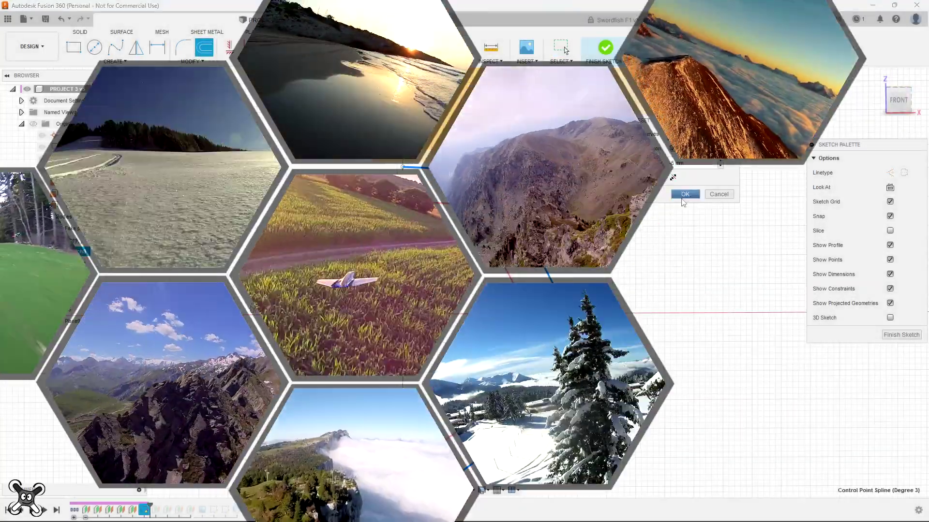
Accept the curve offset and choose a sketch editing tool from the Modify menu.
{"action": "left_click", "coordinate": [685, 193]}
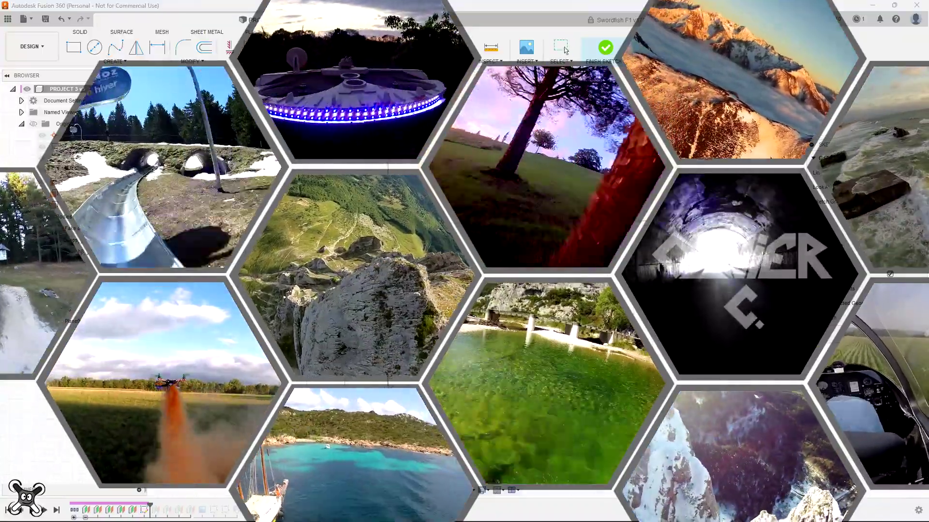
{"action": "left_click", "coordinate": [192, 61]}
{"action": "left_click", "coordinate": [196, 103]}
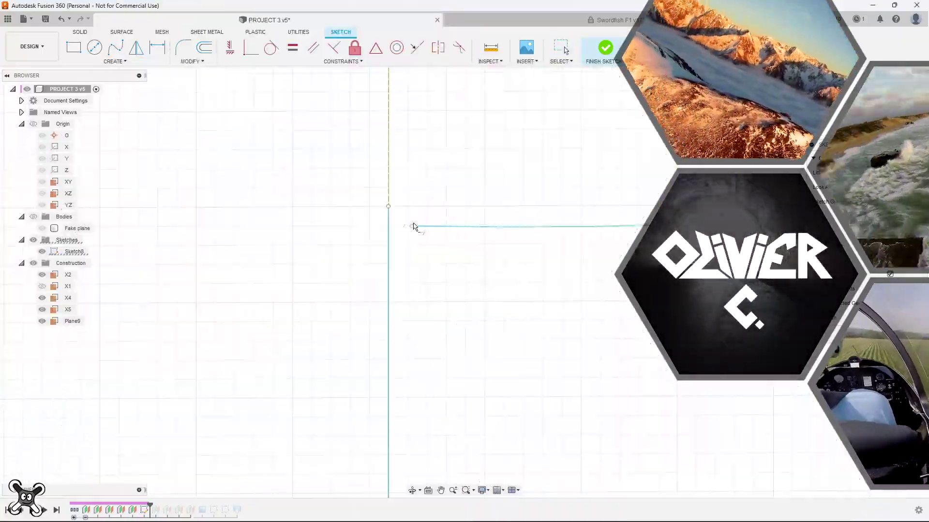
Finish the profile sketch and rename Sketch8 to F1.
{"action": "scroll", "coordinate": [416, 216], "scroll_direction": "down", "scroll_amount": 10}
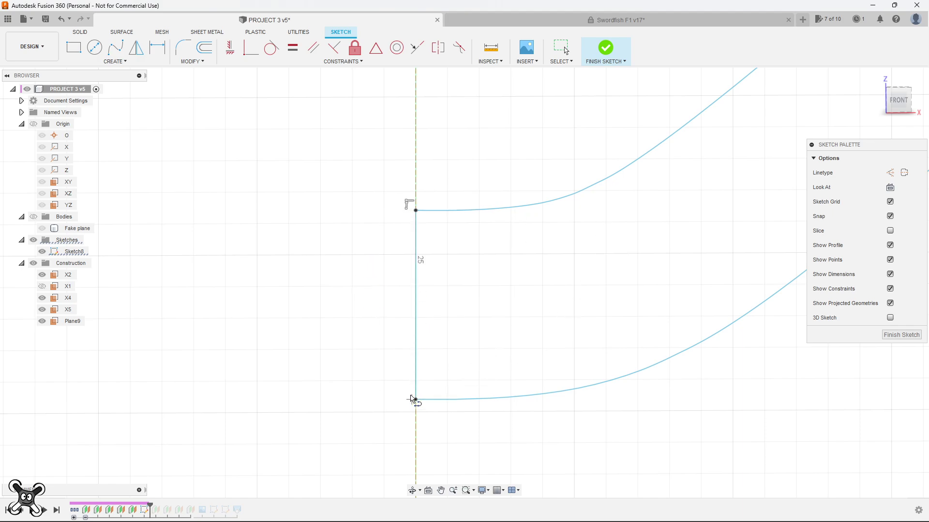
{"action": "left_click", "coordinate": [900, 336]}
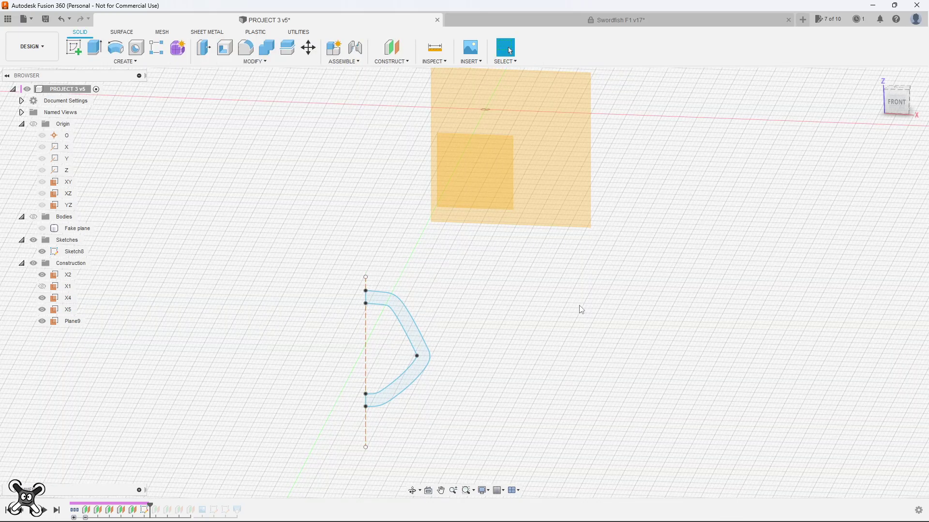
{"action": "mouse_move", "coordinate": [580, 307]}
{"action": "middle_mouse_down", "text": "shift"}
{"action": "mouse_move", "coordinate": [572, 301]}
{"action": "mouse_move", "coordinate": [595, 301]}
{"action": "middle_mouse_up", "text": "shift"}
{"action": "double_click", "coordinate": [76, 252]}
{"action": "type", "text": "Ft"}
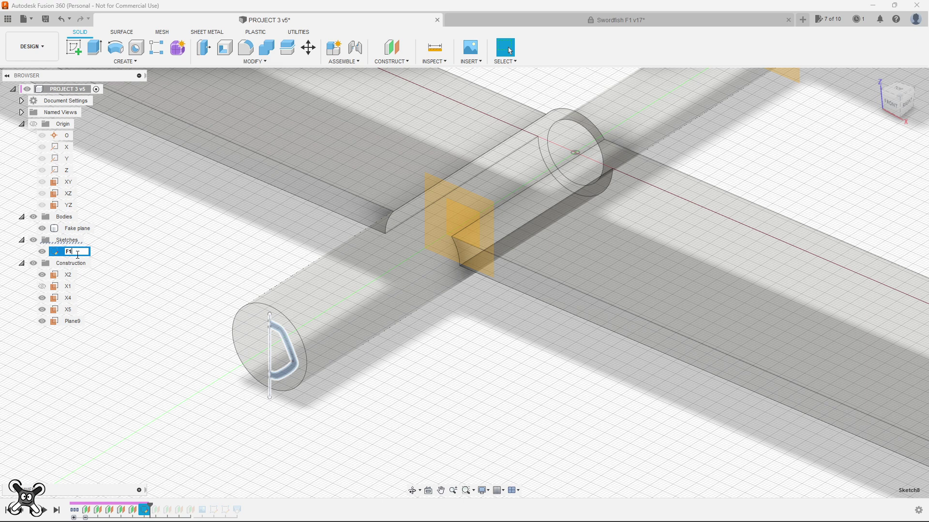
{"action": "key", "text": "Return"}
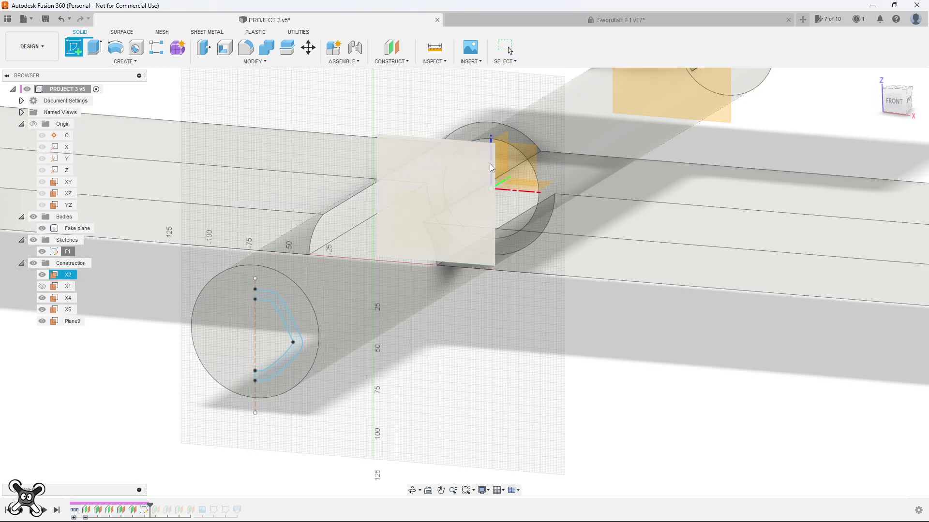
Start a new sketch on Plane9.
{"action": "mouse_move", "coordinate": [489, 163]}
{"action": "middle_mouse_down", "text": "shift"}
{"action": "mouse_move", "coordinate": [579, 333]}
{"action": "mouse_move", "coordinate": [353, 376]}
{"action": "middle_mouse_up", "text": "shift"}
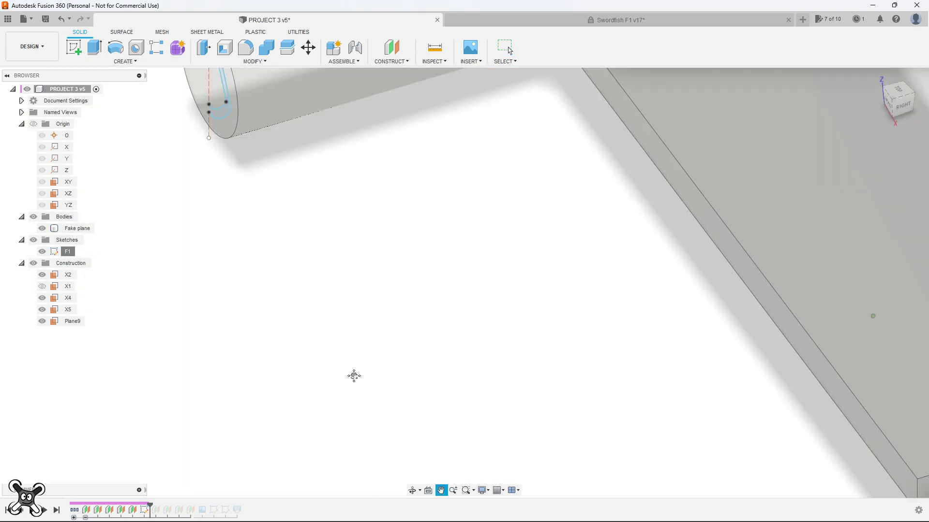
{"action": "left_click", "coordinate": [74, 47]}
{"action": "middle_click_drag", "start_coordinate": [44, 255], "coordinate": [229, 231], "text": "shift"}
{"action": "left_click", "coordinate": [230, 235]}
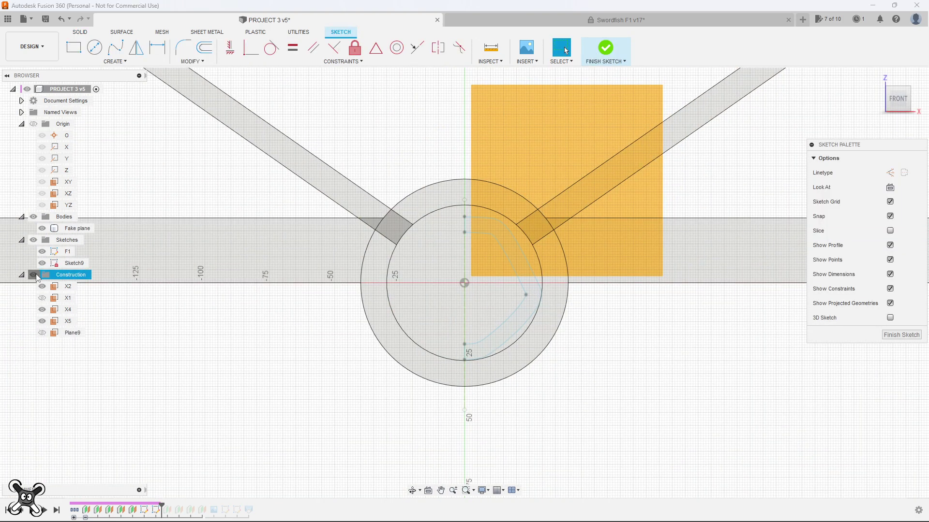
Offset the F3 spline by -7 mm.
{"action": "scroll", "coordinate": [561, 296], "scroll_direction": "up", "scroll_amount": 3}
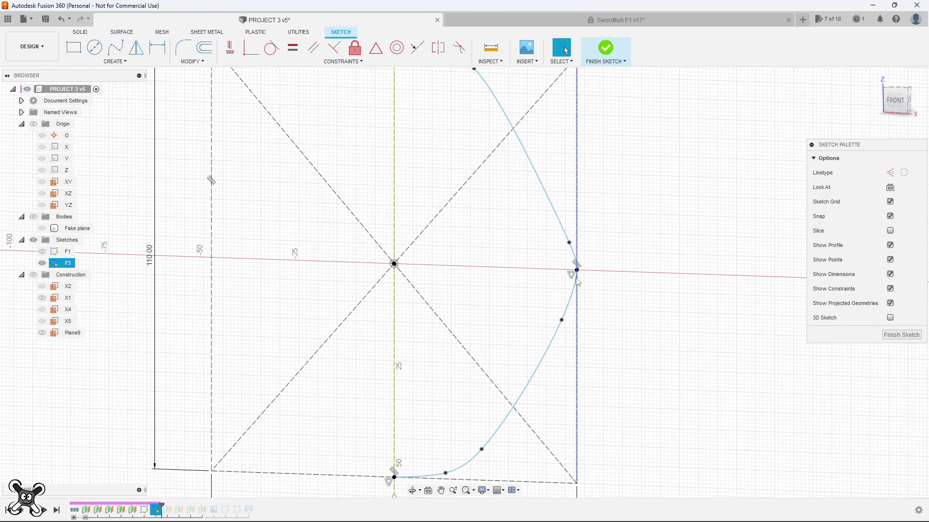
{"action": "scroll", "coordinate": [482, 229], "scroll_direction": "down", "scroll_amount": 1}
{"action": "scroll", "coordinate": [424, 106], "scroll_direction": "up", "scroll_amount": 3}
{"action": "scroll", "coordinate": [412, 97], "scroll_direction": "up", "scroll_amount": 2}
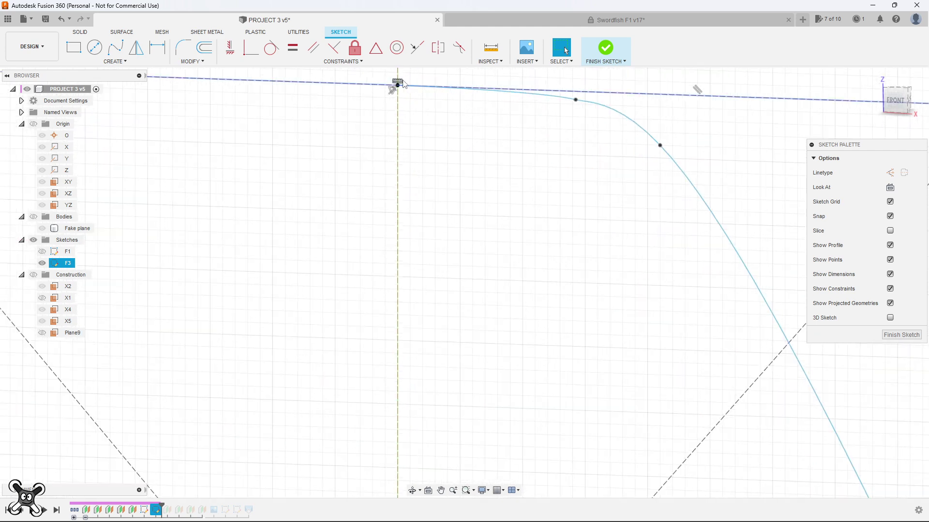
{"action": "scroll", "coordinate": [394, 87], "scroll_direction": "up", "scroll_amount": 1}
{"action": "scroll", "coordinate": [390, 94], "scroll_direction": "down", "scroll_amount": 5}
{"action": "scroll", "coordinate": [387, 97], "scroll_direction": "down", "scroll_amount": 2}
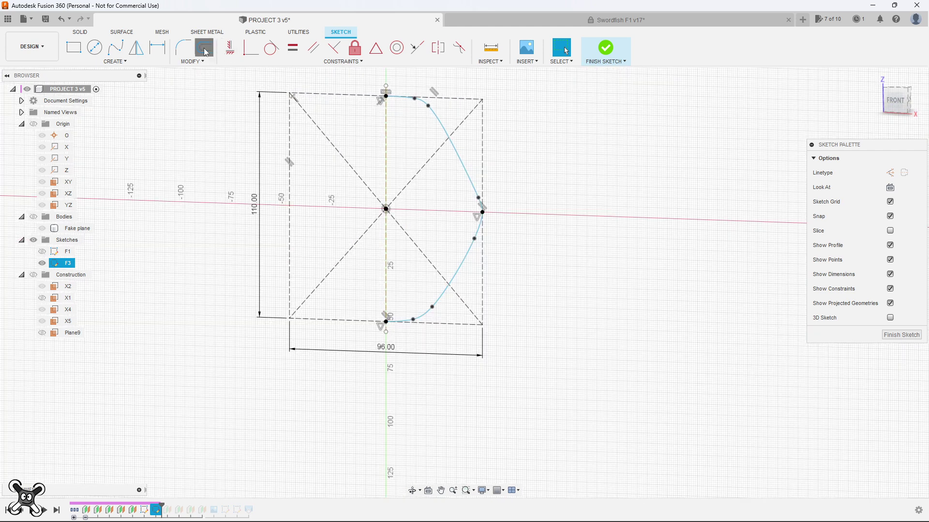
{"action": "left_click", "coordinate": [204, 47]}
{"action": "left_click", "coordinate": [437, 117]}
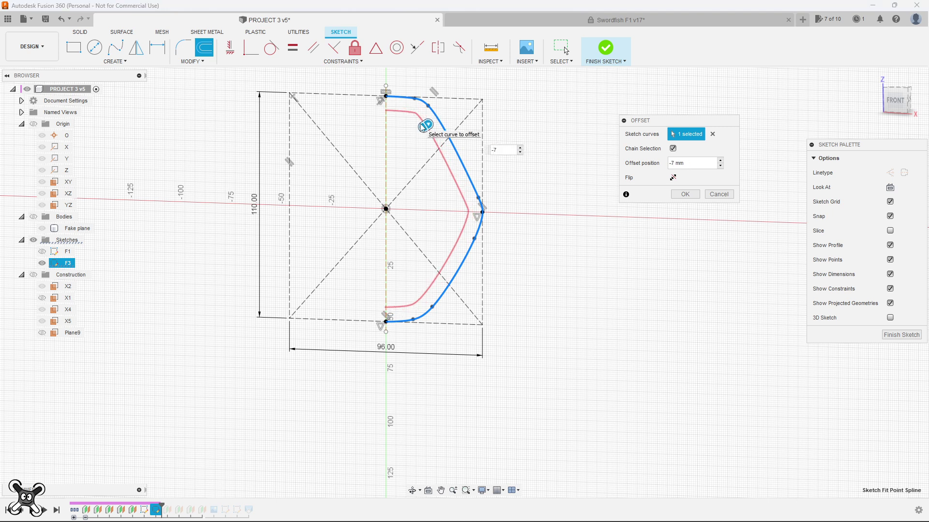
{"action": "key", "text": "Return"}
Close both ends of the offset profile with lines and finish the F3 sketch.
{"action": "scroll", "coordinate": [392, 334], "scroll_direction": "up", "scroll_amount": 4}
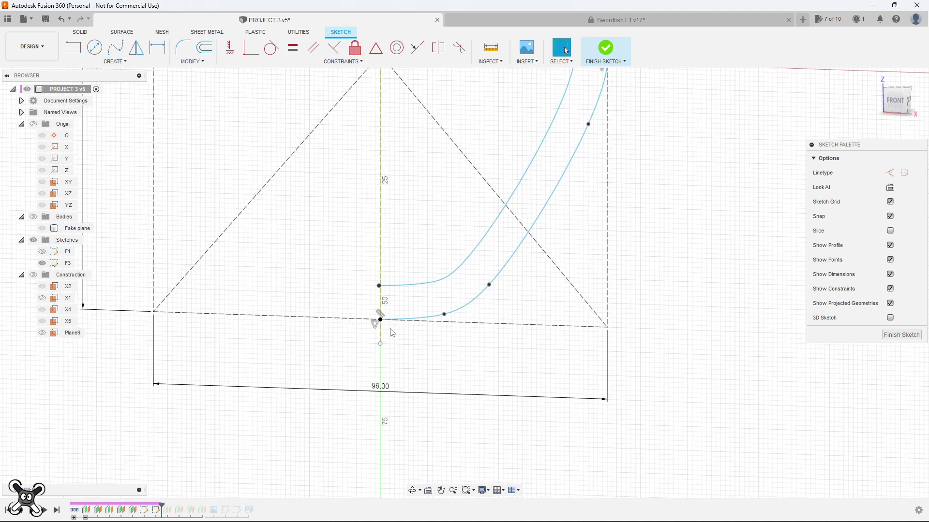
{"action": "scroll", "coordinate": [393, 332], "scroll_direction": "up", "scroll_amount": 3}
{"action": "scroll", "coordinate": [367, 280], "scroll_direction": "up", "scroll_amount": 5}
{"action": "scroll", "coordinate": [370, 225], "scroll_direction": "up", "scroll_amount": 1}
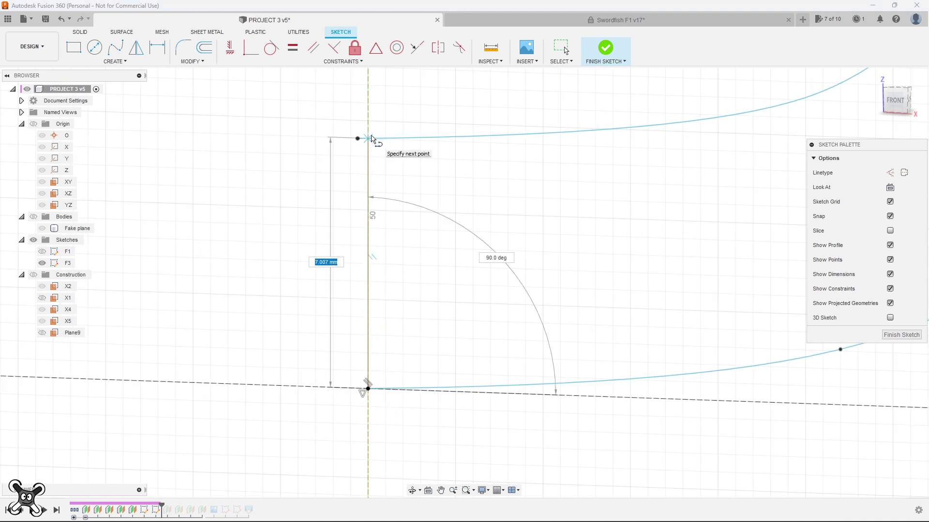
{"action": "left_click", "coordinate": [371, 140]}
{"action": "scroll", "coordinate": [368, 138], "scroll_direction": "up", "scroll_amount": 3}
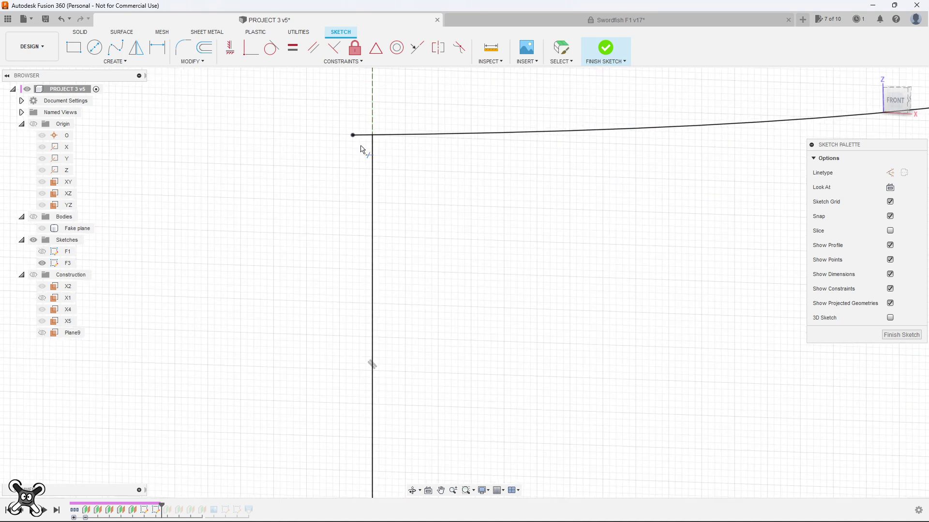
{"action": "scroll", "coordinate": [364, 135], "scroll_direction": "down", "scroll_amount": 2}
{"action": "scroll", "coordinate": [368, 145], "scroll_direction": "down", "scroll_amount": 3}
{"action": "scroll", "coordinate": [372, 154], "scroll_direction": "down", "scroll_amount": 2}
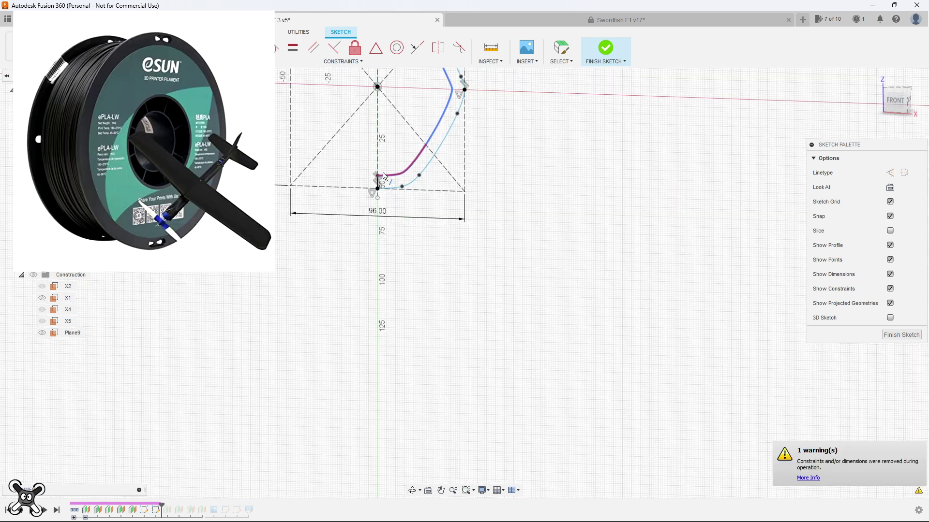
{"action": "scroll", "coordinate": [382, 145], "scroll_direction": "up", "scroll_amount": 1}
{"action": "scroll", "coordinate": [380, 155], "scroll_direction": "up", "scroll_amount": 5}
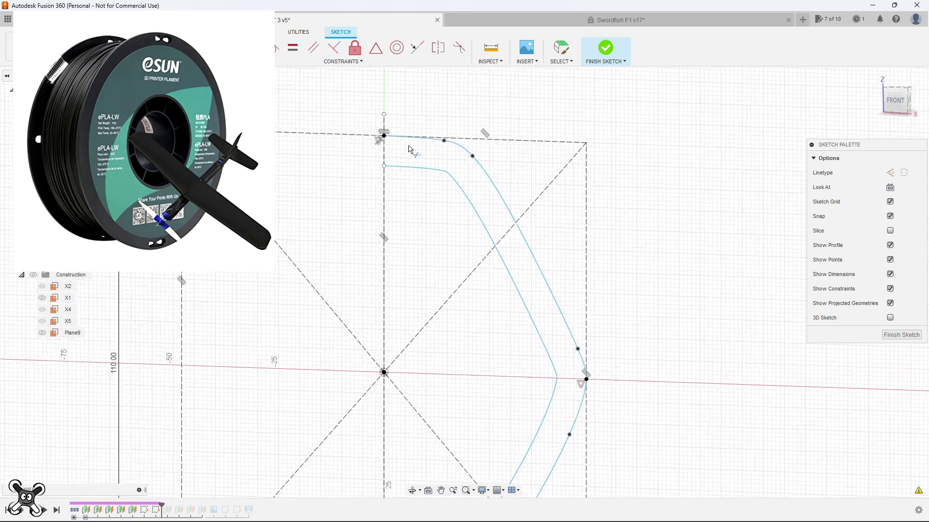
{"action": "scroll", "coordinate": [378, 160], "scroll_direction": "up", "scroll_amount": 3}
{"action": "scroll", "coordinate": [382, 126], "scroll_direction": "up", "scroll_amount": 3}
{"action": "scroll", "coordinate": [406, 116], "scroll_direction": "up", "scroll_amount": 3}
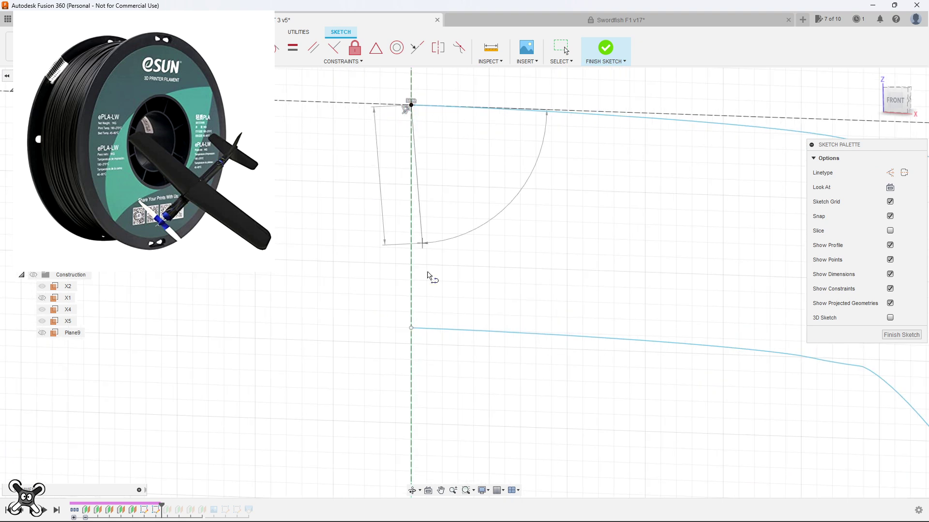
{"action": "scroll", "coordinate": [426, 304], "scroll_direction": "down", "scroll_amount": 3}
{"action": "scroll", "coordinate": [404, 327], "scroll_direction": "down", "scroll_amount": 2}
{"action": "scroll", "coordinate": [382, 324], "scroll_direction": "up", "scroll_amount": 2}
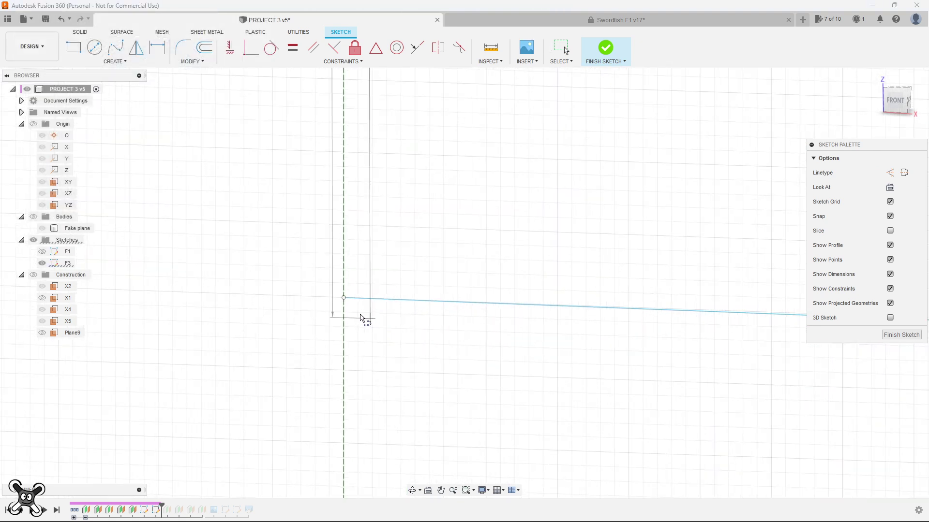
{"action": "scroll", "coordinate": [346, 299], "scroll_direction": "up", "scroll_amount": 4}
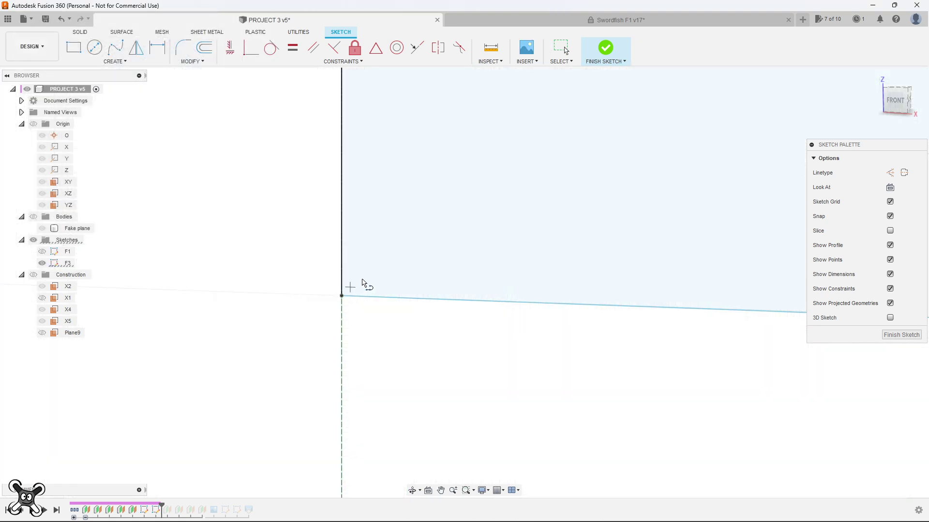
{"action": "scroll", "coordinate": [400, 266], "scroll_direction": "down", "scroll_amount": 1}
{"action": "scroll", "coordinate": [425, 275], "scroll_direction": "down", "scroll_amount": 3}
{"action": "scroll", "coordinate": [433, 279], "scroll_direction": "down", "scroll_amount": 5}
{"action": "scroll", "coordinate": [433, 280], "scroll_direction": "down", "scroll_amount": 1}
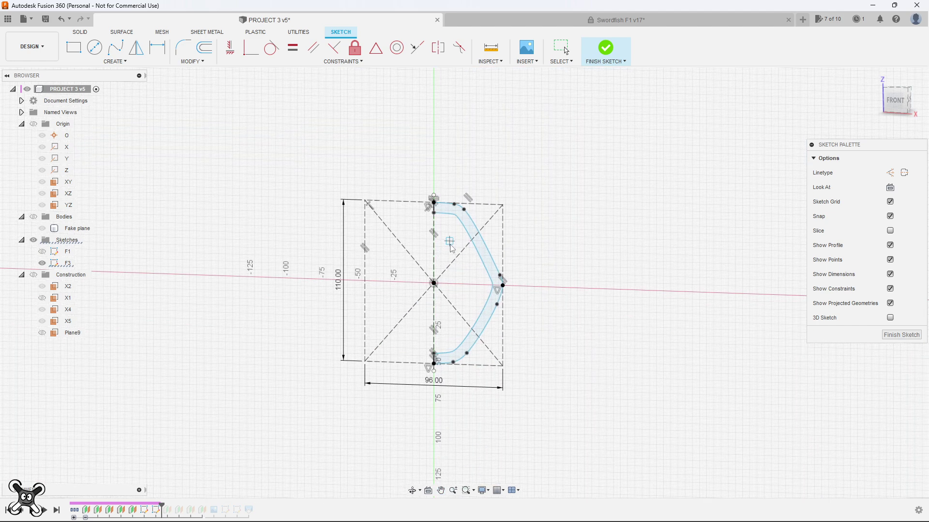
{"action": "scroll", "coordinate": [433, 280], "scroll_direction": "up", "scroll_amount": 2}
{"action": "left_click", "coordinate": [606, 47]}
{"action": "left_click", "coordinate": [124, 61]}
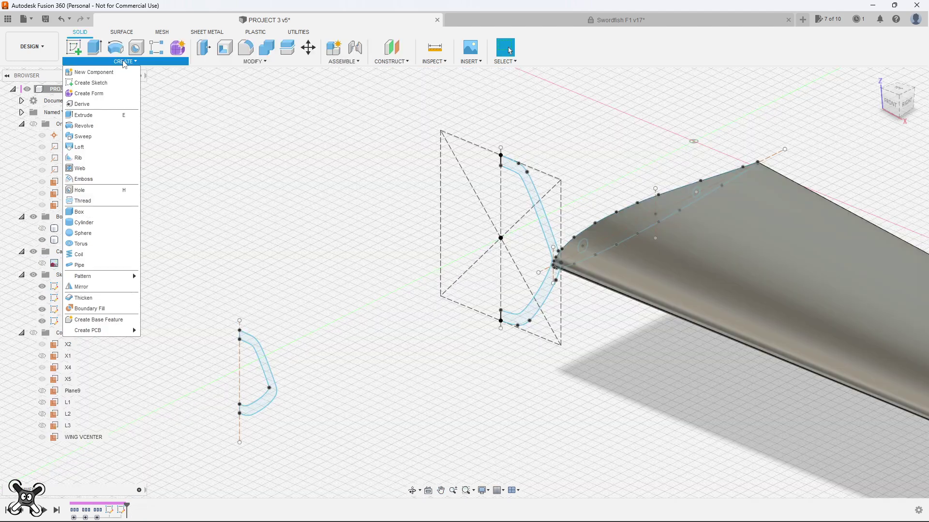
Loft a new body from F3 to F1, with Profile 1 set to Direction and adjusted takeoff weight.
{"action": "left_click", "coordinate": [80, 147]}
{"action": "left_click", "coordinate": [528, 185]}
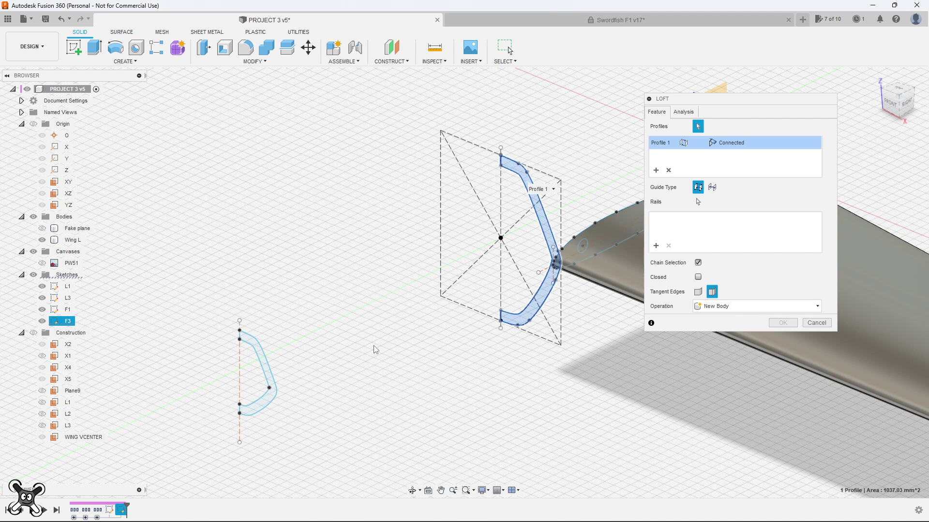
{"action": "left_click", "coordinate": [271, 384]}
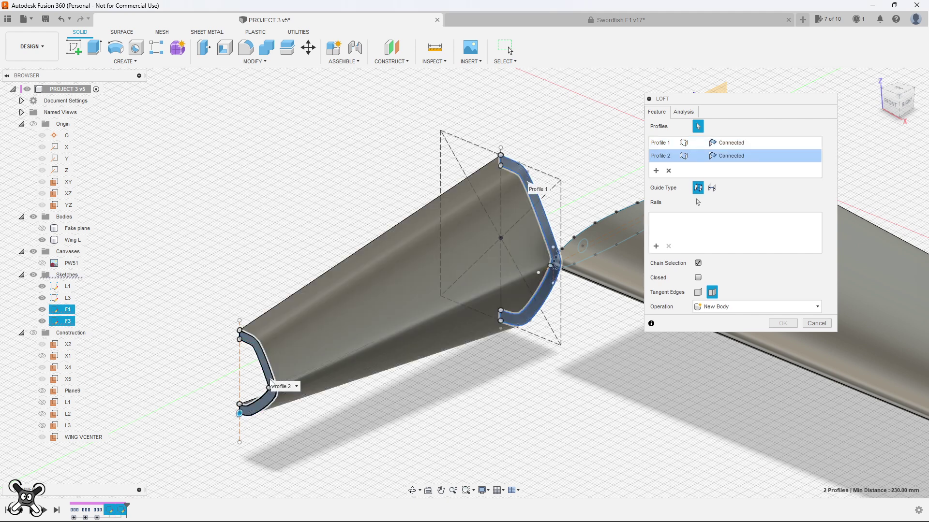
{"action": "left_click", "coordinate": [748, 144]}
{"action": "left_click", "coordinate": [748, 166]}
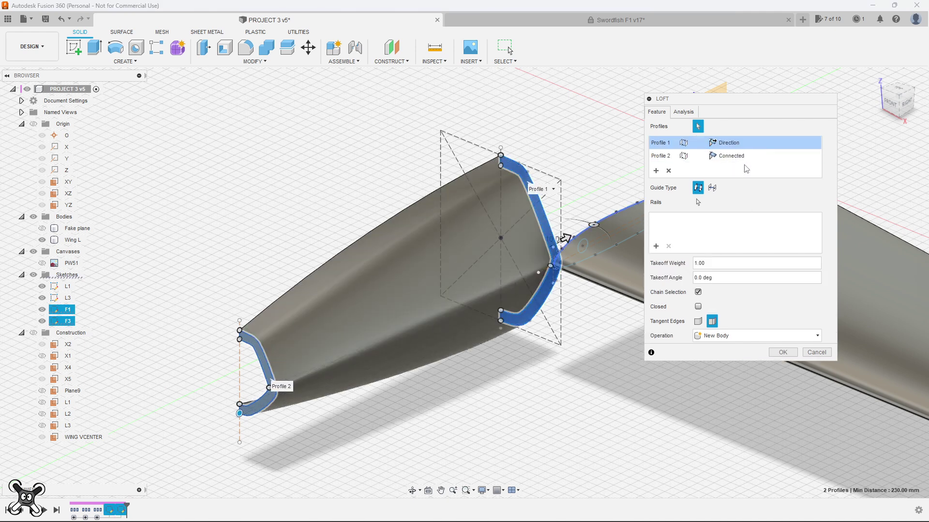
{"action": "middle_click_drag", "start_coordinate": [571, 239], "coordinate": [531, 242]}
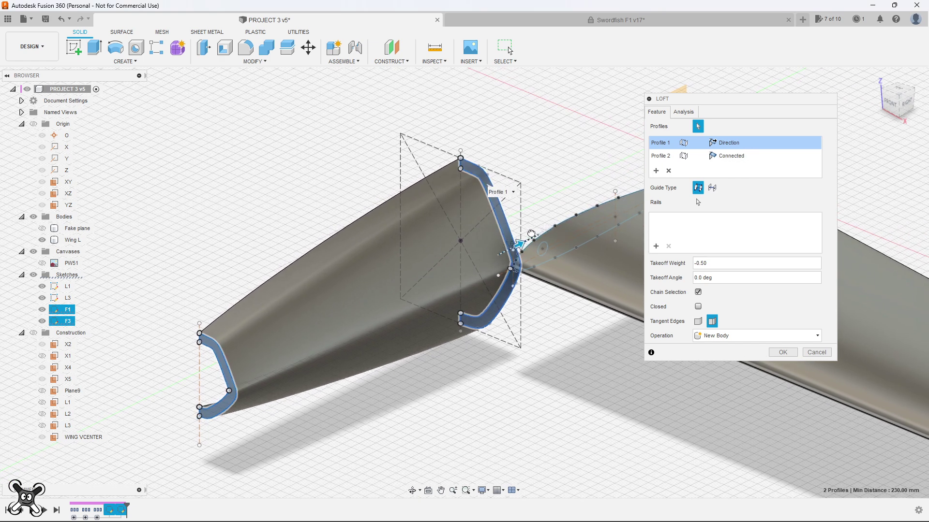
{"action": "left_click_drag", "start_coordinate": [531, 234], "coordinate": [518, 240]}
{"action": "left_click", "coordinate": [733, 156]}
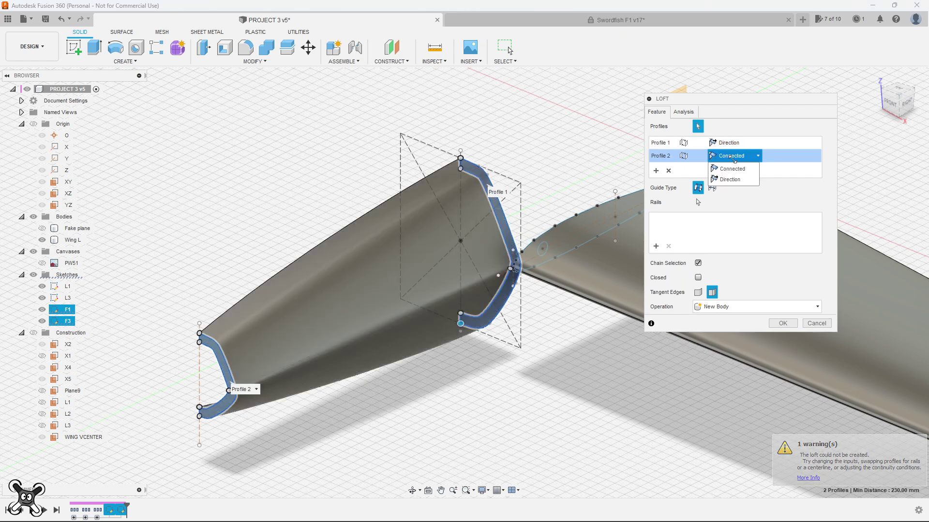
{"action": "left_click", "coordinate": [738, 143]}
{"action": "mouse_move", "coordinate": [355, 180]}
{"action": "middle_mouse_down", "text": "shift"}
{"action": "mouse_move", "coordinate": [425, 197]}
{"action": "mouse_move", "coordinate": [437, 249]}
{"action": "middle_mouse_up", "text": "shift"}
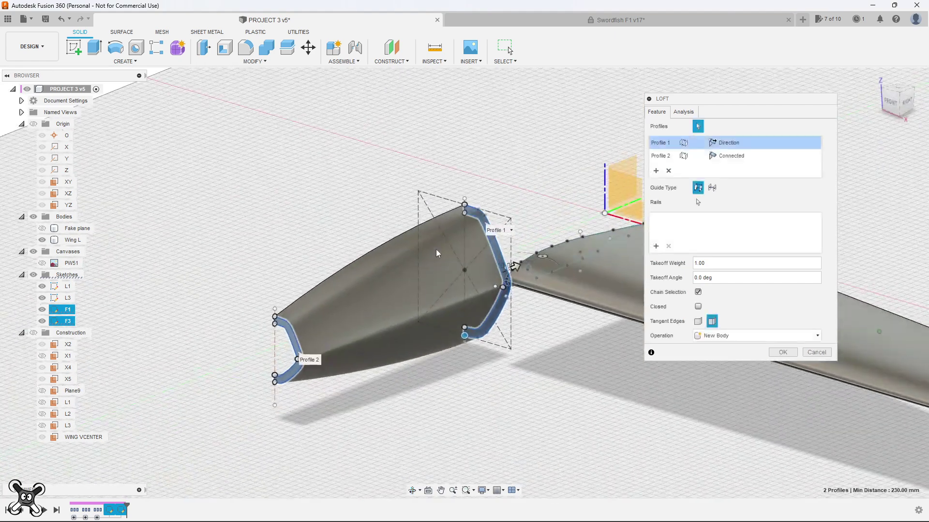
{"action": "key", "text": "Return"}
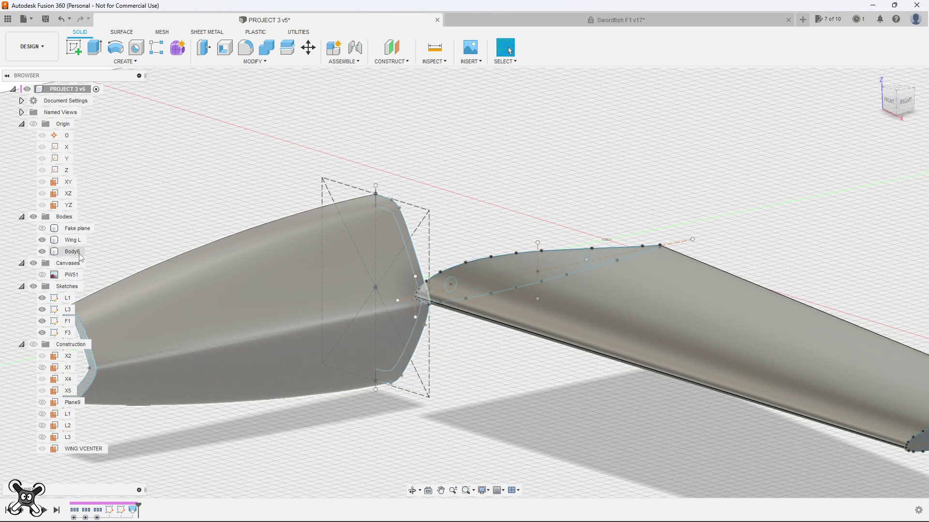
Select the lofted body and confirm moving the chevron cross-section sketch into place.
{"action": "left_click", "coordinate": [72, 252]}
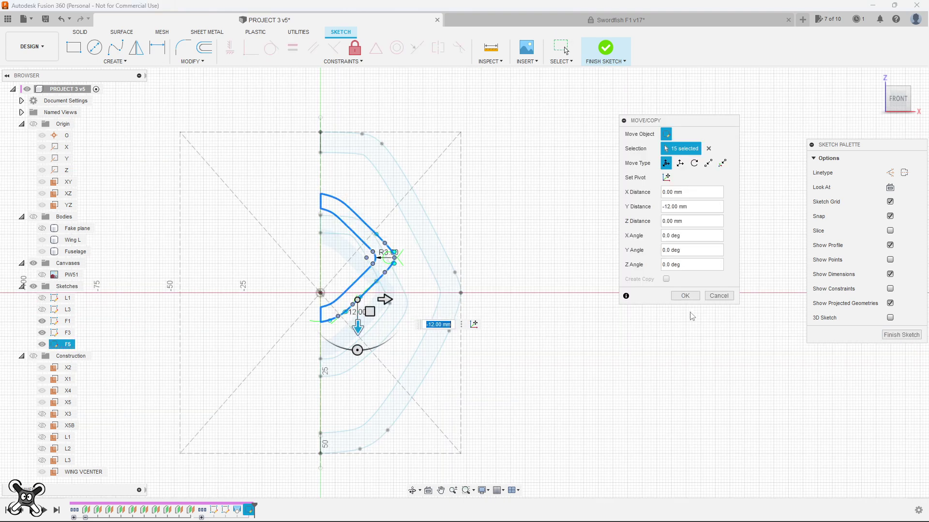
{"action": "left_click", "coordinate": [685, 297]}
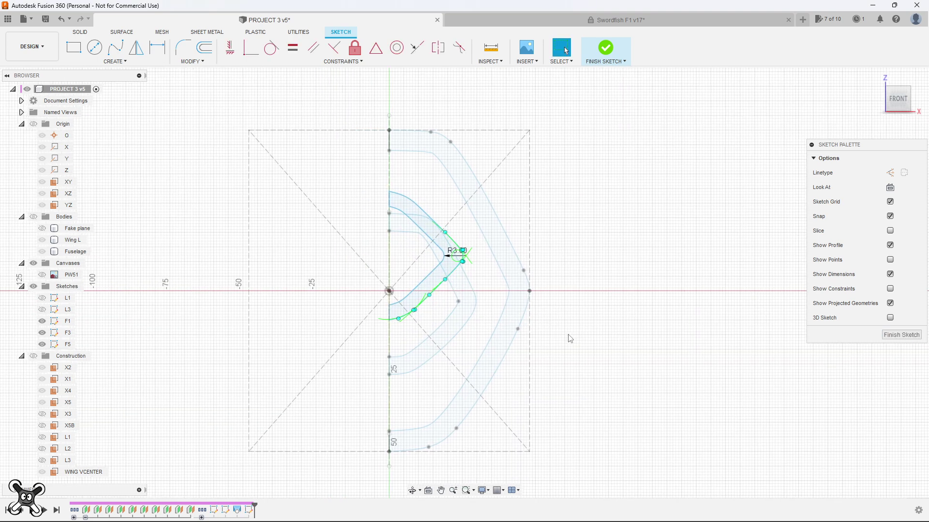
{"action": "middle_click_drag", "start_coordinate": [570, 340], "coordinate": [561, 335], "text": "shift"}
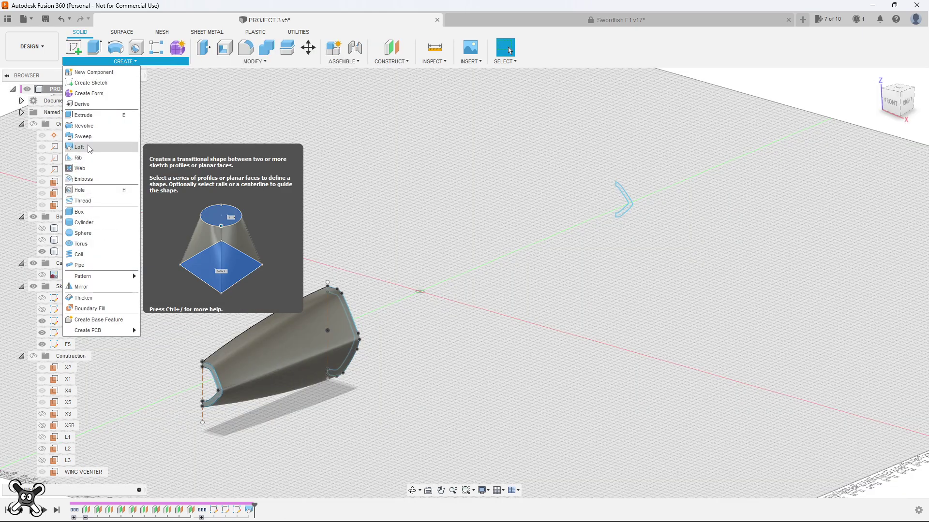
Start a loft from the fuselage end profile.
{"action": "left_click", "coordinate": [80, 147]}
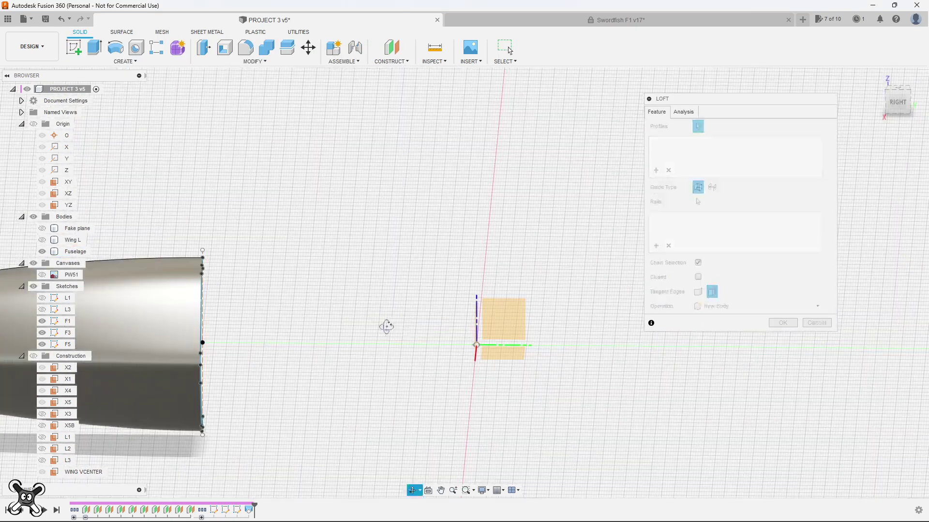
{"action": "mouse_move", "coordinate": [211, 347]}
{"action": "middle_mouse_down", "text": "shift"}
{"action": "mouse_move", "coordinate": [524, 361]}
{"action": "mouse_move", "coordinate": [401, 356]}
{"action": "middle_mouse_up", "text": "shift"}
{"action": "left_click", "coordinate": [521, 358]}
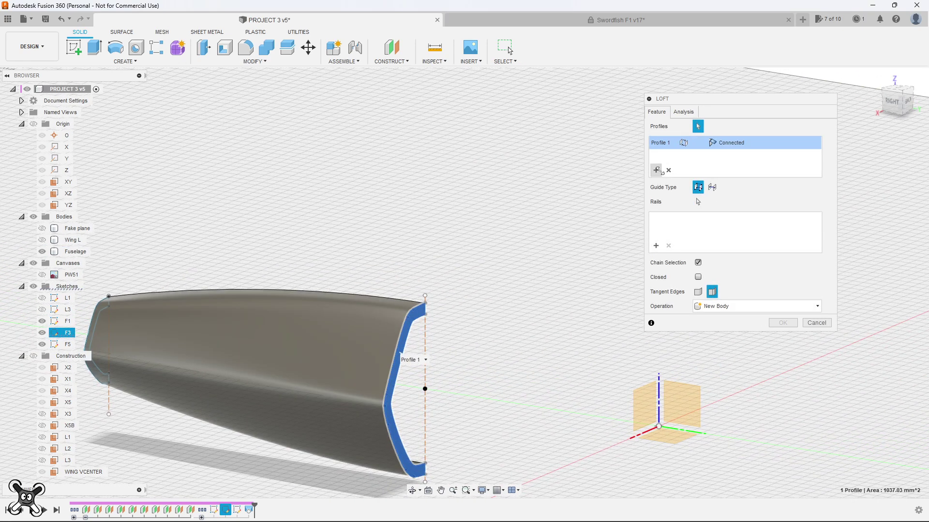
Add the distant F5 chevron profile as the loft's second section.
{"action": "left_click", "coordinate": [657, 170]}
{"action": "middle_click_drag", "start_coordinate": [480, 248], "coordinate": [497, 262], "text": "shift"}
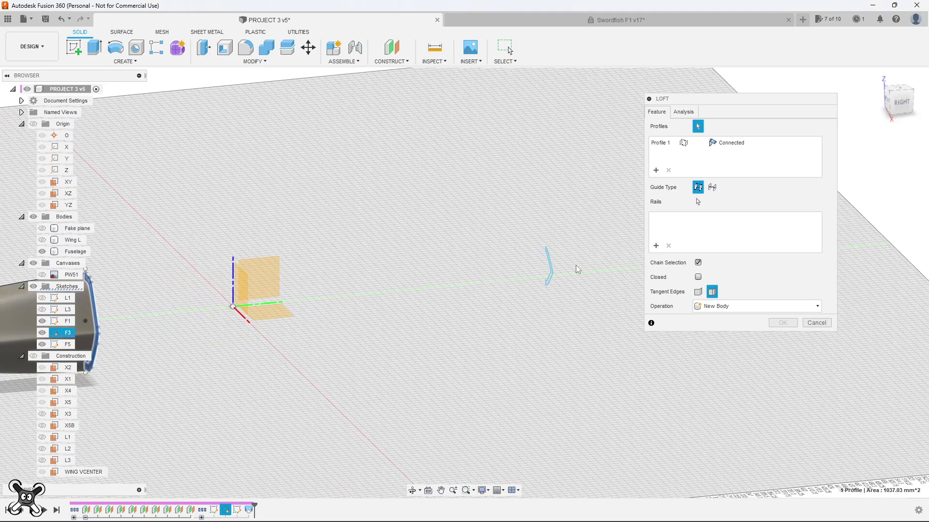
{"action": "scroll", "coordinate": [576, 269], "scroll_direction": "up", "scroll_amount": 4}
{"action": "scroll", "coordinate": [546, 298], "scroll_direction": "up", "scroll_amount": 3}
{"action": "left_click", "coordinate": [545, 295]}
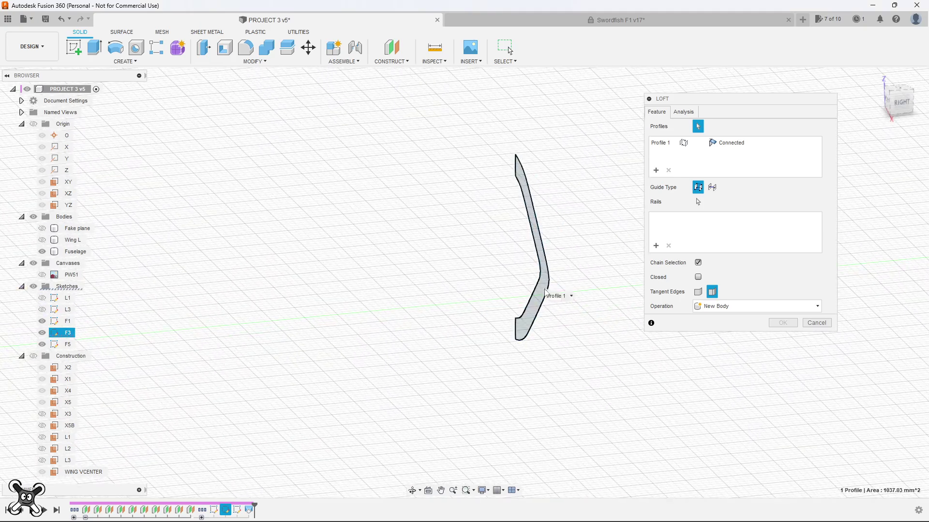
{"action": "scroll", "coordinate": [547, 296], "scroll_direction": "down", "scroll_amount": 3}
{"action": "scroll", "coordinate": [532, 302], "scroll_direction": "down", "scroll_amount": 4}
{"action": "scroll", "coordinate": [469, 323], "scroll_direction": "down", "scroll_amount": 3}
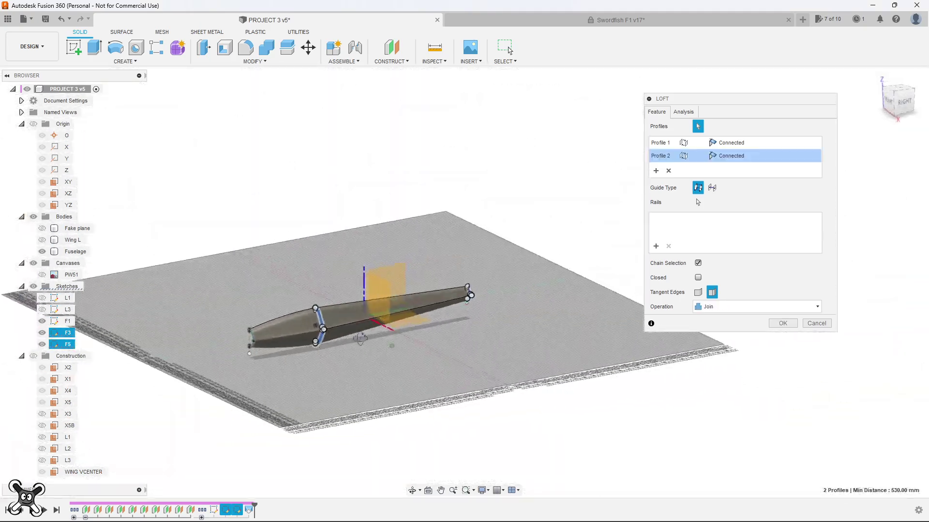
{"action": "scroll", "coordinate": [315, 341], "scroll_direction": "up", "scroll_amount": 3}
{"action": "scroll", "coordinate": [319, 343], "scroll_direction": "up", "scroll_amount": 3}
{"action": "scroll", "coordinate": [385, 365], "scroll_direction": "up", "scroll_amount": 2}
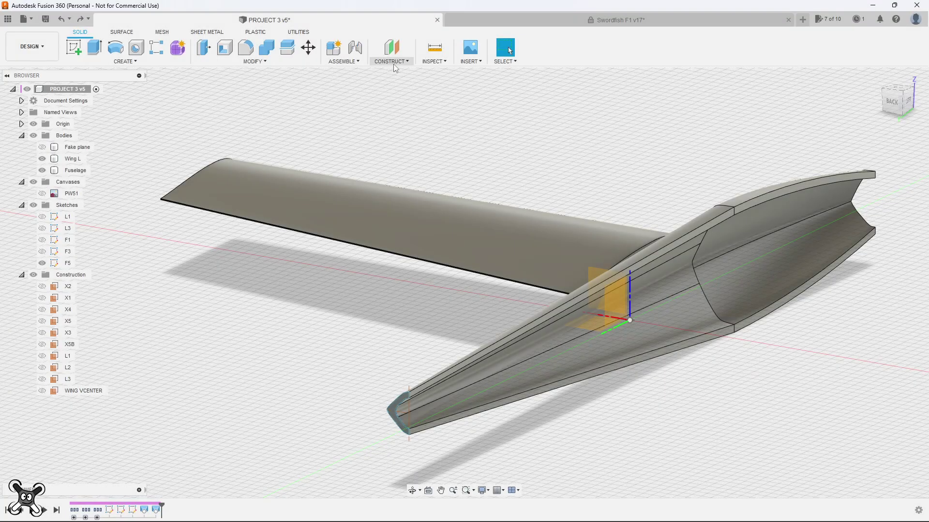
Create a construction plane at 45° about the Y axis at the wing centre.
{"action": "left_click", "coordinate": [392, 61]}
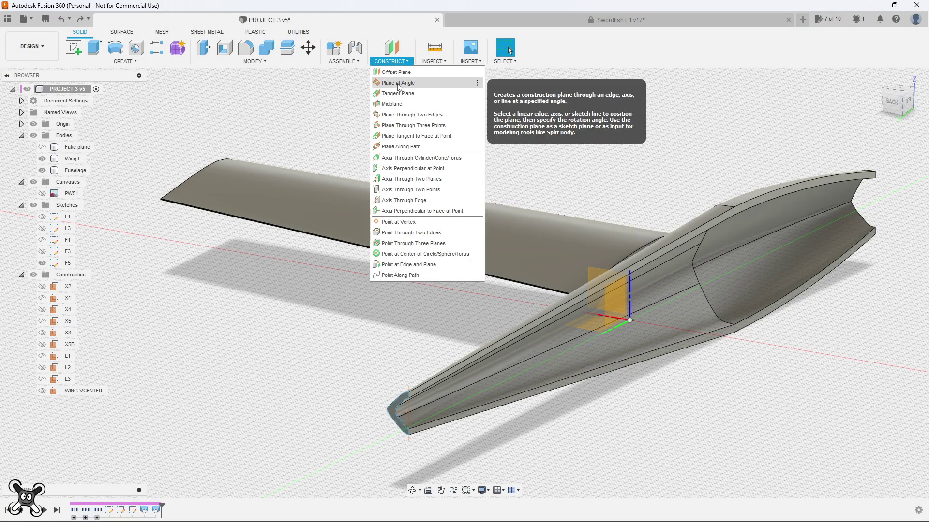
{"action": "left_click", "coordinate": [398, 84]}
{"action": "left_click", "coordinate": [620, 324]}
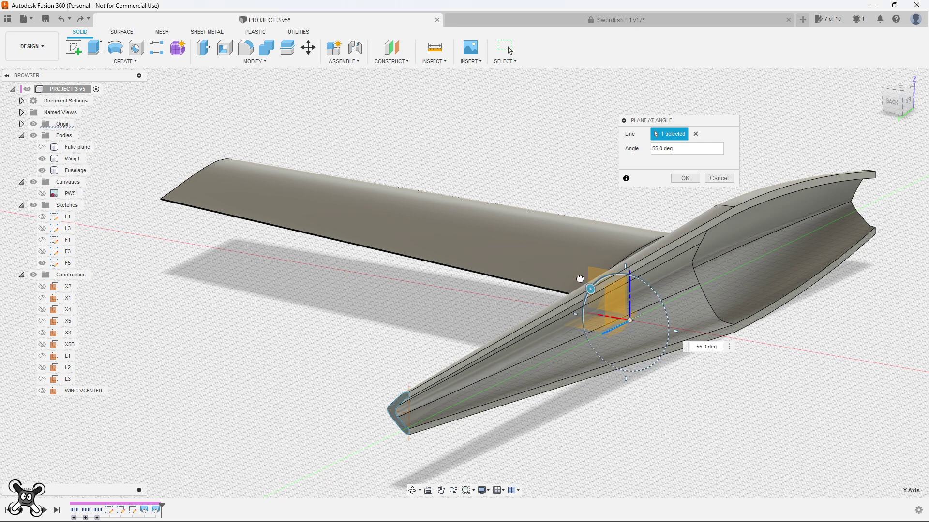
{"action": "left_click", "coordinate": [685, 179]}
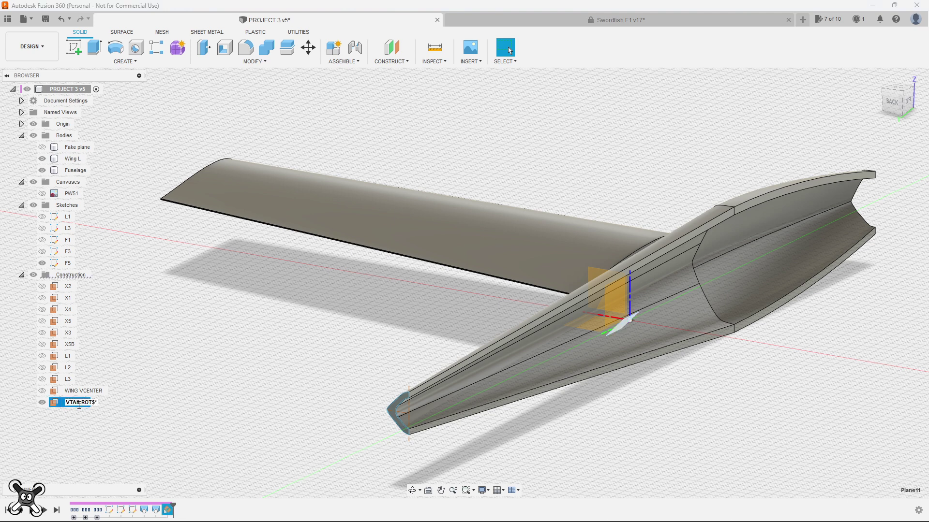
Add an offset plane 60 mm from the VTAILROT plane.
{"action": "scroll", "coordinate": [290, 242], "scroll_direction": "up", "scroll_amount": 3}
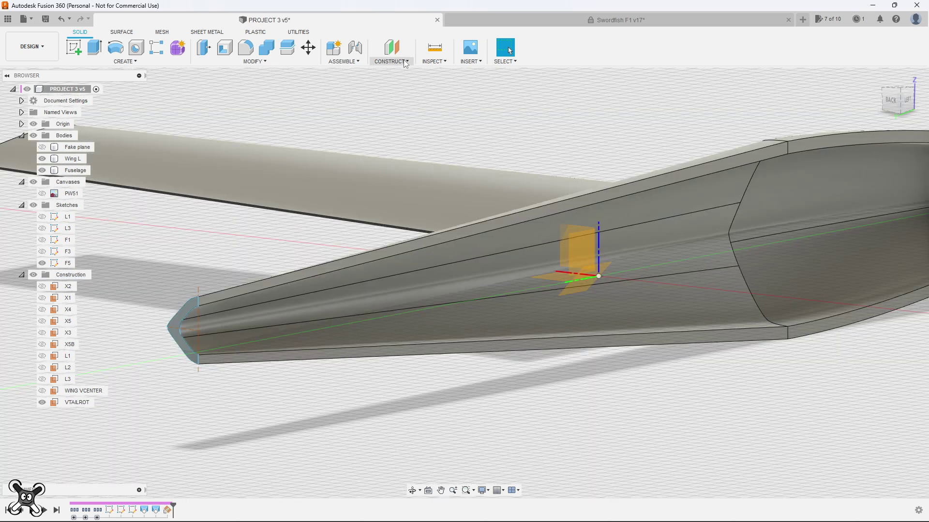
{"action": "left_click", "coordinate": [404, 63]}
{"action": "left_click", "coordinate": [404, 71]}
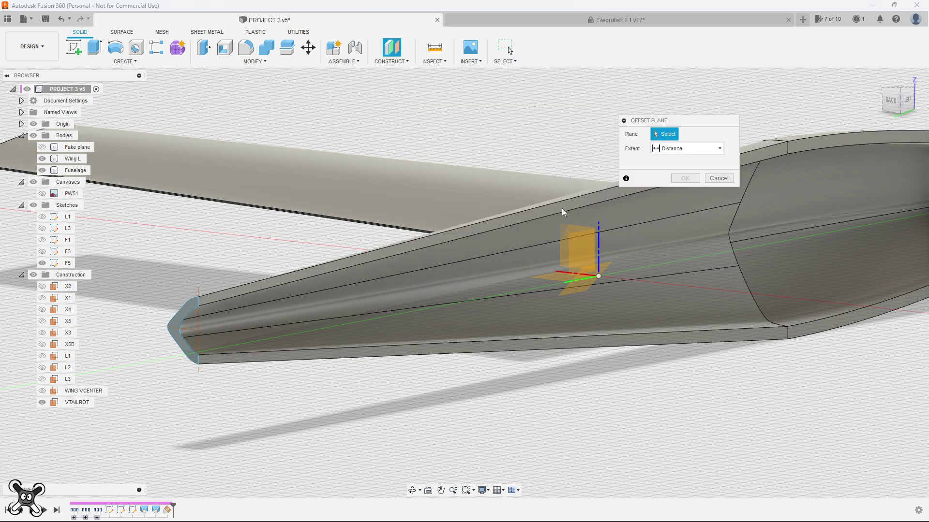
{"action": "left_click", "coordinate": [584, 288]}
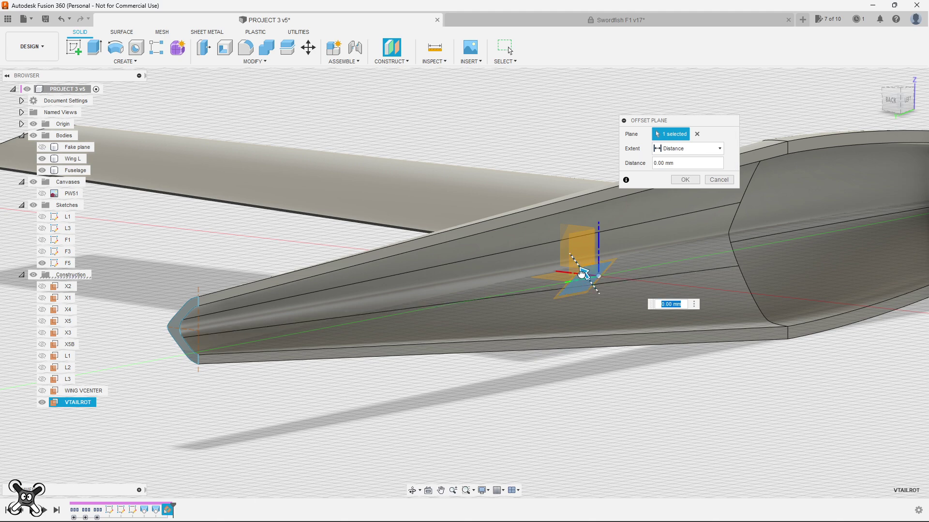
{"action": "left_click_drag", "start_coordinate": [588, 271], "coordinate": [555, 238]}
{"action": "left_click", "coordinate": [891, 101]}
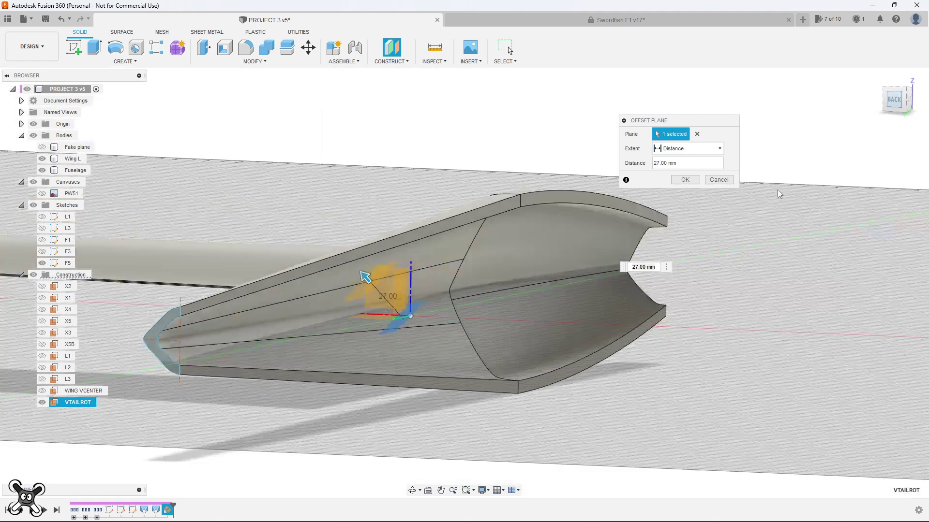
{"action": "left_click_drag", "start_coordinate": [150, 331], "coordinate": [113, 292]}
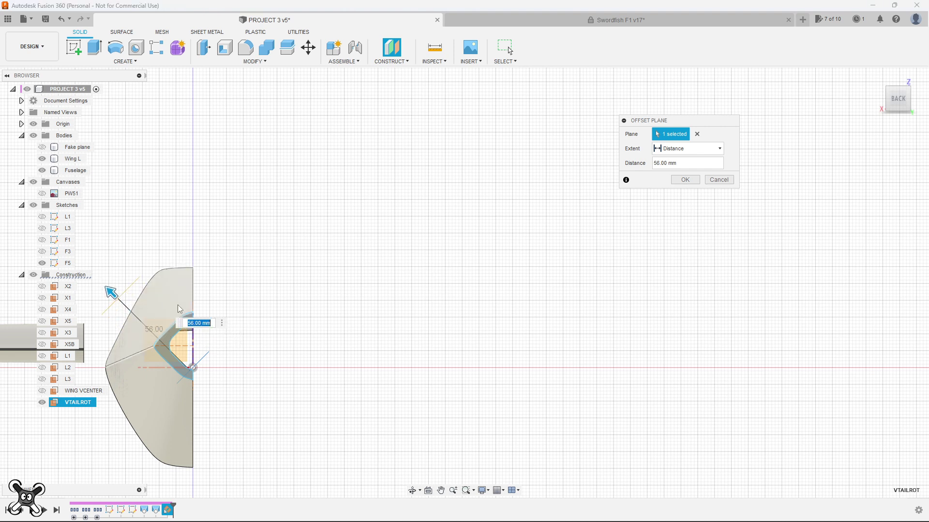
{"action": "type", "text": "60"}
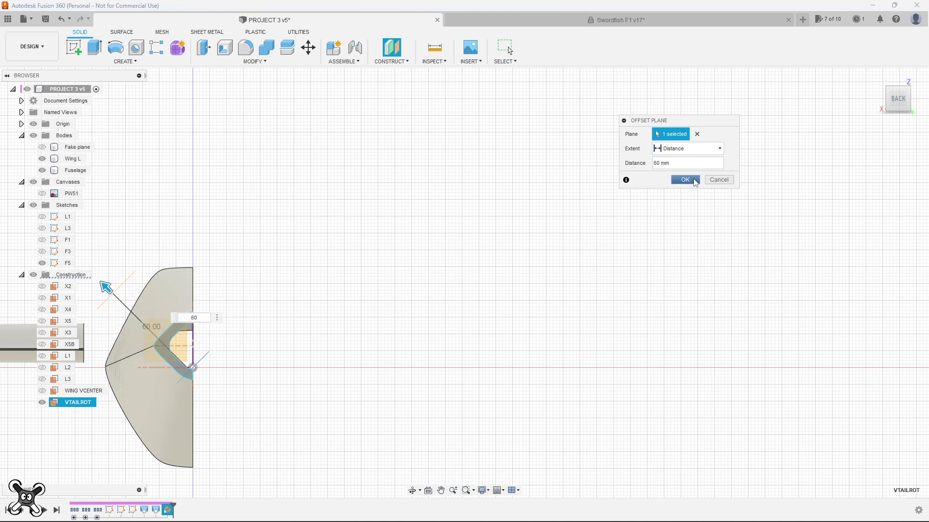
{"action": "left_click", "coordinate": [685, 179]}
{"action": "middle_click_drag", "start_coordinate": [358, 251], "coordinate": [376, 257], "text": "shift"}
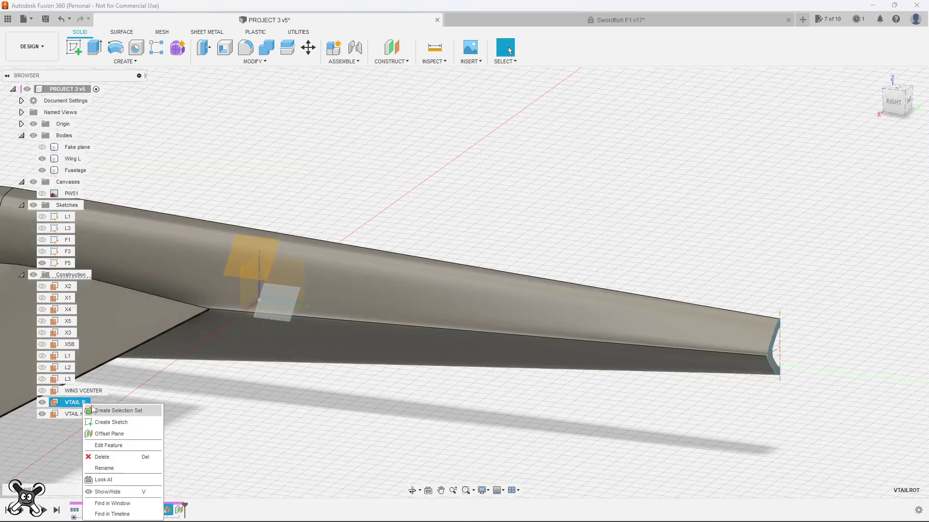
Edit the angled plane's reference, then start a sketch on the VTAIL H plane.
{"action": "left_click", "coordinate": [117, 446]}
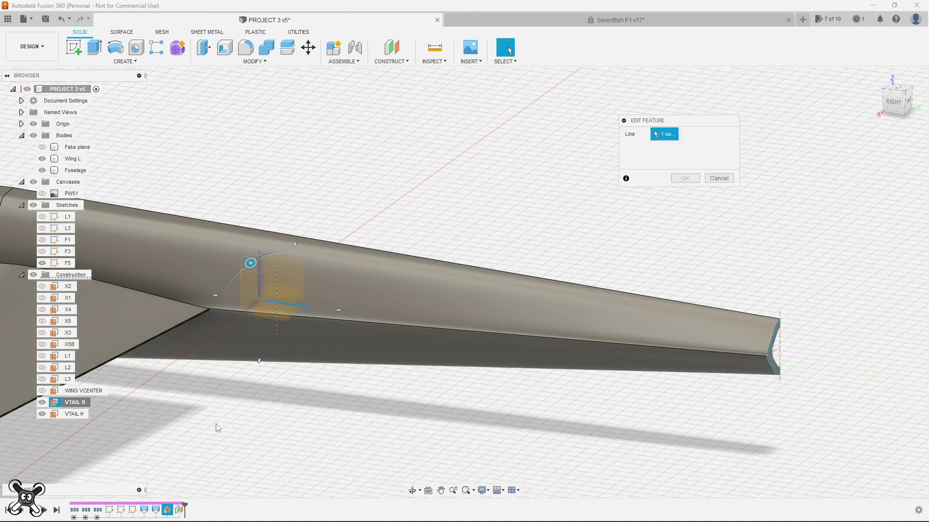
{"action": "left_click", "coordinate": [369, 346]}
{"action": "key", "text": "Return"}
{"action": "mouse_move", "coordinate": [370, 344]}
{"action": "middle_mouse_down", "text": "shift"}
{"action": "mouse_move", "coordinate": [402, 257]}
{"action": "mouse_move", "coordinate": [446, 247]}
{"action": "middle_mouse_up", "text": "shift"}
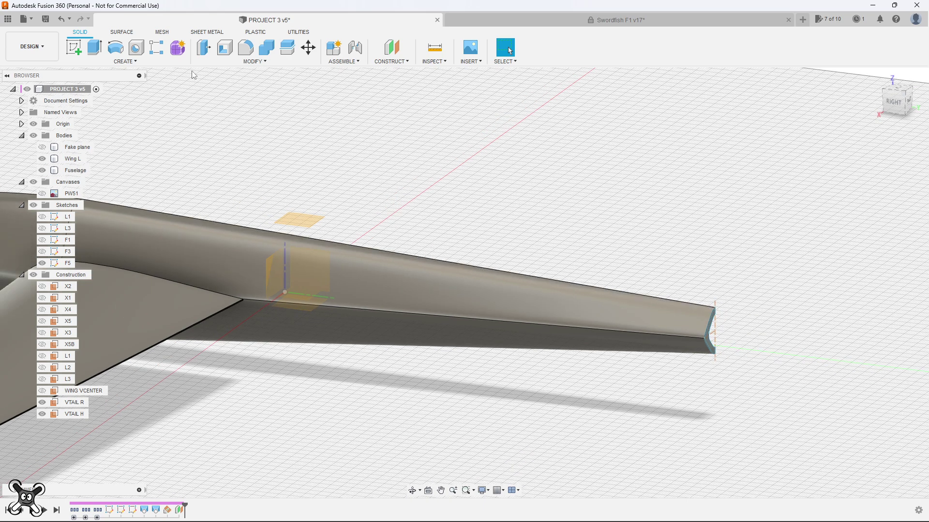
{"action": "left_click", "coordinate": [75, 49]}
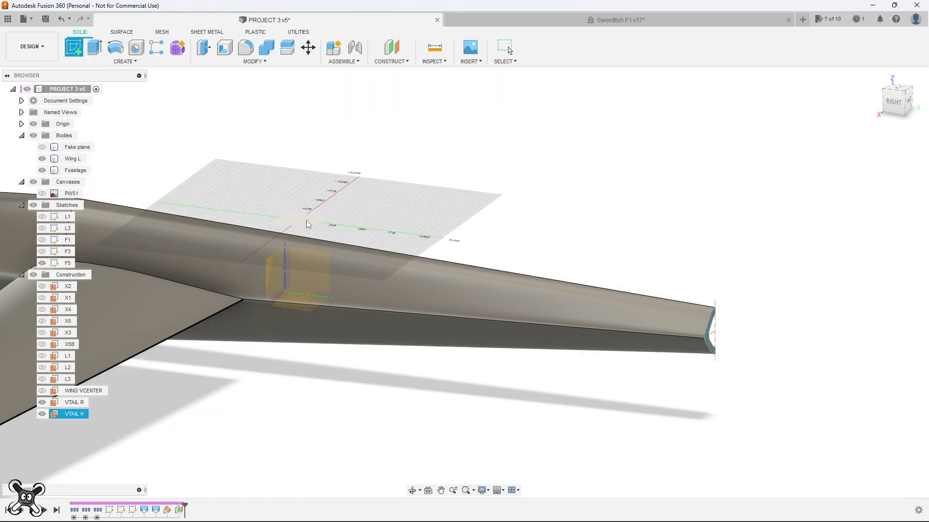
{"action": "left_click", "coordinate": [306, 220]}
Draw a 7 mm horizontal line from the origin, then a vertical construction line.
{"action": "left_click", "coordinate": [33, 135]}
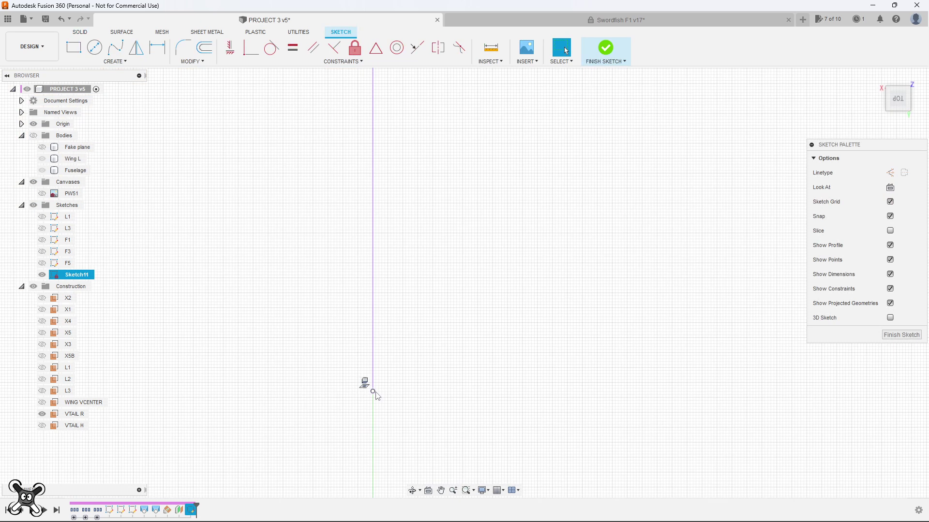
{"action": "left_click", "coordinate": [373, 391]}
{"action": "type", "text": "7"}
{"action": "key", "text": "Return"}
{"action": "key", "text": "x"}
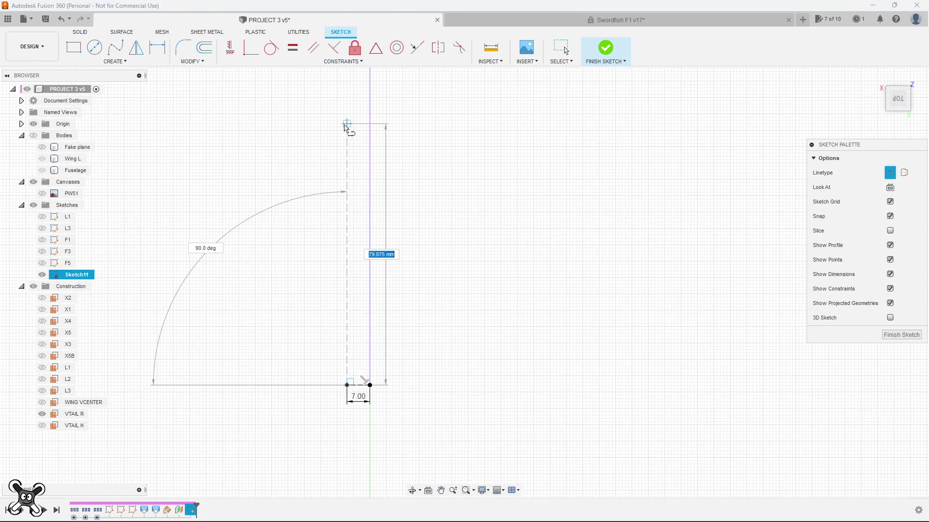
{"action": "left_click", "coordinate": [347, 125]}
Add a line ending at the vertical construction line's endpoint.
{"action": "scroll", "coordinate": [280, 201], "scroll_direction": "up", "scroll_amount": 5}
{"action": "scroll", "coordinate": [383, 203], "scroll_direction": "up", "scroll_amount": 3}
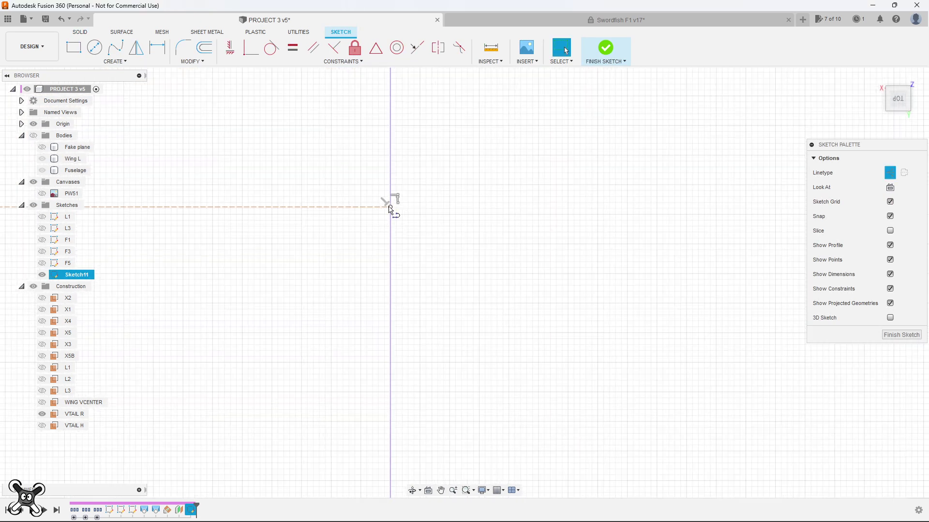
{"action": "mouse_move", "coordinate": [388, 214]}
{"action": "middle_mouse_down"}
{"action": "mouse_move", "coordinate": [321, 232]}
{"action": "mouse_move", "coordinate": [360, 168]}
{"action": "mouse_move", "coordinate": [347, 394]}
{"action": "middle_mouse_up"}
{"action": "scroll", "coordinate": [405, 442], "scroll_direction": "down", "scroll_amount": 2}
{"action": "scroll", "coordinate": [412, 410], "scroll_direction": "up", "scroll_amount": 2}
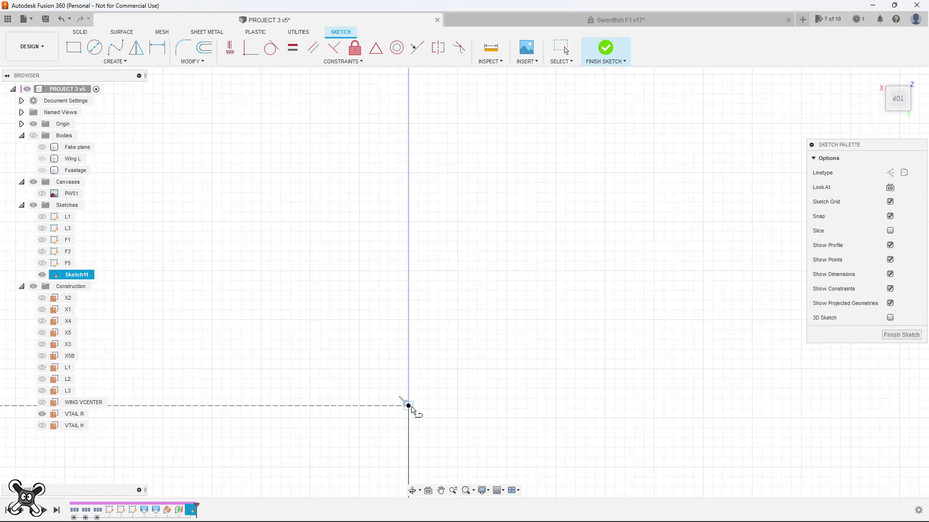
{"action": "left_click", "coordinate": [408, 405]}
{"action": "scroll", "coordinate": [352, 473], "scroll_direction": "down", "scroll_amount": 3}
{"action": "middle_click_drag", "start_coordinate": [353, 473], "coordinate": [282, 172]}
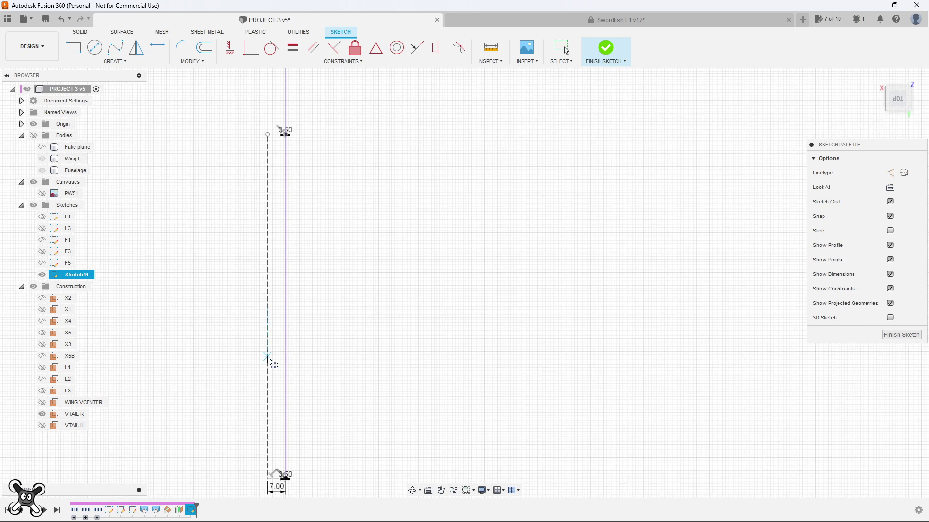
Draw a spline from the line's top end down to the dashed line.
{"action": "left_click", "coordinate": [115, 47]}
{"action": "scroll", "coordinate": [286, 134], "scroll_direction": "up", "scroll_amount": 5}
{"action": "left_click", "coordinate": [338, 155]}
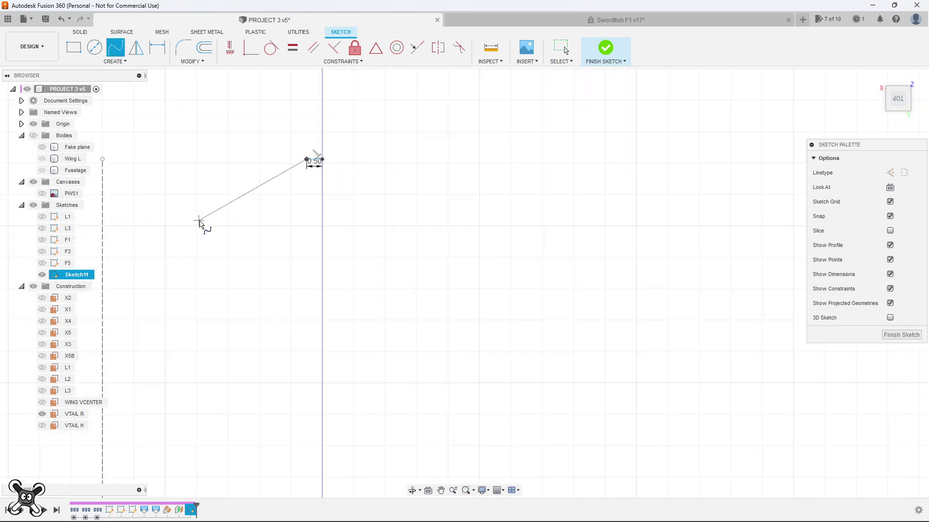
{"action": "left_click", "coordinate": [239, 193]}
{"action": "mouse_move", "coordinate": [228, 287]}
{"action": "middle_mouse_down"}
{"action": "mouse_move", "coordinate": [192, 252]}
{"action": "mouse_move", "coordinate": [208, 307]}
{"action": "middle_mouse_up"}
{"action": "left_click", "coordinate": [208, 306]}
{"action": "scroll", "coordinate": [251, 201], "scroll_direction": "down", "scroll_amount": 3}
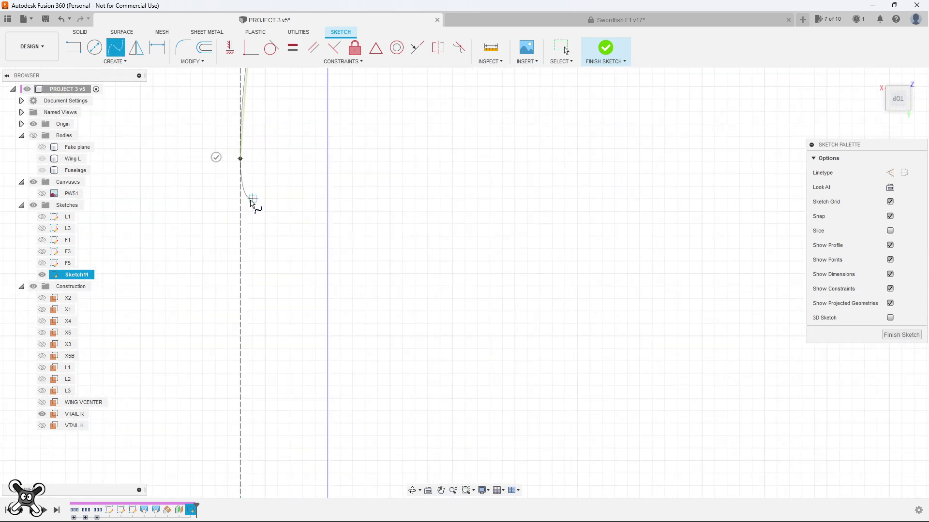
{"action": "left_click", "coordinate": [250, 206]}
{"action": "key", "text": "Escape"}
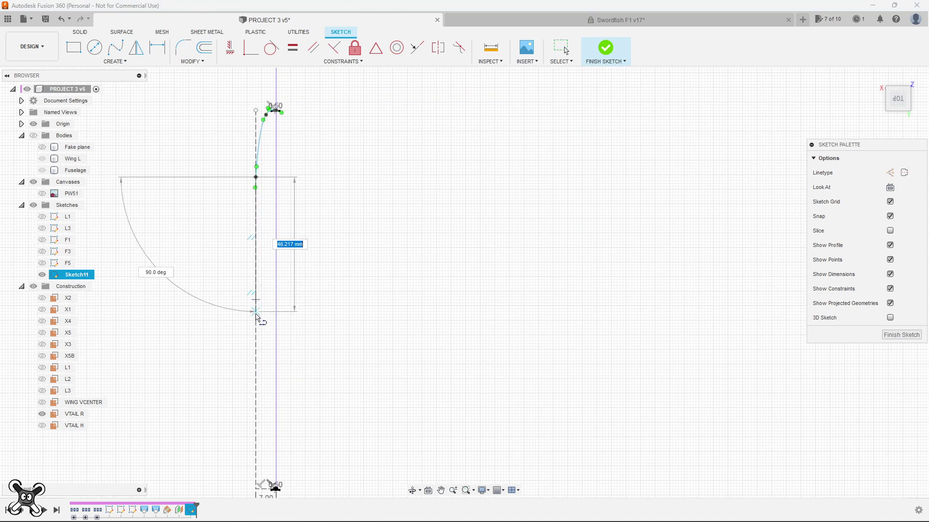
Draw a second spline ending at the dashed line's endpoint.
{"action": "left_click", "coordinate": [121, 52]}
{"action": "left_click", "coordinate": [256, 320]}
{"action": "scroll", "coordinate": [249, 284], "scroll_direction": "up", "scroll_amount": 2}
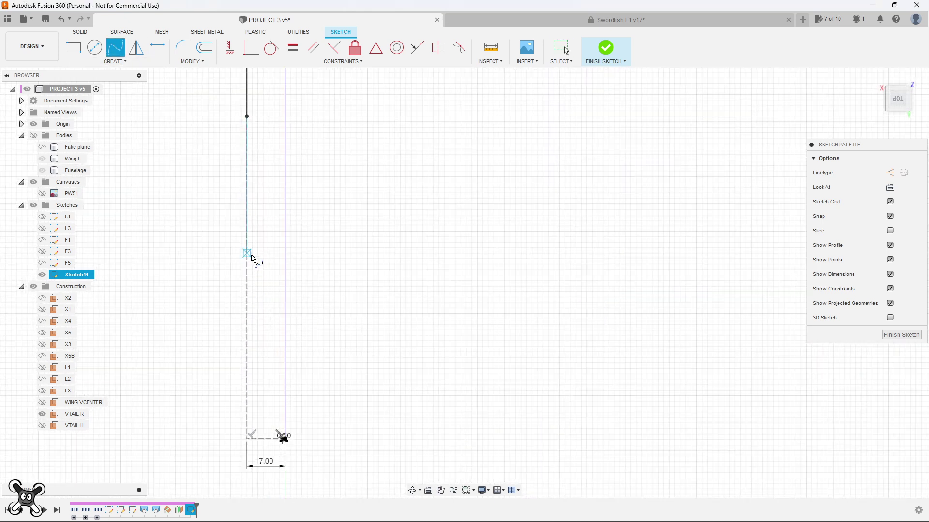
{"action": "scroll", "coordinate": [273, 335], "scroll_direction": "up", "scroll_amount": 3}
{"action": "left_click", "coordinate": [297, 361]}
{"action": "key", "text": "Escape"}
Complete the 149 mm straight edge at the spline tip and clear the selection.
{"action": "scroll", "coordinate": [290, 358], "scroll_direction": "down", "scroll_amount": 3}
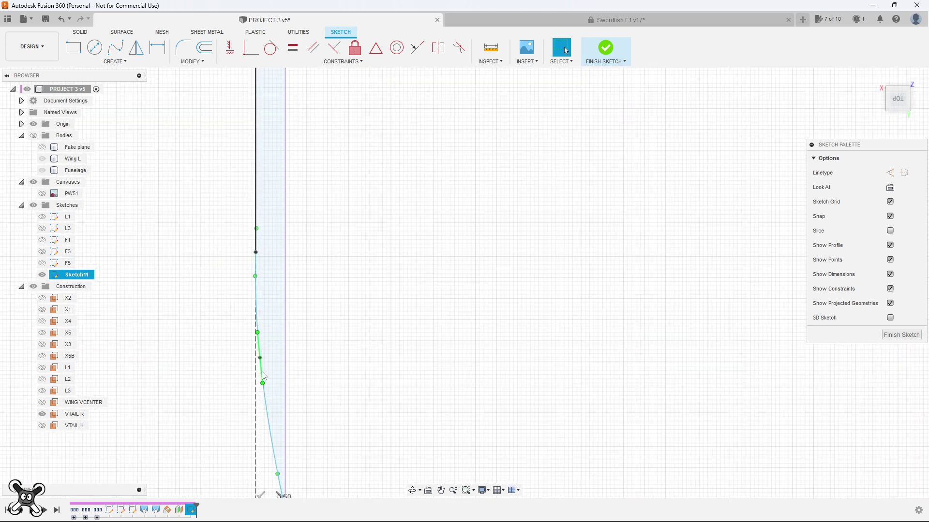
{"action": "middle_click_drag", "start_coordinate": [259, 222], "coordinate": [468, 174]}
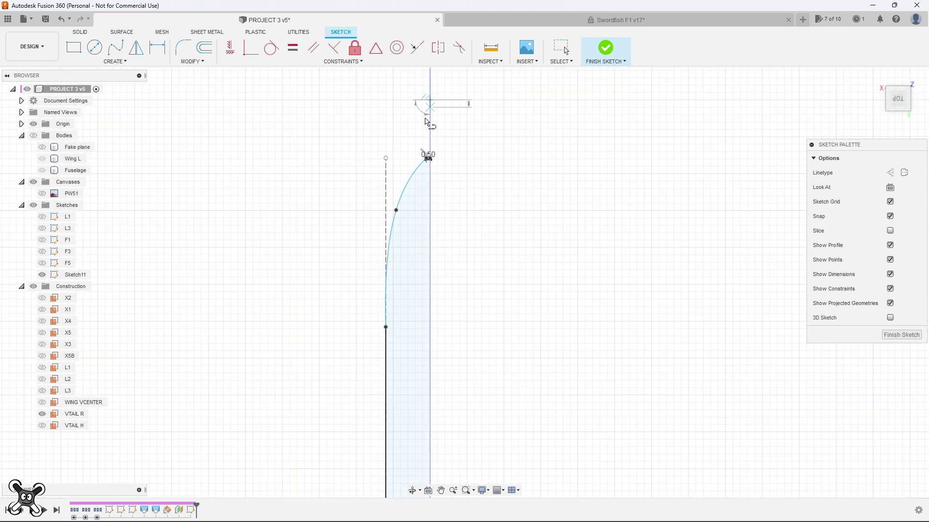
{"action": "scroll", "coordinate": [426, 122], "scroll_direction": "down", "scroll_amount": 3}
{"action": "middle_click_drag", "start_coordinate": [482, 233], "coordinate": [456, 190]}
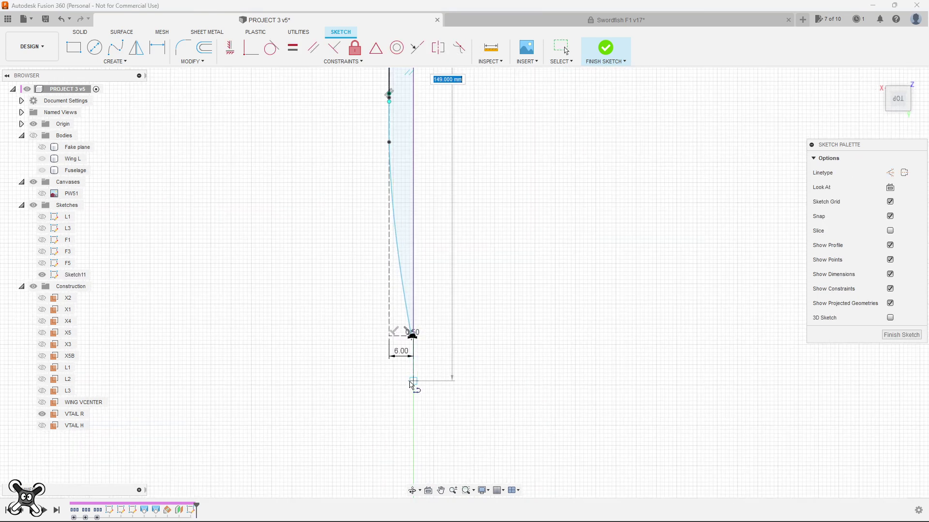
{"action": "left_click", "coordinate": [413, 383]}
{"action": "key", "text": "Escape"}
{"action": "scroll", "coordinate": [425, 390], "scroll_direction": "down", "scroll_amount": 2}
{"action": "middle_click_drag", "start_coordinate": [425, 390], "coordinate": [419, 313]}
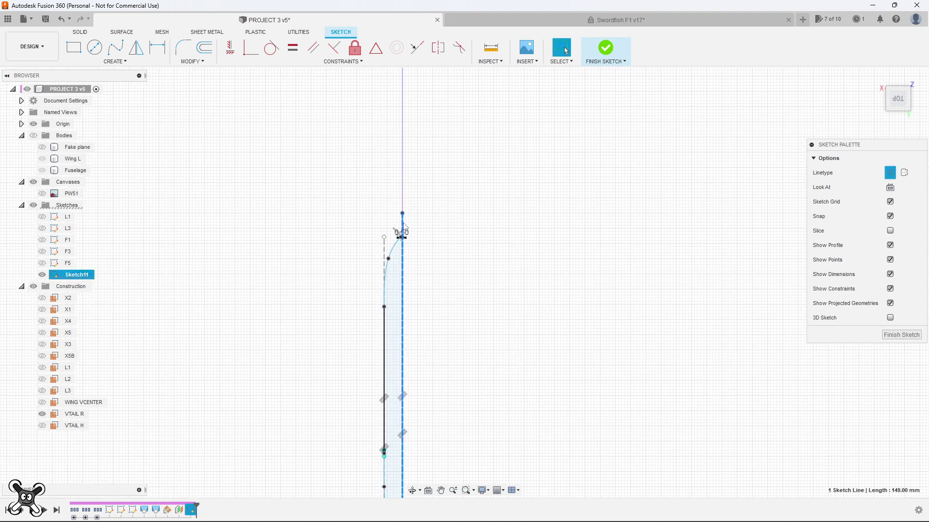
{"action": "left_click", "coordinate": [420, 229]}
Mirror the half airfoil spline across the centre construction line.
{"action": "left_click", "coordinate": [141, 52]}
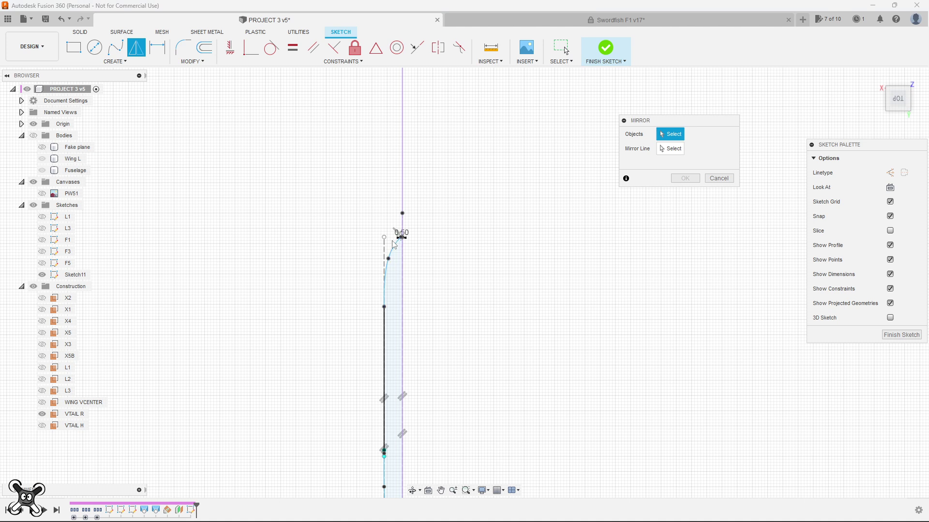
{"action": "left_click", "coordinate": [393, 254]}
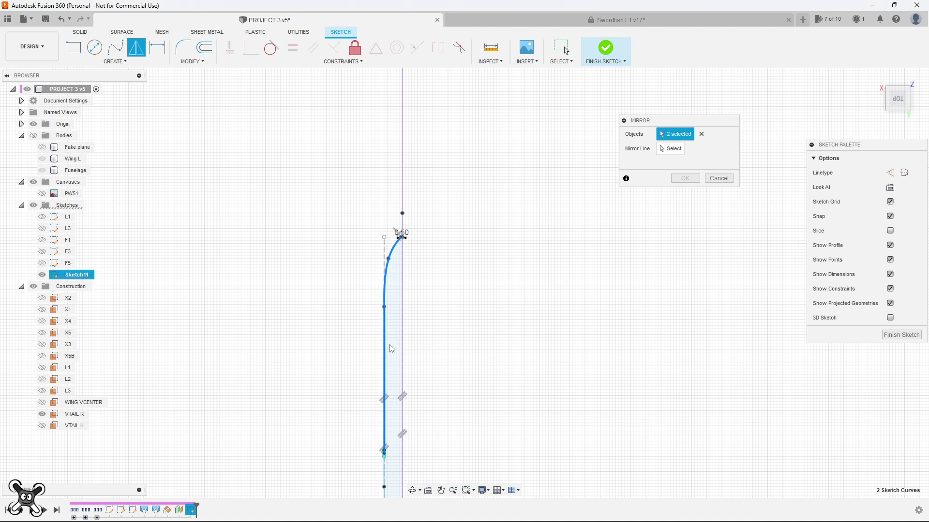
{"action": "scroll", "coordinate": [391, 350], "scroll_direction": "down", "scroll_amount": 1}
{"action": "scroll", "coordinate": [393, 464], "scroll_direction": "up", "scroll_amount": 1}
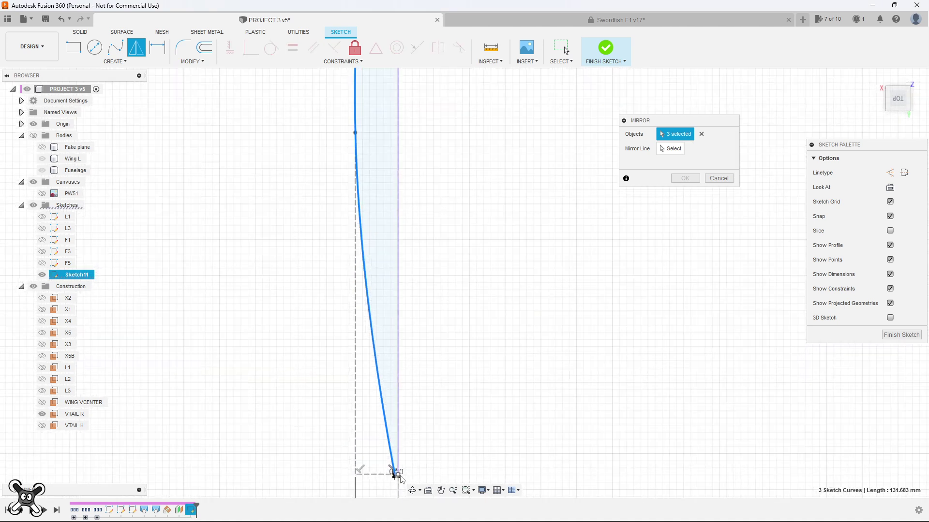
{"action": "scroll", "coordinate": [394, 476], "scroll_direction": "up", "scroll_amount": 1}
{"action": "scroll", "coordinate": [411, 467], "scroll_direction": "up", "scroll_amount": 1}
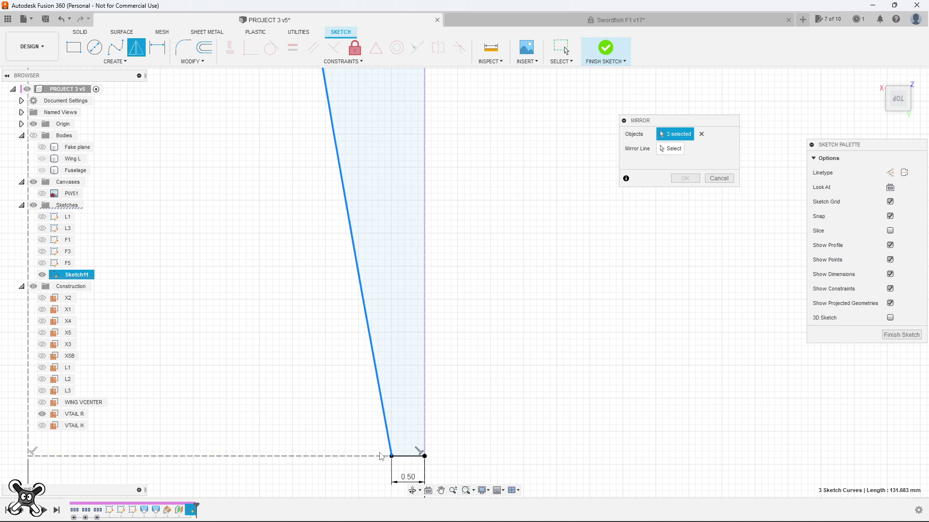
{"action": "left_click", "coordinate": [425, 249]}
{"action": "left_click", "coordinate": [696, 180]}
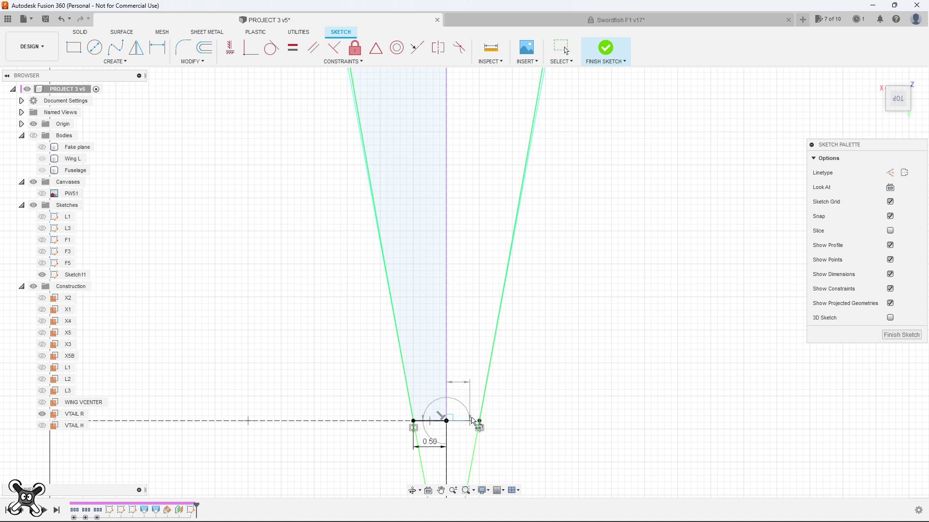
Close the gap between the two mirrored tips with a line and finish Sketch11.
{"action": "left_click_drag", "start_coordinate": [479, 423], "coordinate": [483, 213]}
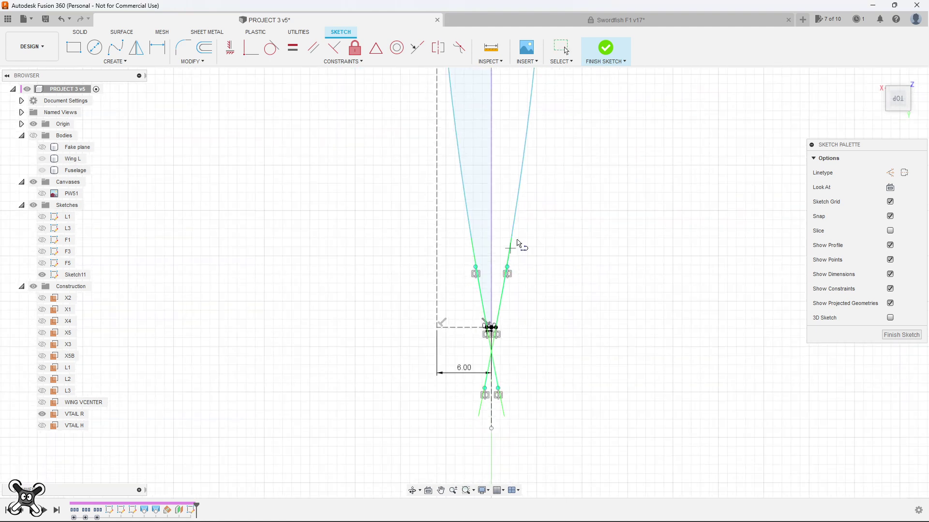
{"action": "scroll", "coordinate": [483, 214], "scroll_direction": "down", "scroll_amount": 5}
{"action": "scroll", "coordinate": [426, 261], "scroll_direction": "up", "scroll_amount": 3}
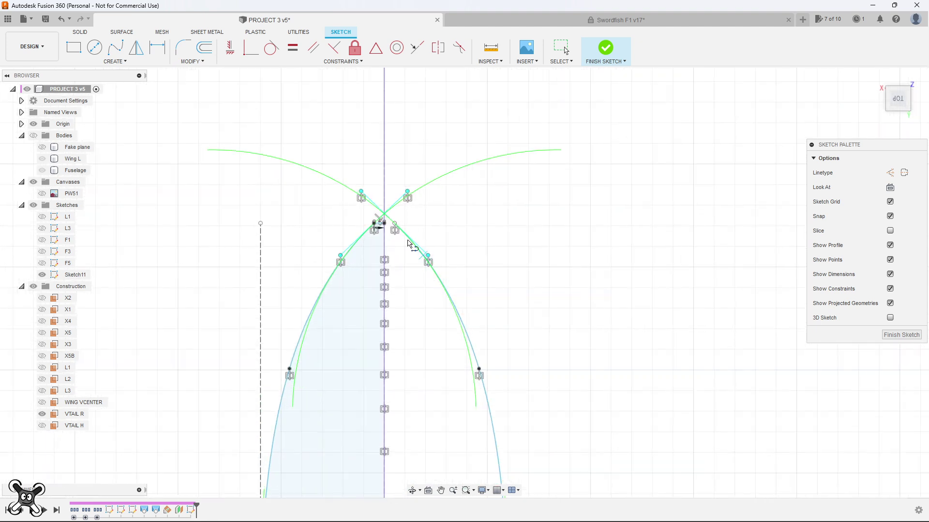
{"action": "scroll", "coordinate": [415, 257], "scroll_direction": "up", "scroll_amount": 2}
{"action": "scroll", "coordinate": [415, 257], "scroll_direction": "up", "scroll_amount": 2}
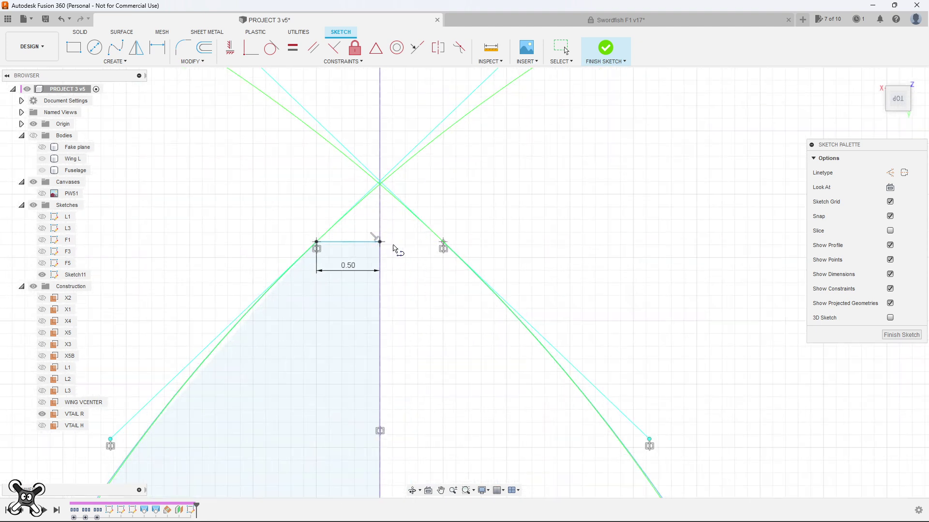
{"action": "left_click", "coordinate": [443, 242]}
{"action": "key", "text": "Escape"}
{"action": "scroll", "coordinate": [532, 242], "scroll_direction": "down", "scroll_amount": 3}
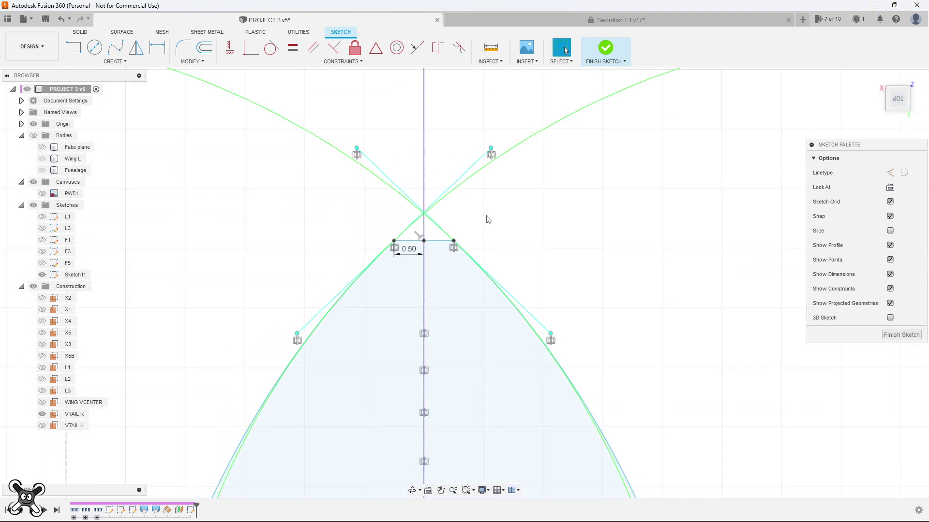
{"action": "scroll", "coordinate": [532, 242], "scroll_direction": "down", "scroll_amount": 3}
{"action": "scroll", "coordinate": [556, 247], "scroll_direction": "down", "scroll_amount": 3}
{"action": "scroll", "coordinate": [591, 257], "scroll_direction": "down", "scroll_amount": 2}
{"action": "left_click", "coordinate": [894, 333]}
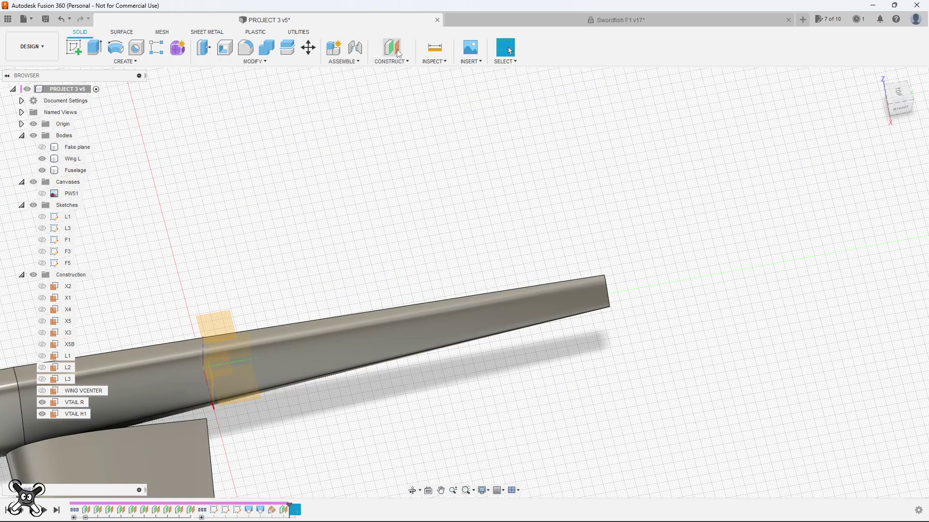
Create an offset plane 190 mm above the VTAIL H1 plane.
{"action": "left_click", "coordinate": [399, 53]}
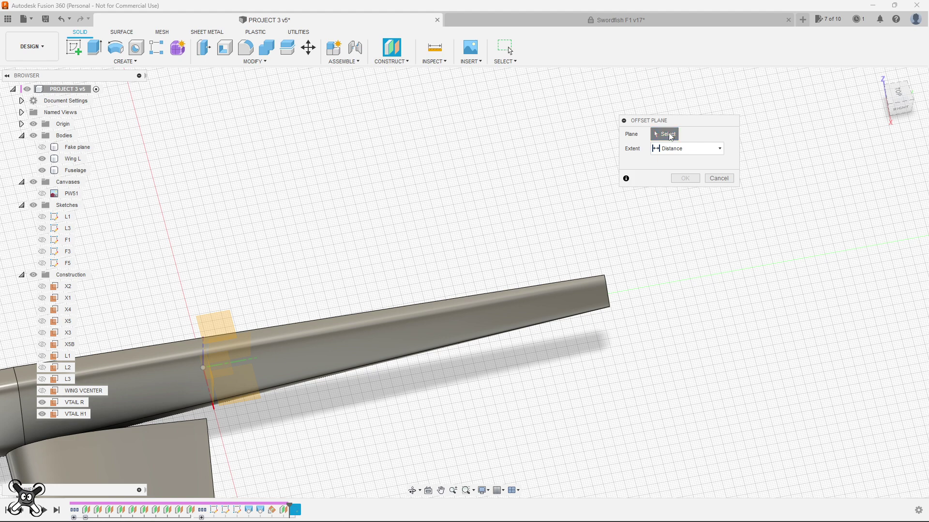
{"action": "left_click_drag", "start_coordinate": [218, 321], "coordinate": [231, 214]}
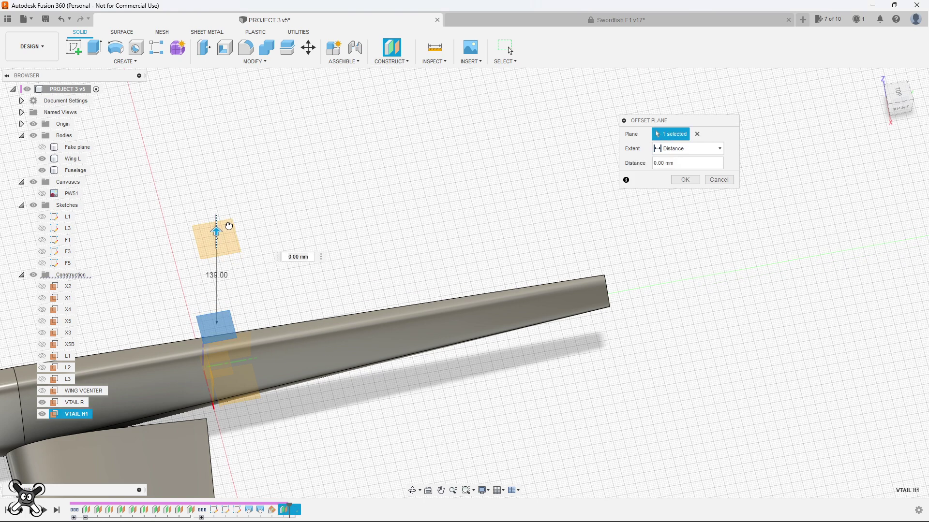
{"action": "type", "text": "19"}
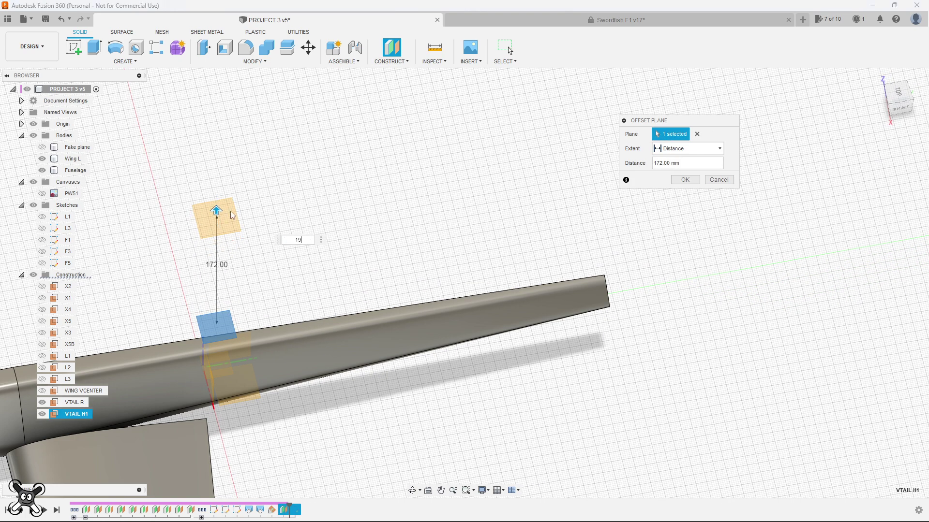
{"action": "type", "text": "0"}
{"action": "key", "text": "Return"}
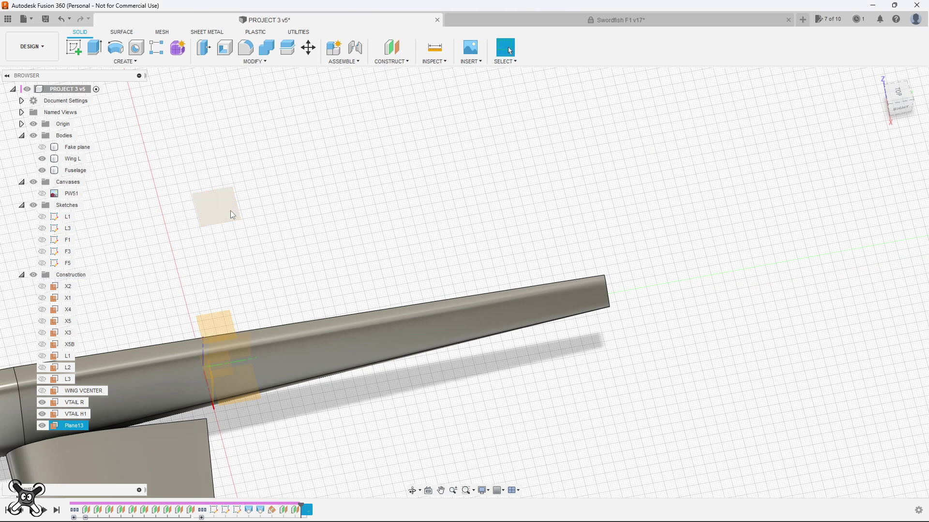
Move the timeline marker forward and rename Sketch11 to VTAIL 1.
{"action": "left_click_drag", "start_coordinate": [300, 505], "coordinate": [313, 505]}
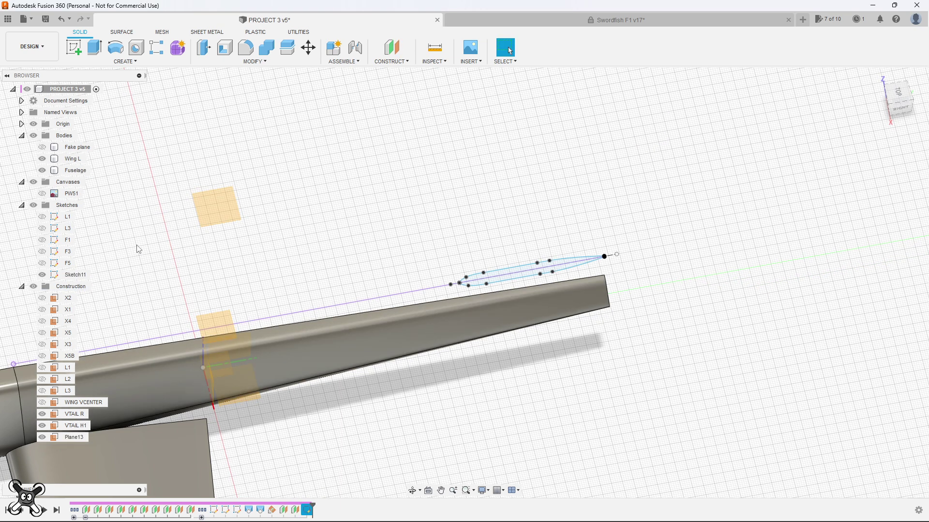
{"action": "double_click", "coordinate": [72, 275]}
{"action": "type", "text": "VTAIL 1"}
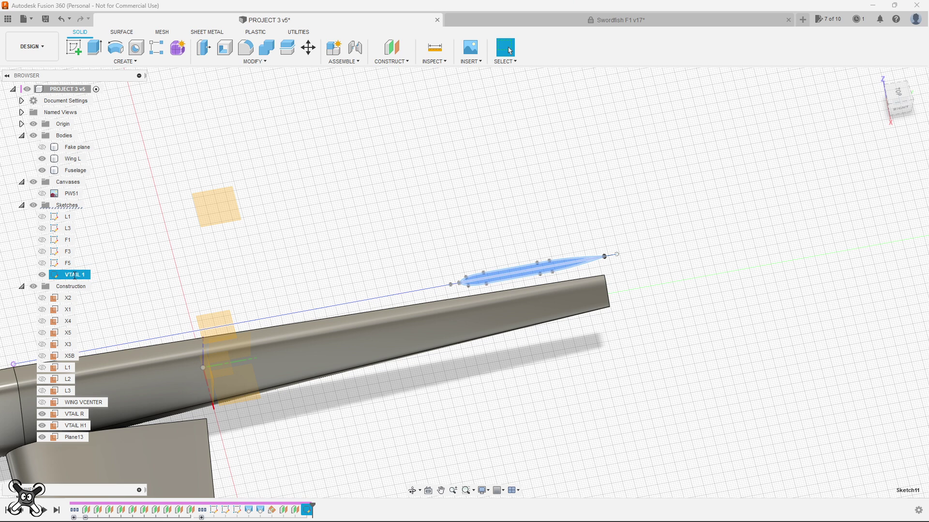
{"action": "left_click", "coordinate": [276, 229]}
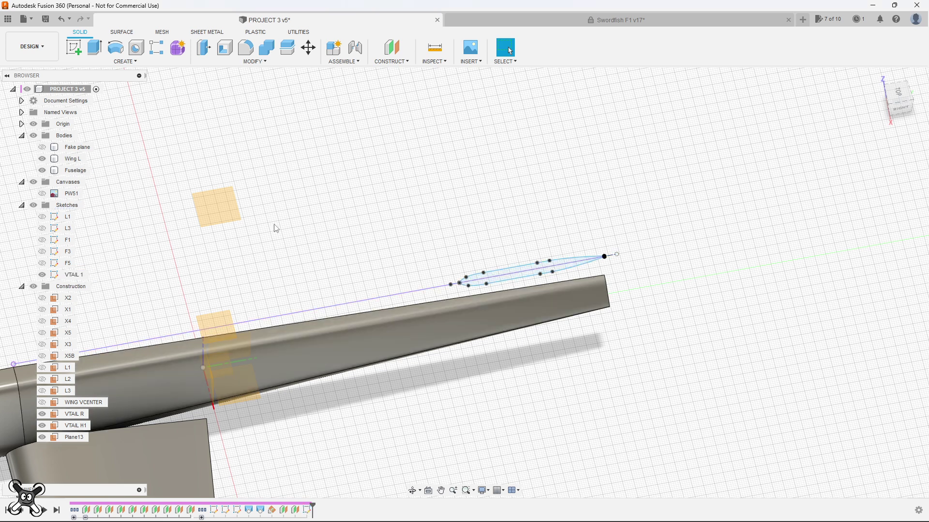
{"action": "left_click", "coordinate": [81, 53]}
Create an empty sketch on Plane13 and finish it.
{"action": "left_click", "coordinate": [216, 212]}
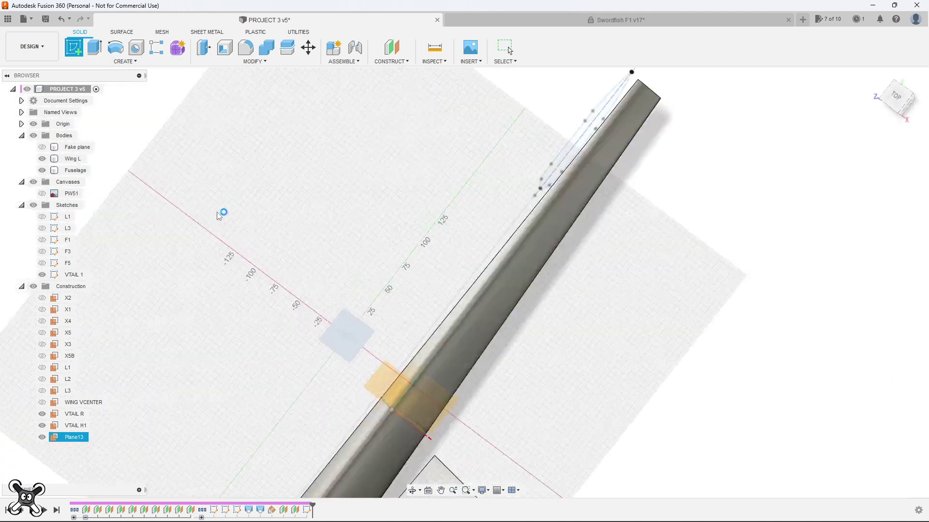
{"action": "left_click", "coordinate": [81, 289]}
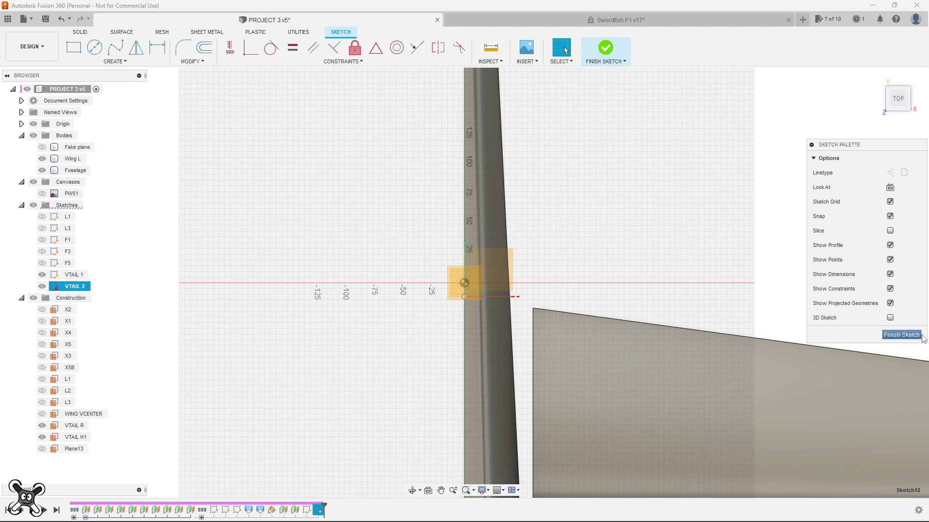
{"action": "left_click", "coordinate": [897, 336]}
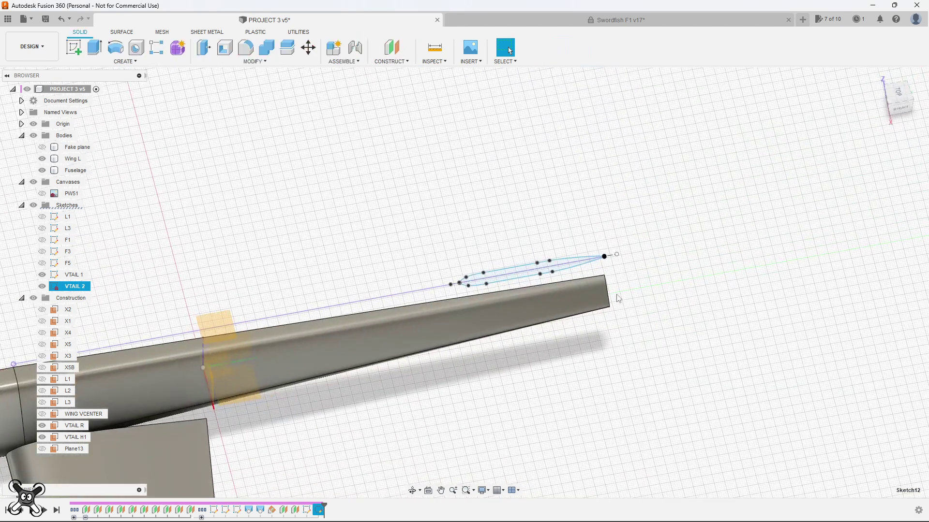
Edit VTAIL 1 with bodies hidden and copy all its airfoil curves.
{"action": "right_click", "coordinate": [505, 286]}
{"action": "left_click", "coordinate": [498, 338]}
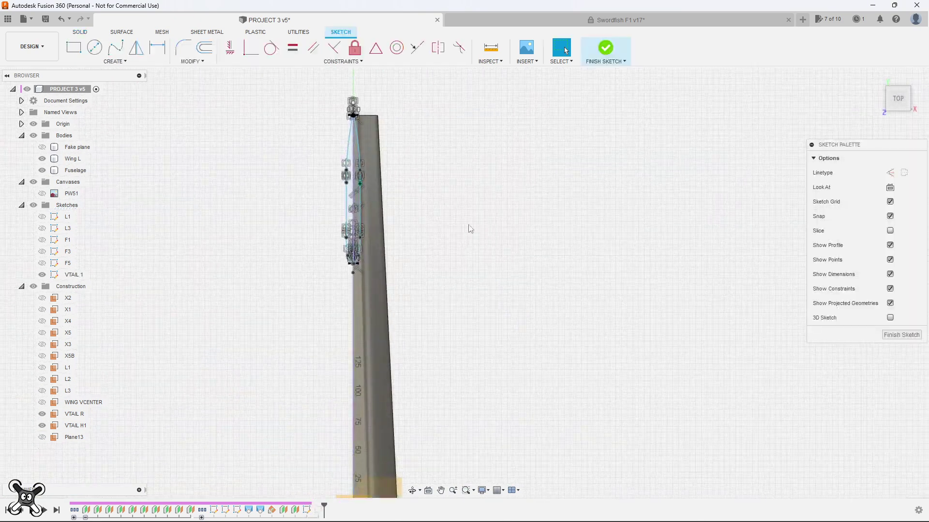
{"action": "left_click", "coordinate": [34, 135]}
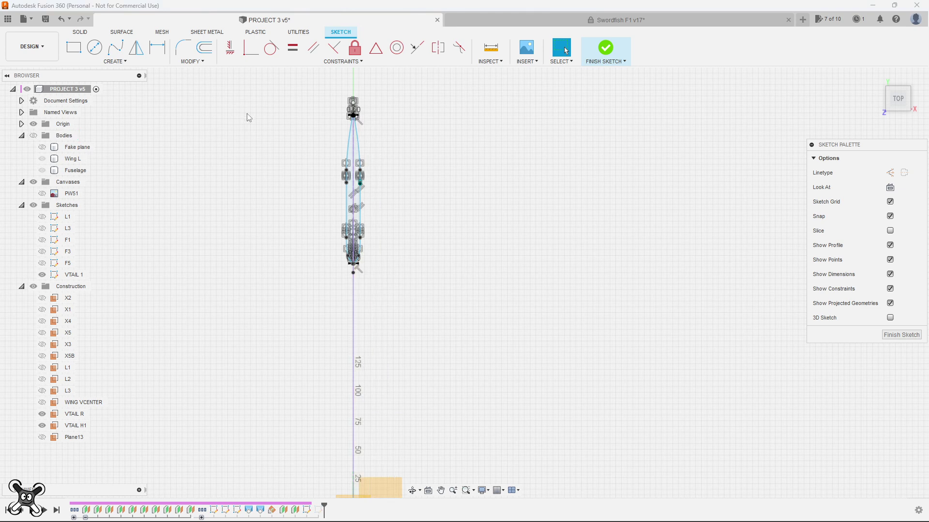
{"action": "left_click_drag", "start_coordinate": [339, 246], "coordinate": [379, 274]}
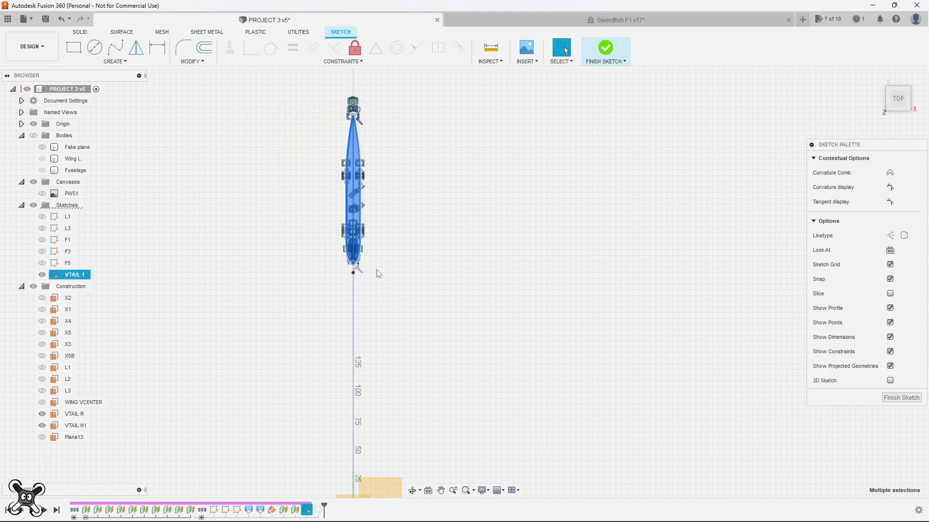
{"action": "left_click", "coordinate": [896, 398]}
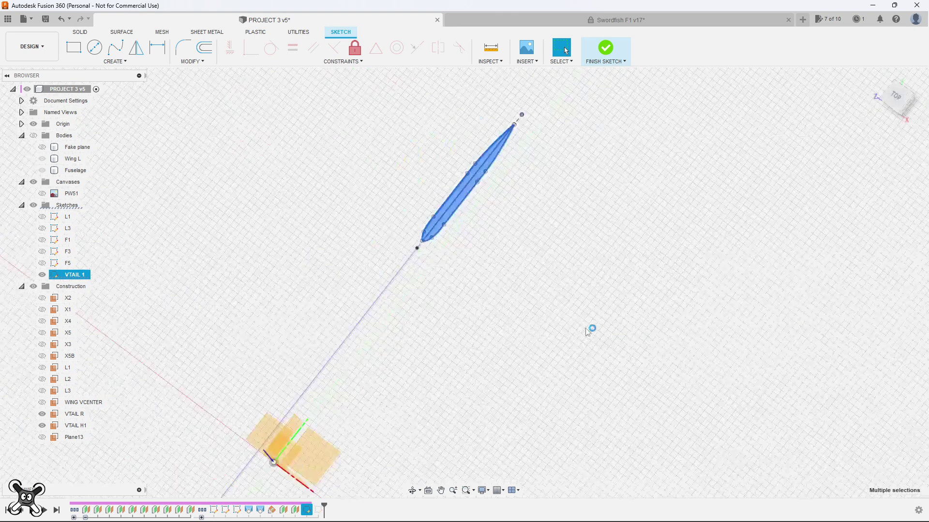
{"action": "left_click", "coordinate": [64, 286]}
Paste the copied airfoil curves in place into VTAIL 2 and pick the lower loft profile.
{"action": "right_click", "coordinate": [63, 286]}
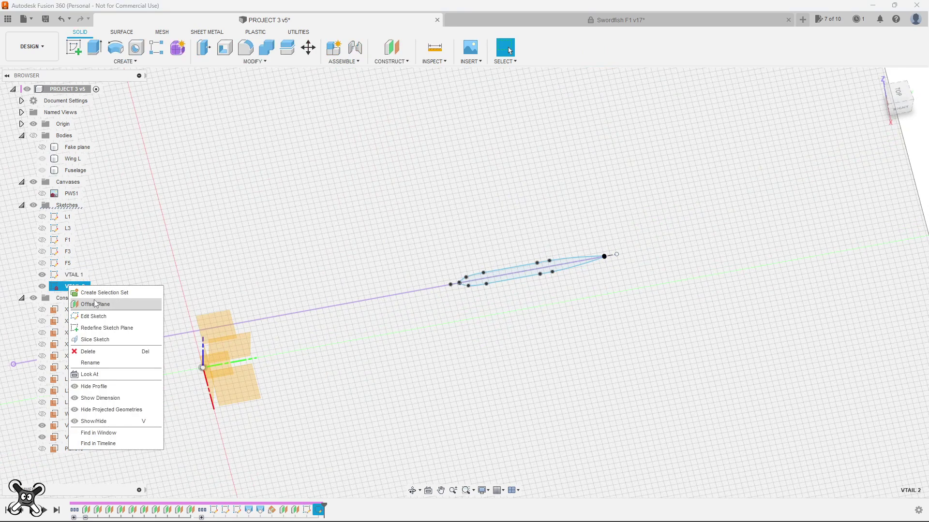
{"action": "left_click", "coordinate": [85, 316]}
{"action": "key", "text": "ctrl+a"}
{"action": "key", "text": "m"}
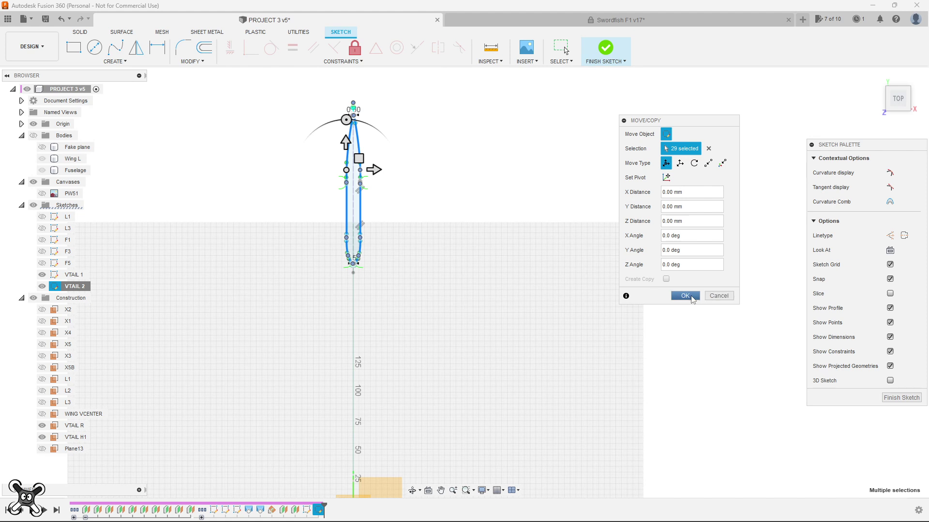
{"action": "left_click", "coordinate": [717, 296]}
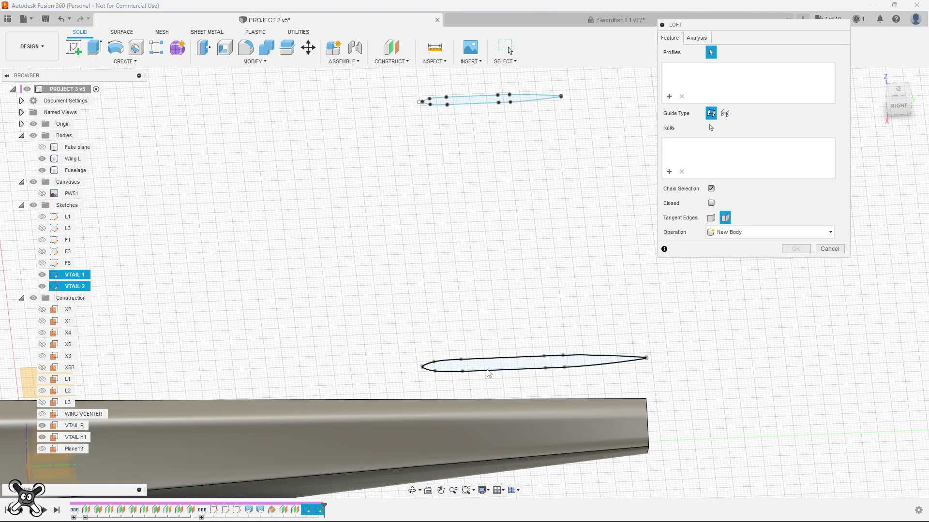
{"action": "left_click", "coordinate": [499, 353]}
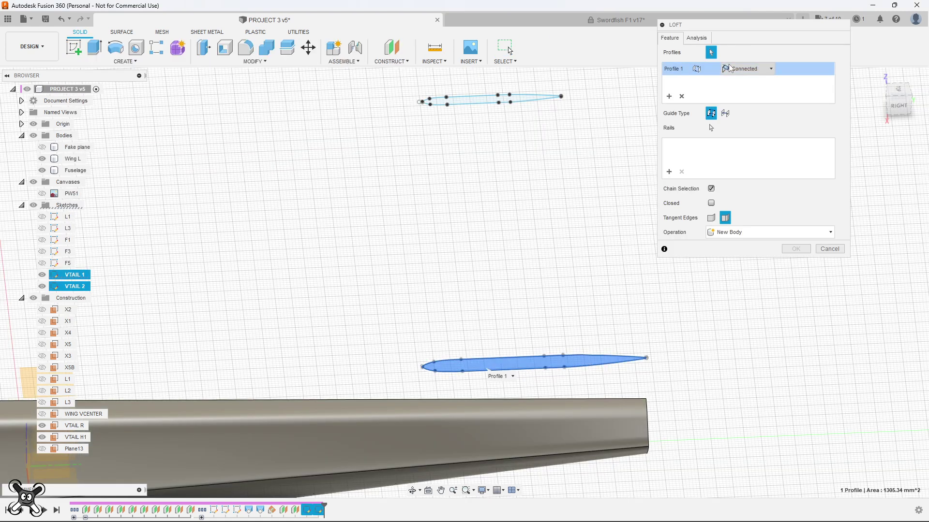
Add the upper VTAIL sketch as Profile 2 and loft the Vtail L fin body.
{"action": "left_click", "coordinate": [672, 97]}
{"action": "left_click", "coordinate": [476, 101]}
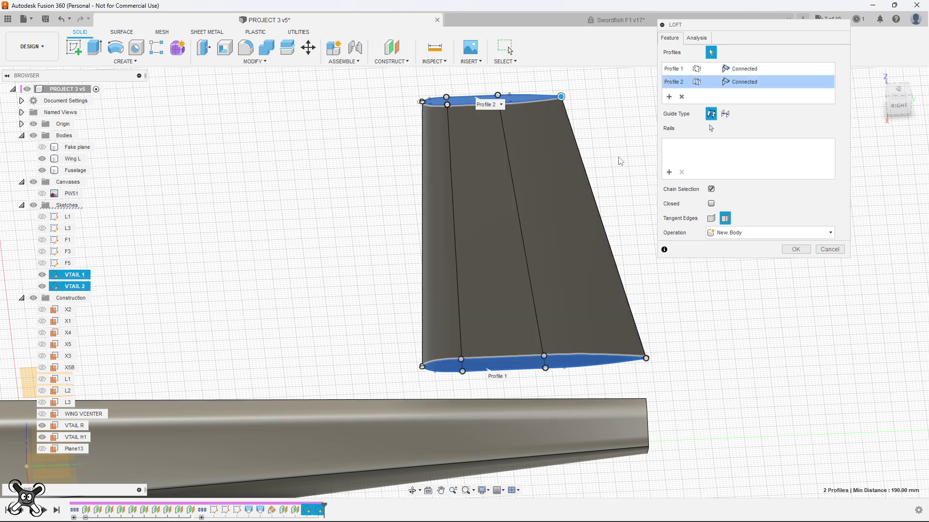
{"action": "mouse_move", "coordinate": [627, 251]}
{"action": "middle_mouse_down", "text": "shift"}
{"action": "mouse_move", "coordinate": [617, 288]}
{"action": "mouse_move", "coordinate": [694, 279]}
{"action": "middle_mouse_up", "text": "shift"}
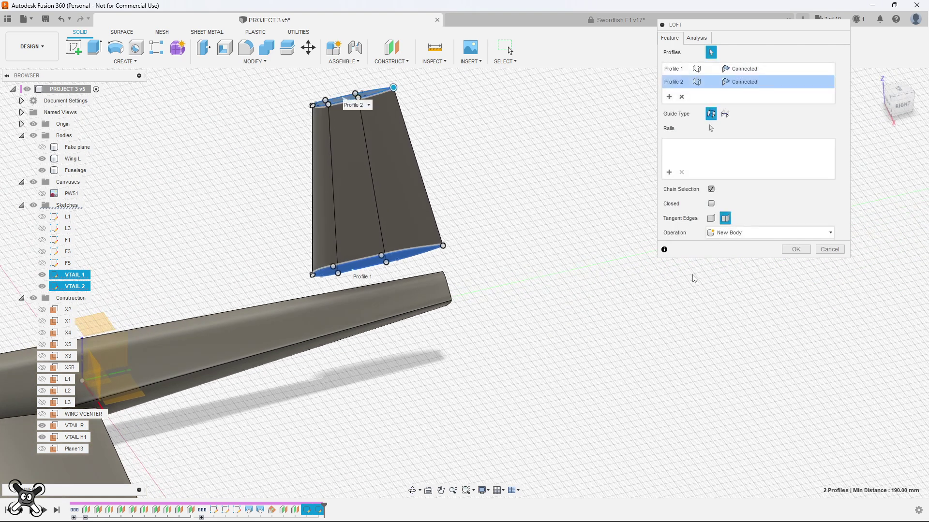
{"action": "left_click", "coordinate": [796, 249]}
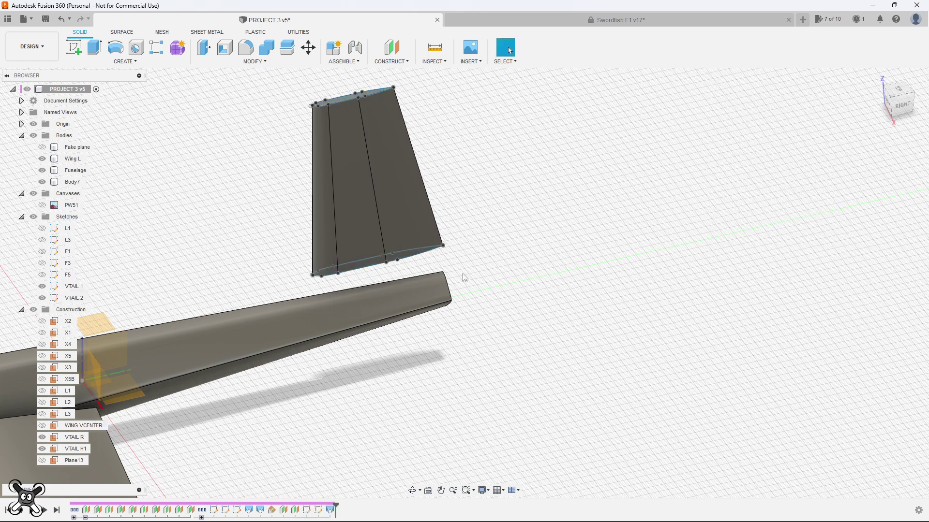
{"action": "left_click", "coordinate": [297, 511]}
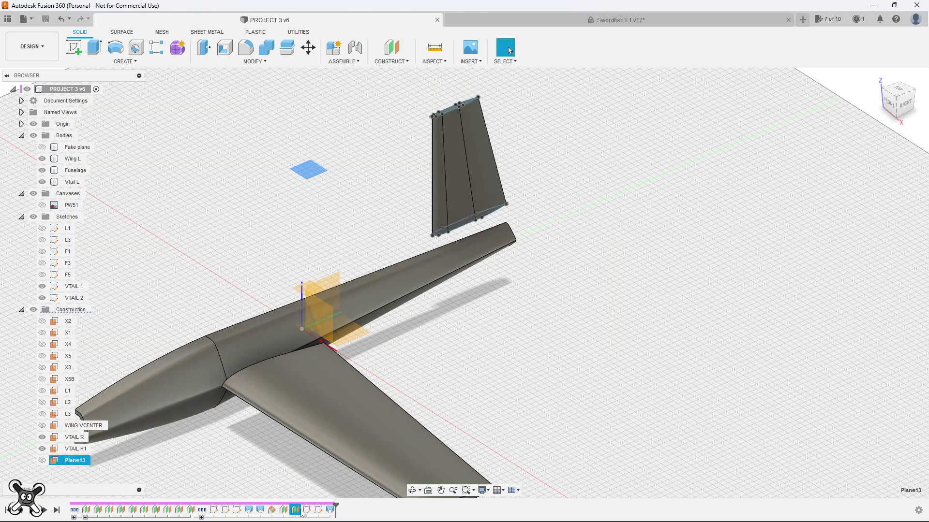
Edit the VTAIL R plane feature and apply a 45 deg angle.
{"action": "right_click", "coordinate": [272, 511]}
{"action": "left_click", "coordinate": [300, 426]}
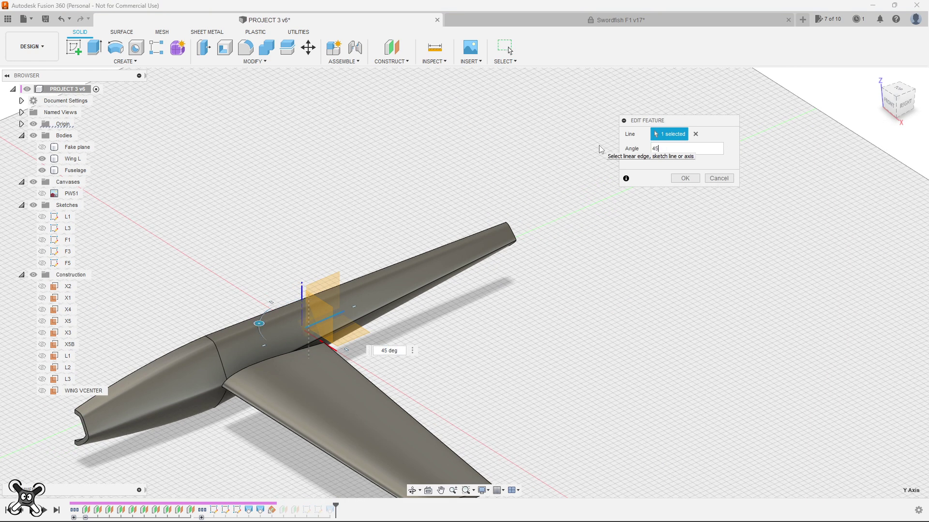
{"action": "left_click", "coordinate": [685, 179]}
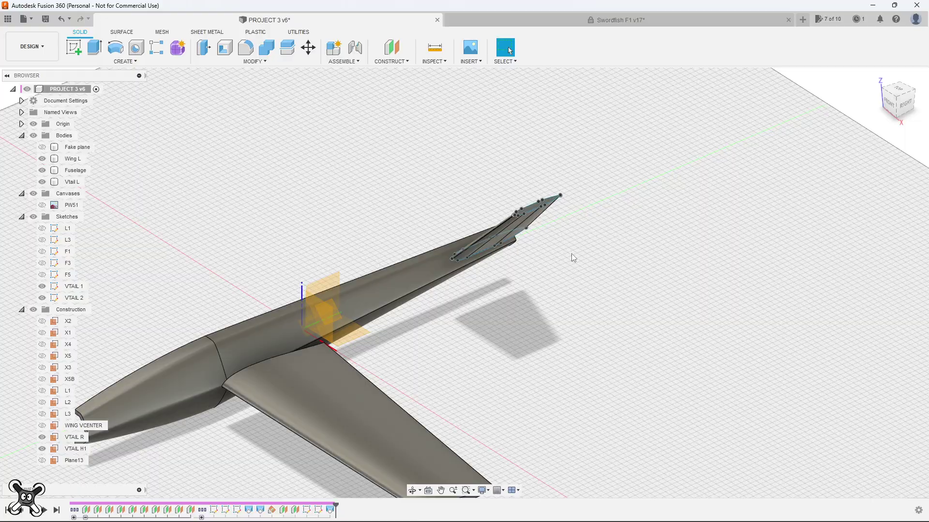
{"action": "mouse_move", "coordinate": [572, 258]}
{"action": "middle_mouse_down", "text": "shift"}
{"action": "mouse_move", "coordinate": [516, 274]}
{"action": "mouse_move", "coordinate": [312, 218]}
{"action": "mouse_move", "coordinate": [377, 234]}
{"action": "middle_mouse_up", "text": "shift"}
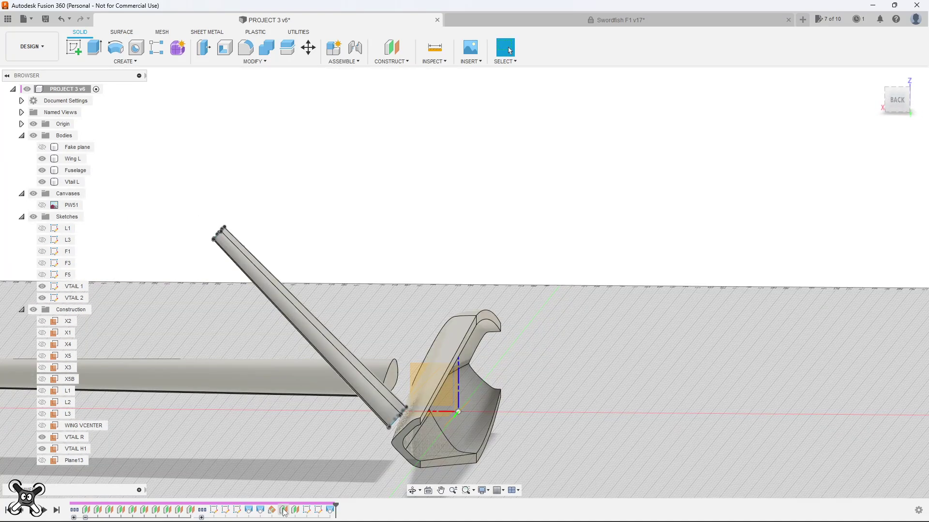
Change the tail plane's offset distance from 33 mm to 31 mm.
{"action": "right_click", "coordinate": [284, 511]}
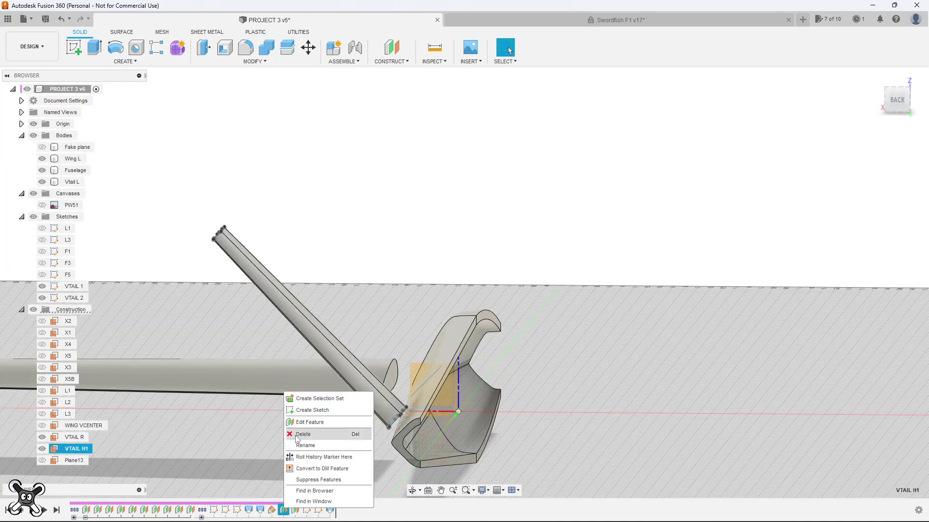
{"action": "left_click", "coordinate": [309, 422]}
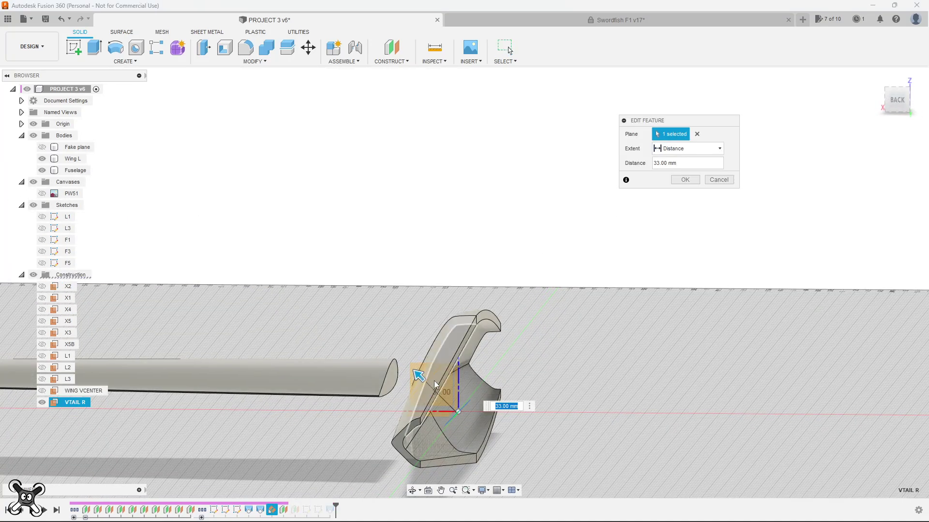
{"action": "type", "text": "31"}
{"action": "key", "text": "Return"}
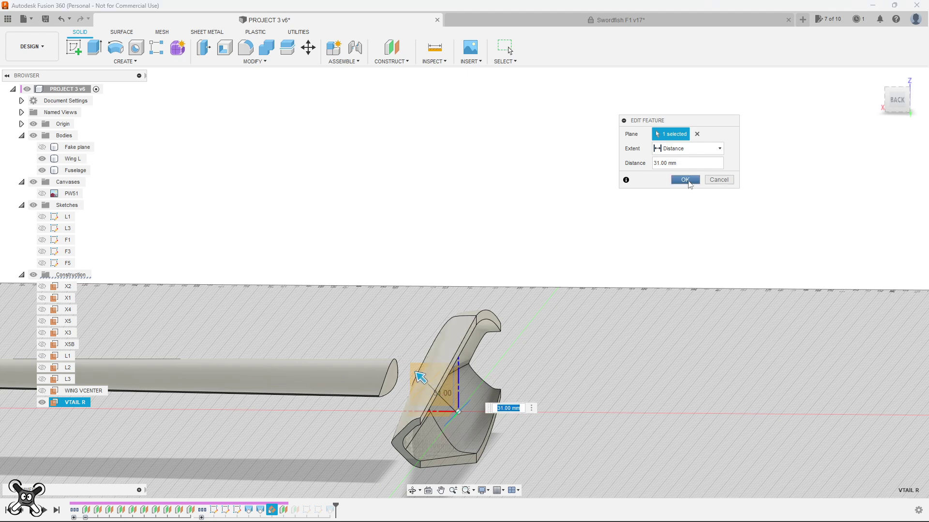
{"action": "left_click", "coordinate": [685, 180]}
{"action": "scroll", "coordinate": [415, 422], "scroll_direction": "up", "scroll_amount": 3}
{"action": "scroll", "coordinate": [437, 404], "scroll_direction": "up", "scroll_amount": 3}
{"action": "right_click", "coordinate": [430, 396]}
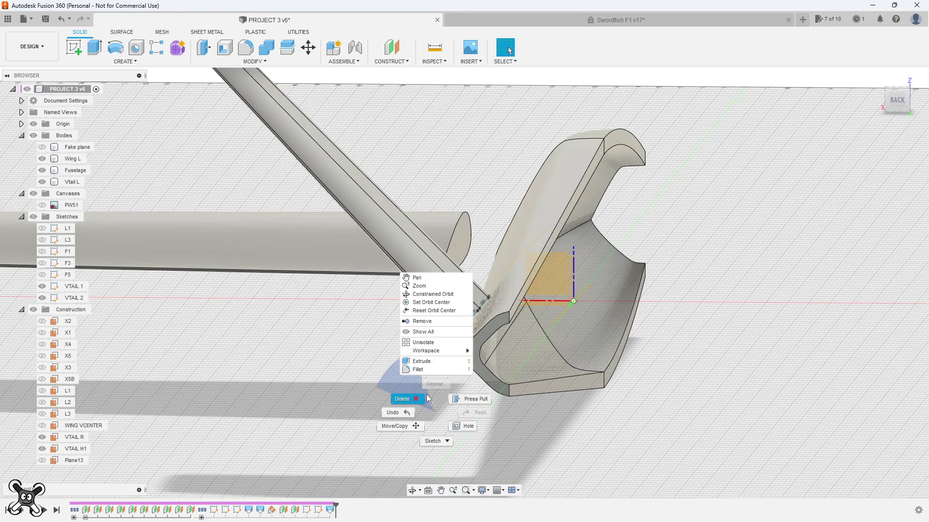
{"action": "left_click", "coordinate": [373, 383]}
{"action": "key", "text": "Escape"}
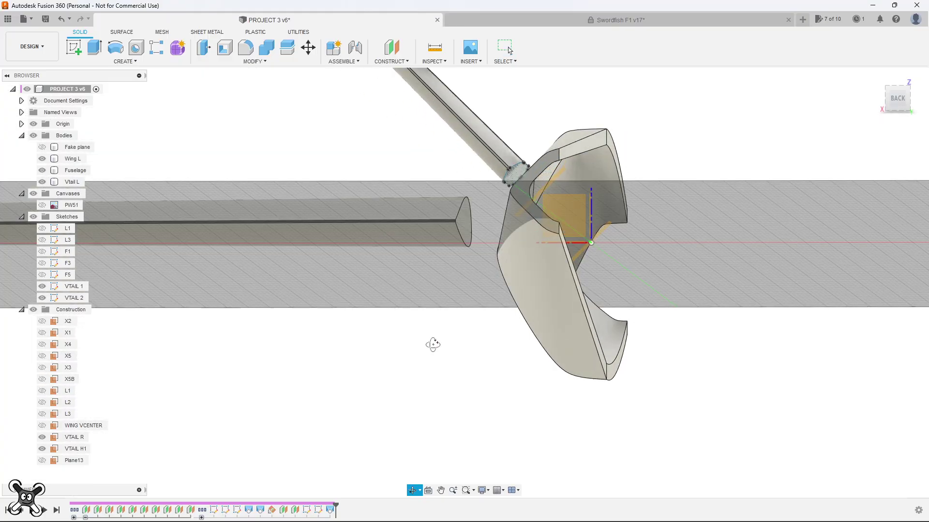
Project the wing tip edge into Sketch13.
{"action": "scroll", "coordinate": [29, 242], "scroll_direction": "down", "scroll_amount": 2}
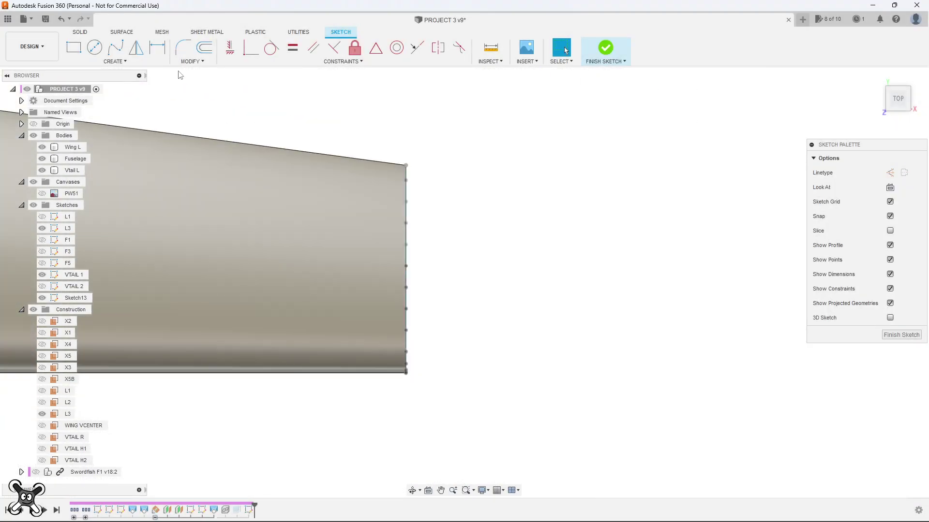
{"action": "left_click", "coordinate": [115, 61]}
{"action": "mouse_move", "coordinate": [93, 222]}
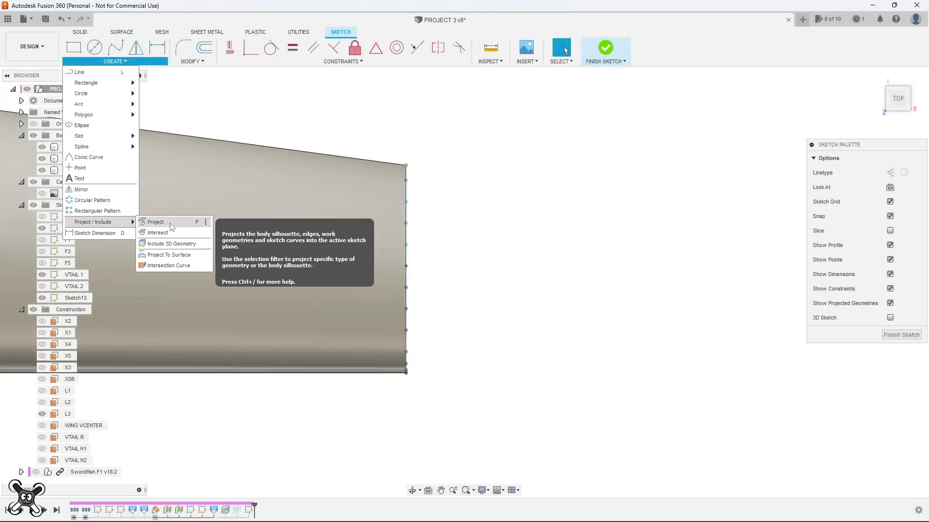
{"action": "left_click", "coordinate": [171, 223]}
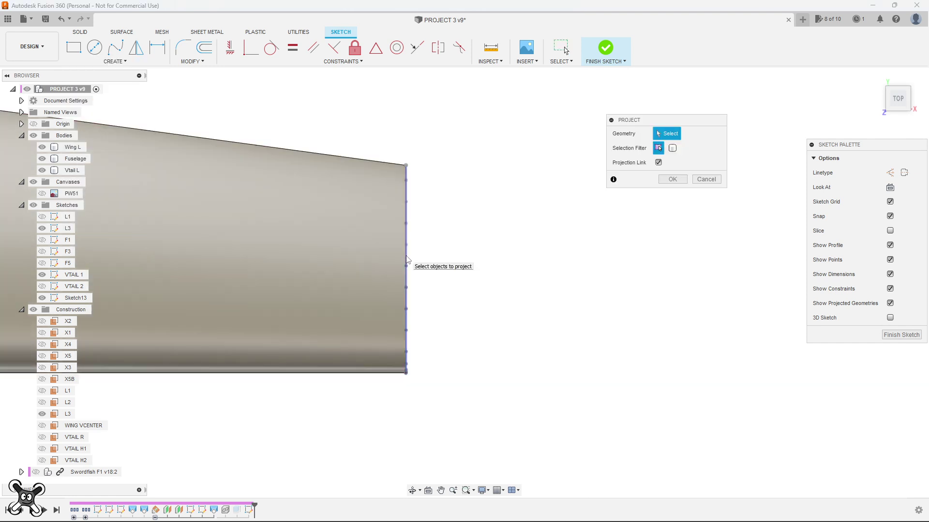
{"action": "left_click", "coordinate": [406, 257]}
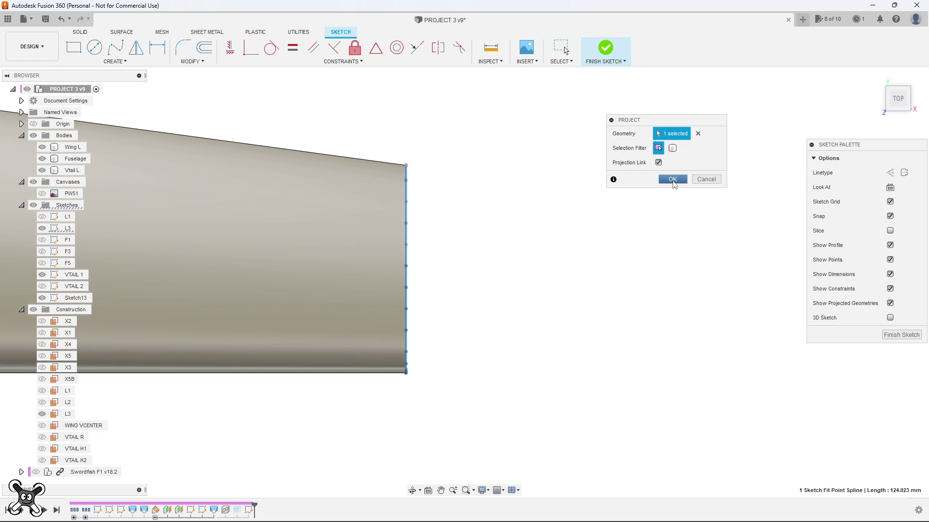
{"action": "left_click", "coordinate": [672, 179]}
Draw the first straight line of the tip outline from the projected edge.
{"action": "middle_click_drag", "start_coordinate": [654, 191], "coordinate": [150, 419], "text": "shift"}
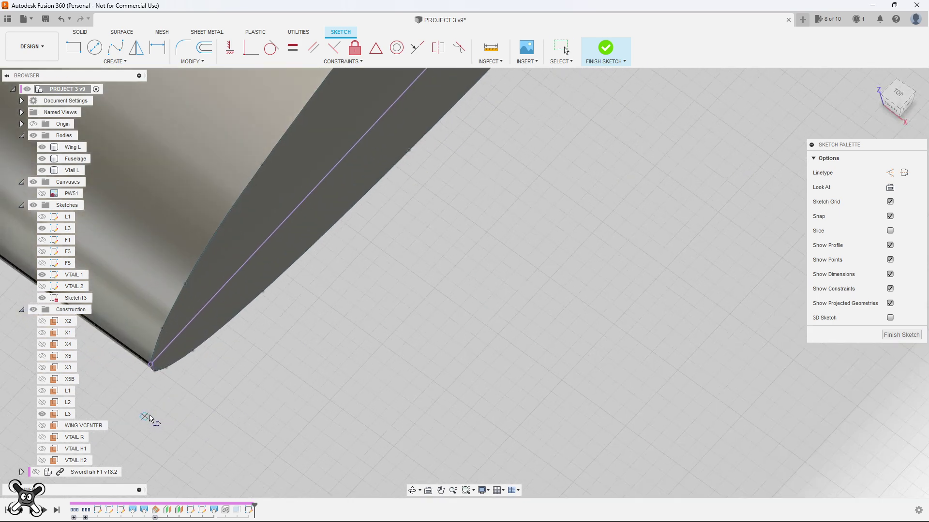
{"action": "scroll", "coordinate": [151, 357], "scroll_direction": "up", "scroll_amount": 5}
{"action": "middle_click_drag", "start_coordinate": [160, 328], "coordinate": [154, 245]}
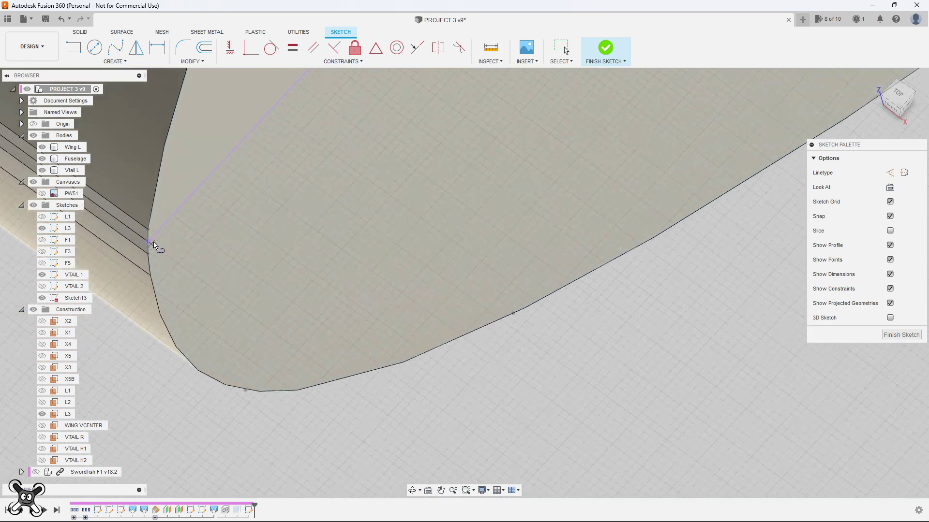
{"action": "scroll", "coordinate": [154, 245], "scroll_direction": "up", "scroll_amount": 2}
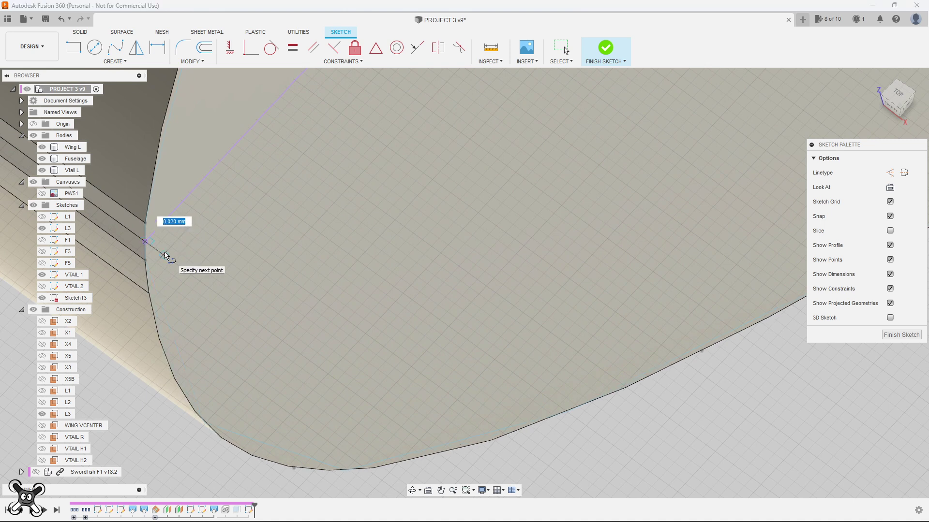
{"action": "left_click", "coordinate": [240, 311]}
{"action": "scroll", "coordinate": [232, 314], "scroll_direction": "down", "scroll_amount": 2}
{"action": "scroll", "coordinate": [227, 319], "scroll_direction": "down", "scroll_amount": 3}
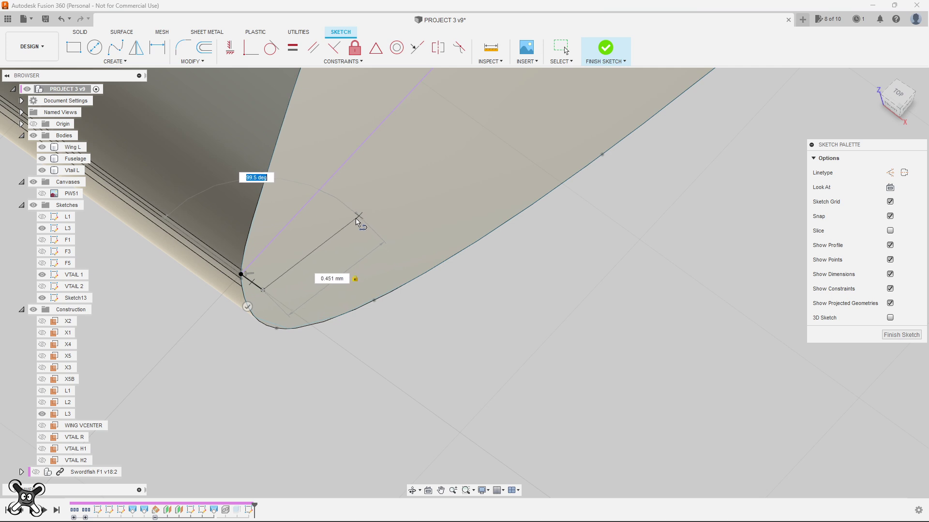
{"action": "scroll", "coordinate": [350, 228], "scroll_direction": "down", "scroll_amount": 1}
{"action": "key", "text": "Escape"}
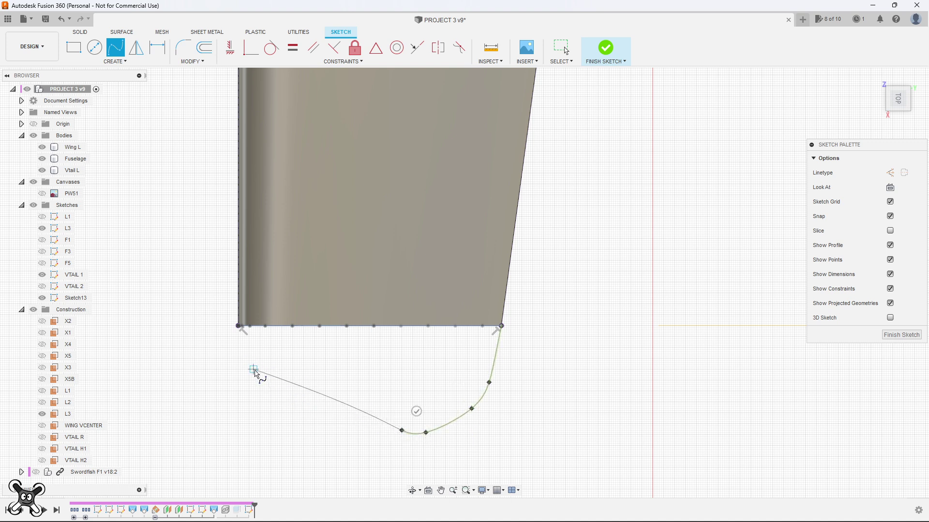
Draw a fit-point spline for the rounded tip that closes back on the edge.
{"action": "scroll", "coordinate": [254, 371], "scroll_direction": "up", "scroll_amount": 2}
{"action": "scroll", "coordinate": [246, 359], "scroll_direction": "up", "scroll_amount": 2}
{"action": "scroll", "coordinate": [220, 307], "scroll_direction": "up", "scroll_amount": 2}
{"action": "scroll", "coordinate": [206, 253], "scroll_direction": "up", "scroll_amount": 2}
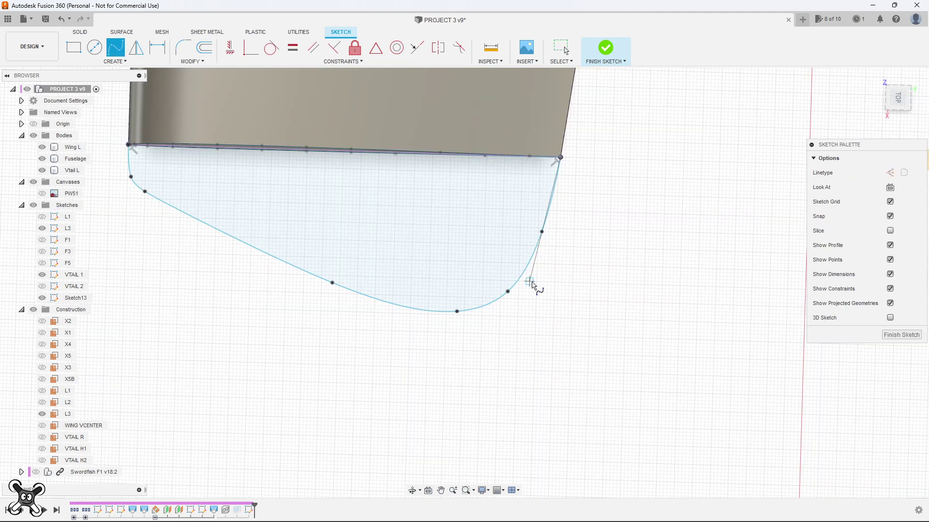
{"action": "scroll", "coordinate": [551, 211], "scroll_direction": "up", "scroll_amount": 2}
{"action": "left_click", "coordinate": [547, 213]}
{"action": "scroll", "coordinate": [508, 271], "scroll_direction": "down", "scroll_amount": 3}
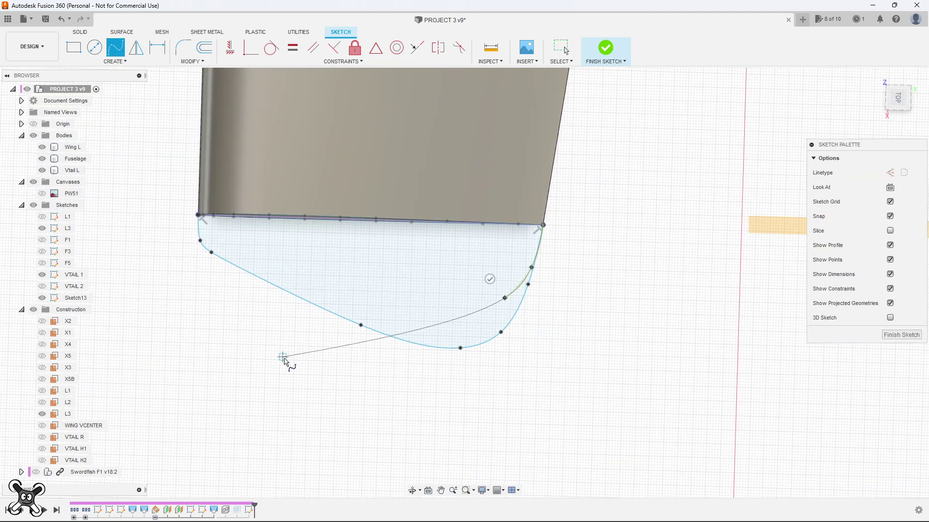
{"action": "scroll", "coordinate": [201, 242], "scroll_direction": "up", "scroll_amount": 2}
{"action": "scroll", "coordinate": [213, 213], "scroll_direction": "up", "scroll_amount": 2}
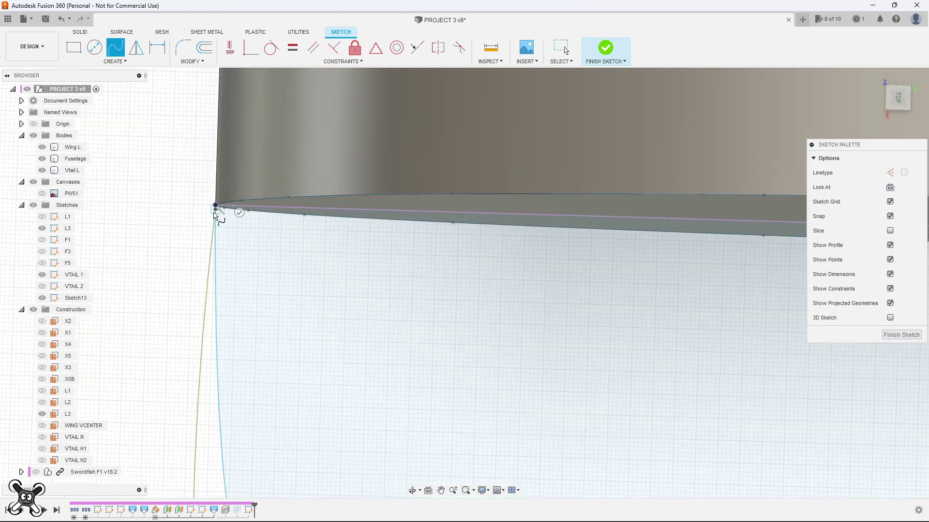
{"action": "left_click", "coordinate": [214, 209]}
{"action": "scroll", "coordinate": [215, 209], "scroll_direction": "down", "scroll_amount": 4}
{"action": "left_click", "coordinate": [461, 374]}
{"action": "mouse_move", "coordinate": [461, 373]}
{"action": "middle_mouse_down", "text": "shift"}
{"action": "mouse_move", "coordinate": [473, 412]}
{"action": "mouse_move", "coordinate": [460, 415]}
{"action": "mouse_move", "coordinate": [353, 358]}
{"action": "middle_mouse_up", "text": "shift"}
{"action": "left_click", "coordinate": [245, 303]}
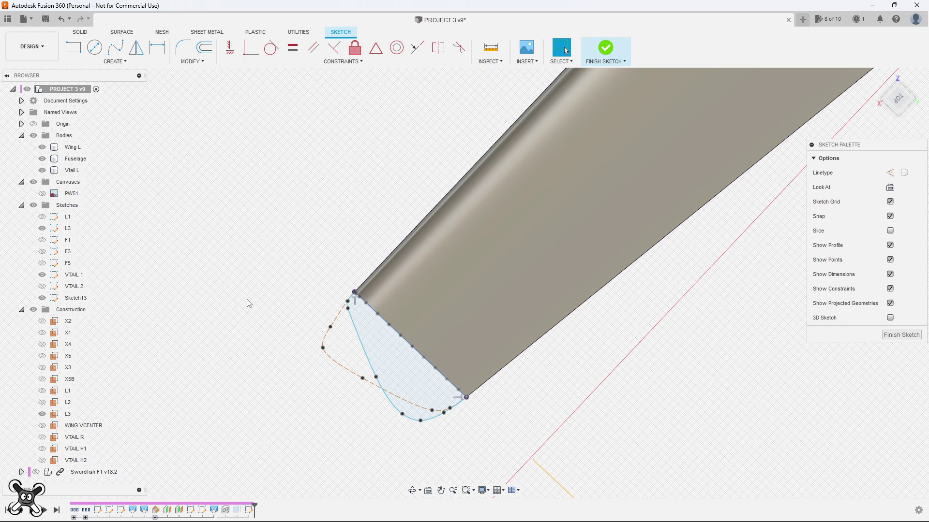
{"action": "mouse_move", "coordinate": [251, 303]}
{"action": "middle_mouse_down", "text": "shift"}
{"action": "mouse_move", "coordinate": [306, 271]}
{"action": "mouse_move", "coordinate": [295, 240]}
{"action": "middle_mouse_up", "text": "shift"}
Loft a new body through the wing tip face, the tip outline and a third profile.
{"action": "left_click", "coordinate": [124, 61]}
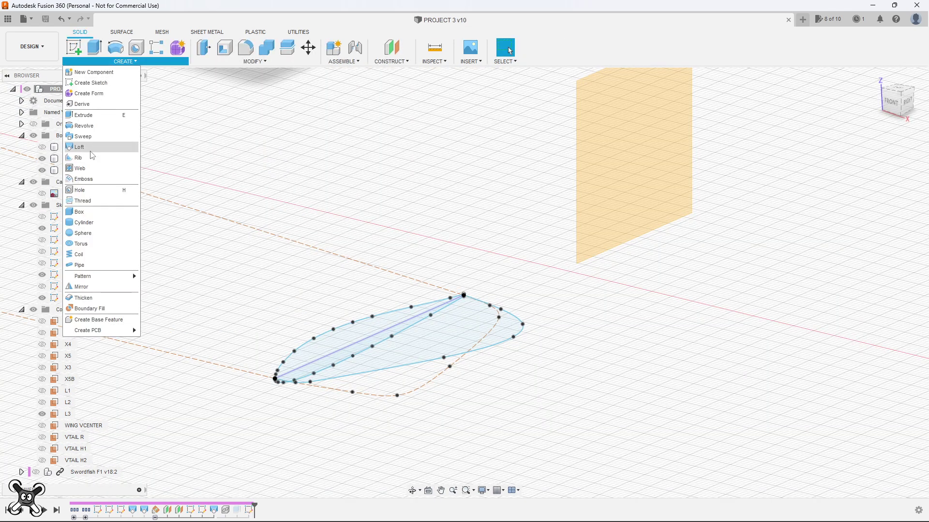
{"action": "left_click", "coordinate": [85, 143]}
{"action": "left_click", "coordinate": [346, 344]}
{"action": "left_click", "coordinate": [452, 340]}
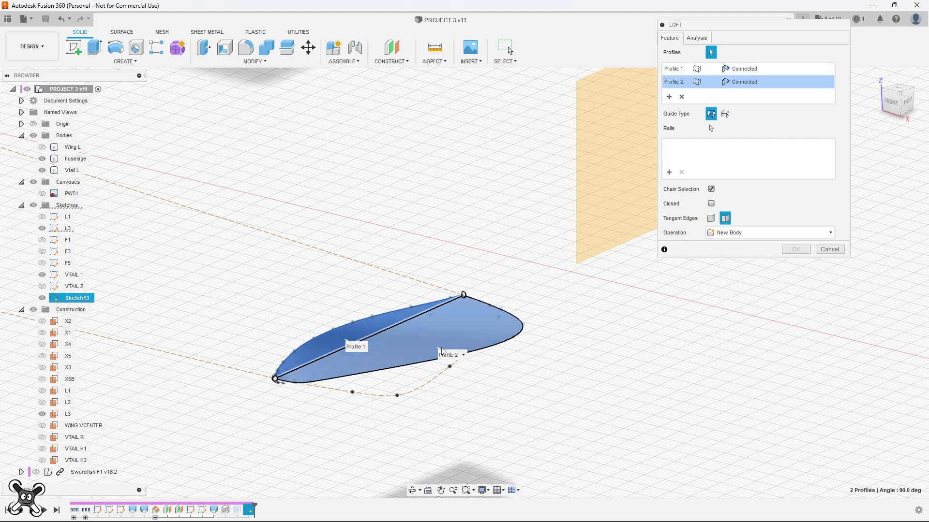
{"action": "mouse_move", "coordinate": [405, 387]}
{"action": "middle_mouse_down", "text": "shift"}
{"action": "mouse_move", "coordinate": [341, 363]}
{"action": "mouse_move", "coordinate": [346, 355]}
{"action": "mouse_move", "coordinate": [311, 410]}
{"action": "mouse_move", "coordinate": [317, 400]}
{"action": "mouse_move", "coordinate": [345, 404]}
{"action": "middle_mouse_up", "text": "shift"}
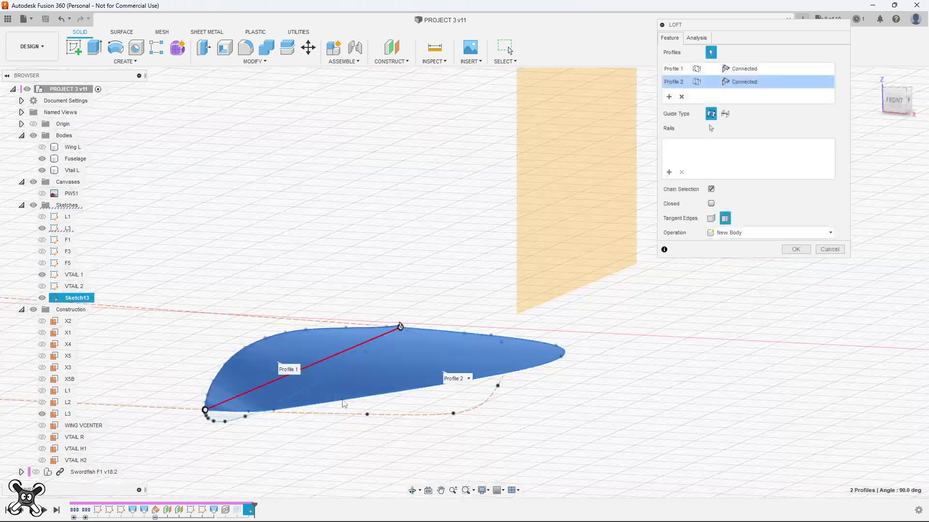
{"action": "mouse_move", "coordinate": [400, 326]}
{"action": "middle_mouse_down", "text": "shift"}
{"action": "mouse_move", "coordinate": [508, 389]}
{"action": "mouse_move", "coordinate": [333, 446]}
{"action": "middle_mouse_up", "text": "shift"}
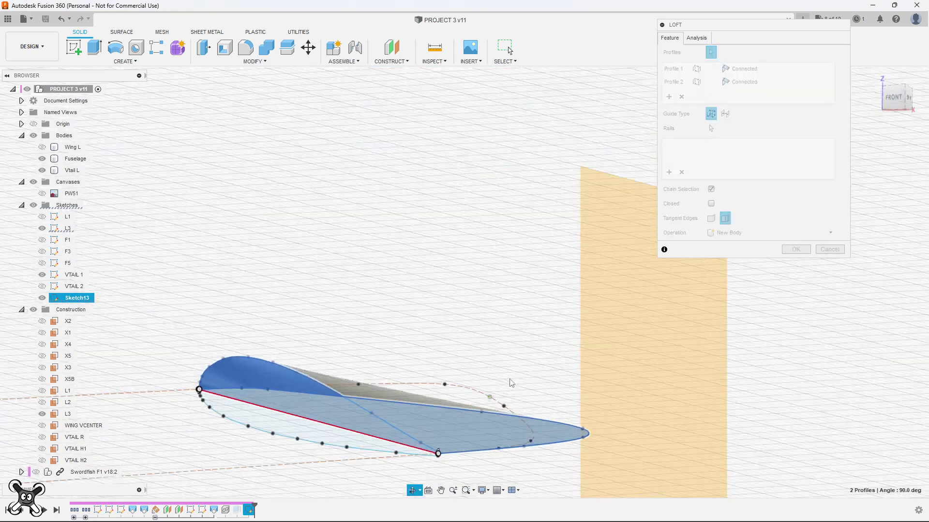
{"action": "left_click", "coordinate": [333, 446]}
{"action": "mouse_move", "coordinate": [356, 391]}
{"action": "middle_mouse_down", "text": "shift"}
{"action": "mouse_move", "coordinate": [390, 332]}
{"action": "mouse_move", "coordinate": [406, 333]}
{"action": "mouse_move", "coordinate": [381, 348]}
{"action": "mouse_move", "coordinate": [305, 325]}
{"action": "mouse_move", "coordinate": [495, 339]}
{"action": "mouse_move", "coordinate": [486, 376]}
{"action": "mouse_move", "coordinate": [594, 341]}
{"action": "middle_mouse_up", "text": "shift"}
{"action": "left_click", "coordinate": [754, 247]}
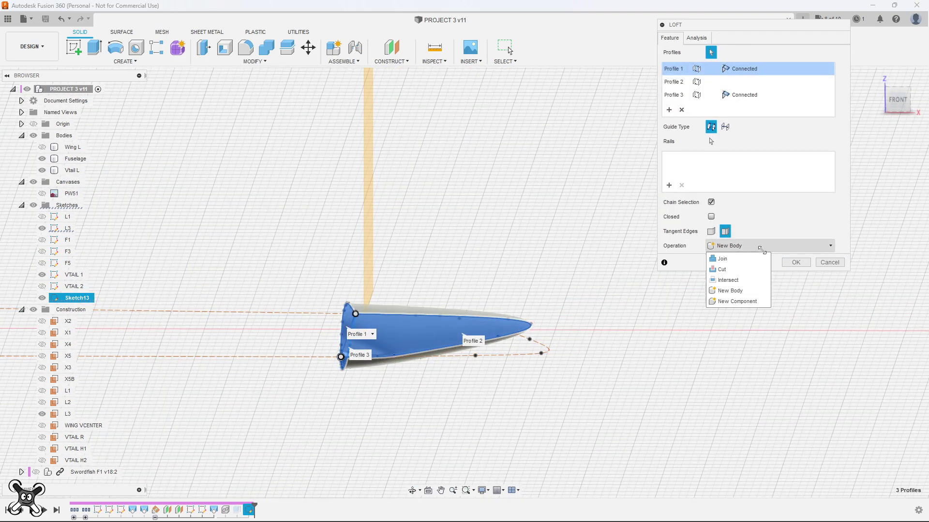
{"action": "left_click", "coordinate": [749, 251]}
Confirm the tip loft and paint Wing L3 with Paint - Enamel Glossy (Yellow).
{"action": "left_click", "coordinate": [795, 263]}
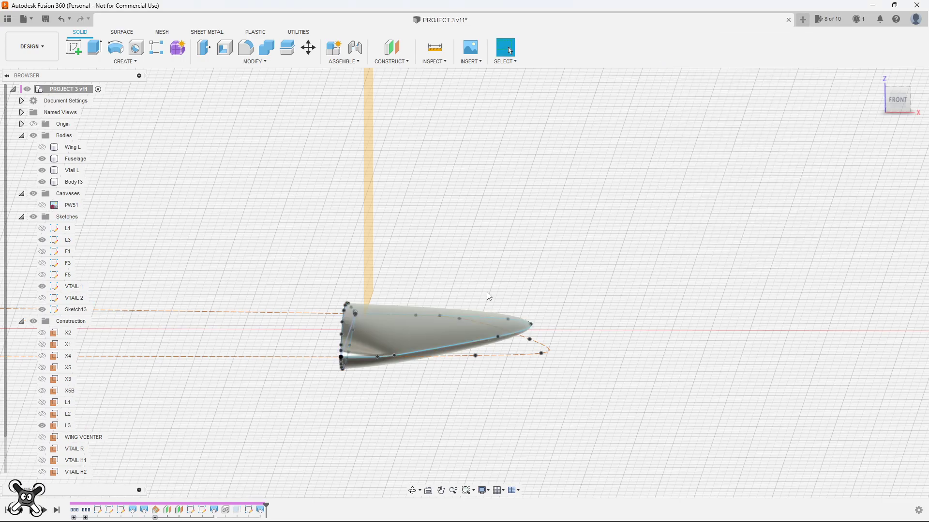
{"action": "scroll", "coordinate": [405, 375], "scroll_direction": "up", "scroll_amount": 3}
{"action": "mouse_move", "coordinate": [404, 376]}
{"action": "middle_mouse_down", "text": "shift"}
{"action": "mouse_move", "coordinate": [391, 358]}
{"action": "mouse_move", "coordinate": [349, 389]}
{"action": "middle_mouse_up", "text": "shift"}
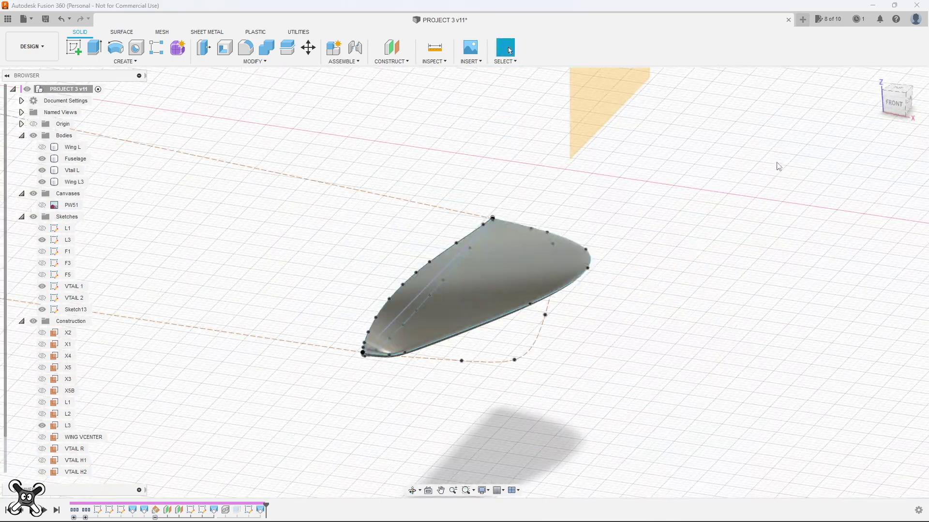
{"action": "key", "text": "a"}
{"action": "left_click_drag", "start_coordinate": [768, 218], "coordinate": [510, 259]}
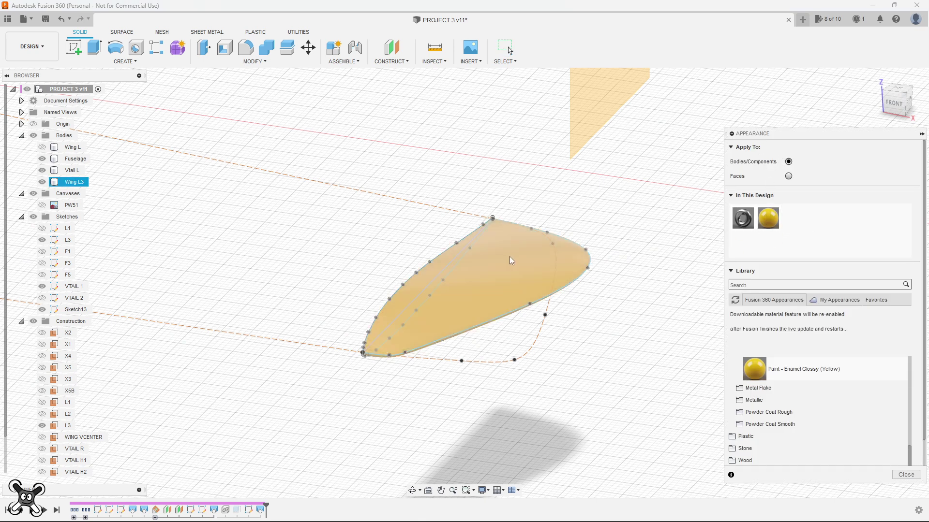
{"action": "left_click", "coordinate": [732, 134]}
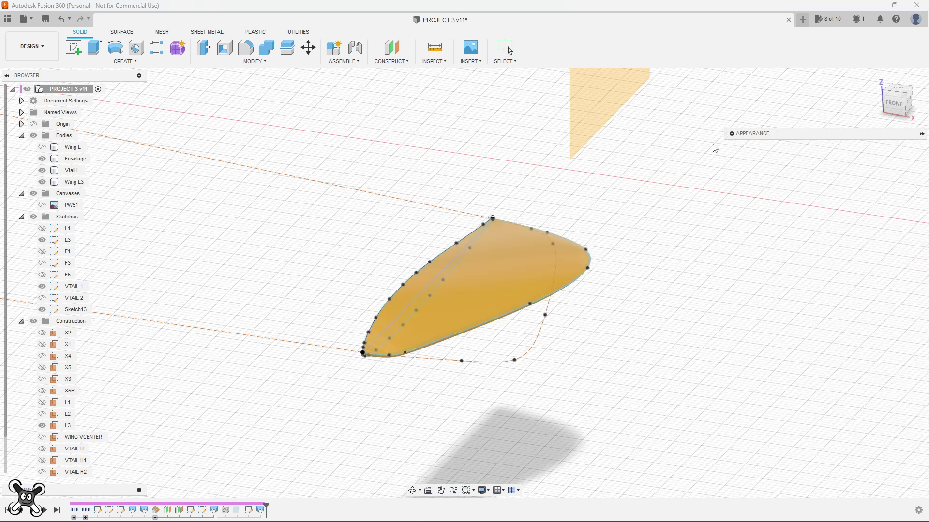
Toggle Wing L and Wing L3 visibility to compare the tip with the grey wing.
{"action": "left_click", "coordinate": [42, 147]}
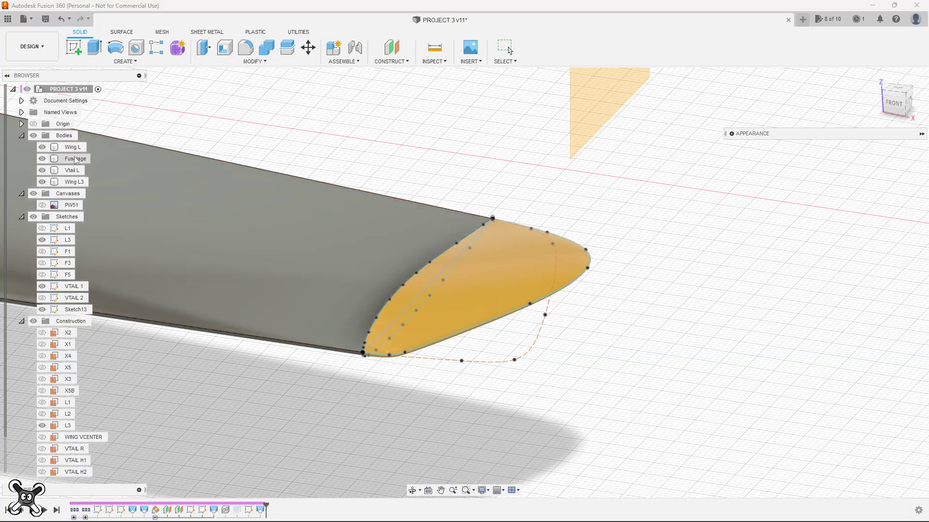
{"action": "scroll", "coordinate": [381, 188], "scroll_direction": "down", "scroll_amount": 2}
{"action": "middle_click_drag", "start_coordinate": [381, 189], "coordinate": [651, 259]}
{"action": "scroll", "coordinate": [650, 259], "scroll_direction": "down", "scroll_amount": 3}
{"action": "scroll", "coordinate": [650, 260], "scroll_direction": "up", "scroll_amount": 3}
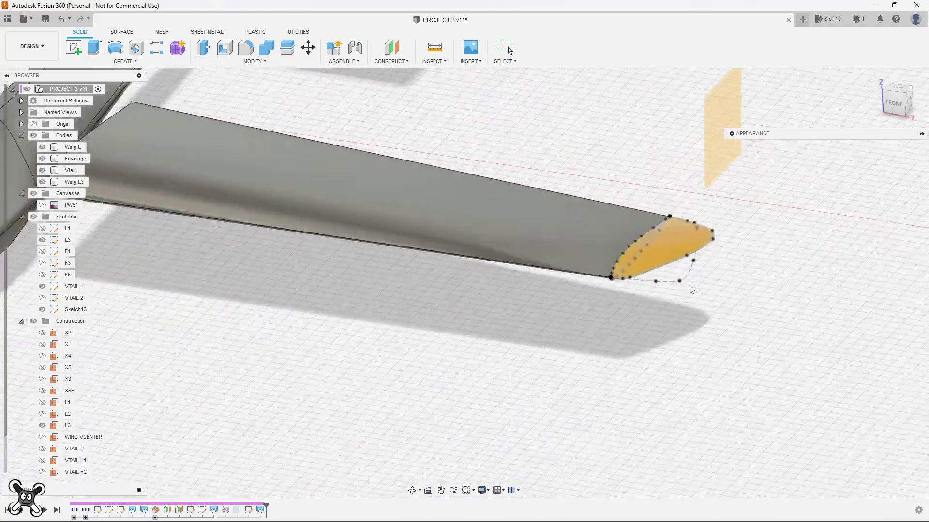
{"action": "middle_click_drag", "start_coordinate": [703, 297], "coordinate": [284, 366], "text": "shift"}
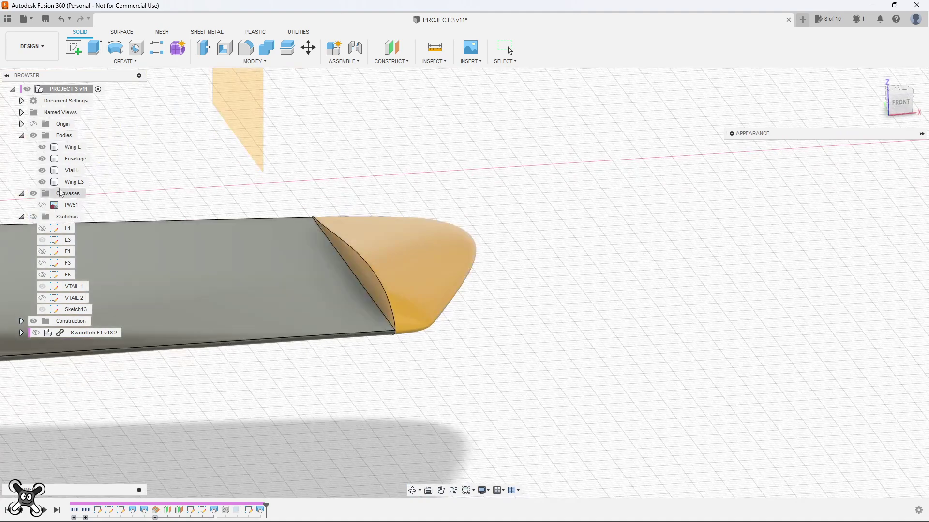
{"action": "left_click", "coordinate": [42, 147]}
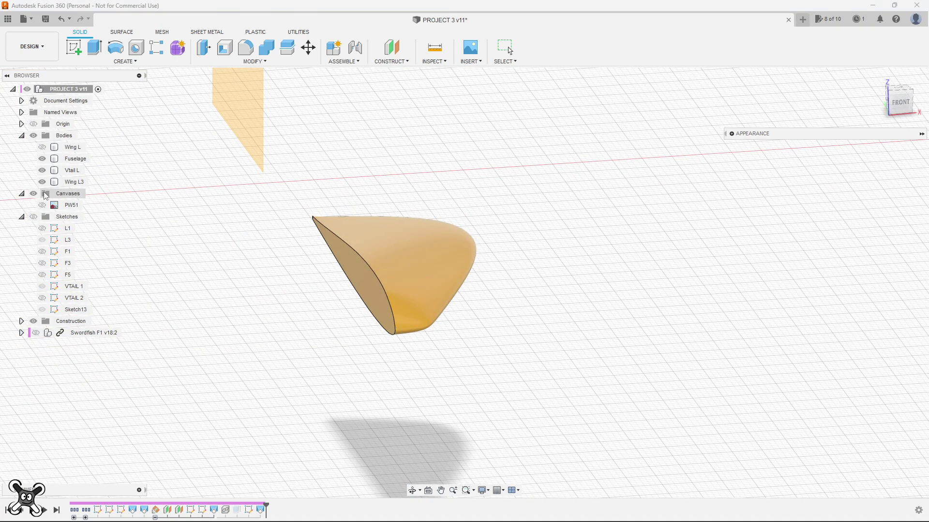
{"action": "left_click", "coordinate": [42, 182]}
{"action": "left_click", "coordinate": [42, 147]}
{"action": "mouse_move", "coordinate": [338, 290]}
{"action": "middle_mouse_down", "text": "shift"}
{"action": "mouse_move", "coordinate": [411, 309]}
{"action": "mouse_move", "coordinate": [399, 268]}
{"action": "mouse_move", "coordinate": [350, 314]}
{"action": "mouse_move", "coordinate": [543, 369]}
{"action": "mouse_move", "coordinate": [525, 368]}
{"action": "mouse_move", "coordinate": [437, 416]}
{"action": "middle_mouse_up", "text": "shift"}
{"action": "left_click", "coordinate": [545, 340]}
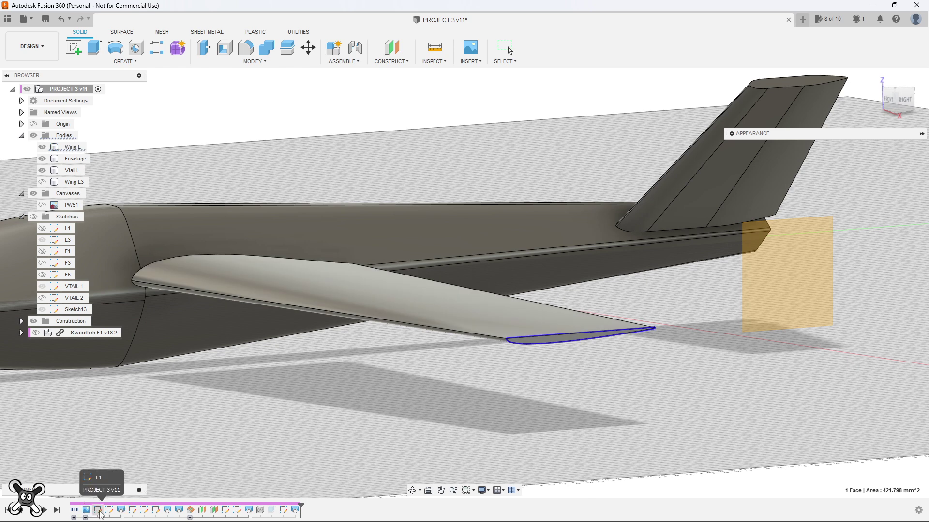
Set Loft1's Profile 2 end condition to Connected, then show the Wing L body.
{"action": "right_click", "coordinate": [125, 512]}
{"action": "left_click", "coordinate": [153, 425]}
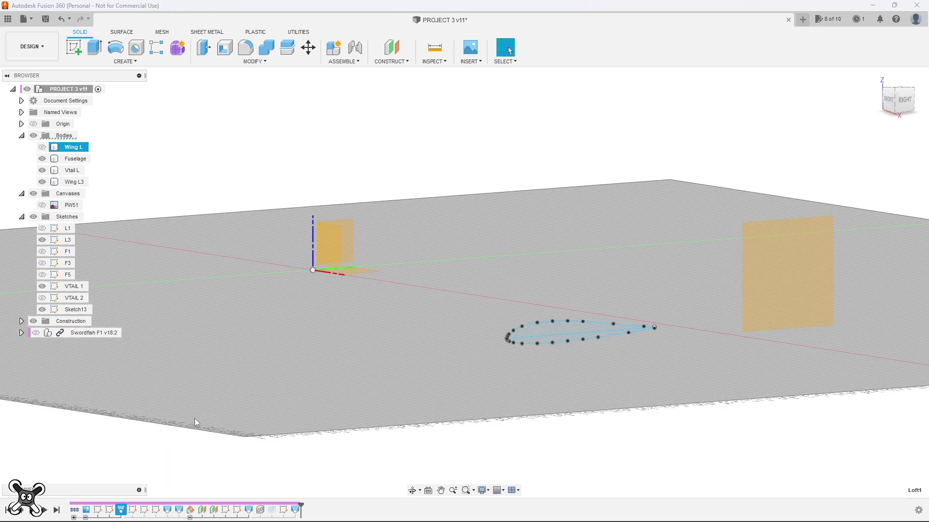
{"action": "left_click", "coordinate": [726, 82]}
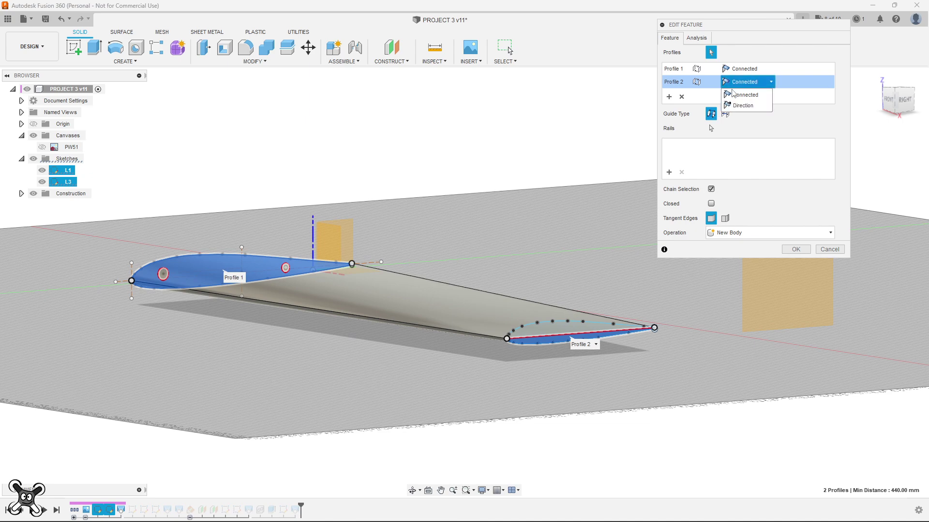
{"action": "scroll", "coordinate": [532, 346], "scroll_direction": "up", "scroll_amount": 3}
{"action": "scroll", "coordinate": [532, 347], "scroll_direction": "down", "scroll_amount": 3}
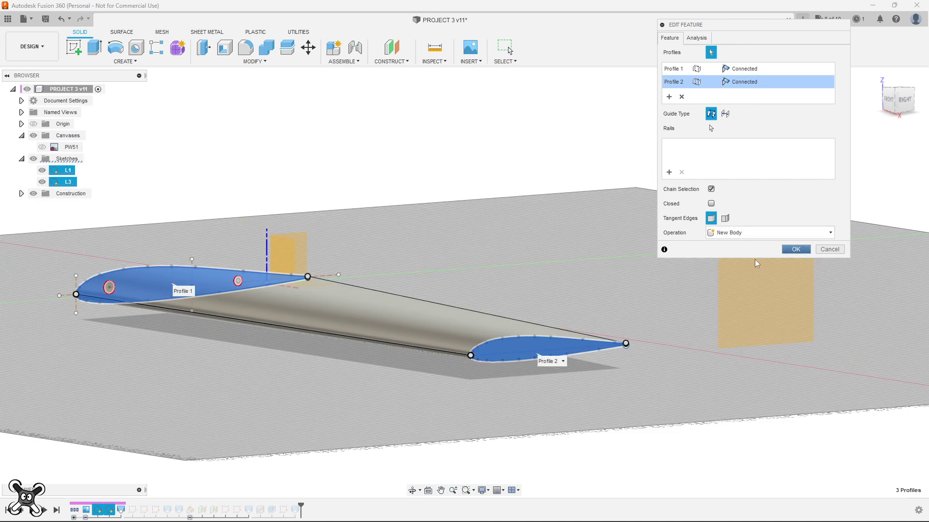
{"action": "key", "text": "Return"}
{"action": "left_click", "coordinate": [42, 147]}
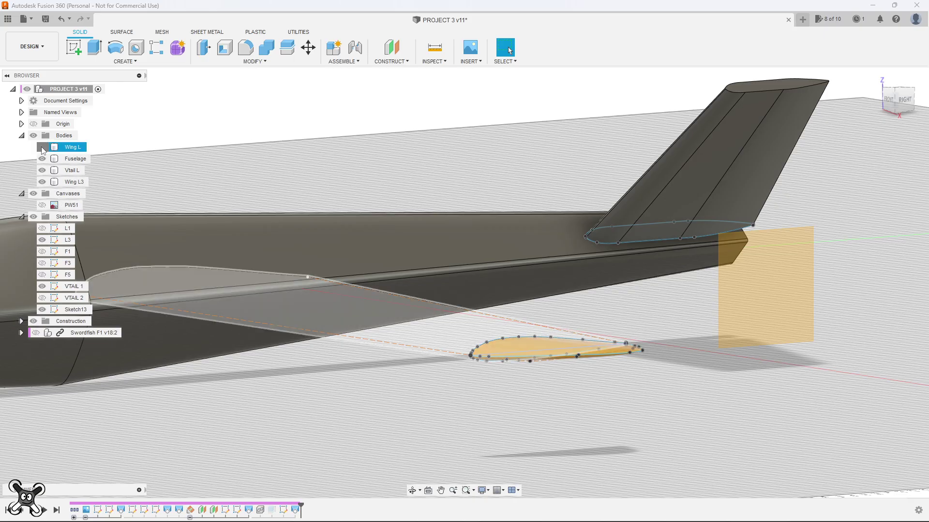
{"action": "mouse_move", "coordinate": [338, 405]}
{"action": "middle_mouse_down", "text": "shift"}
{"action": "mouse_move", "coordinate": [403, 424]}
{"action": "mouse_move", "coordinate": [376, 431]}
{"action": "mouse_move", "coordinate": [325, 401]}
{"action": "mouse_move", "coordinate": [346, 421]}
{"action": "mouse_move", "coordinate": [387, 428]}
{"action": "middle_mouse_up", "text": "shift"}
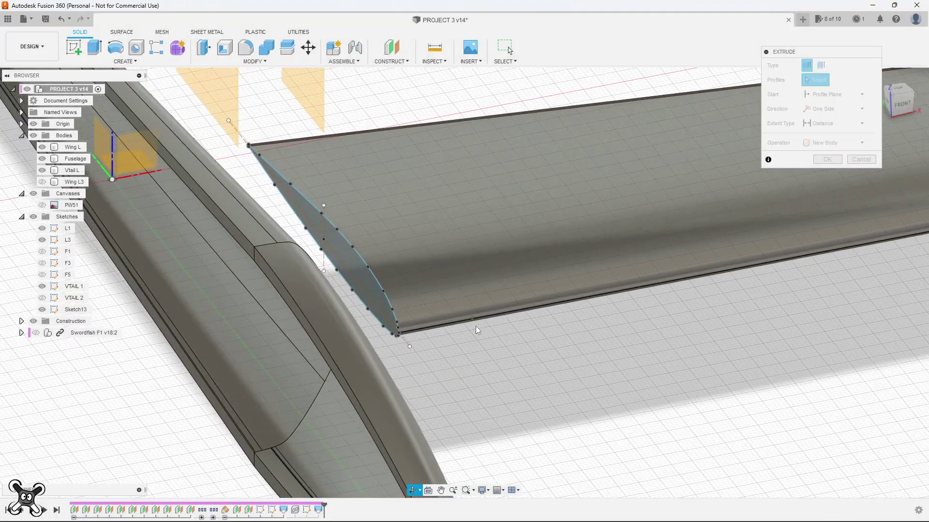
Extrude the wing-root profile one side to the extended fuselage face, joining it to the fuselage.
{"action": "left_click", "coordinate": [375, 290]}
{"action": "mouse_move", "coordinate": [375, 291]}
{"action": "middle_mouse_down", "text": "shift"}
{"action": "mouse_move", "coordinate": [494, 349]}
{"action": "mouse_move", "coordinate": [469, 348]}
{"action": "mouse_move", "coordinate": [484, 290]}
{"action": "middle_mouse_up", "text": "shift"}
{"action": "left_click", "coordinate": [856, 115]}
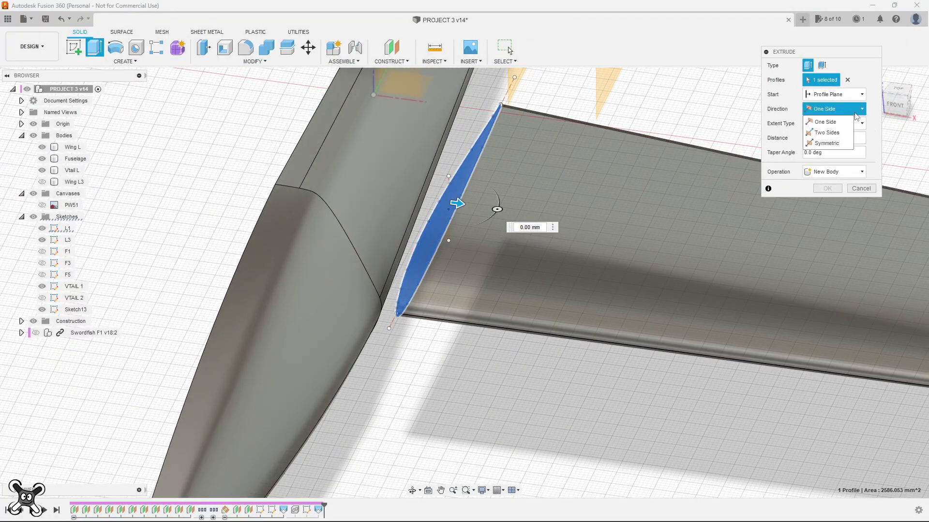
{"action": "left_click", "coordinate": [824, 122]}
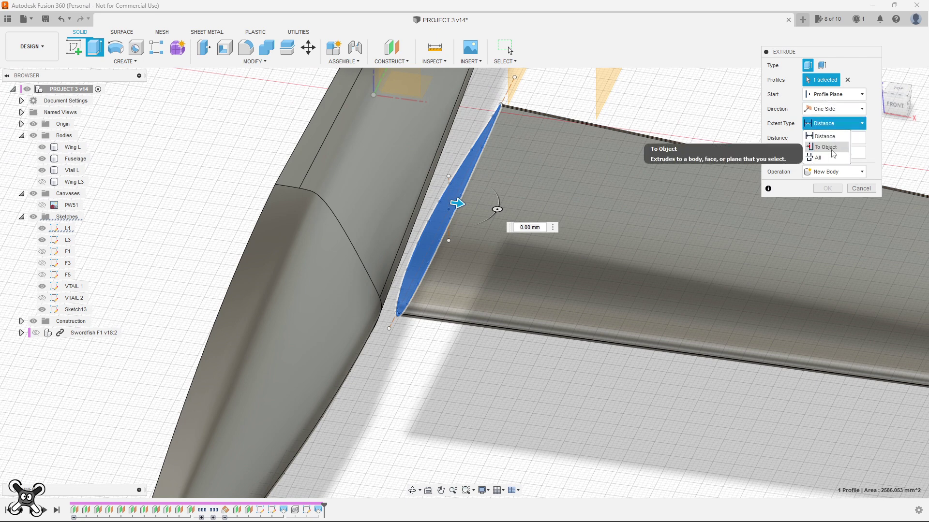
{"action": "left_click", "coordinate": [831, 148]}
{"action": "left_click", "coordinate": [416, 178]}
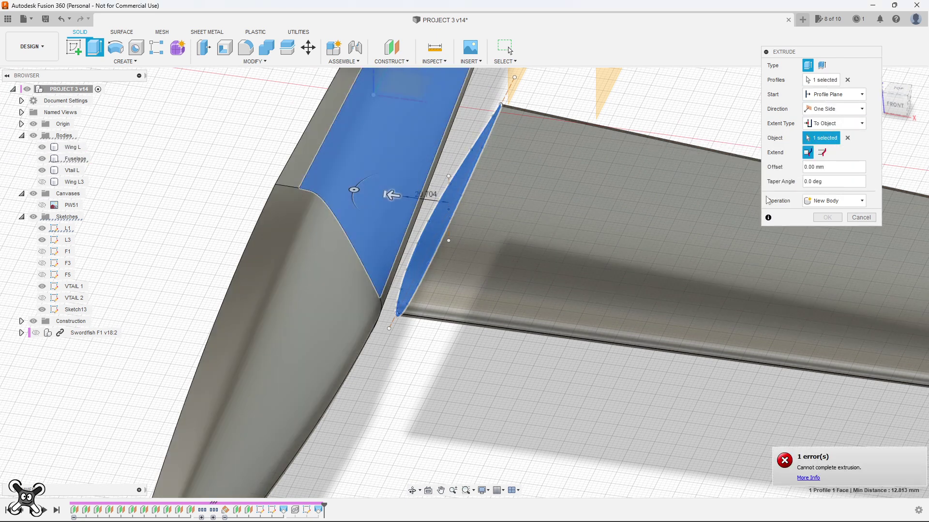
{"action": "left_click", "coordinate": [821, 153]}
{"action": "middle_click_drag", "start_coordinate": [428, 330], "coordinate": [780, 204], "text": "shift"}
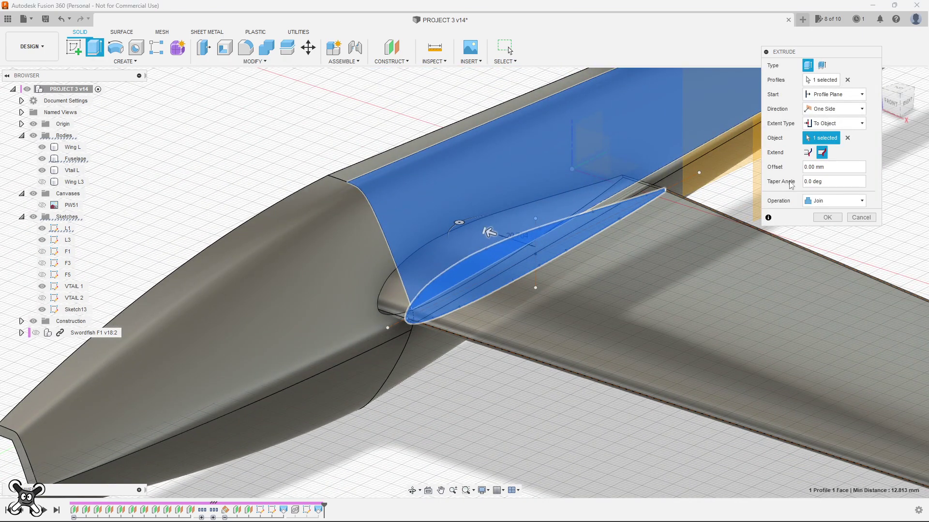
{"action": "middle_click_drag", "start_coordinate": [666, 327], "coordinate": [510, 371], "text": "shift"}
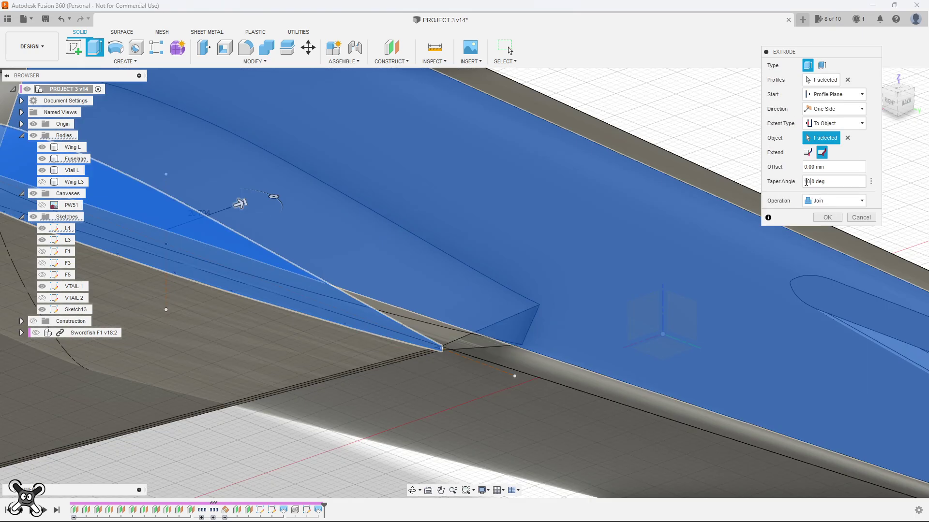
{"action": "mouse_move", "coordinate": [439, 306]}
{"action": "middle_mouse_down", "text": "shift"}
{"action": "mouse_move", "coordinate": [412, 288]}
{"action": "mouse_move", "coordinate": [420, 287]}
{"action": "middle_mouse_up", "text": "shift"}
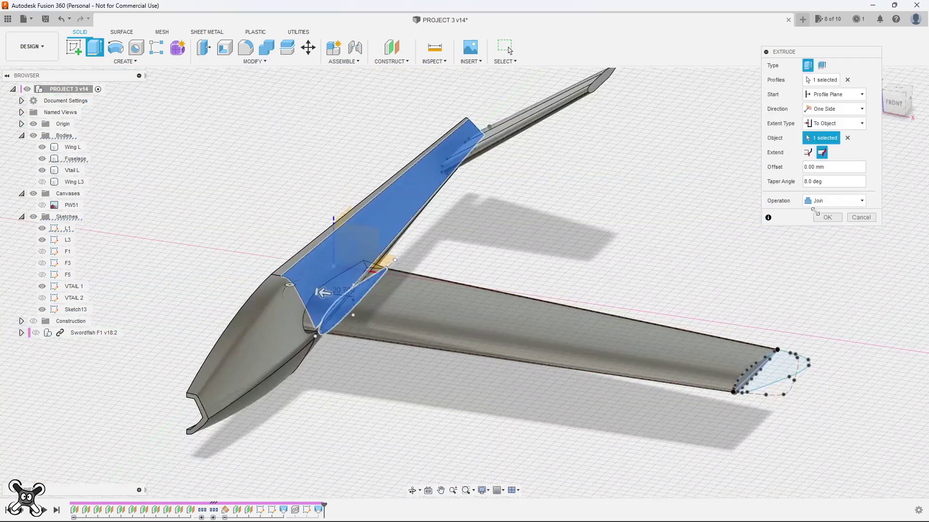
{"action": "key", "text": "Return"}
{"action": "middle_click_drag", "start_coordinate": [555, 231], "coordinate": [486, 218], "text": "shift"}
Draw Ø8.60 and Ø6.40 mm circles in the wing-root airfoil and reposition the small one.
{"action": "scroll", "coordinate": [486, 217], "scroll_direction": "up", "scroll_amount": 3}
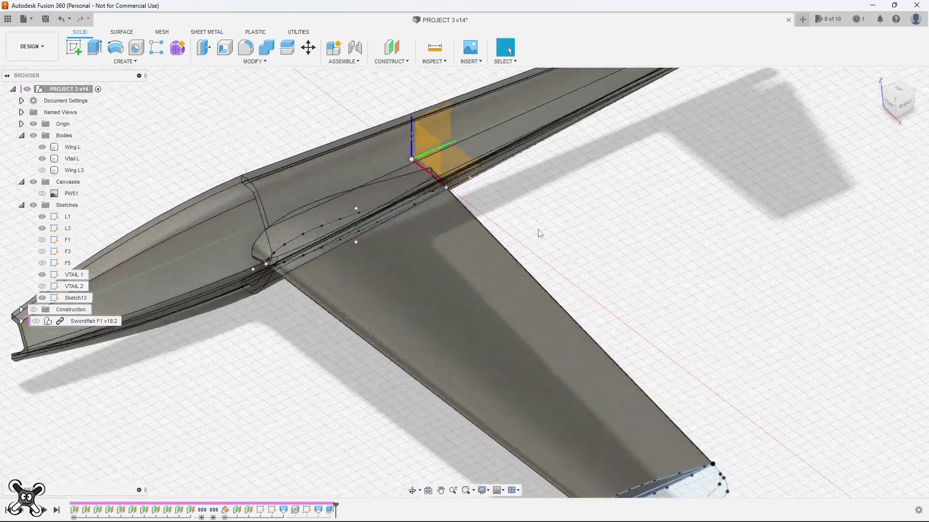
{"action": "scroll", "coordinate": [486, 217], "scroll_direction": "up", "scroll_amount": 3}
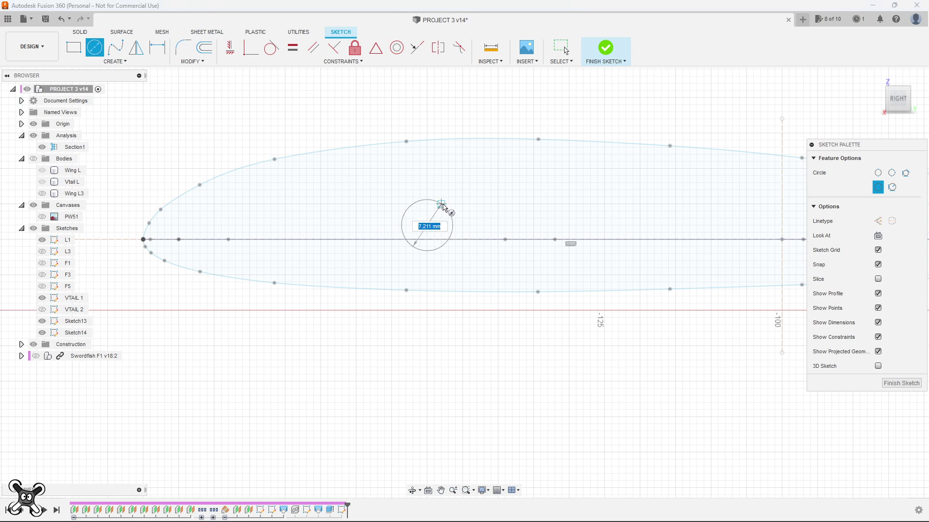
{"action": "key", "text": "Return"}
{"action": "key", "text": "Escape"}
{"action": "scroll", "coordinate": [472, 214], "scroll_direction": "down", "scroll_amount": 3}
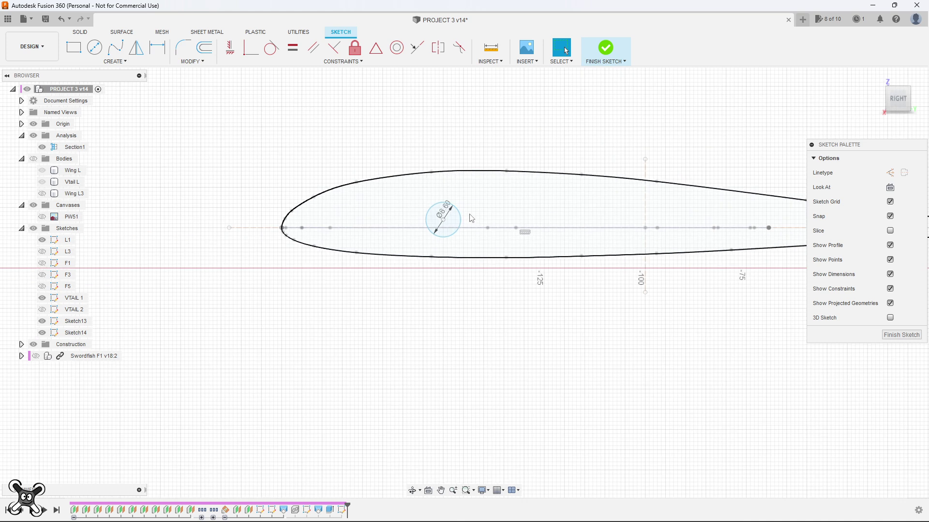
{"action": "scroll", "coordinate": [313, 230], "scroll_direction": "up", "scroll_amount": 1}
{"action": "key", "text": "c"}
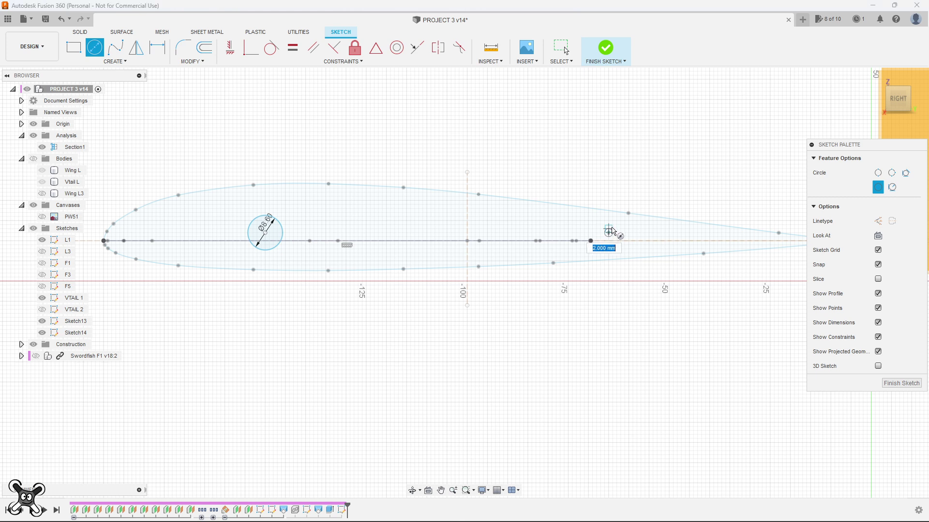
{"action": "key", "text": "Return"}
{"action": "key", "text": "Escape"}
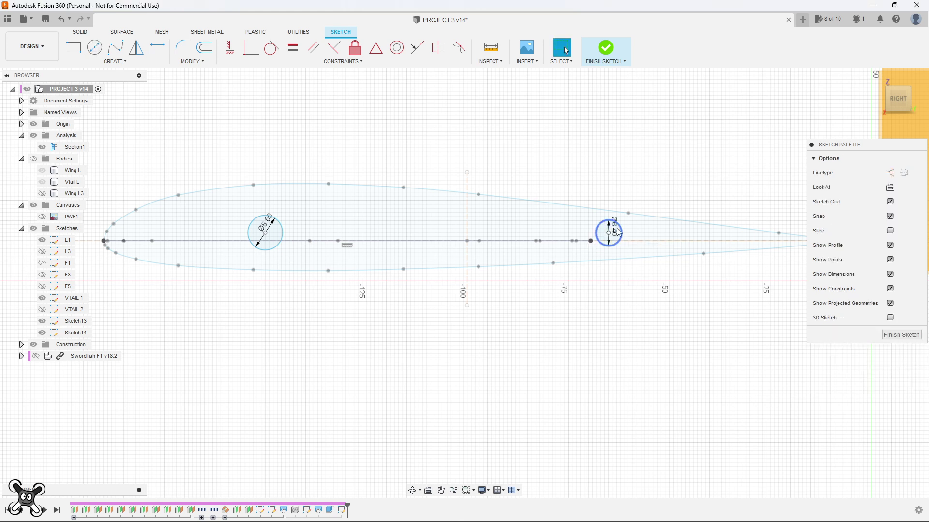
{"action": "scroll", "coordinate": [622, 235], "scroll_direction": "up", "scroll_amount": 2}
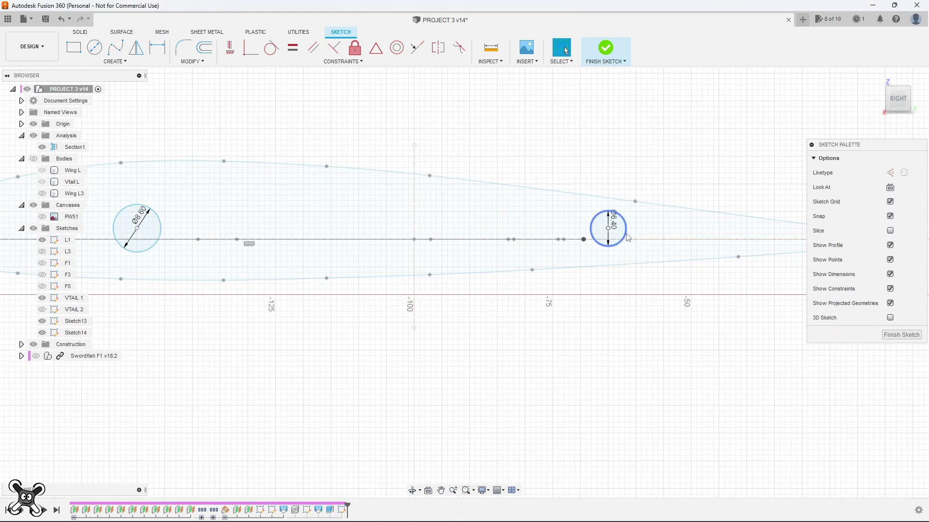
{"action": "left_click", "coordinate": [627, 237]}
{"action": "key", "text": "m"}
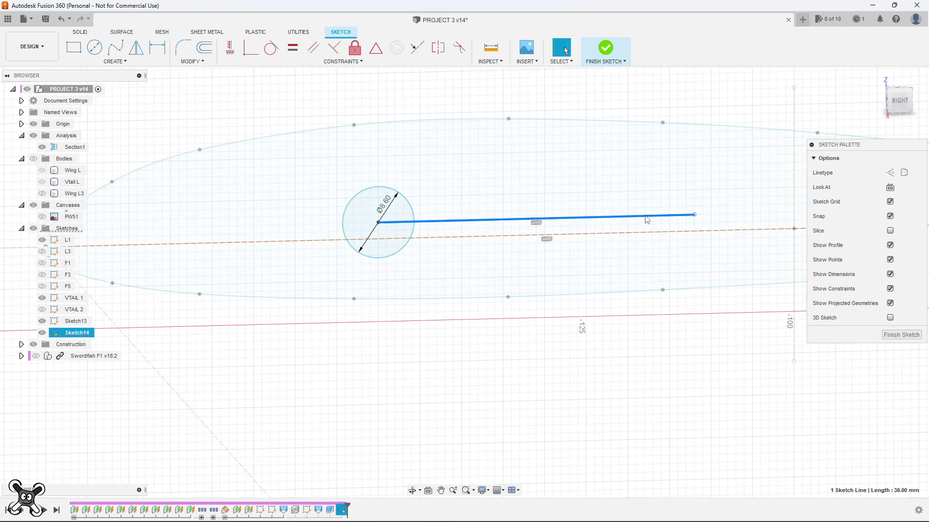
Draw a 20 × 8.60 mm center rectangle on the chord line.
{"action": "left_click", "coordinate": [115, 61]}
{"action": "left_click", "coordinate": [154, 106]}
{"action": "left_click", "coordinate": [544, 219]}
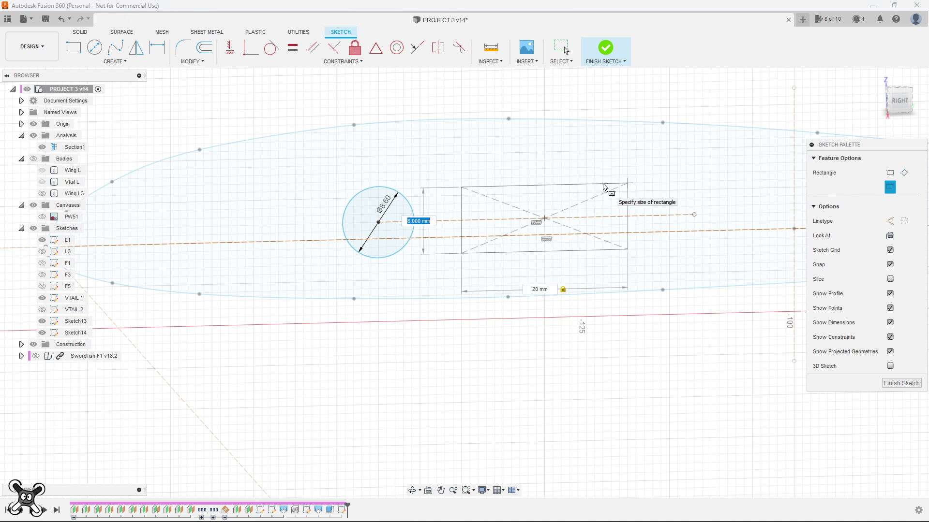
{"action": "key", "text": "Return"}
{"action": "key", "text": "Escape"}
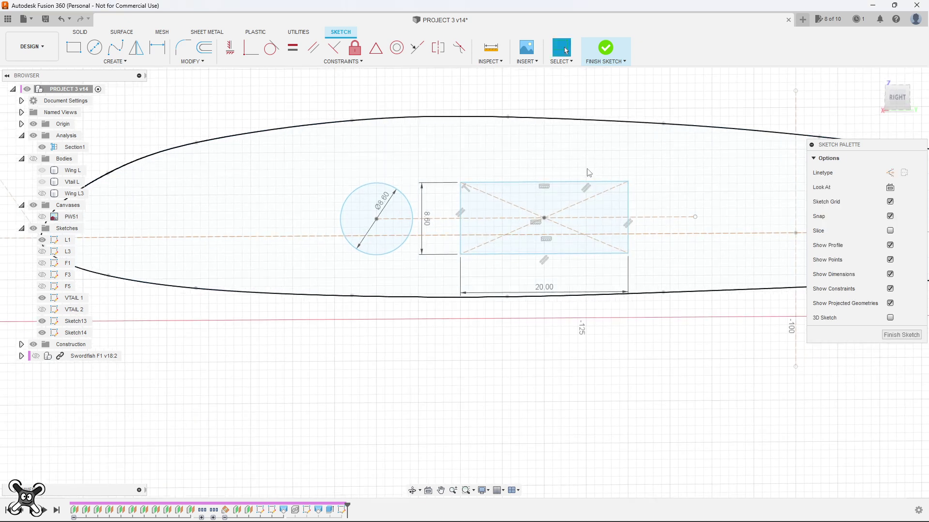
Round all four rectangle corners with R3.00 fillets.
{"action": "left_click", "coordinate": [183, 47]}
{"action": "left_click", "coordinate": [460, 183]}
{"action": "key", "text": "Return"}
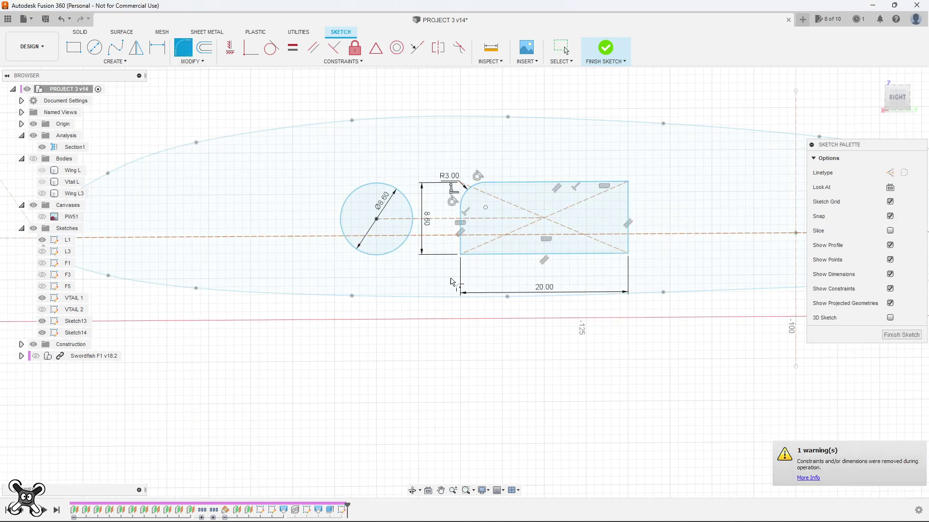
{"action": "left_click", "coordinate": [460, 252]}
{"action": "key", "text": "Return"}
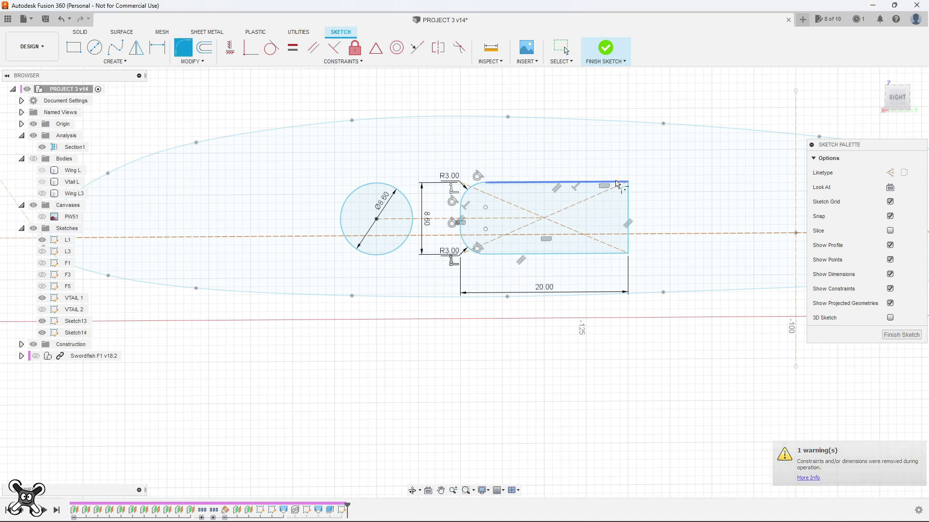
{"action": "left_click", "coordinate": [624, 184]}
{"action": "left_click", "coordinate": [627, 252]}
{"action": "key", "text": "Return"}
Draw a line from the sketch origin at 90° with length 8.
{"action": "scroll", "coordinate": [257, 193], "scroll_direction": "up", "scroll_amount": 10}
{"action": "key", "text": "l"}
{"action": "left_click", "coordinate": [254, 142]}
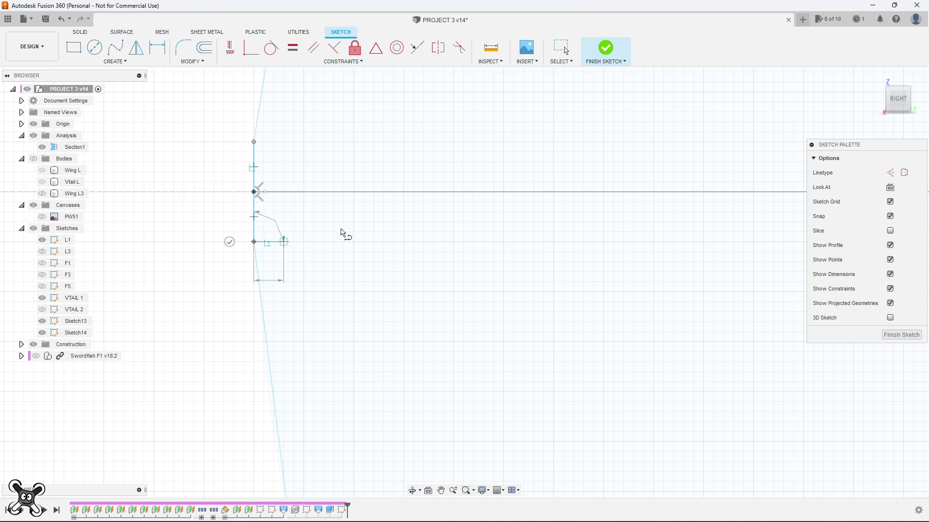
{"action": "scroll", "coordinate": [341, 233], "scroll_direction": "down", "scroll_amount": 5}
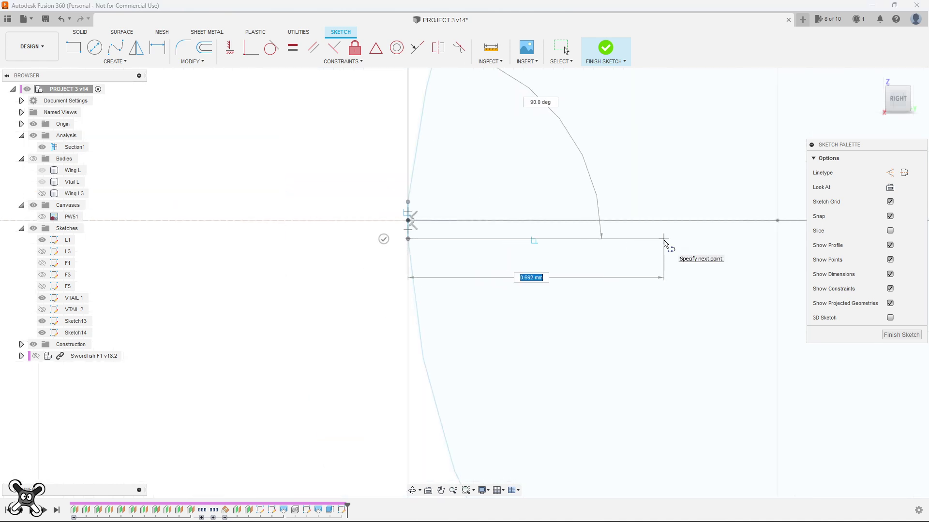
{"action": "scroll", "coordinate": [699, 244], "scroll_direction": "down", "scroll_amount": 5}
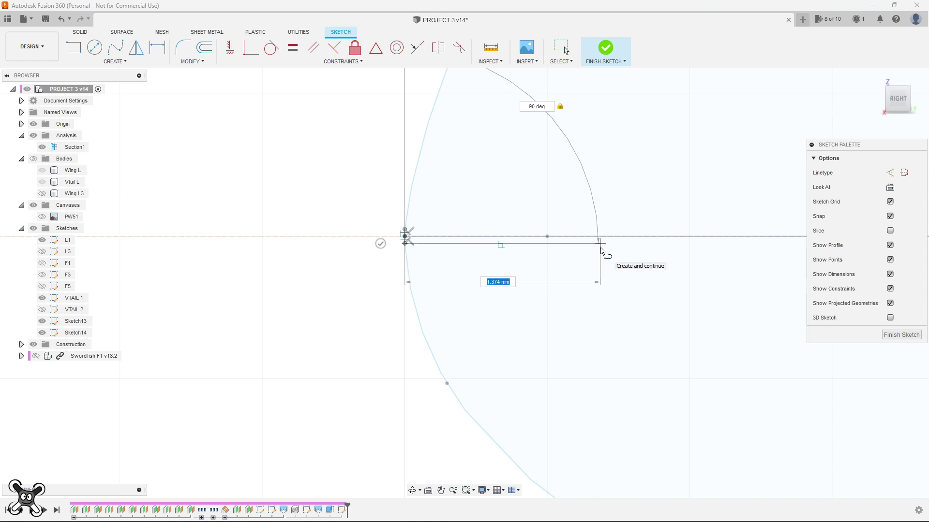
{"action": "scroll", "coordinate": [601, 252], "scroll_direction": "down", "scroll_amount": 3}
{"action": "type", "text": "8"}
{"action": "key", "text": "Return"}
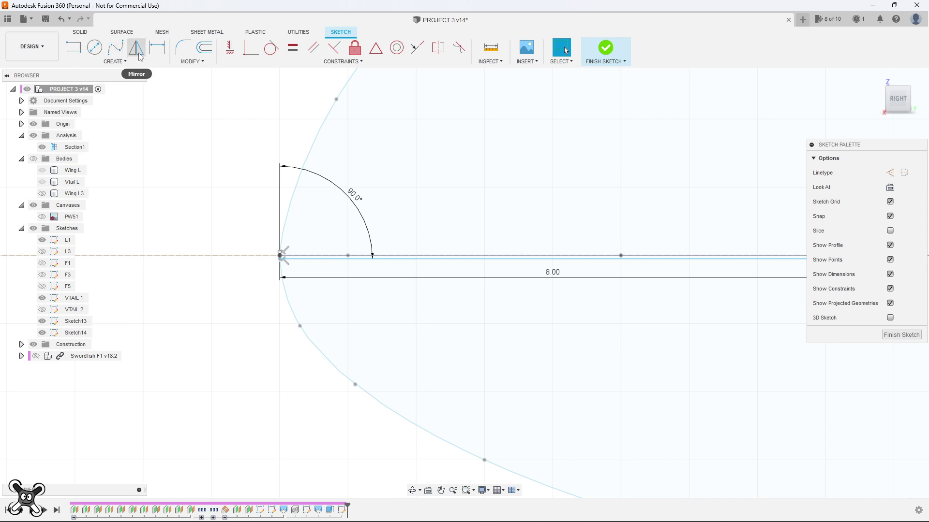
Exit the line tool and zoom back out to the 3D wing model.
{"action": "scroll", "coordinate": [279, 266], "scroll_direction": "up", "scroll_amount": 2}
{"action": "scroll", "coordinate": [276, 271], "scroll_direction": "up", "scroll_amount": 2}
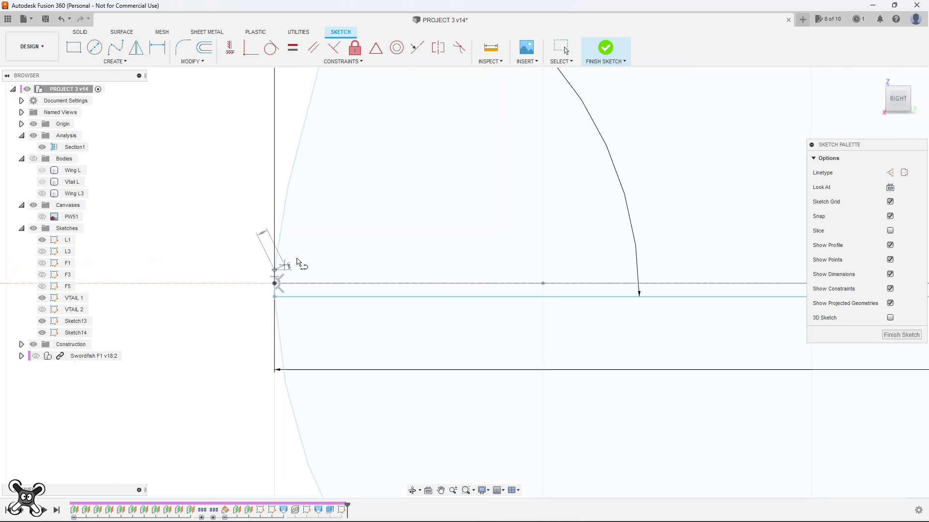
{"action": "scroll", "coordinate": [299, 264], "scroll_direction": "down", "scroll_amount": 2}
{"action": "scroll", "coordinate": [228, 249], "scroll_direction": "down", "scroll_amount": 2}
{"action": "scroll", "coordinate": [518, 256], "scroll_direction": "up", "scroll_amount": 3}
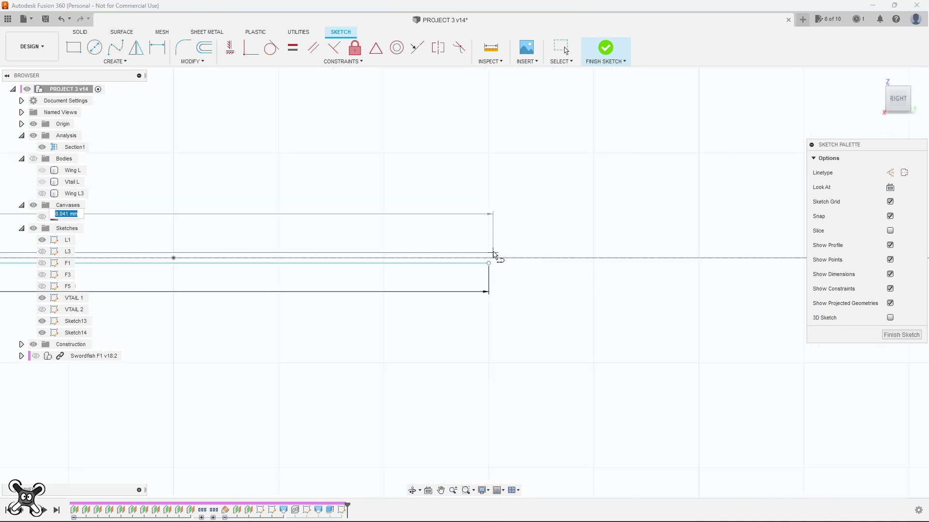
{"action": "scroll", "coordinate": [494, 264], "scroll_direction": "up", "scroll_amount": 3}
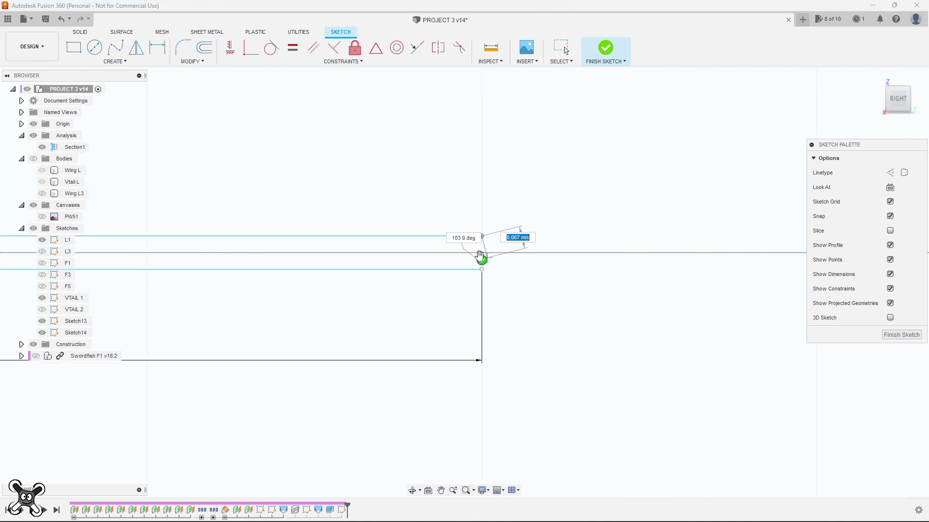
{"action": "scroll", "coordinate": [482, 247], "scroll_direction": "up", "scroll_amount": 5}
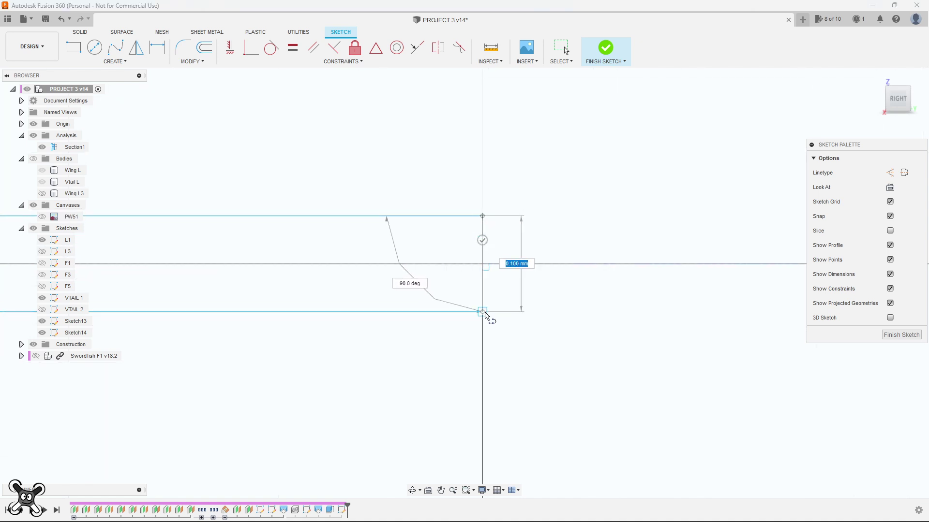
{"action": "key", "text": "Escape"}
{"action": "key", "text": "Escape"}
{"action": "scroll", "coordinate": [481, 306], "scroll_direction": "down", "scroll_amount": 3}
{"action": "scroll", "coordinate": [472, 264], "scroll_direction": "down", "scroll_amount": 2}
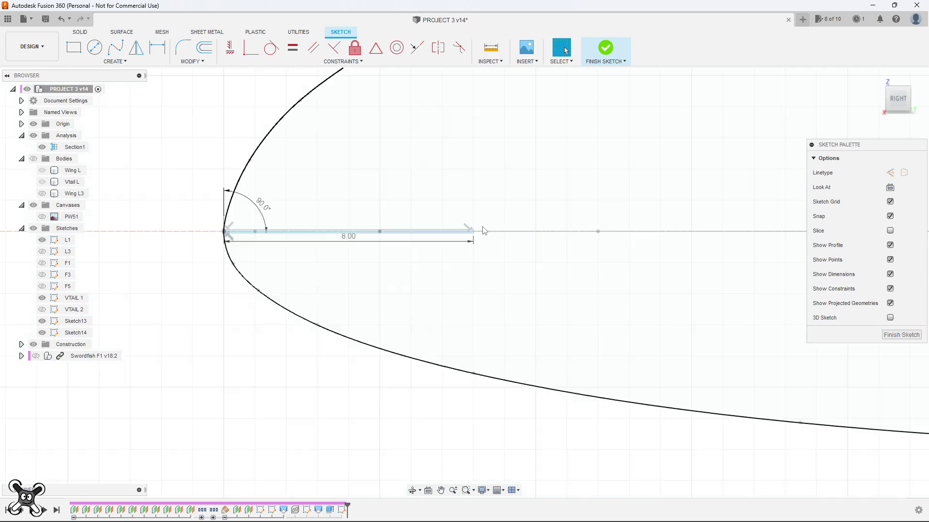
{"action": "scroll", "coordinate": [483, 230], "scroll_direction": "down", "scroll_amount": 3}
{"action": "scroll", "coordinate": [549, 238], "scroll_direction": "down", "scroll_amount": 3}
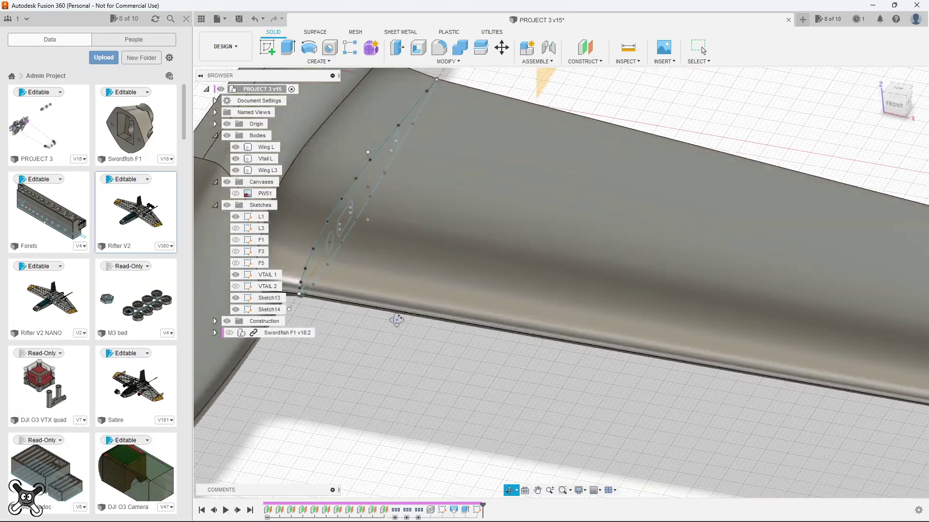
Split the Wing L body using the two construction planes as splitting tools.
{"action": "middle_click_drag", "start_coordinate": [397, 320], "coordinate": [426, 75], "text": "shift"}
{"action": "left_click", "coordinate": [427, 67]}
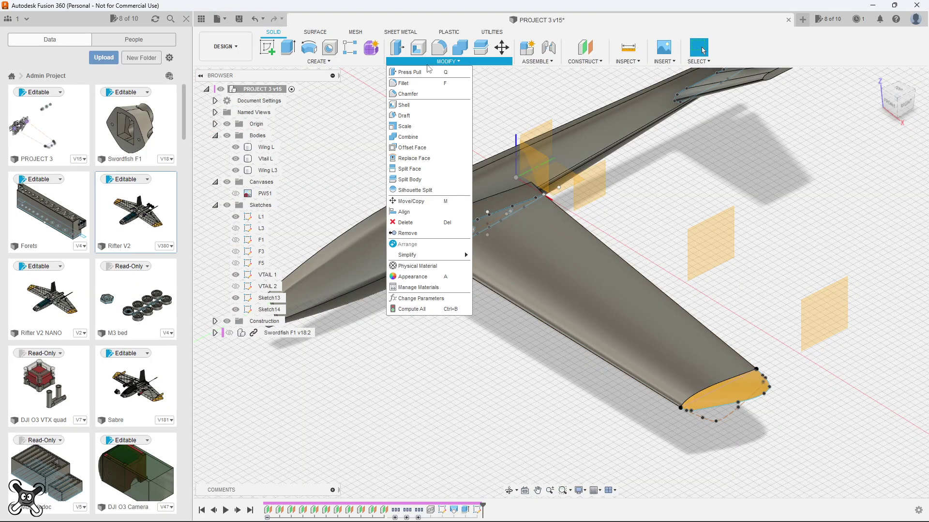
{"action": "left_click", "coordinate": [409, 180]}
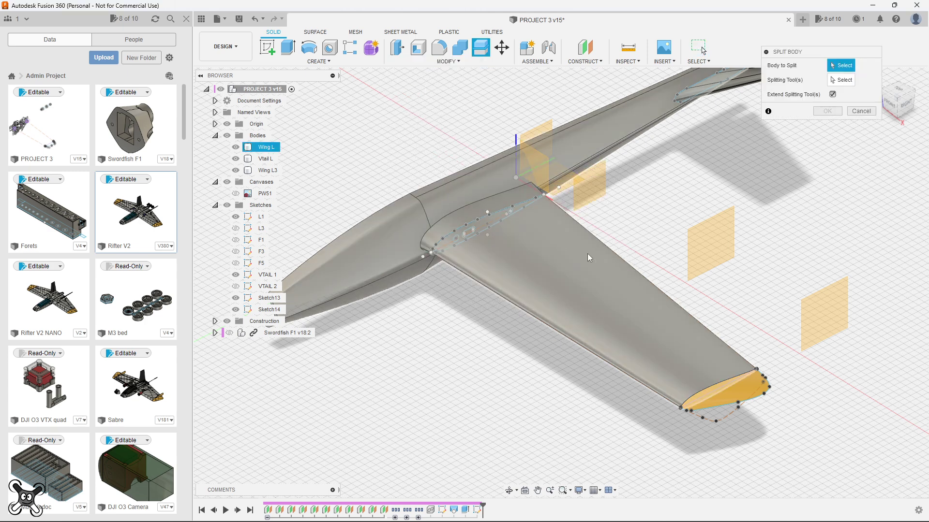
{"action": "left_click", "coordinate": [587, 253]}
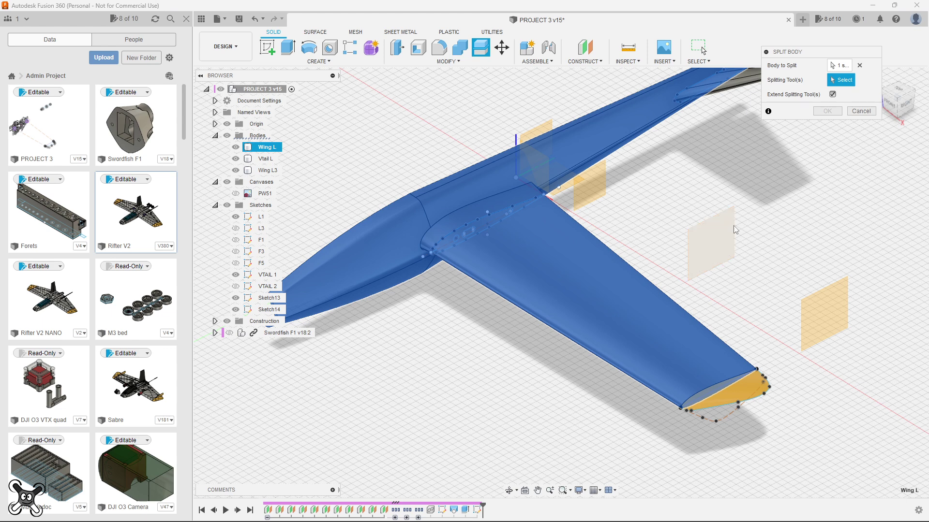
{"action": "left_click", "coordinate": [735, 229]}
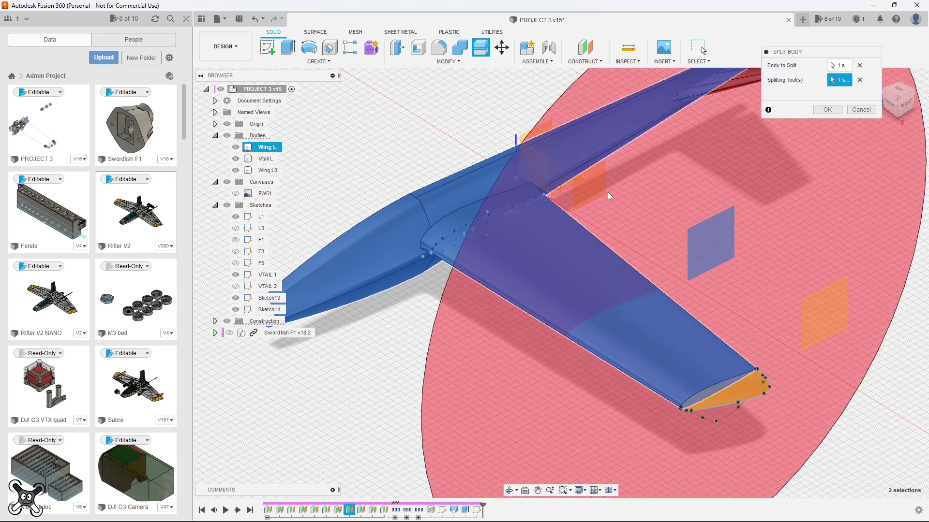
{"action": "left_click", "coordinate": [595, 188]}
{"action": "scroll", "coordinate": [702, 333], "scroll_direction": "down", "scroll_amount": 3}
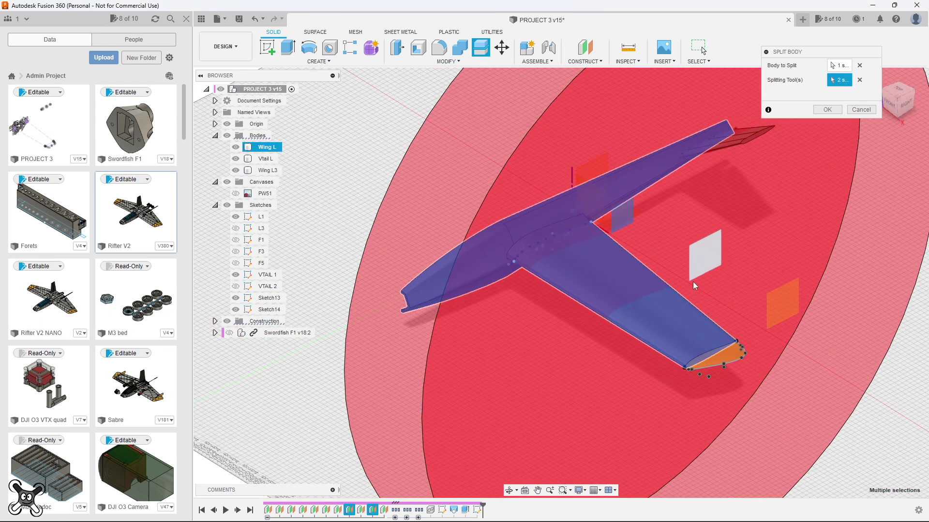
{"action": "scroll", "coordinate": [562, 362], "scroll_direction": "down", "scroll_amount": 2}
{"action": "mouse_move", "coordinate": [484, 372]}
{"action": "middle_mouse_down", "text": "shift"}
{"action": "mouse_move", "coordinate": [529, 375]}
{"action": "mouse_move", "coordinate": [628, 339]}
{"action": "middle_mouse_up", "text": "shift"}
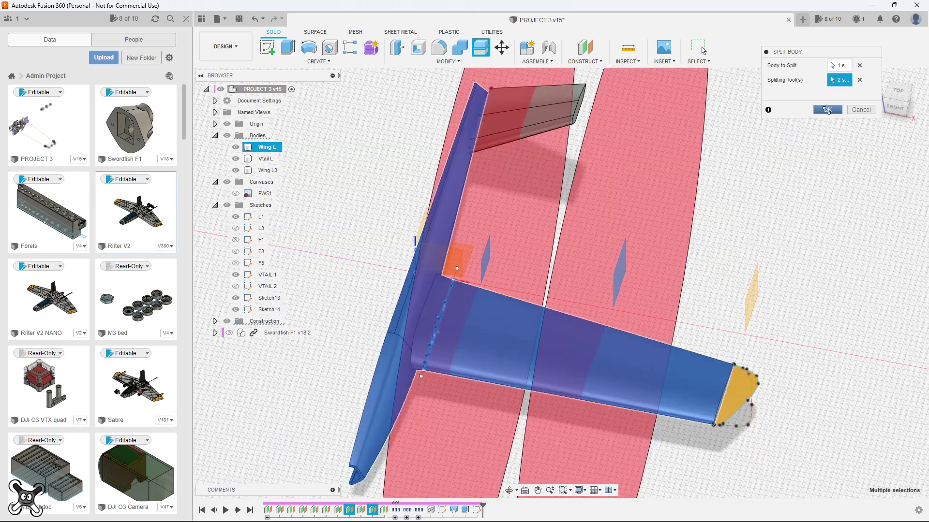
{"action": "left_click", "coordinate": [827, 110]}
Rename the middle wing section Wing L2 and begin renaming Wing L (1).
{"action": "middle_click_drag", "start_coordinate": [654, 287], "coordinate": [522, 309], "text": "shift"}
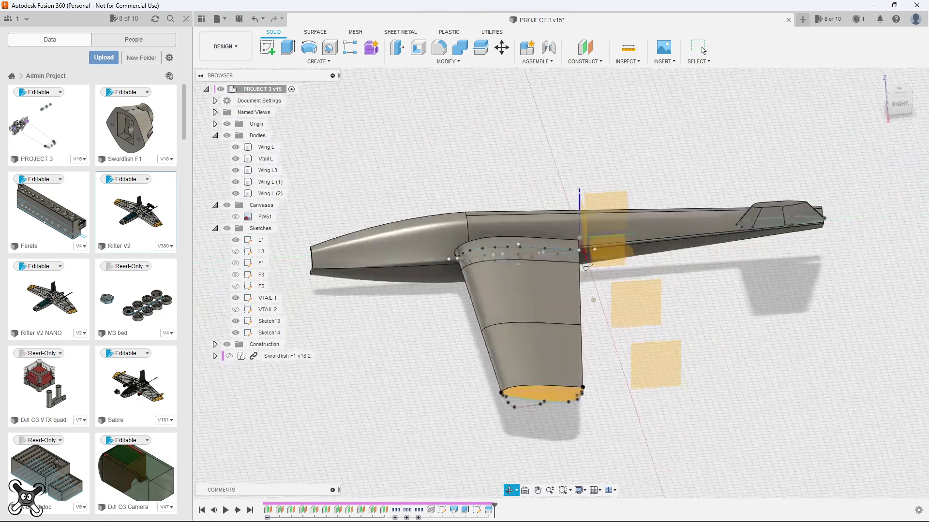
{"action": "left_click", "coordinate": [518, 329]}
{"action": "double_click", "coordinate": [266, 194]}
{"action": "type", "text": "Wing L2"}
{"action": "key", "text": "Return"}
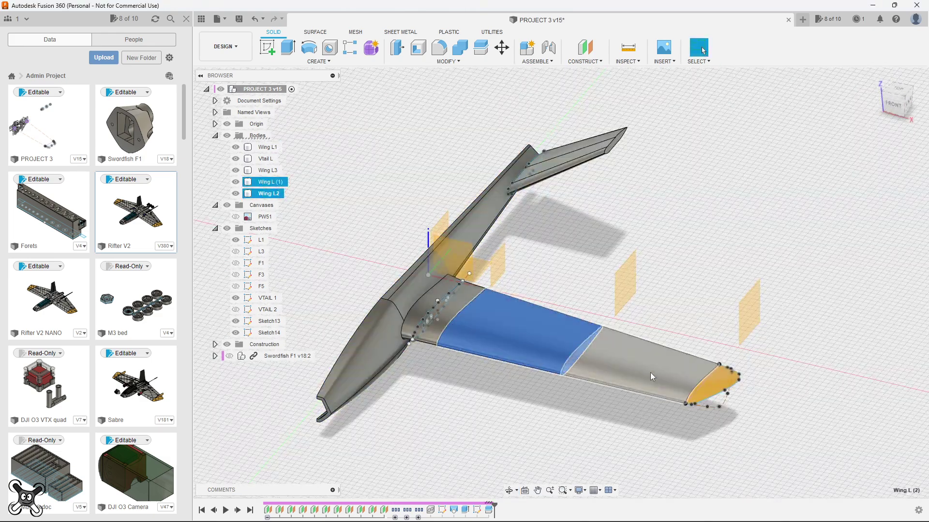
{"action": "double_click", "coordinate": [267, 181]}
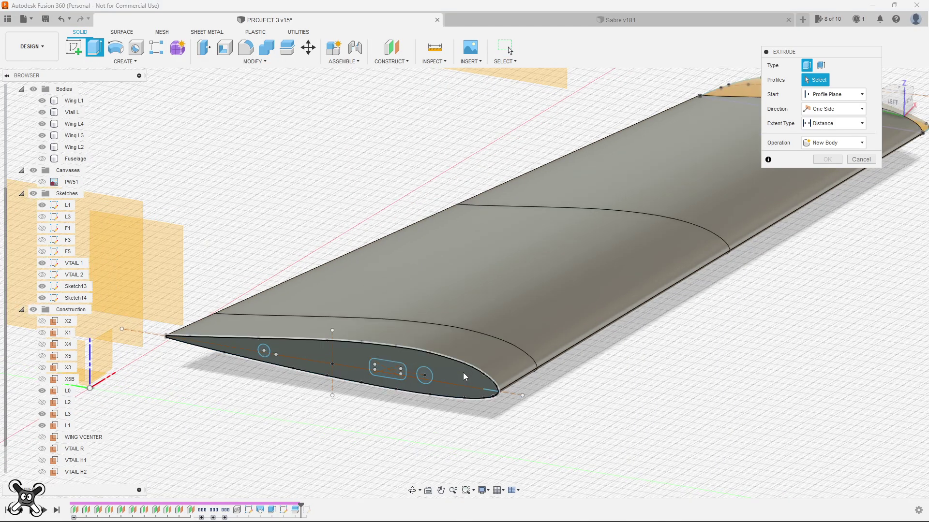
Cut the Sketch14 mount profile two-sided, 400 mm and 60 mm, through Wing L1–L3 and Fuselage.
{"action": "left_click", "coordinate": [434, 373]}
{"action": "scroll", "coordinate": [587, 399], "scroll_direction": "down", "scroll_amount": 2}
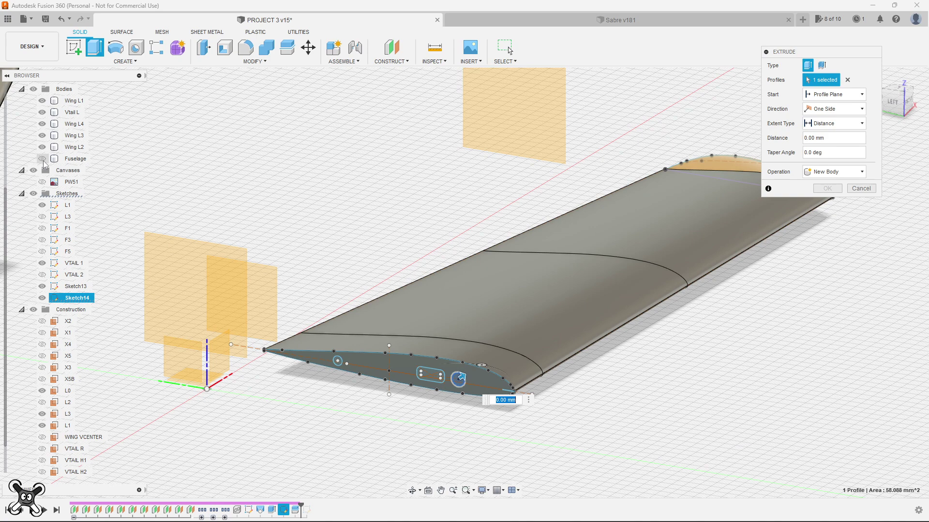
{"action": "left_click", "coordinate": [42, 160]}
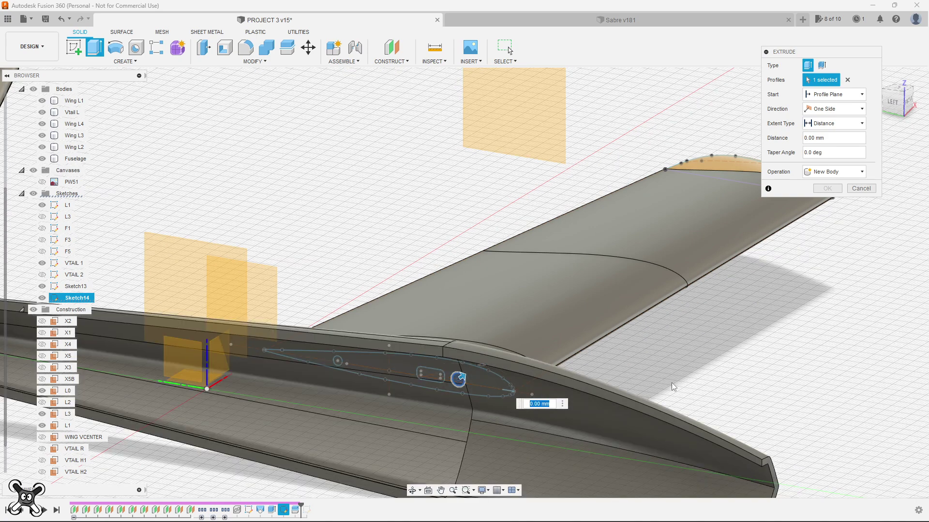
{"action": "middle_click_drag", "start_coordinate": [672, 385], "coordinate": [648, 413], "text": "shift"}
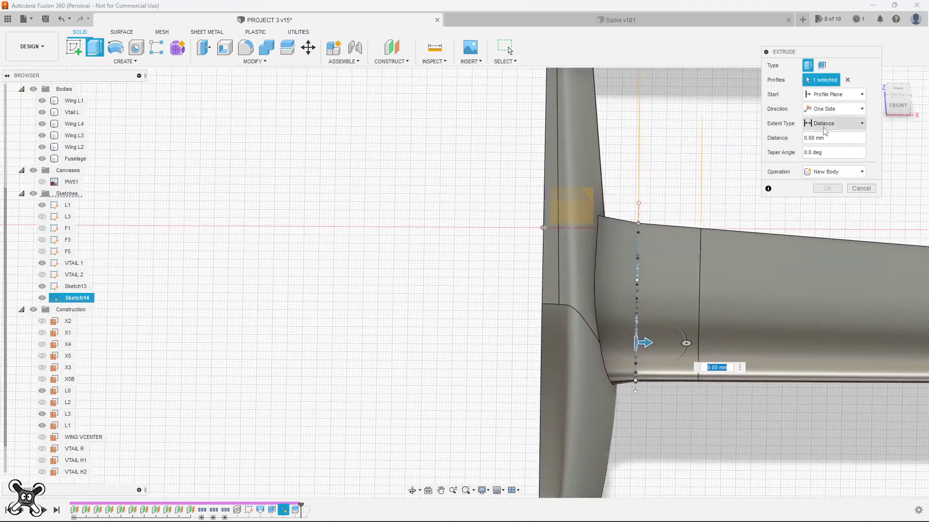
{"action": "left_click", "coordinate": [827, 133]}
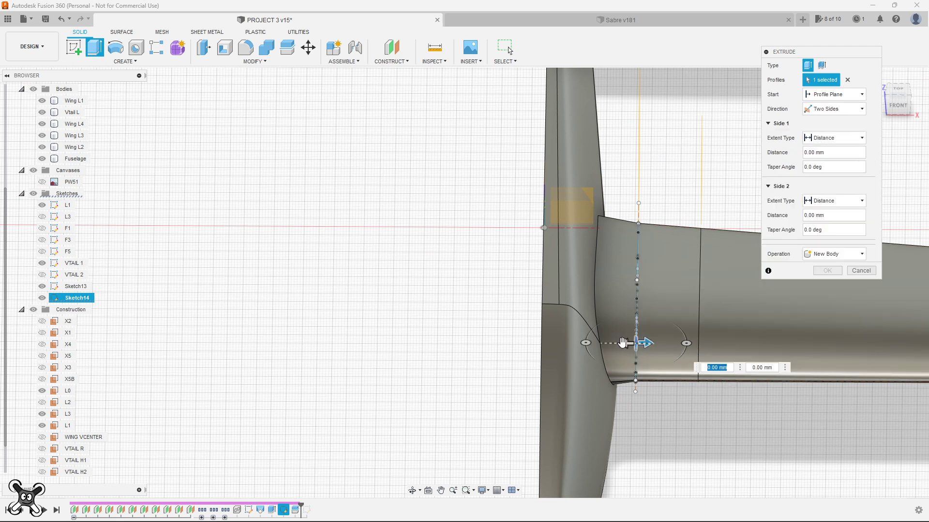
{"action": "left_click_drag", "start_coordinate": [560, 345], "coordinate": [543, 343]}
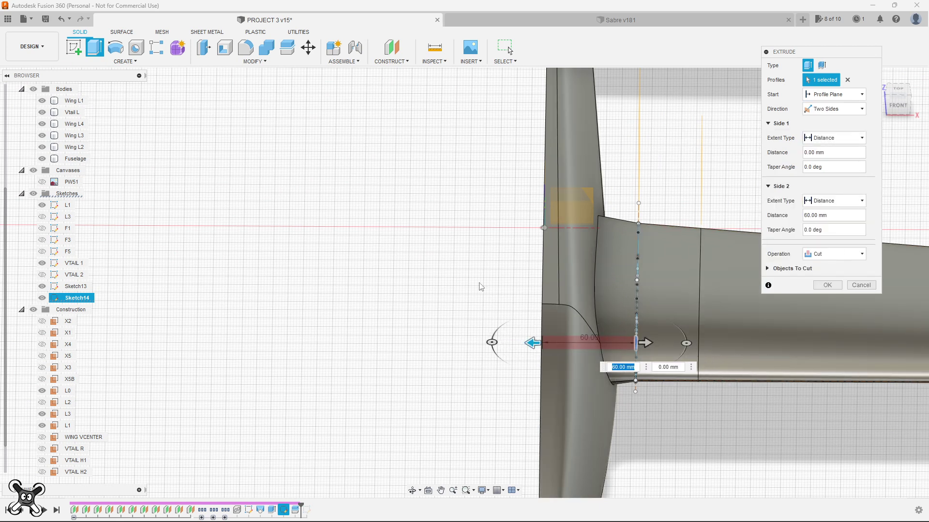
{"action": "middle_click_drag", "start_coordinate": [630, 339], "coordinate": [418, 337]}
{"action": "left_click_drag", "start_coordinate": [435, 343], "coordinate": [686, 348]}
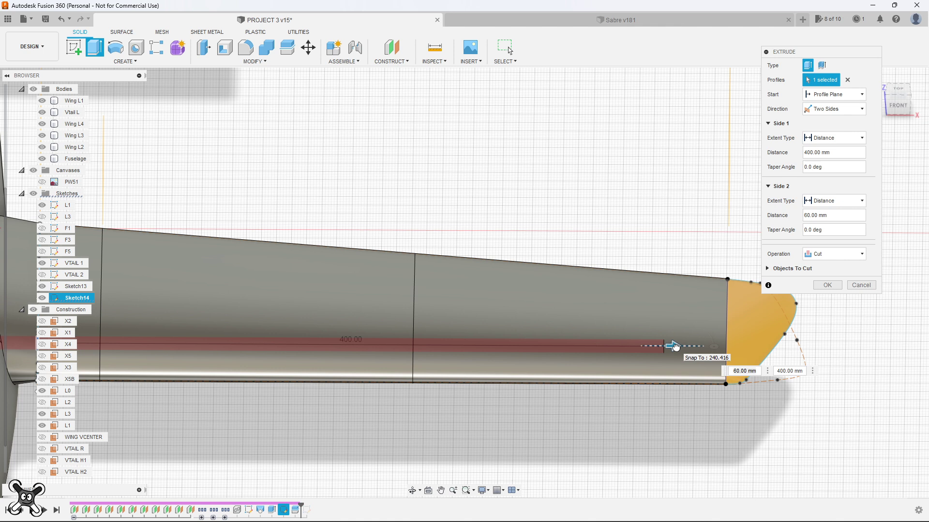
{"action": "left_click_drag", "start_coordinate": [676, 347], "coordinate": [676, 347]}
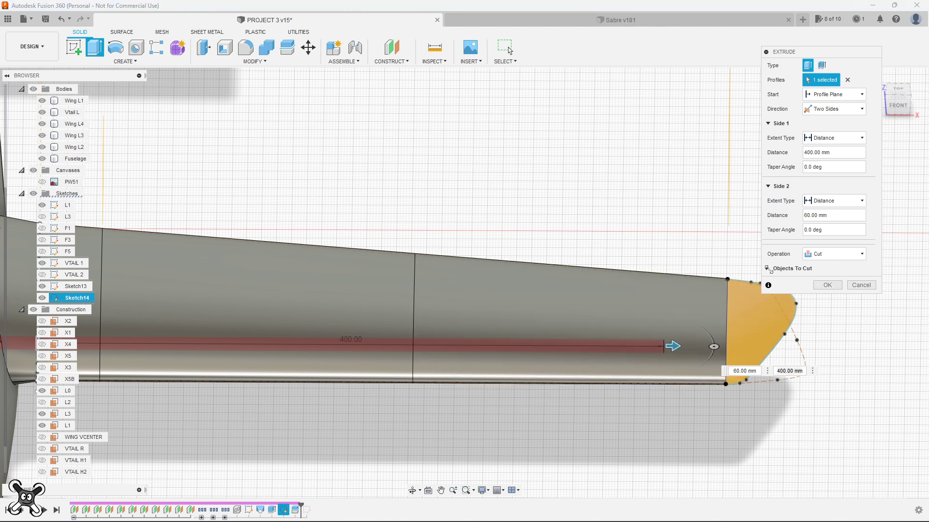
{"action": "left_click", "coordinate": [768, 269]}
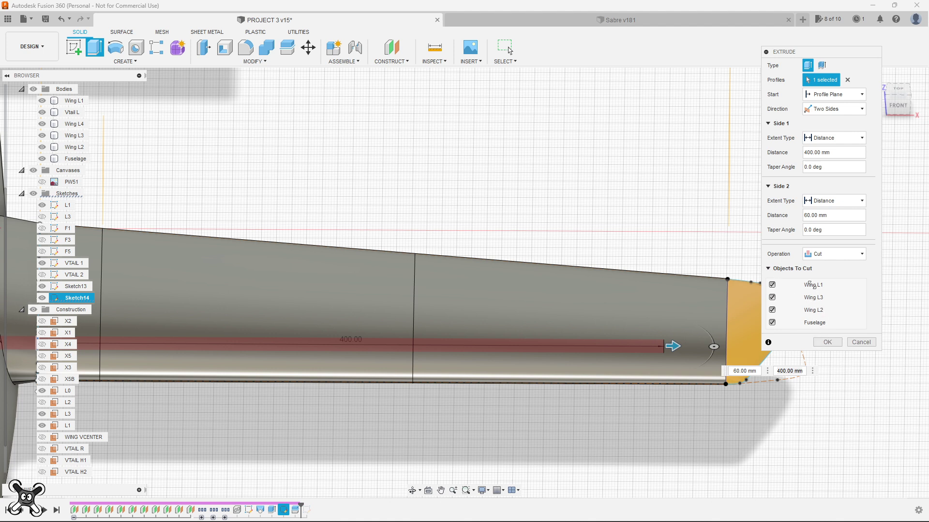
{"action": "left_click", "coordinate": [826, 342]}
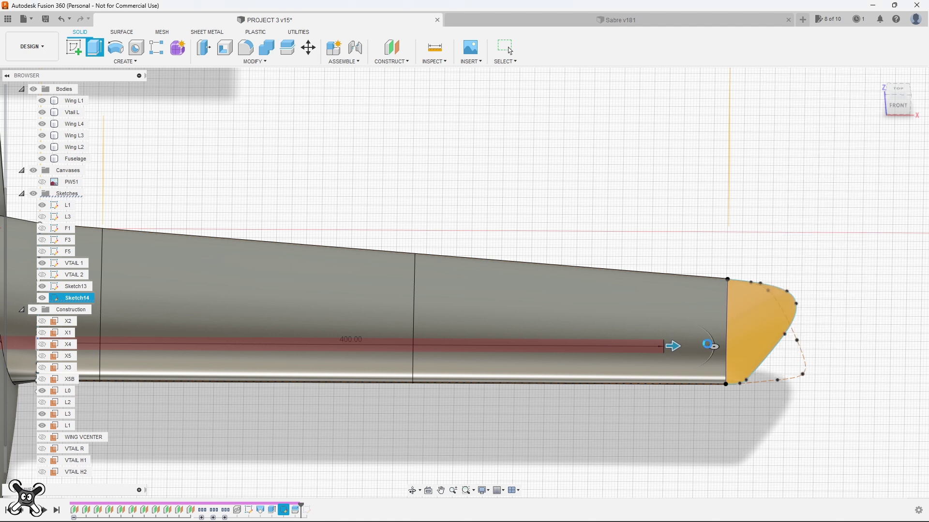
Cut the wing-root mount profile with a 232 mm first-side extrusion.
{"action": "mouse_move", "coordinate": [321, 429]}
{"action": "middle_mouse_down", "text": "shift"}
{"action": "mouse_move", "coordinate": [493, 394]}
{"action": "mouse_move", "coordinate": [339, 339]}
{"action": "mouse_move", "coordinate": [179, 301]}
{"action": "middle_mouse_up", "text": "shift"}
{"action": "key", "text": "e"}
{"action": "left_click", "coordinate": [180, 298]}
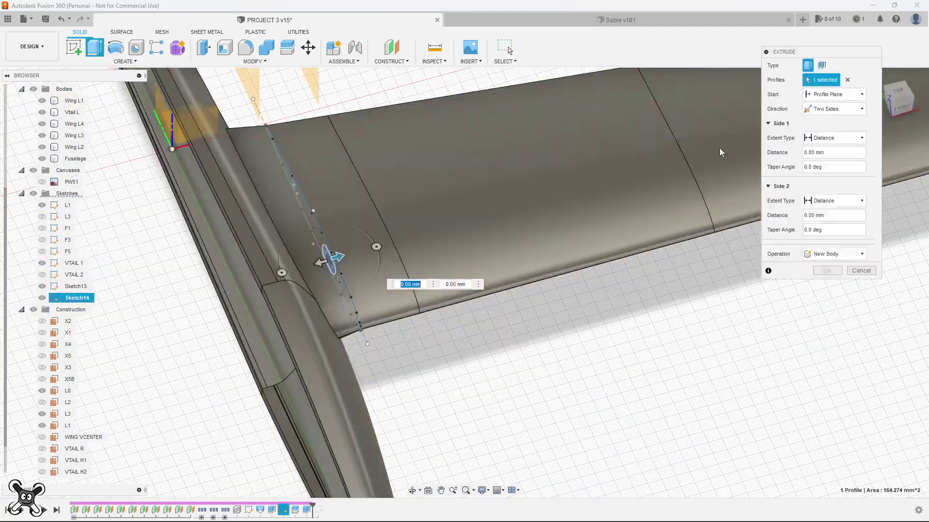
{"action": "type", "text": "232"}
{"action": "key", "text": "Tab"}
{"action": "mouse_move", "coordinate": [490, 223]}
{"action": "middle_mouse_down", "text": "shift"}
{"action": "mouse_move", "coordinate": [334, 290]}
{"action": "mouse_move", "coordinate": [467, 256]}
{"action": "mouse_move", "coordinate": [329, 247]}
{"action": "middle_mouse_up", "text": "shift"}
{"action": "key", "text": "Return"}
Cut the next mount profile two-sided at 140 mm and 60 mm, then open Wing L2's options.
{"action": "key", "text": "e"}
{"action": "left_click", "coordinate": [329, 246]}
{"action": "left_click", "coordinate": [833, 109]}
{"action": "left_click", "coordinate": [822, 125]}
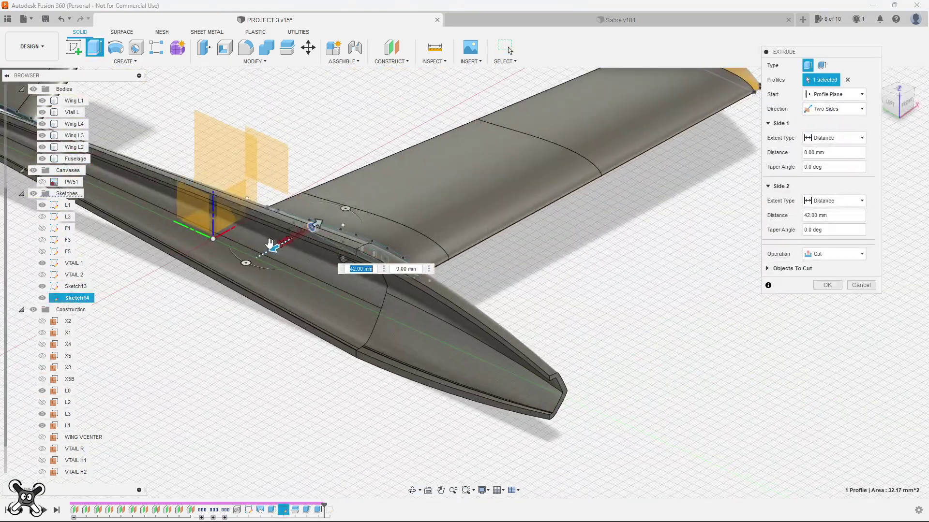
{"action": "type", "text": "60"}
{"action": "middle_click_drag", "start_coordinate": [592, 249], "coordinate": [435, 249], "text": "shift"}
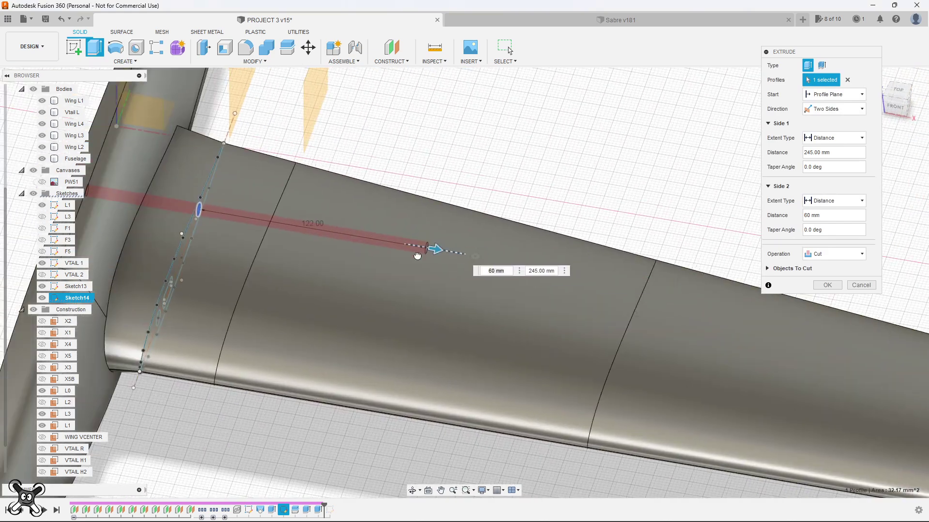
{"action": "scroll", "coordinate": [436, 249], "scroll_direction": "up", "scroll_amount": 3}
{"action": "left_click_drag", "start_coordinate": [261, 228], "coordinate": [404, 257]}
{"action": "middle_click_drag", "start_coordinate": [404, 257], "coordinate": [582, 184], "text": "shift"}
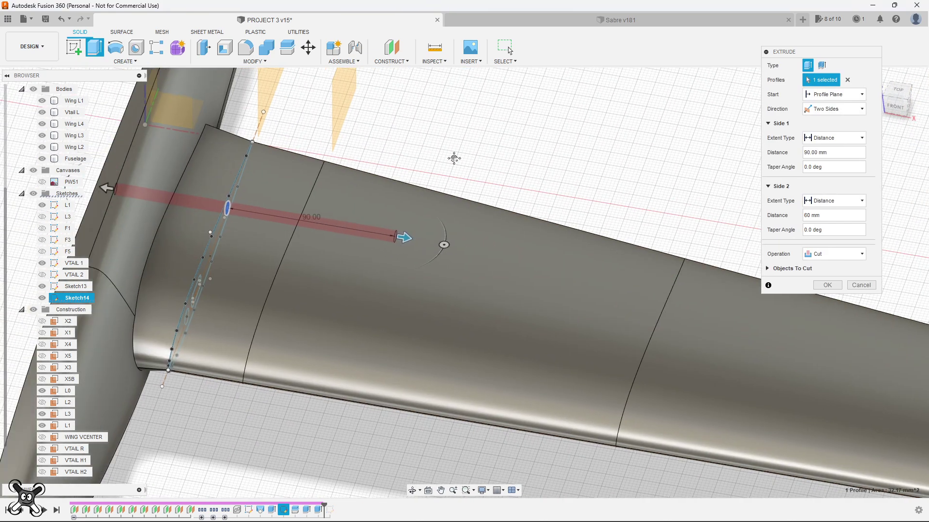
{"action": "left_click_drag", "start_coordinate": [573, 238], "coordinate": [736, 241]}
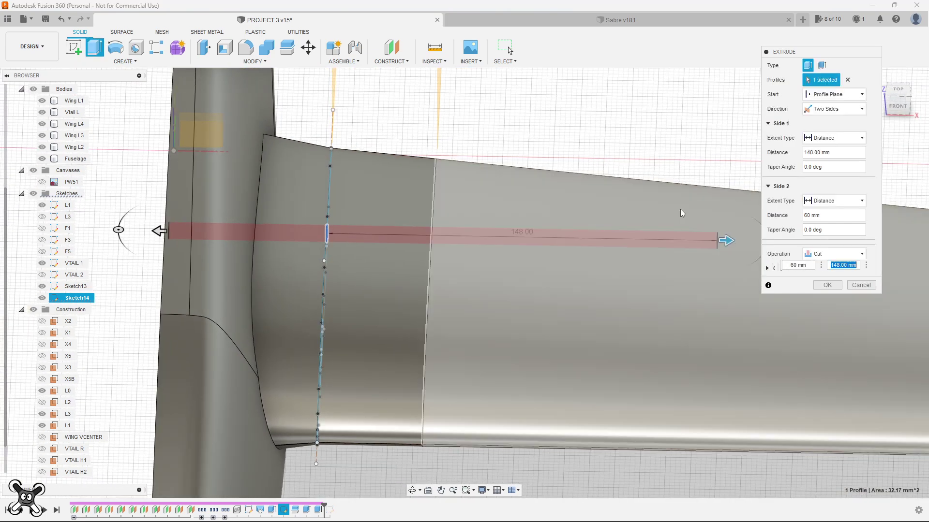
{"action": "mouse_move", "coordinate": [736, 240]}
{"action": "middle_mouse_down"}
{"action": "mouse_move", "coordinate": [658, 258]}
{"action": "mouse_move", "coordinate": [632, 244]}
{"action": "middle_mouse_up"}
{"action": "scroll", "coordinate": [618, 253], "scroll_direction": "down", "scroll_amount": 5}
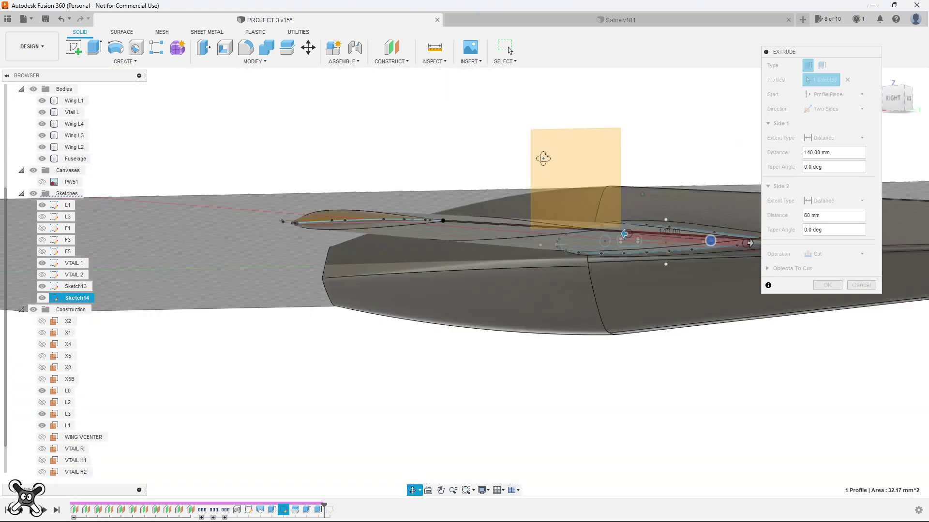
{"action": "key", "text": "Return"}
{"action": "right_click", "coordinate": [73, 150]}
{"action": "mouse_move", "coordinate": [104, 353]}
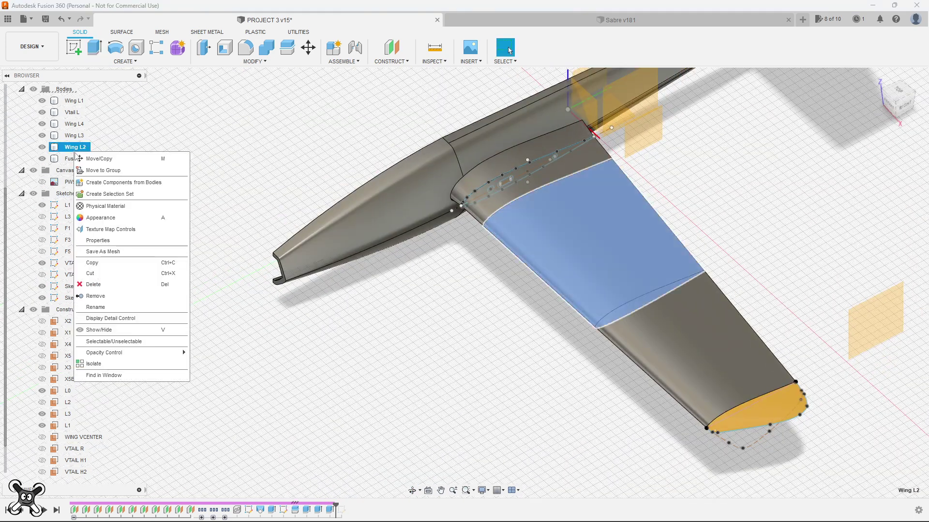
Make Wing L2, Wing L3 and Wing L1 translucent, with Wing L1 at 70% opacity.
{"action": "left_click", "coordinate": [209, 442]}
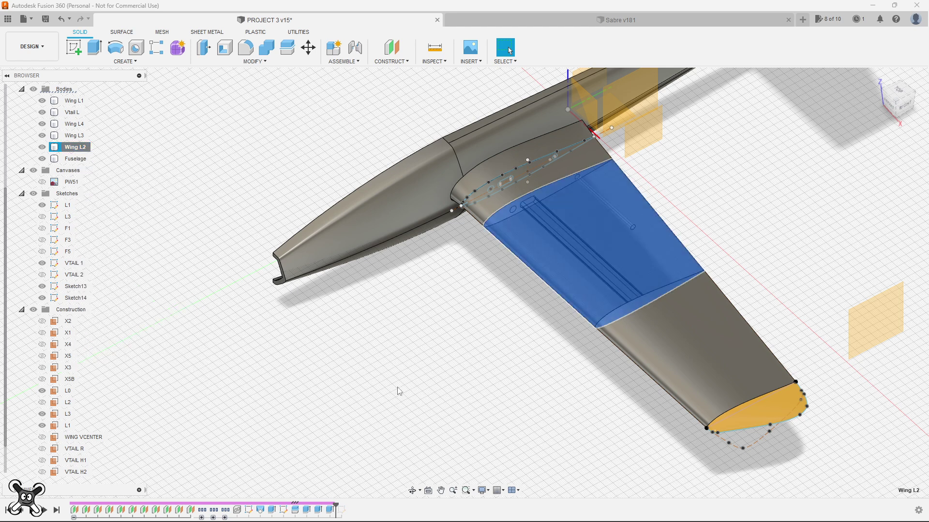
{"action": "right_click", "coordinate": [75, 135]}
{"action": "mouse_move", "coordinate": [106, 338]}
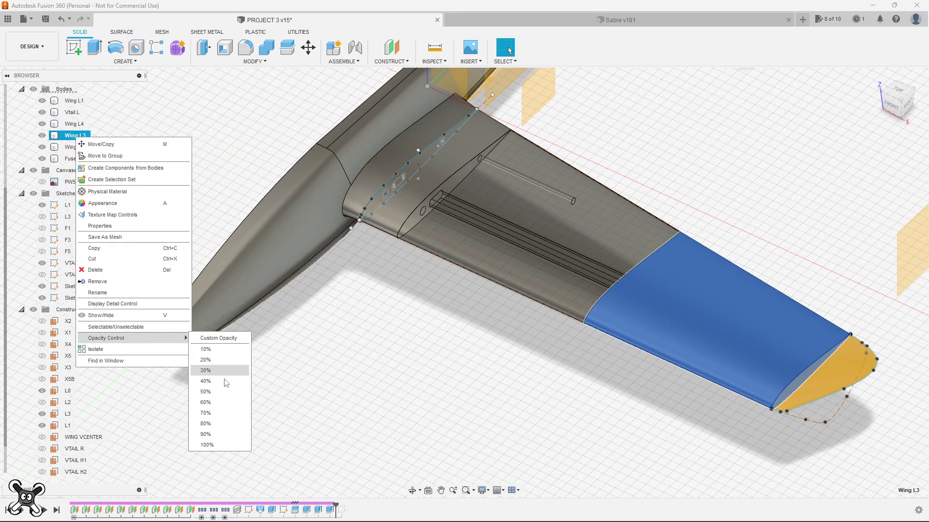
{"action": "left_click", "coordinate": [223, 439]}
{"action": "right_click", "coordinate": [73, 100]}
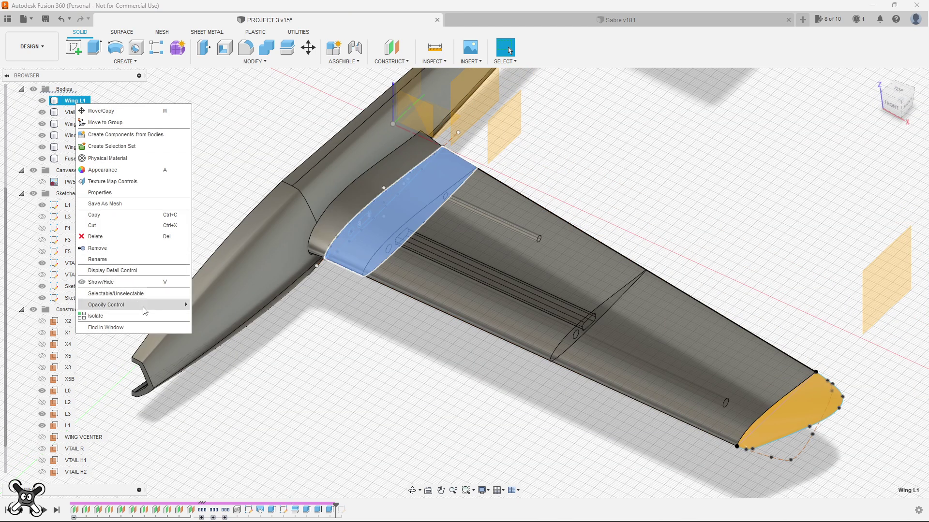
{"action": "left_click", "coordinate": [229, 385]}
Place the final point of the 90° wedge near the airfoil's trailing edge.
{"action": "mouse_move", "coordinate": [387, 334]}
{"action": "middle_mouse_down", "text": "shift"}
{"action": "mouse_move", "coordinate": [397, 349]}
{"action": "mouse_move", "coordinate": [342, 315]}
{"action": "middle_mouse_up", "text": "shift"}
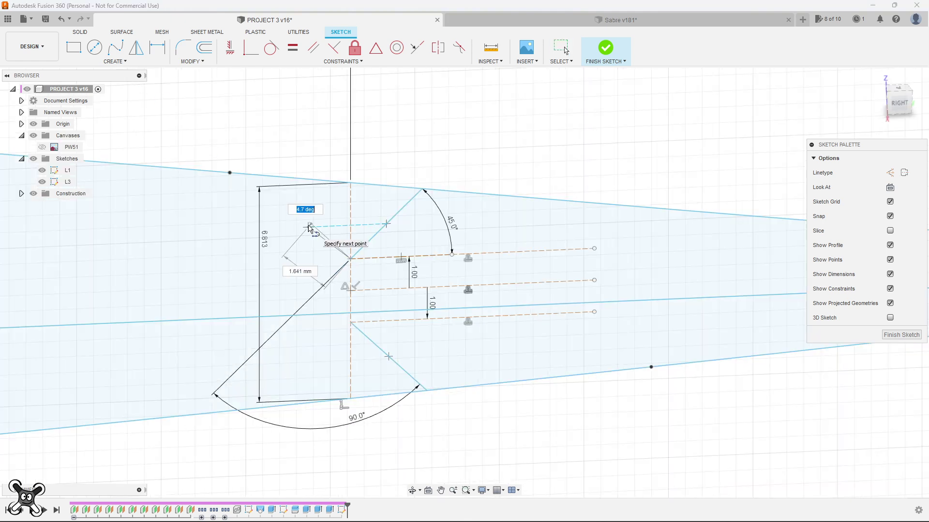
{"action": "scroll", "coordinate": [286, 396], "scroll_direction": "up", "scroll_amount": 3}
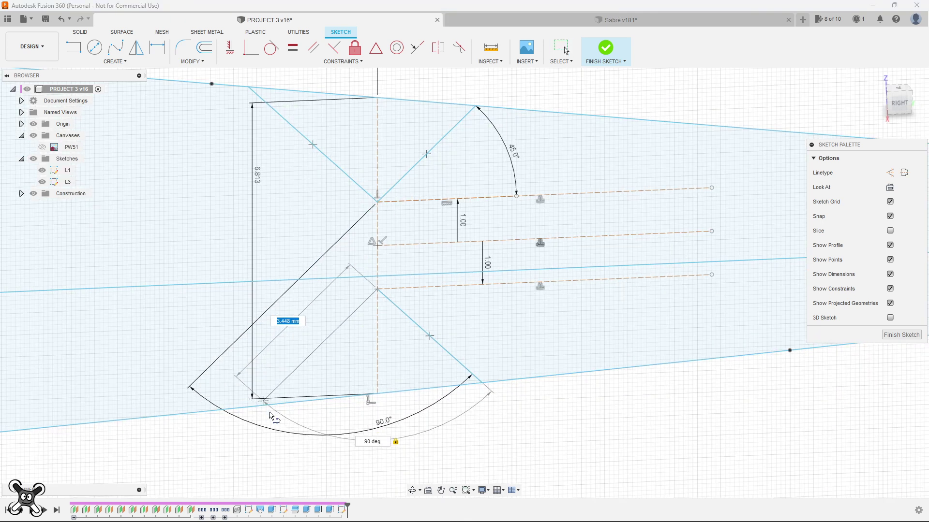
{"action": "left_click", "coordinate": [262, 411]}
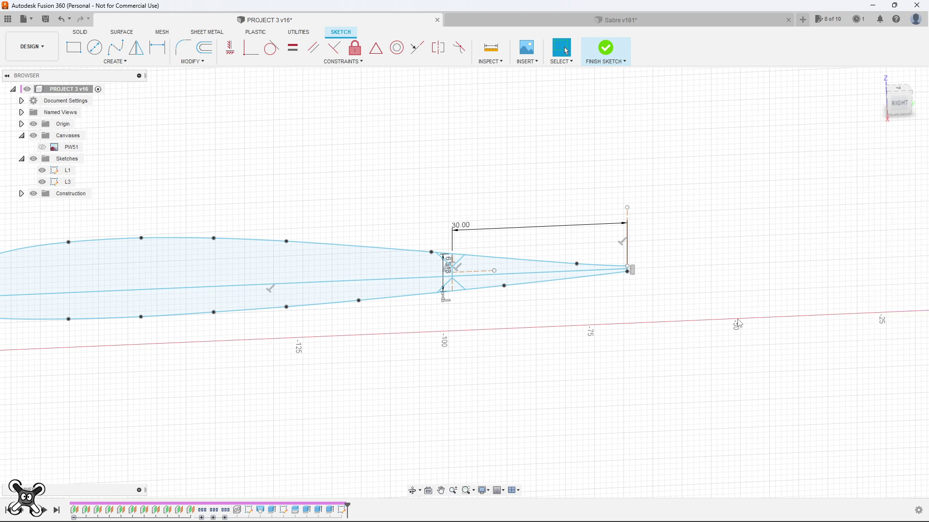
Hide Wing L2 and show the Wing L3 section.
{"action": "middle_click_drag", "start_coordinate": [517, 335], "coordinate": [579, 346], "text": "shift"}
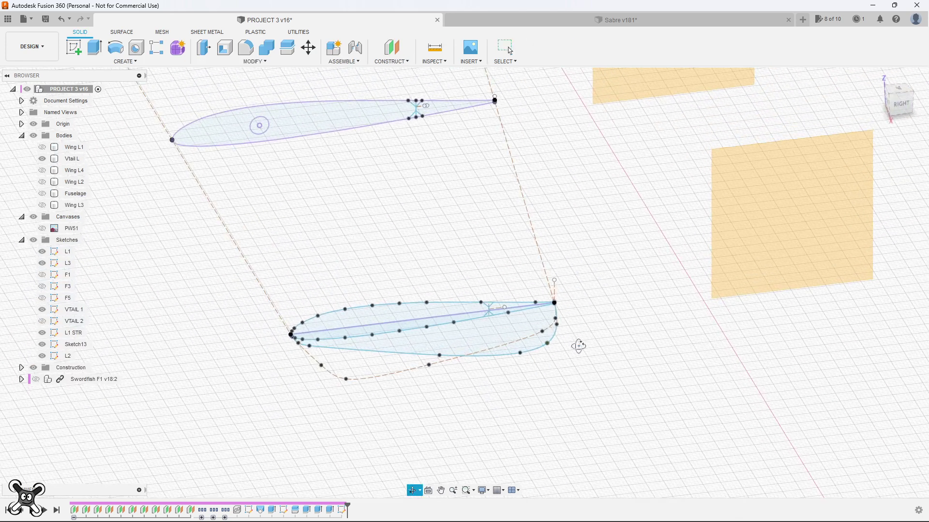
{"action": "scroll", "coordinate": [421, 111], "scroll_direction": "up", "scroll_amount": 2}
{"action": "scroll", "coordinate": [426, 113], "scroll_direction": "up", "scroll_amount": 4}
{"action": "scroll", "coordinate": [436, 120], "scroll_direction": "up", "scroll_amount": 1}
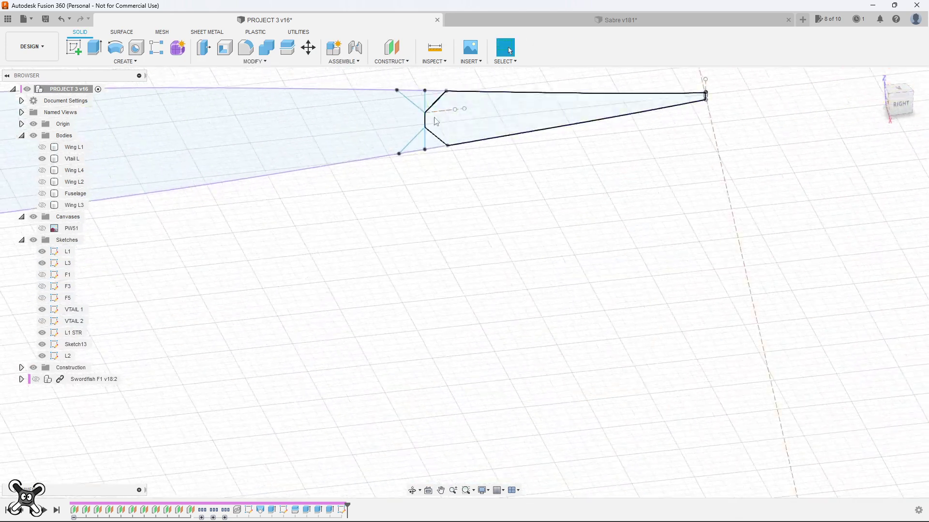
{"action": "scroll", "coordinate": [421, 142], "scroll_direction": "down", "scroll_amount": 5}
{"action": "left_click", "coordinate": [42, 182]}
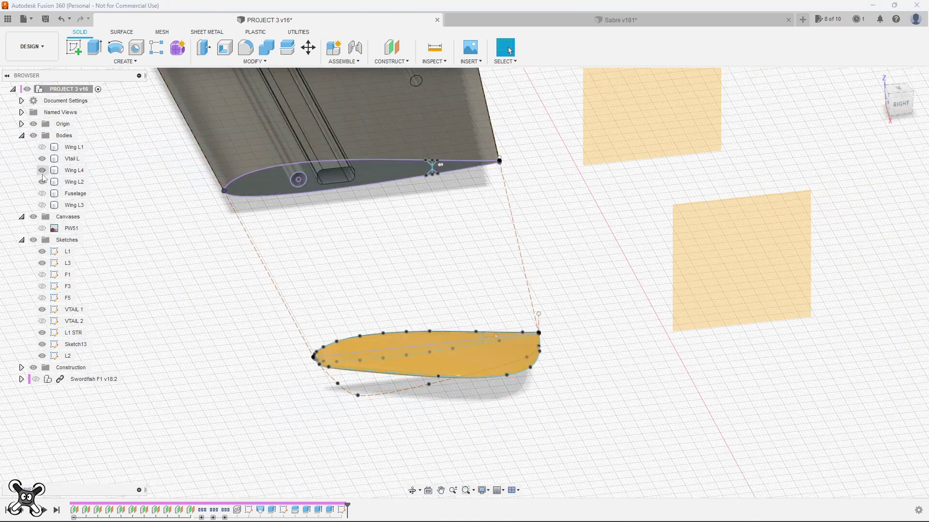
{"action": "left_click", "coordinate": [42, 182]}
{"action": "left_click", "coordinate": [42, 205]}
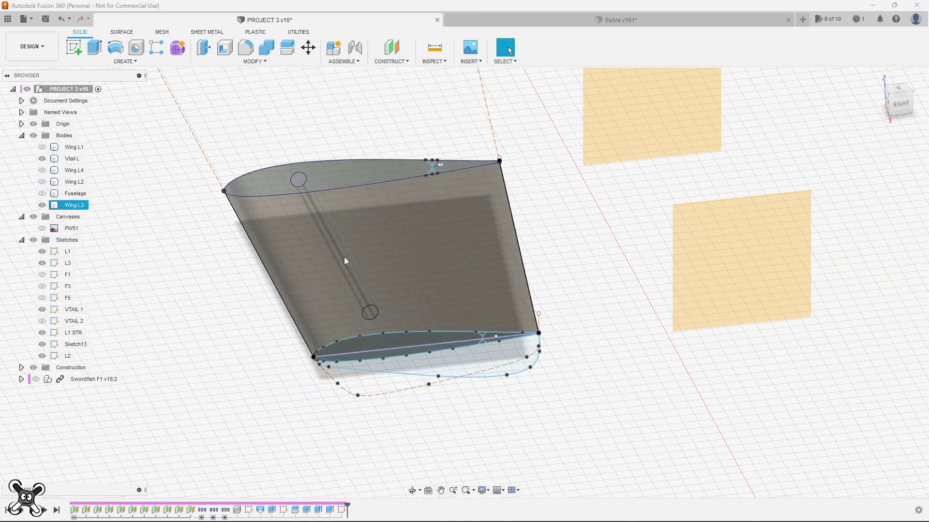
{"action": "middle_click_drag", "start_coordinate": [577, 306], "coordinate": [484, 290], "text": "shift"}
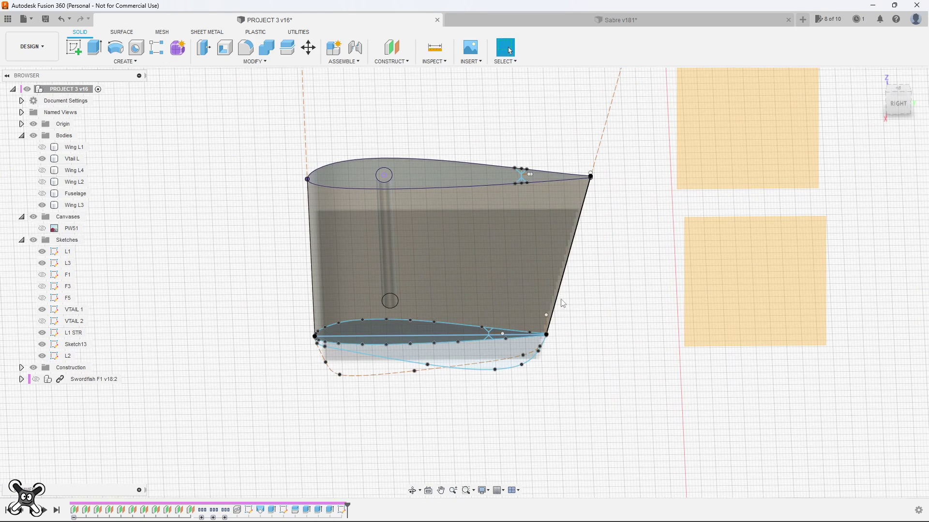
Start a loft with the upper wedge triangle as the first profile.
{"action": "left_click", "coordinate": [125, 61]}
{"action": "left_click", "coordinate": [80, 147]}
{"action": "scroll", "coordinate": [537, 203], "scroll_direction": "up", "scroll_amount": 5}
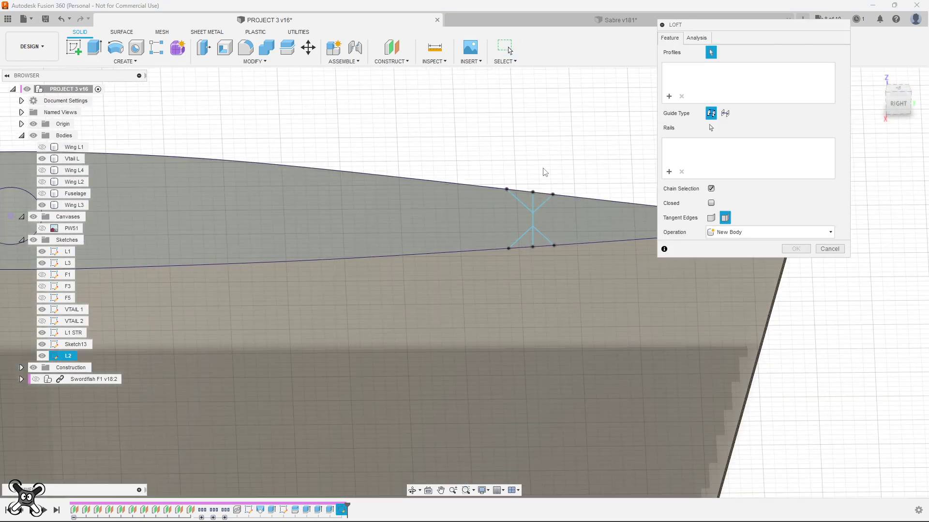
{"action": "middle_click_drag", "start_coordinate": [542, 174], "coordinate": [421, 176], "text": "shift"}
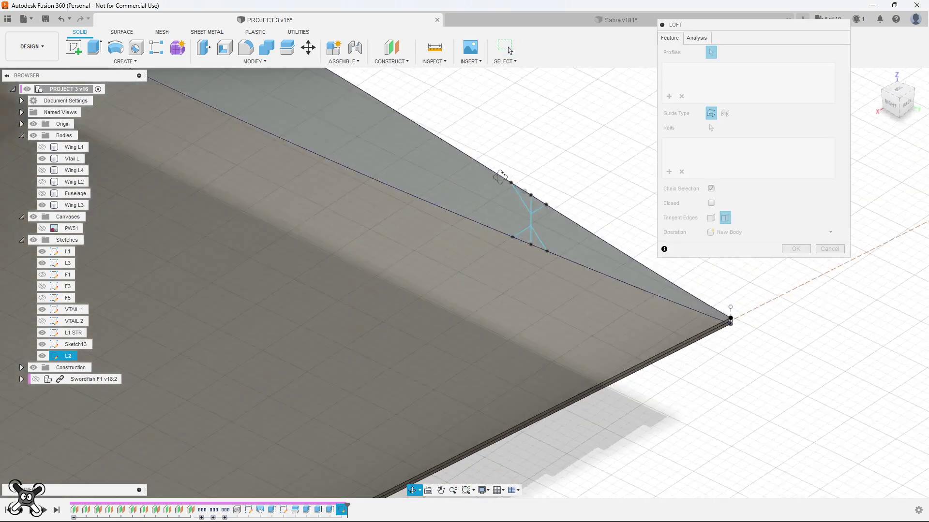
{"action": "left_click", "coordinate": [517, 208]}
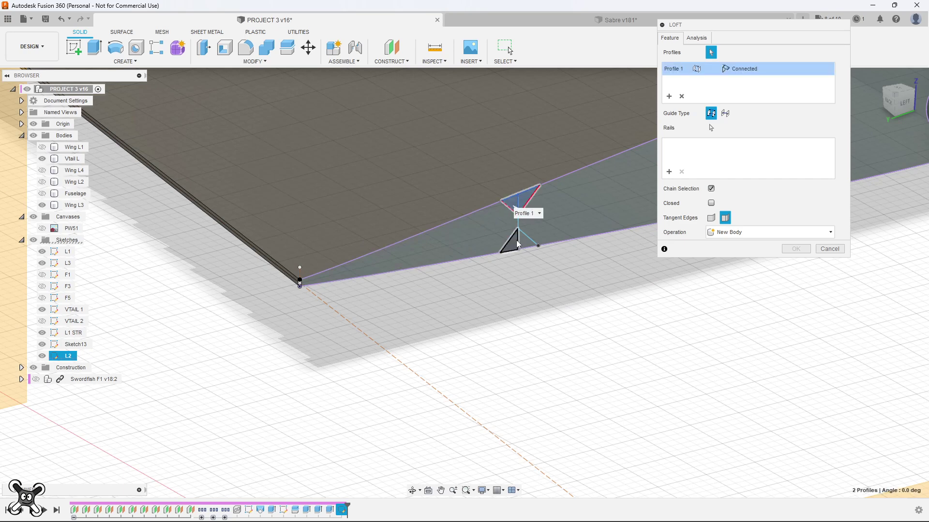
{"action": "left_click", "coordinate": [513, 246]}
{"action": "scroll", "coordinate": [431, 286], "scroll_direction": "down", "scroll_amount": 4}
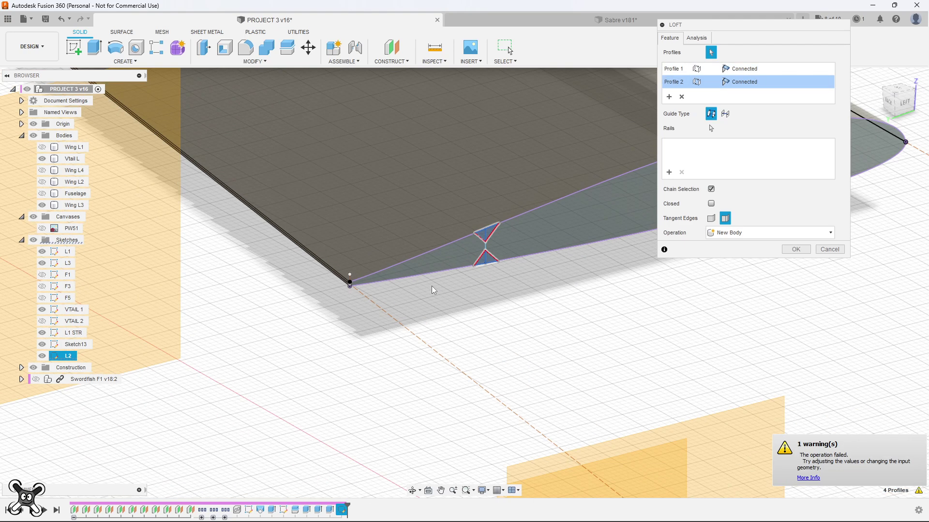
{"action": "left_click", "coordinate": [466, 265]}
{"action": "scroll", "coordinate": [480, 255], "scroll_direction": "up", "scroll_amount": 3}
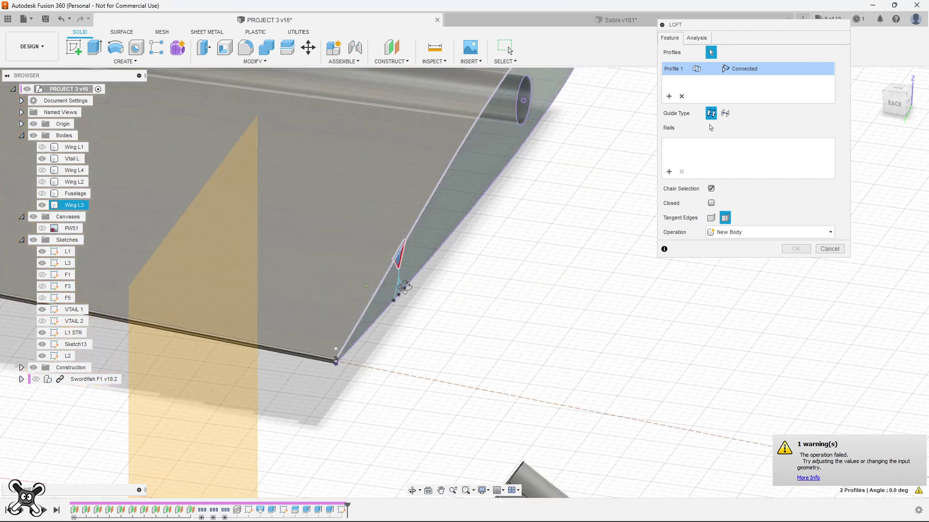
Add the matching wedge at the far end and apply the loft as a cut.
{"action": "middle_click_drag", "start_coordinate": [375, 276], "coordinate": [358, 320], "text": "shift"}
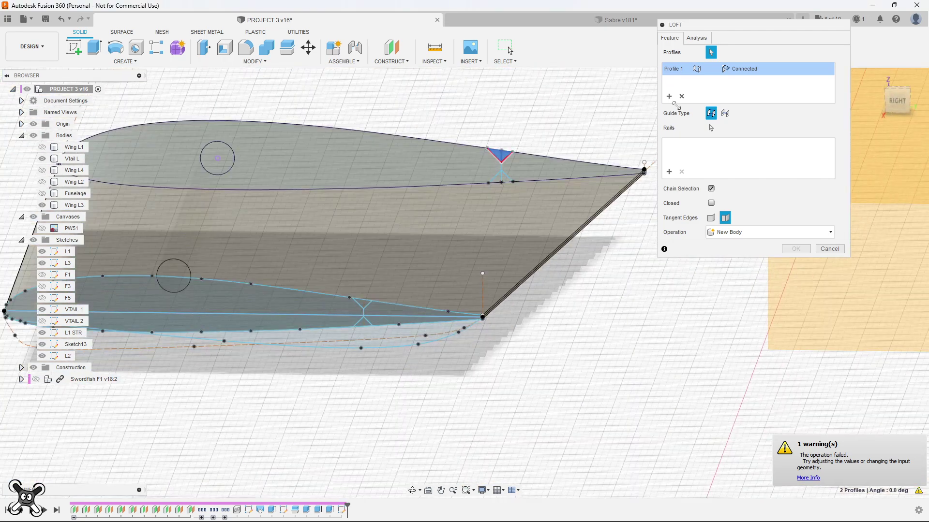
{"action": "scroll", "coordinate": [349, 329], "scroll_direction": "up", "scroll_amount": 3}
{"action": "left_click", "coordinate": [378, 292]}
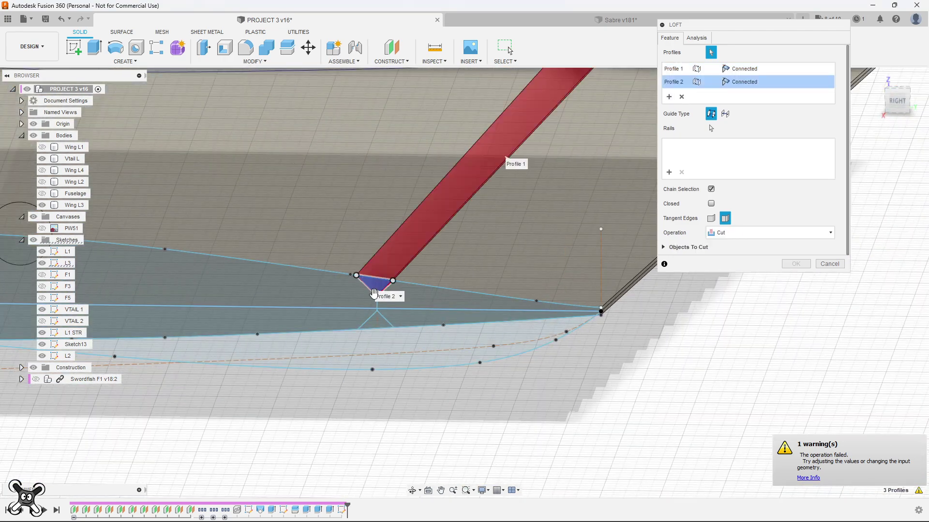
{"action": "scroll", "coordinate": [422, 310], "scroll_direction": "down", "scroll_amount": 3}
{"action": "middle_click_drag", "start_coordinate": [421, 310], "coordinate": [519, 271], "text": "shift"}
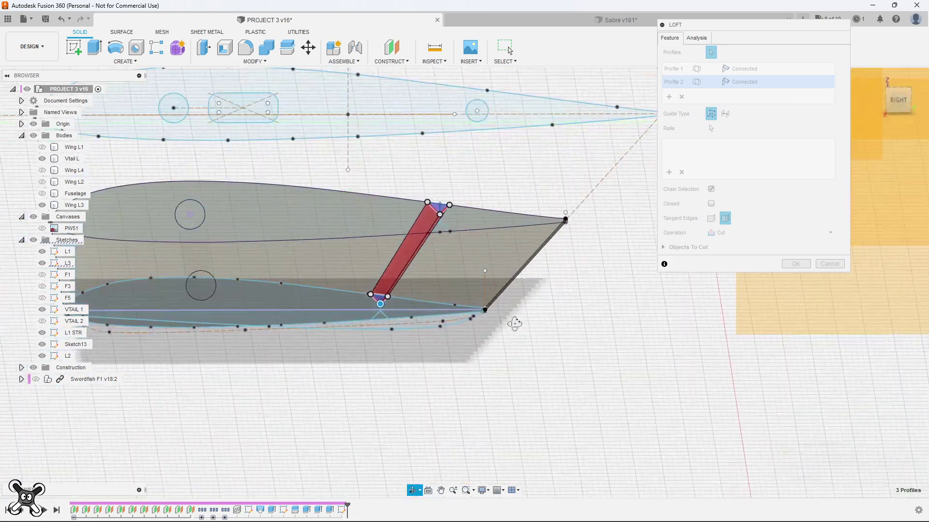
{"action": "left_click", "coordinate": [796, 264]}
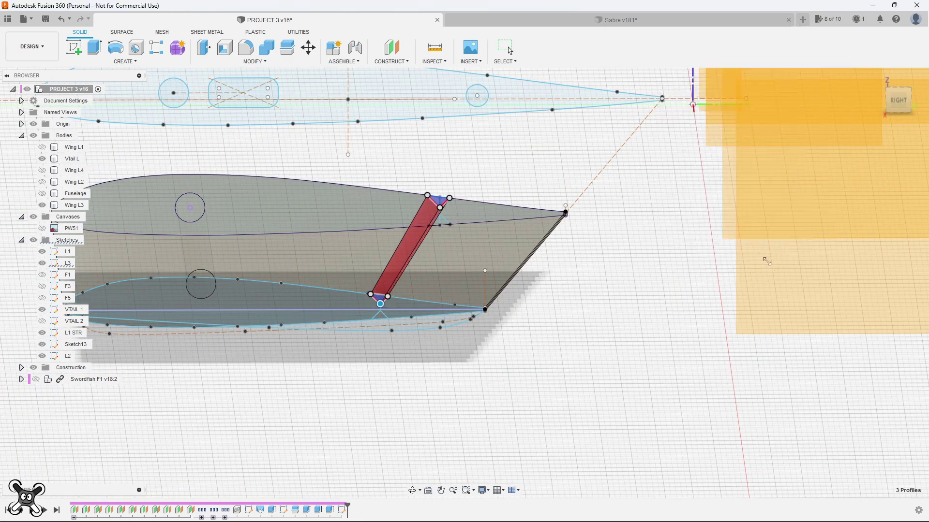
{"action": "middle_click_drag", "start_coordinate": [407, 346], "coordinate": [388, 370], "text": "shift"}
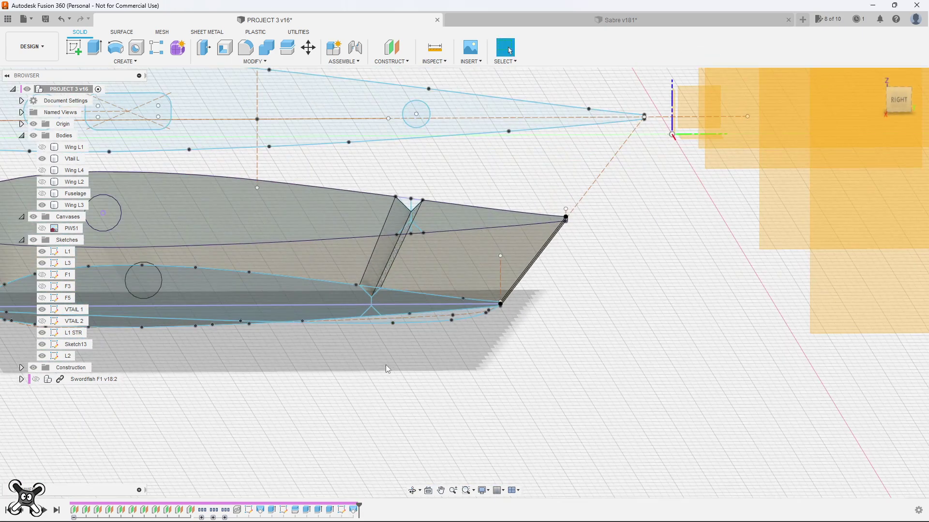
Loft-cut a second triangular channel through Wing L3 between the two lower wedge profiles.
{"action": "left_click", "coordinate": [125, 61]}
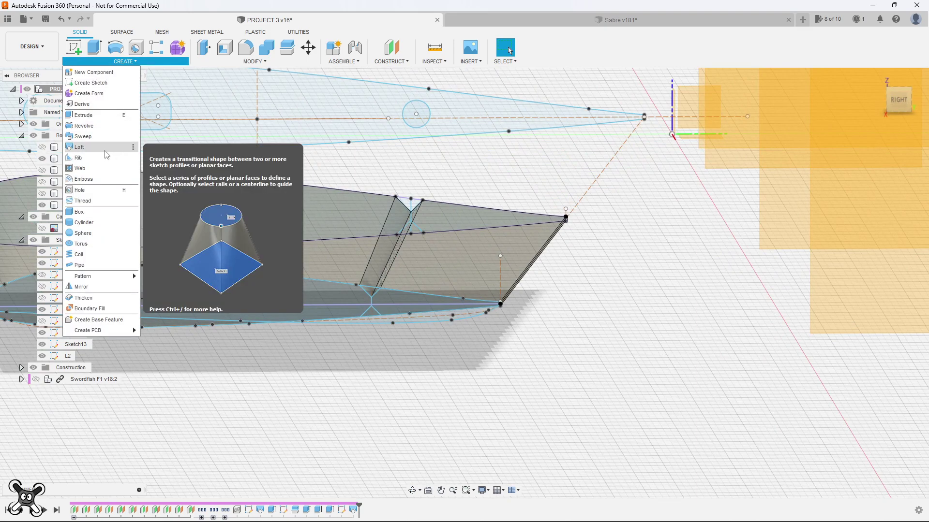
{"action": "left_click", "coordinate": [85, 148]}
{"action": "mouse_move", "coordinate": [305, 269]}
{"action": "middle_mouse_down", "text": "shift"}
{"action": "mouse_move", "coordinate": [621, 275]}
{"action": "mouse_move", "coordinate": [543, 287]}
{"action": "mouse_move", "coordinate": [368, 372]}
{"action": "middle_mouse_up", "text": "shift"}
{"action": "left_click", "coordinate": [619, 271]}
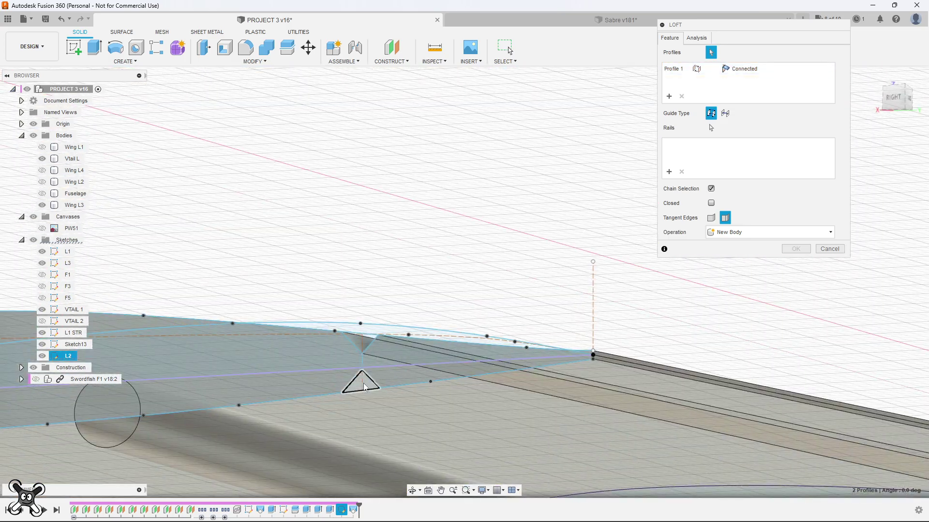
{"action": "left_click", "coordinate": [364, 382]}
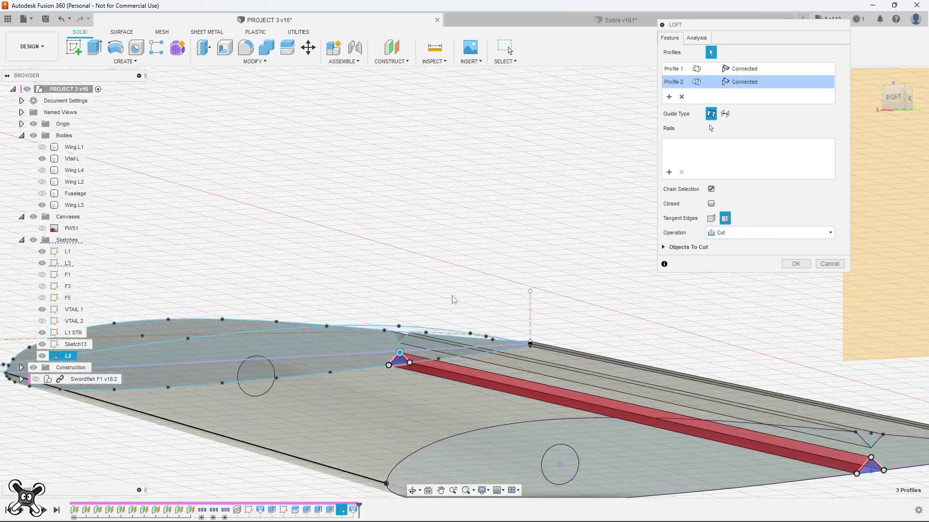
{"action": "mouse_move", "coordinate": [372, 375]}
{"action": "middle_mouse_down", "text": "shift"}
{"action": "mouse_move", "coordinate": [413, 490]}
{"action": "mouse_move", "coordinate": [760, 247]}
{"action": "middle_mouse_up", "text": "shift"}
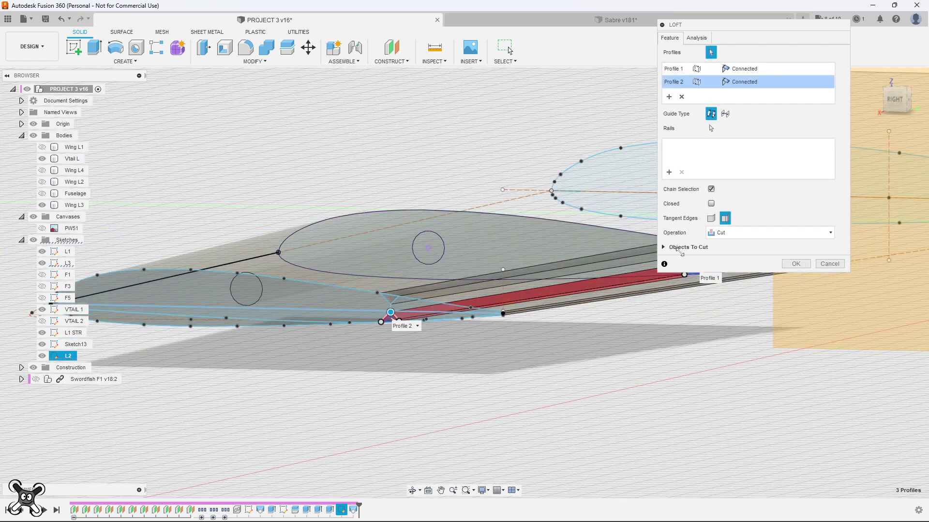
{"action": "left_click", "coordinate": [663, 247]}
{"action": "left_click", "coordinate": [794, 294]}
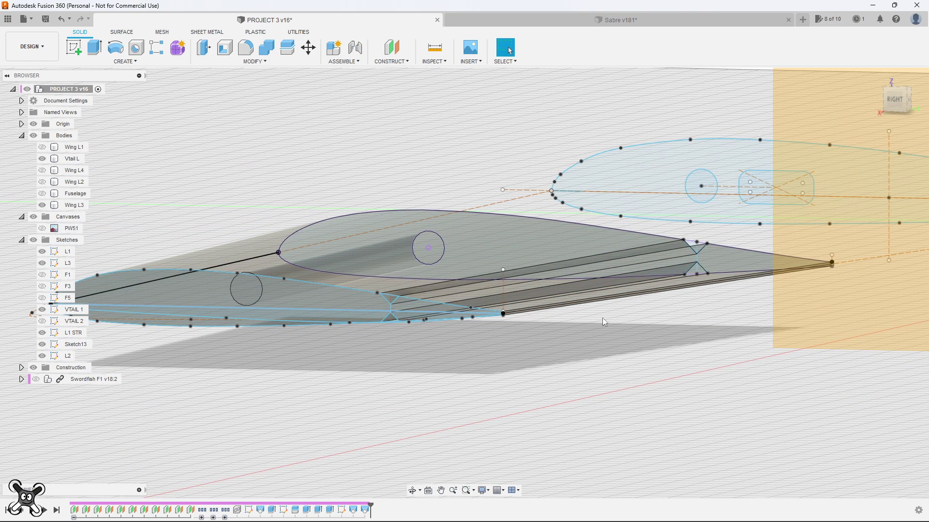
{"action": "middle_click_drag", "start_coordinate": [536, 343], "coordinate": [558, 342], "text": "shift"}
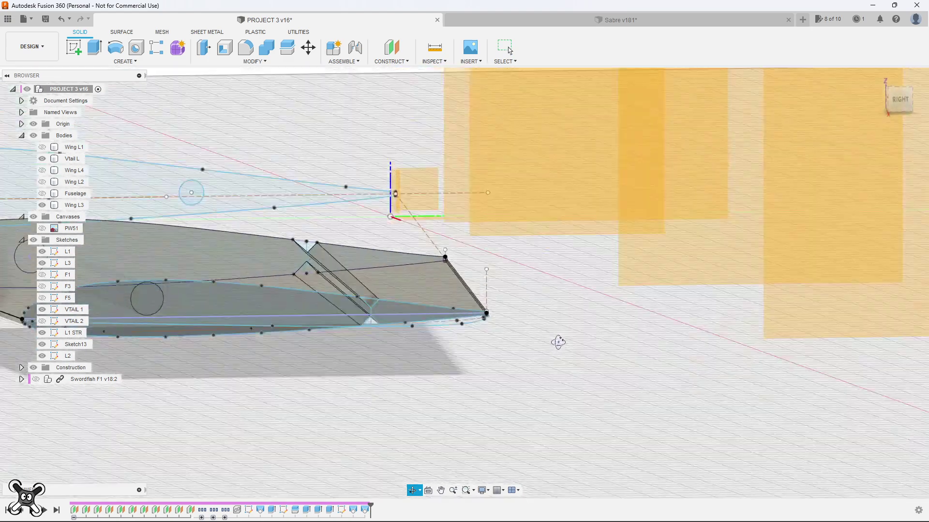
Edit sketch L2 and delete the stray vertical line inside the wedge.
{"action": "double_click", "coordinate": [350, 359]}
{"action": "left_click", "coordinate": [350, 357]}
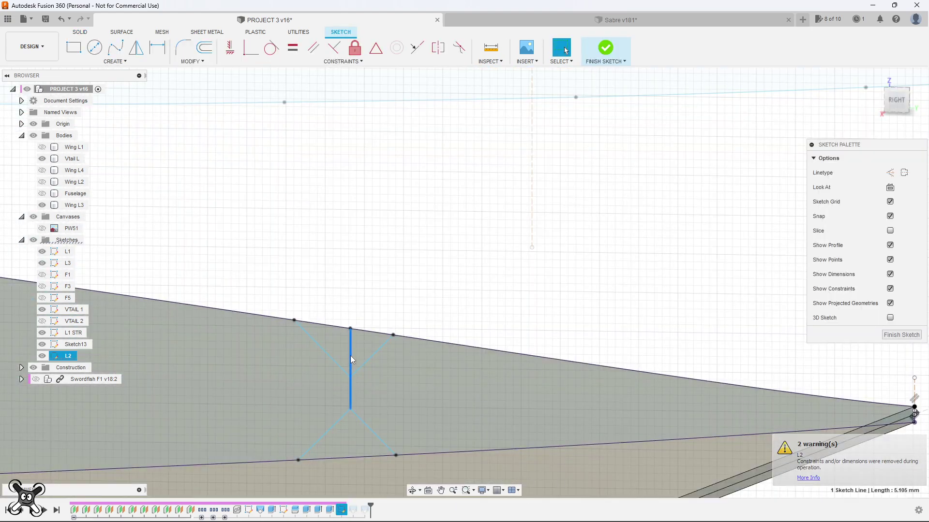
{"action": "key", "text": "Delete"}
{"action": "key", "text": "l"}
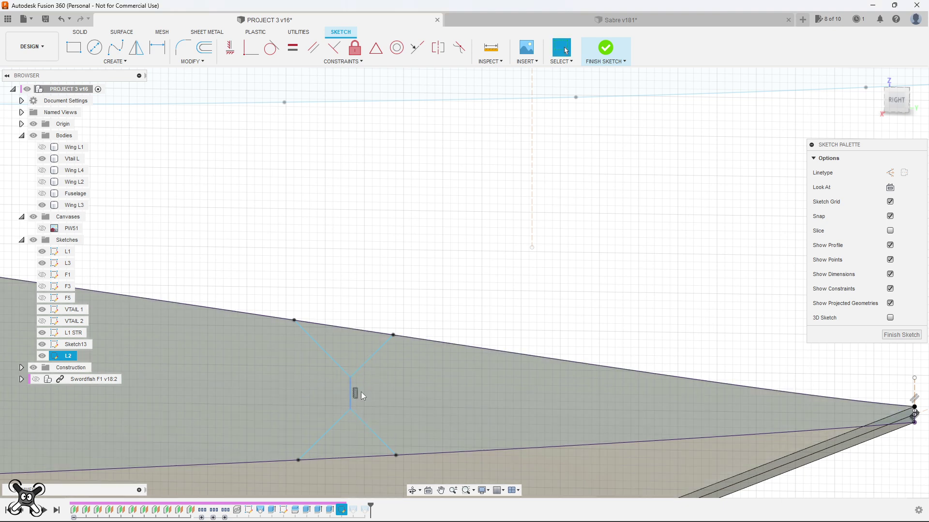
{"action": "mouse_move", "coordinate": [361, 413]}
{"action": "middle_mouse_down", "text": "shift"}
{"action": "mouse_move", "coordinate": [448, 317]}
{"action": "mouse_move", "coordinate": [336, 336]}
{"action": "mouse_move", "coordinate": [357, 300]}
{"action": "mouse_move", "coordinate": [593, 314]}
{"action": "mouse_move", "coordinate": [418, 357]}
{"action": "middle_mouse_up", "text": "shift"}
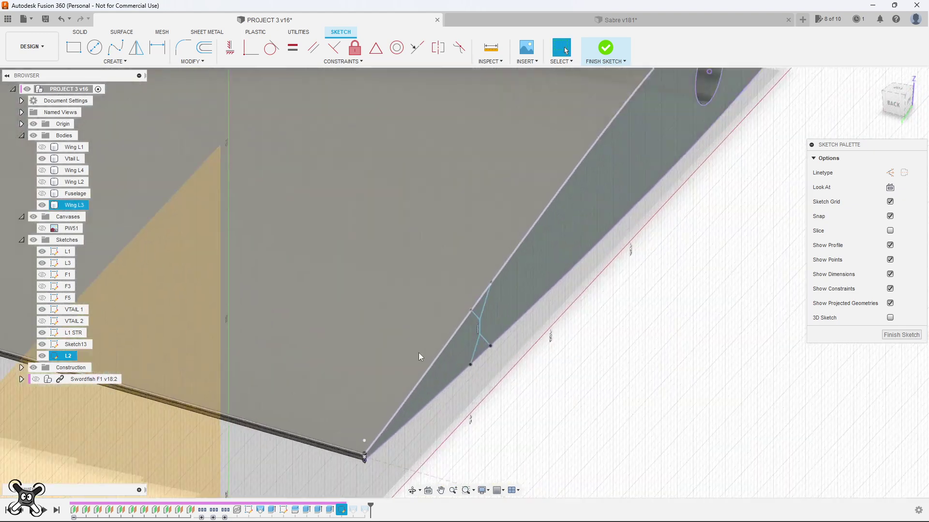
{"action": "scroll", "coordinate": [475, 335], "scroll_direction": "down", "scroll_amount": 3}
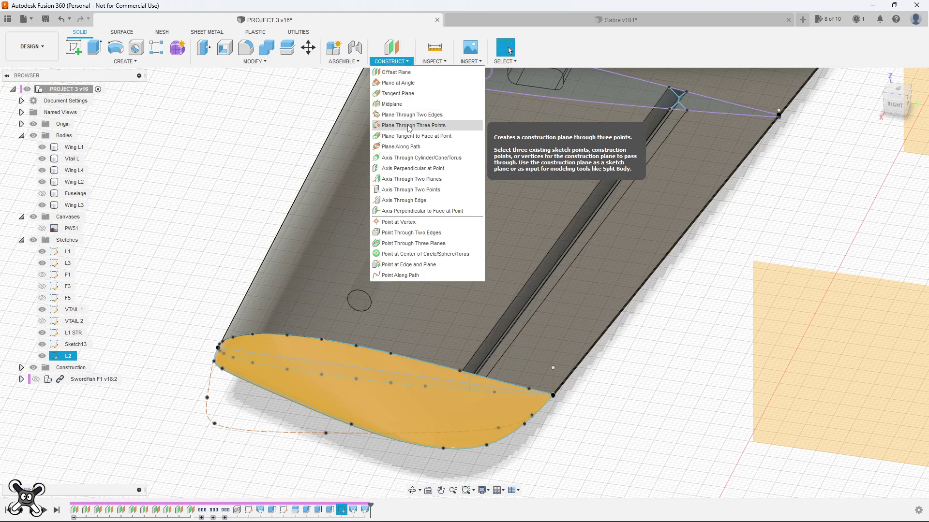
Add a construction plane at -90 degrees about the 201.10 mm spar edge.
{"action": "left_click", "coordinate": [400, 83]}
{"action": "scroll", "coordinate": [556, 267], "scroll_direction": "up", "scroll_amount": 5}
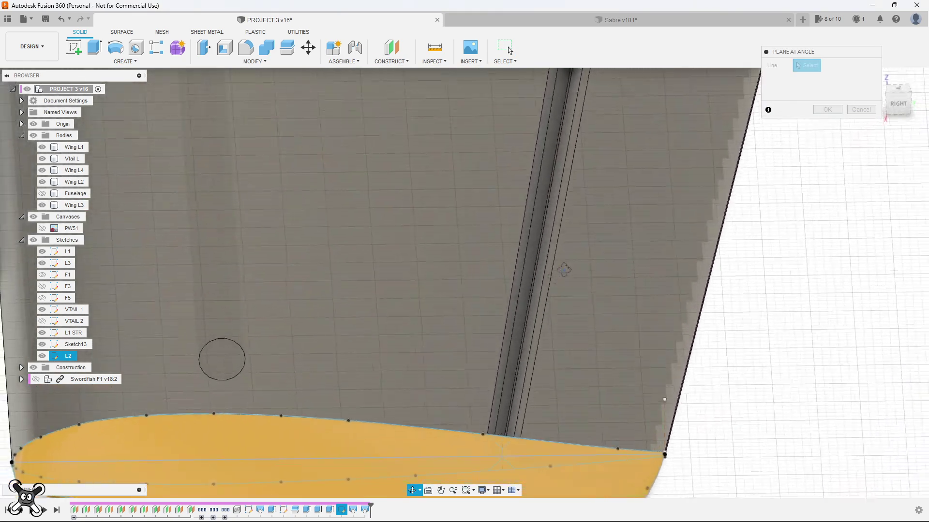
{"action": "scroll", "coordinate": [564, 270], "scroll_direction": "down", "scroll_amount": 5}
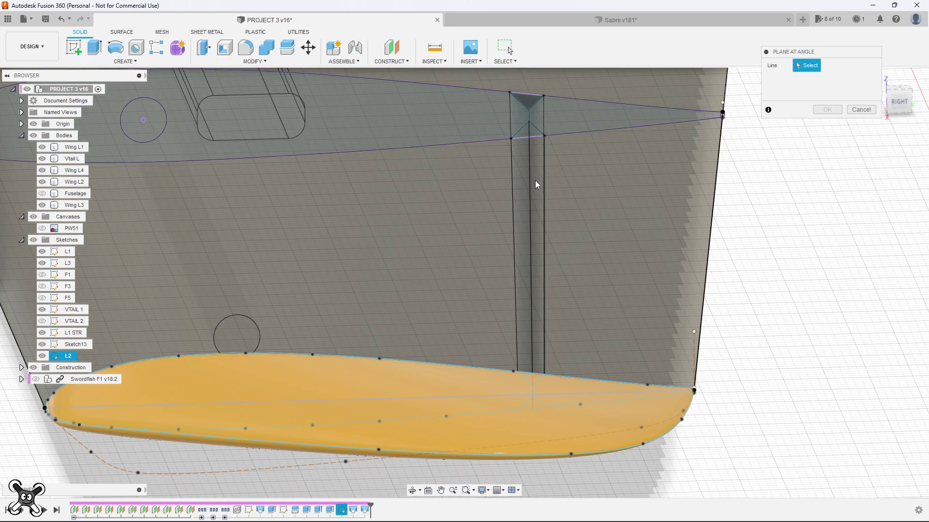
{"action": "scroll", "coordinate": [530, 113], "scroll_direction": "up", "scroll_amount": 3}
{"action": "left_click", "coordinate": [534, 166]}
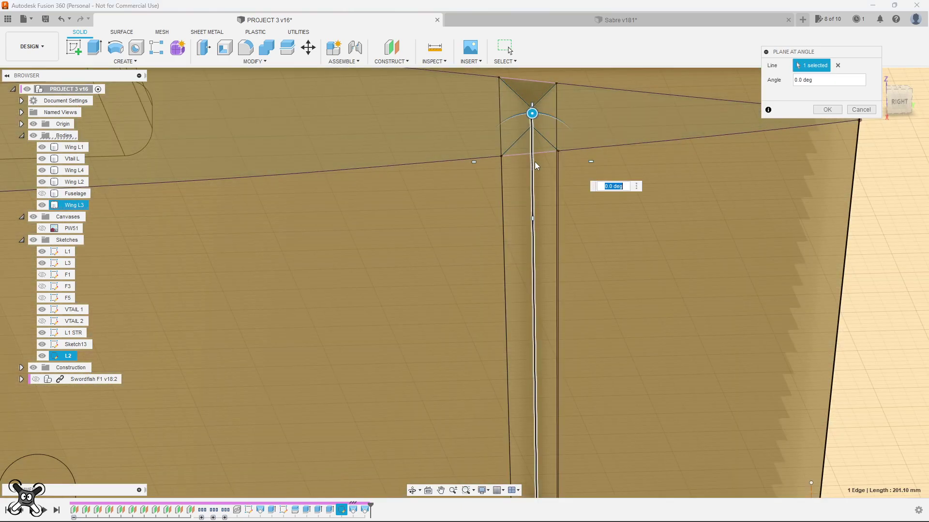
{"action": "mouse_move", "coordinate": [536, 166]}
{"action": "middle_mouse_down", "text": "shift"}
{"action": "mouse_move", "coordinate": [706, 261]}
{"action": "mouse_move", "coordinate": [617, 198]}
{"action": "middle_mouse_up", "text": "shift"}
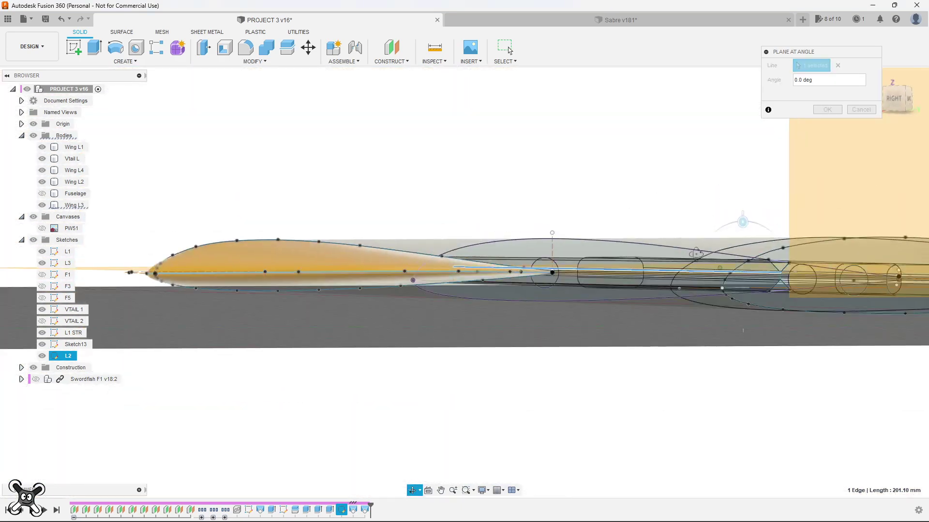
{"action": "left_click_drag", "start_coordinate": [553, 177], "coordinate": [630, 227]}
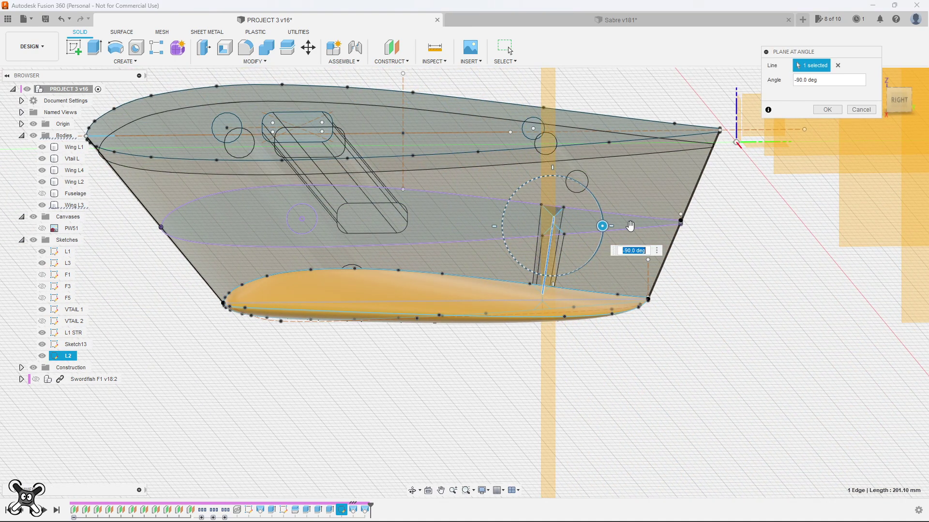
{"action": "left_click", "coordinate": [820, 110]}
{"action": "scroll", "coordinate": [687, 298], "scroll_direction": "down", "scroll_amount": 3}
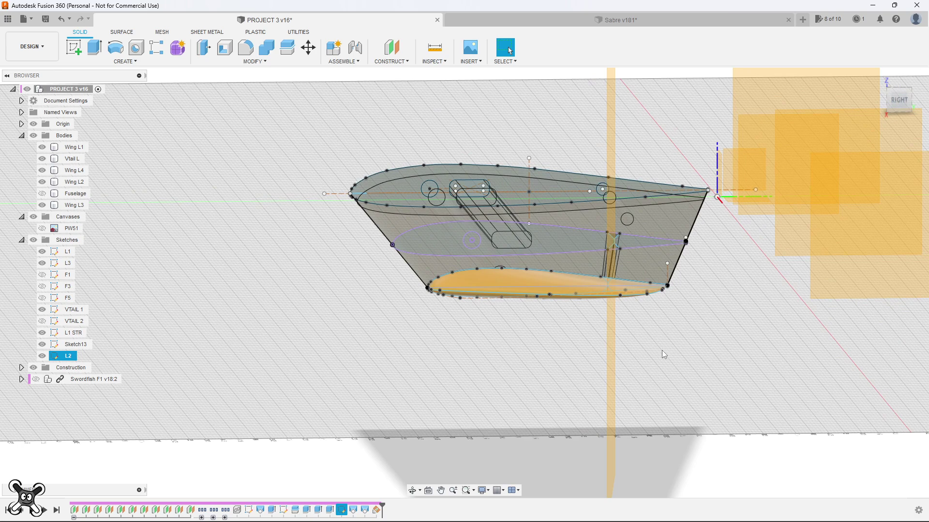
{"action": "middle_click_drag", "start_coordinate": [664, 355], "coordinate": [604, 327], "text": "shift"}
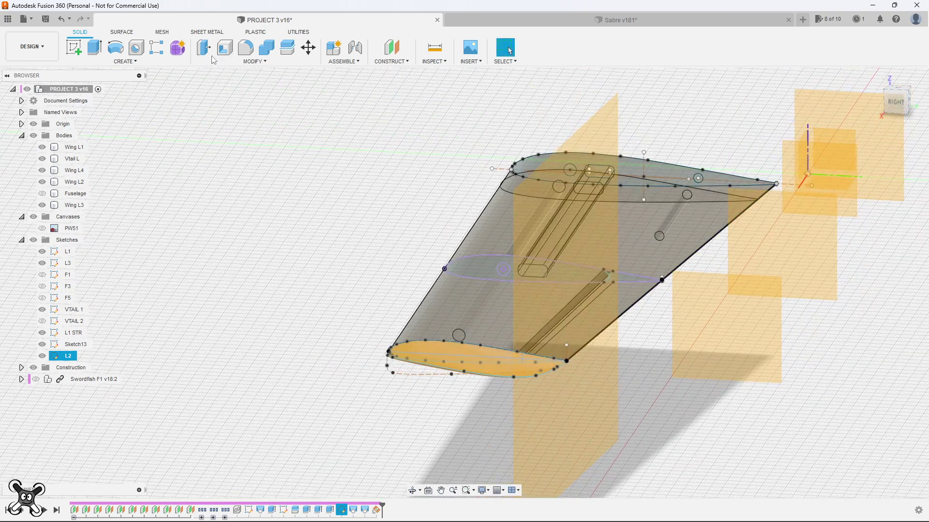
Split Wing L3 into two bodies at the new angled plane.
{"action": "left_click", "coordinate": [241, 64]}
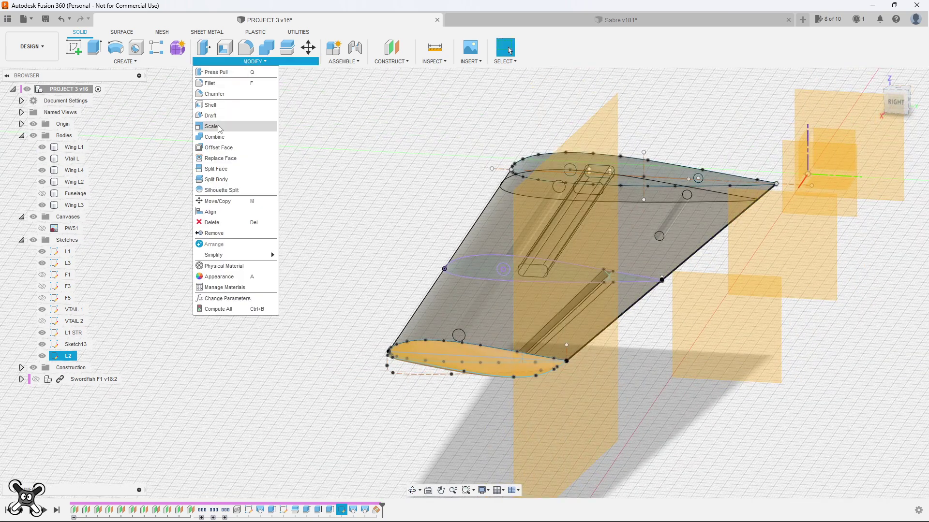
{"action": "left_click", "coordinate": [222, 182]}
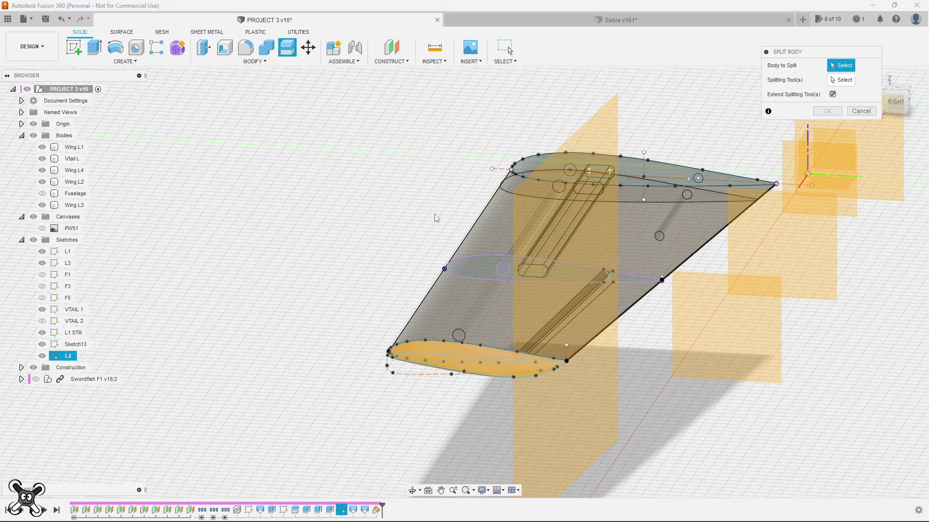
{"action": "left_click", "coordinate": [467, 286]}
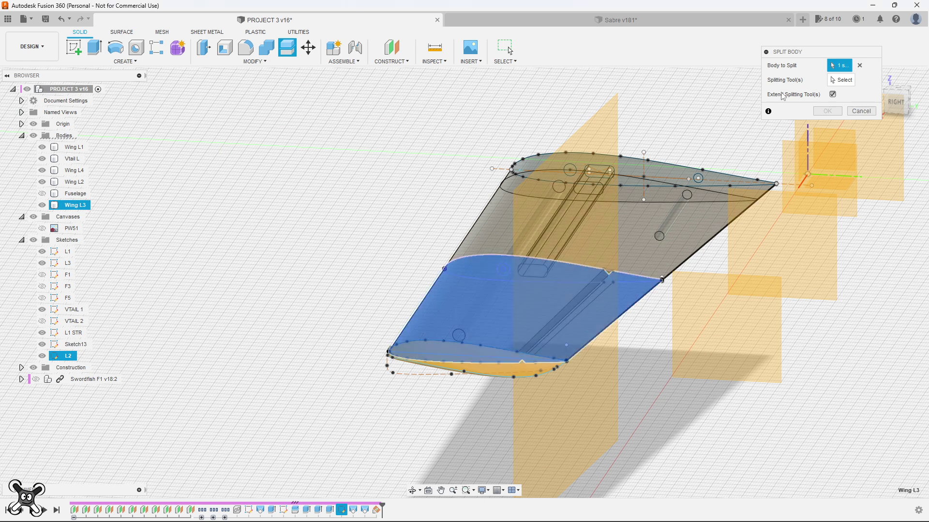
{"action": "left_click", "coordinate": [608, 127]}
{"action": "left_click", "coordinate": [827, 110]}
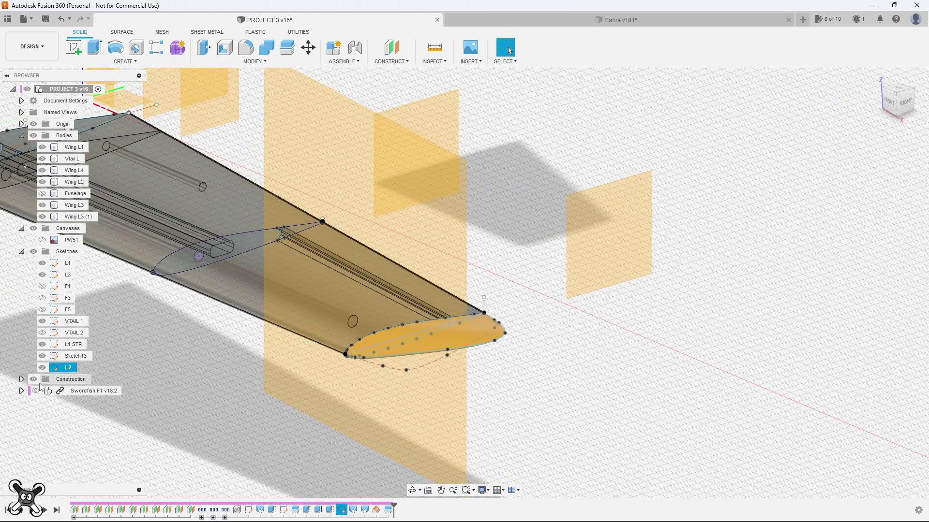
Hide construction geometry, paint the split-off piece red glossy enamel, and rename it Aileron L.
{"action": "left_click", "coordinate": [34, 380]}
{"action": "scroll", "coordinate": [455, 359], "scroll_direction": "down", "scroll_amount": 3}
{"action": "key", "text": "a"}
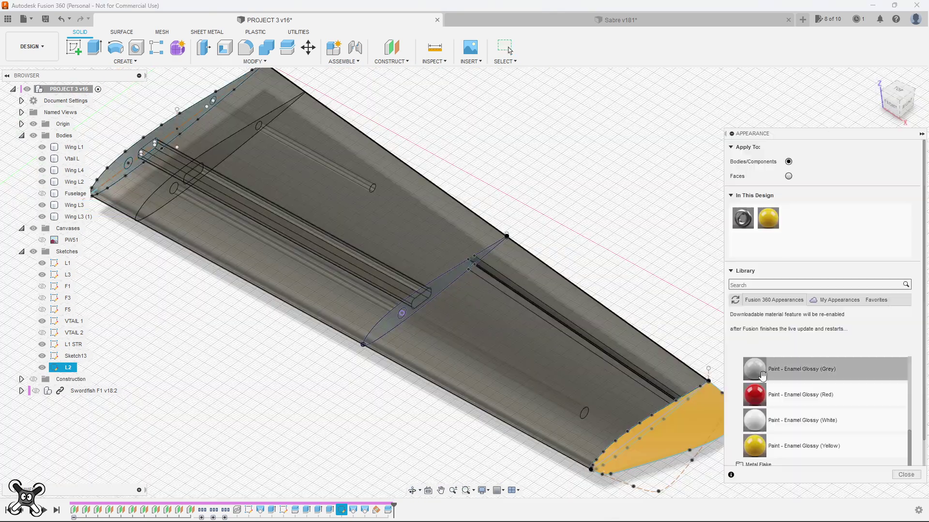
{"action": "left_click_drag", "start_coordinate": [754, 394], "coordinate": [638, 341]}
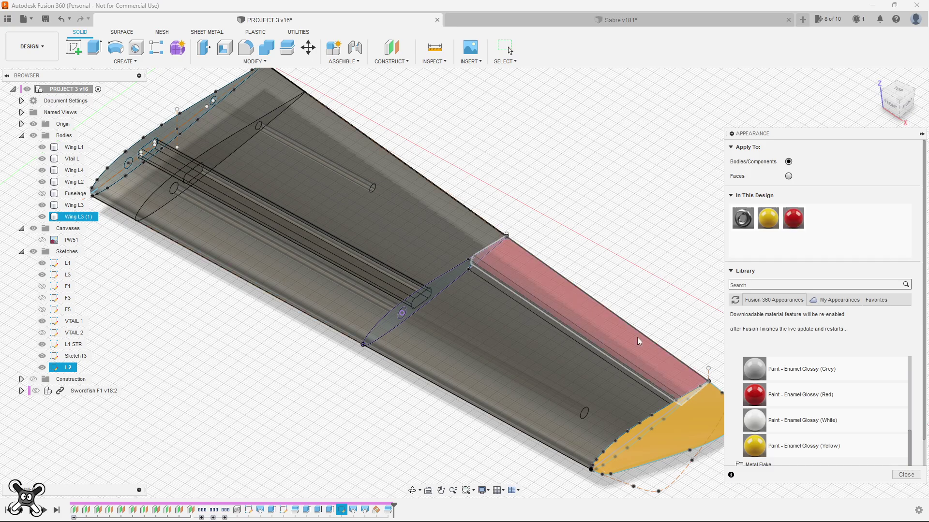
{"action": "left_click", "coordinate": [732, 134]}
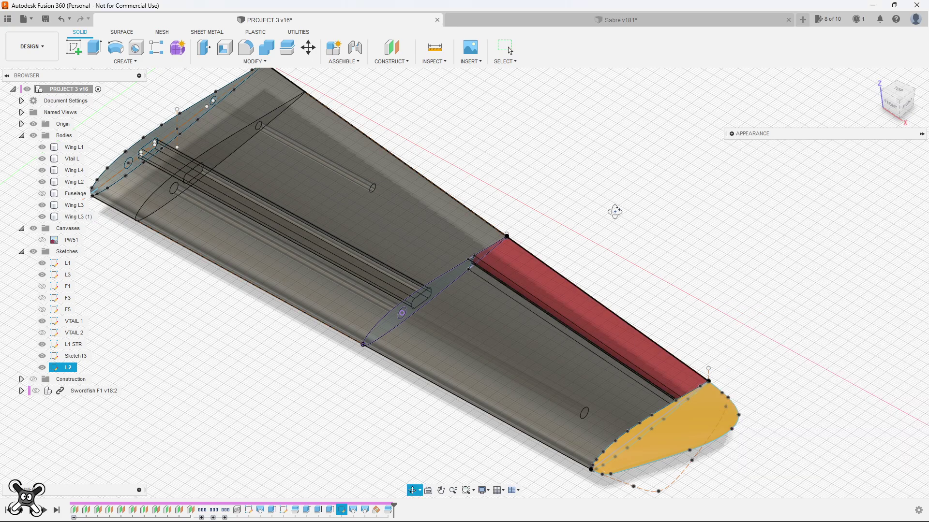
{"action": "middle_click_drag", "start_coordinate": [614, 211], "coordinate": [515, 287], "text": "shift"}
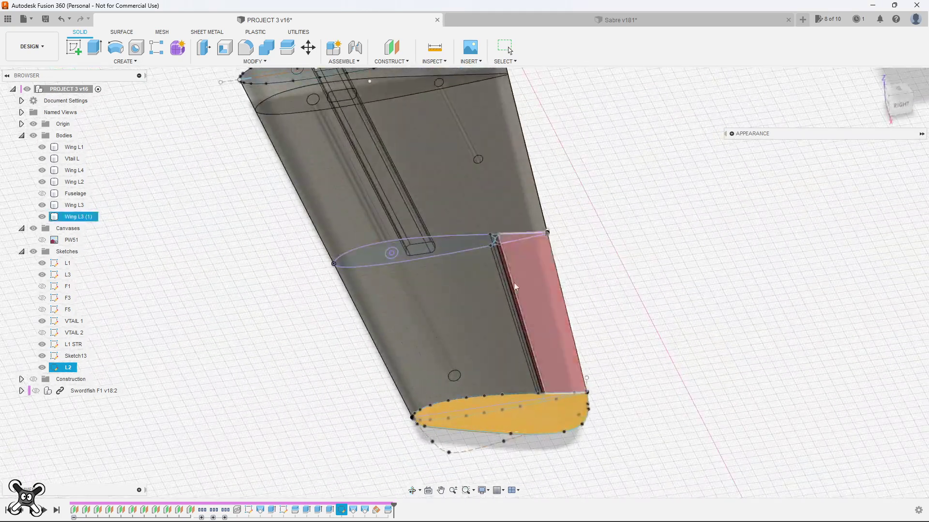
{"action": "double_click", "coordinate": [80, 217]}
{"action": "type", "text": "Aileron L"}
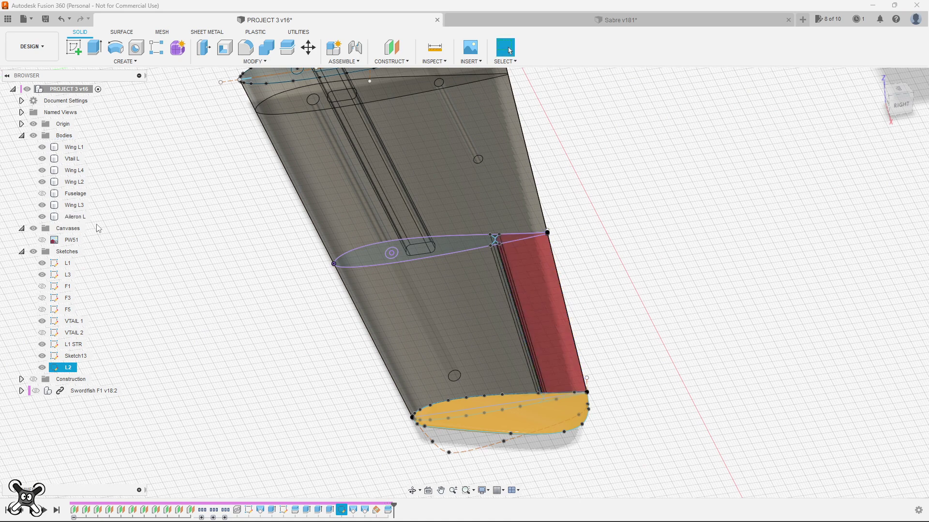
{"action": "scroll", "coordinate": [467, 145], "scroll_direction": "up", "scroll_amount": 3}
Create a section analysis from the wing-tip profile, offset 20 mm into the wing.
{"action": "left_click", "coordinate": [434, 61]}
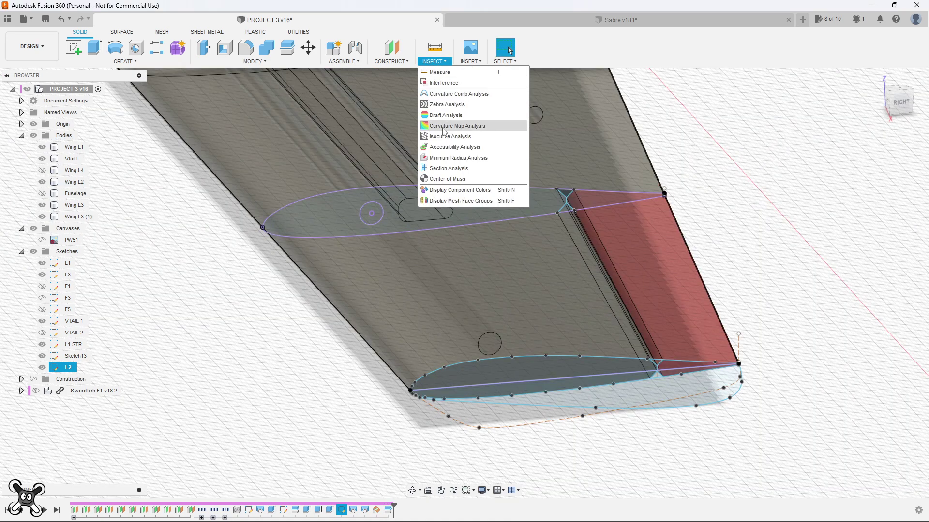
{"action": "left_click", "coordinate": [446, 168]}
{"action": "left_click", "coordinate": [559, 375]}
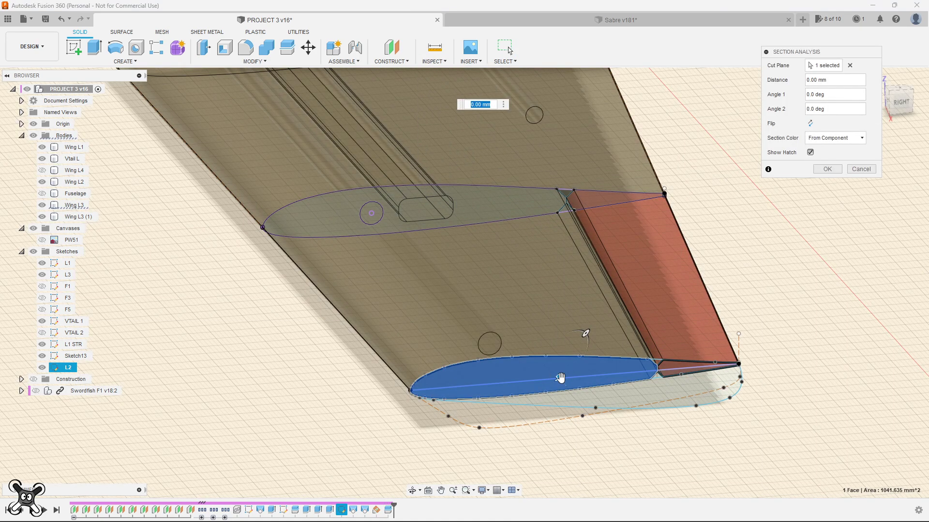
{"action": "left_click_drag", "start_coordinate": [560, 378], "coordinate": [485, 229]}
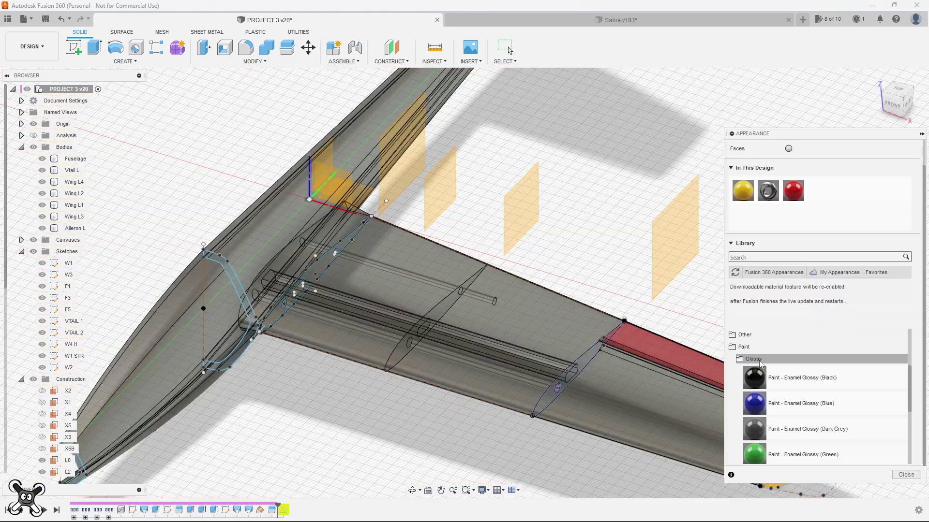
Paint Wing L1 green and Wing L2 blue glossy enamel, then reopen the 170 mm plane.
{"action": "left_click_drag", "start_coordinate": [755, 454], "coordinate": [377, 295]}
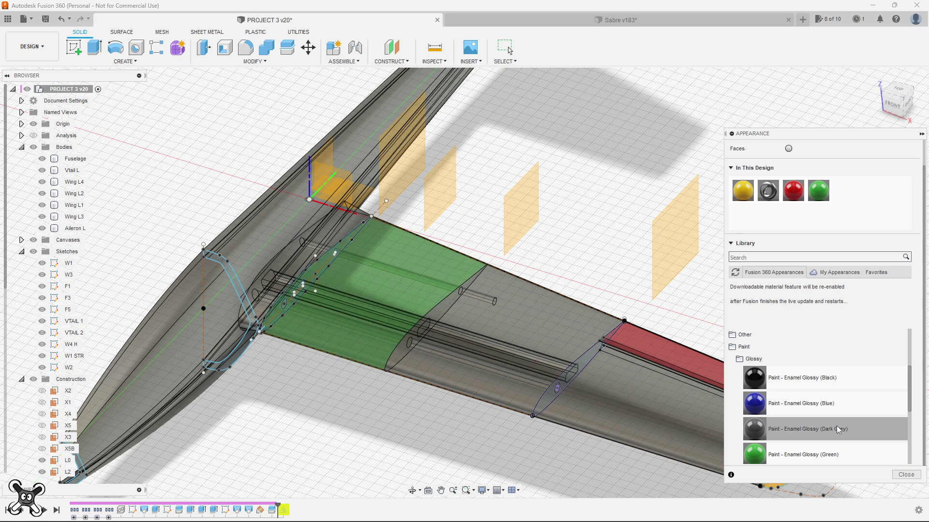
{"action": "left_click_drag", "start_coordinate": [755, 403], "coordinate": [483, 338]}
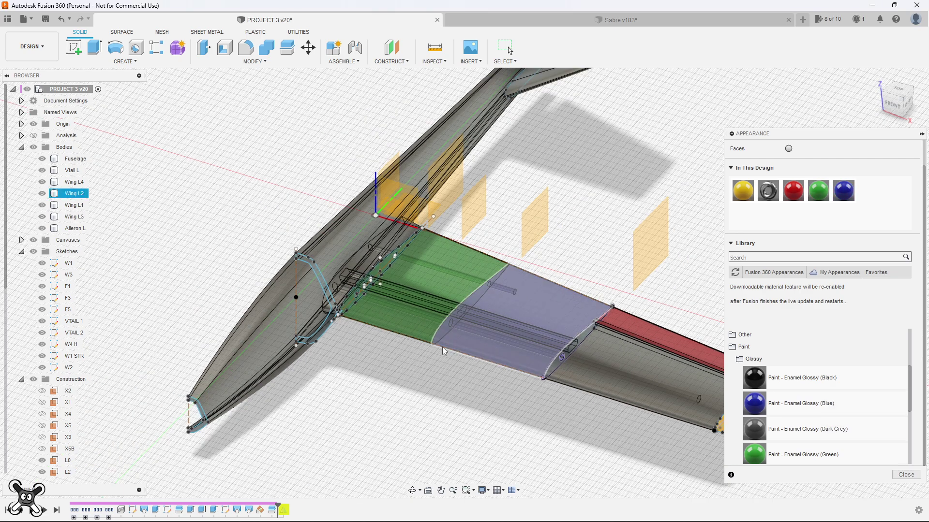
{"action": "middle_click_drag", "start_coordinate": [444, 352], "coordinate": [502, 196], "text": "shift"}
{"action": "key", "text": "Escape"}
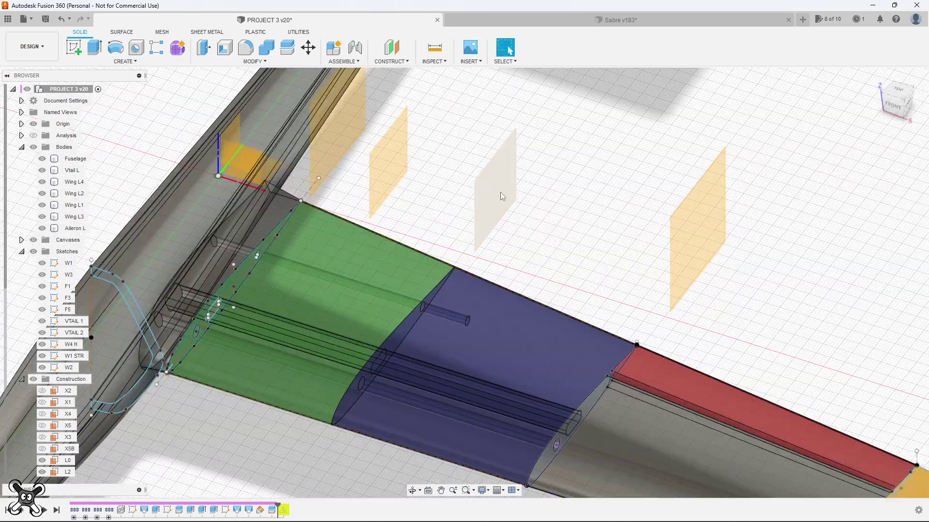
{"action": "right_click", "coordinate": [500, 193]}
{"action": "left_click", "coordinate": [514, 263]}
{"action": "type", "text": "180"}
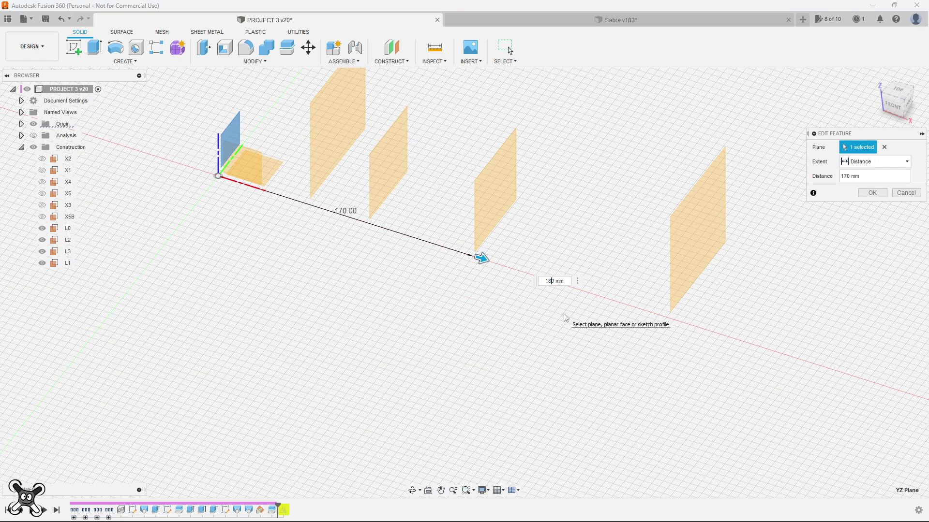
Change the construction plane's offset to 180 mm.
{"action": "key", "text": "Return"}
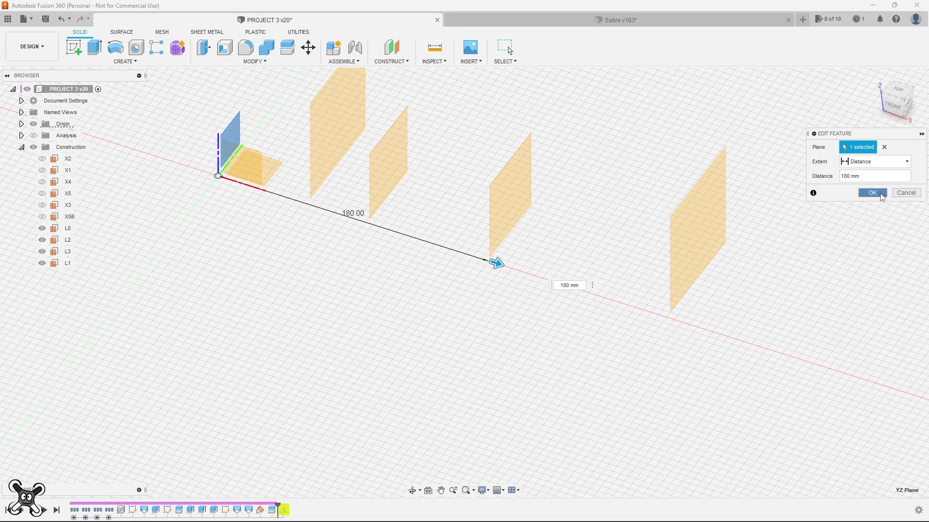
{"action": "key", "text": "Return"}
{"action": "scroll", "coordinate": [691, 227], "scroll_direction": "down", "scroll_amount": 1}
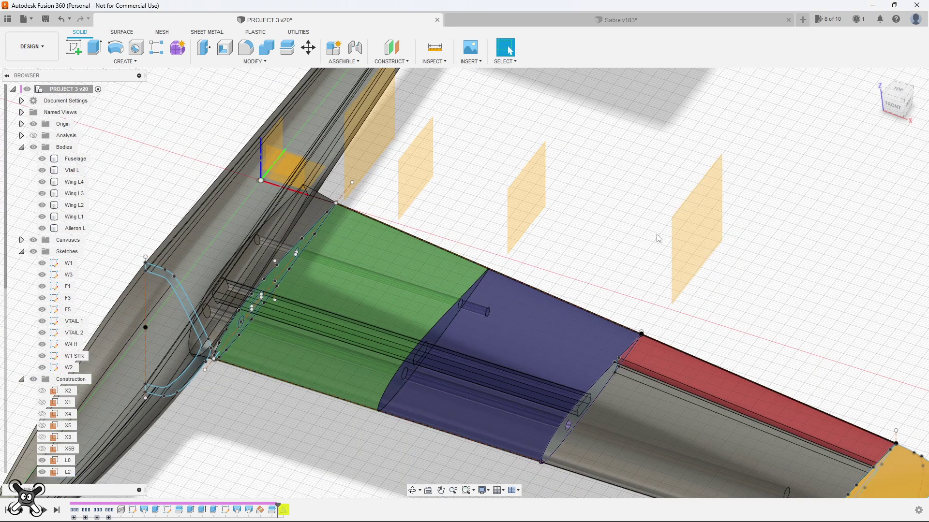
Measure the 120 mm spacing from the NACELLE plane to the L2 and L0 planes.
{"action": "left_click", "coordinate": [440, 52]}
{"action": "left_click", "coordinate": [525, 190]}
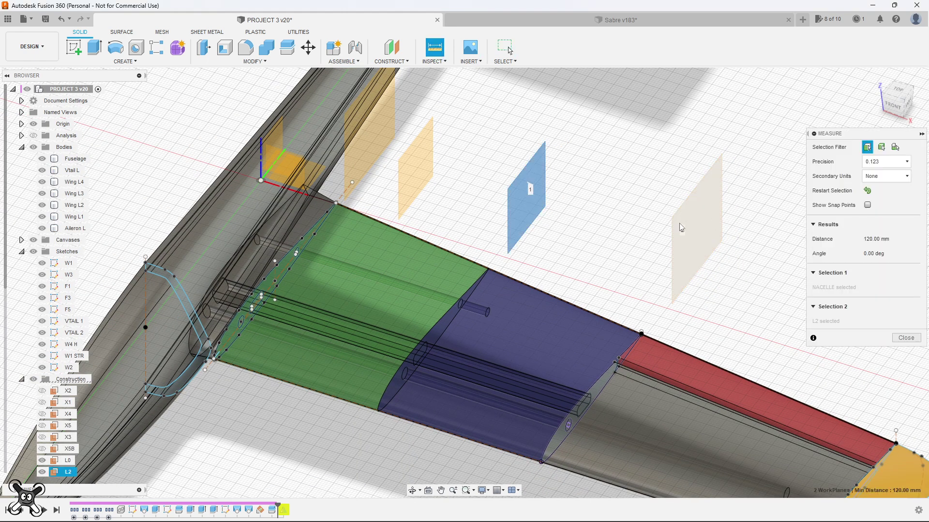
{"action": "left_click", "coordinate": [681, 227]}
{"action": "left_click", "coordinate": [465, 174]}
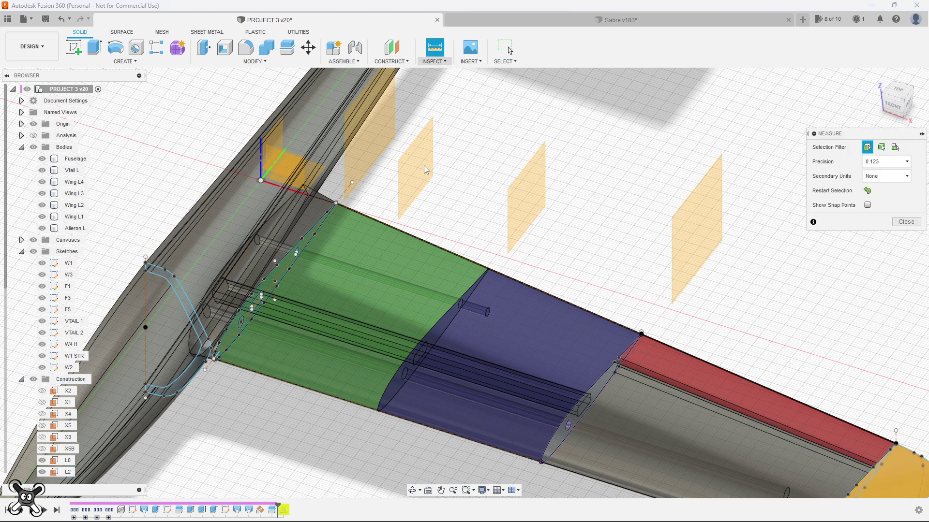
{"action": "left_click", "coordinate": [372, 150]}
{"action": "left_click", "coordinate": [522, 192]}
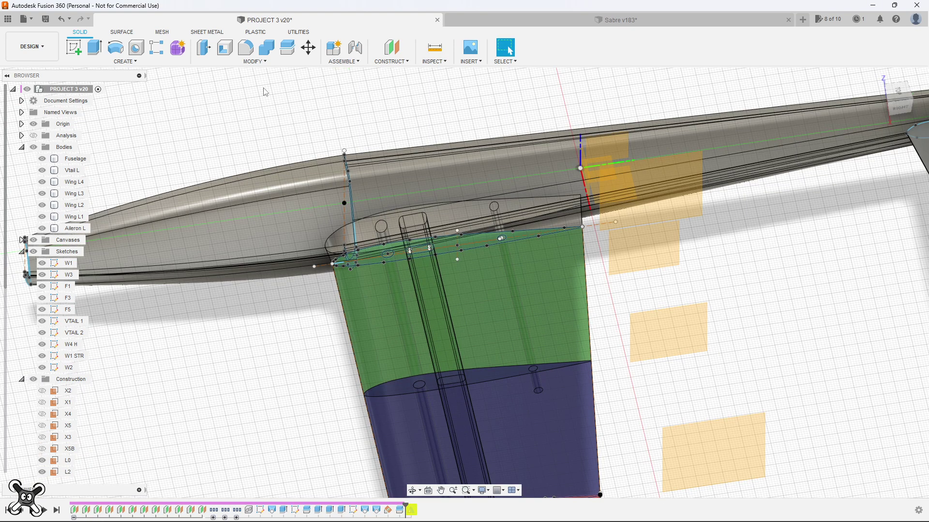
Add an offset construction plane on the XZ plane at 0 mm.
{"action": "left_click", "coordinate": [380, 62]}
{"action": "left_click", "coordinate": [392, 72]}
{"action": "left_click", "coordinate": [586, 161]}
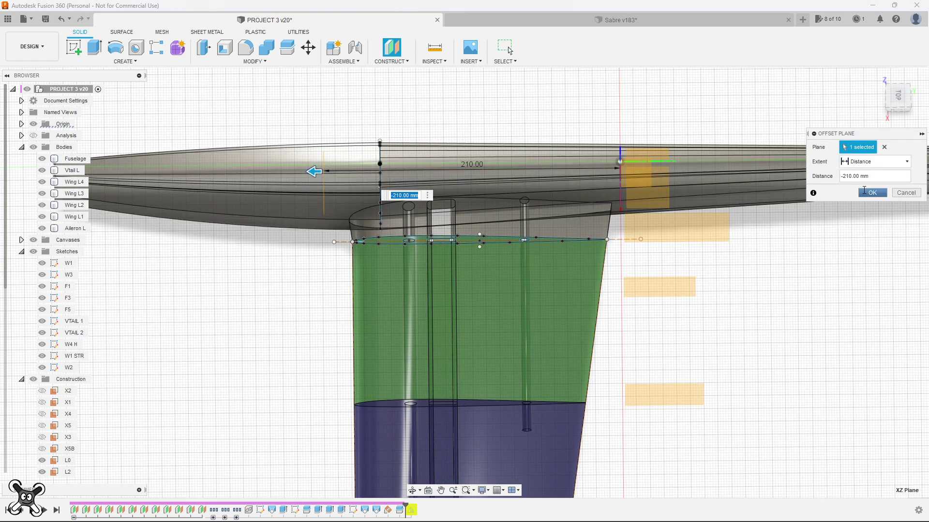
{"action": "type", "text": "-210"}
{"action": "left_click", "coordinate": [872, 192]}
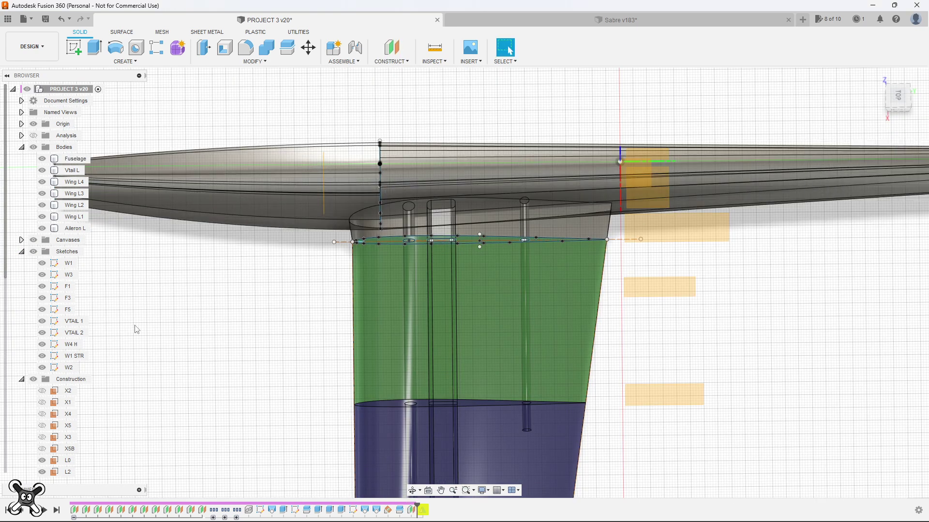
{"action": "scroll", "coordinate": [57, 341], "scroll_direction": "down", "scroll_amount": 5}
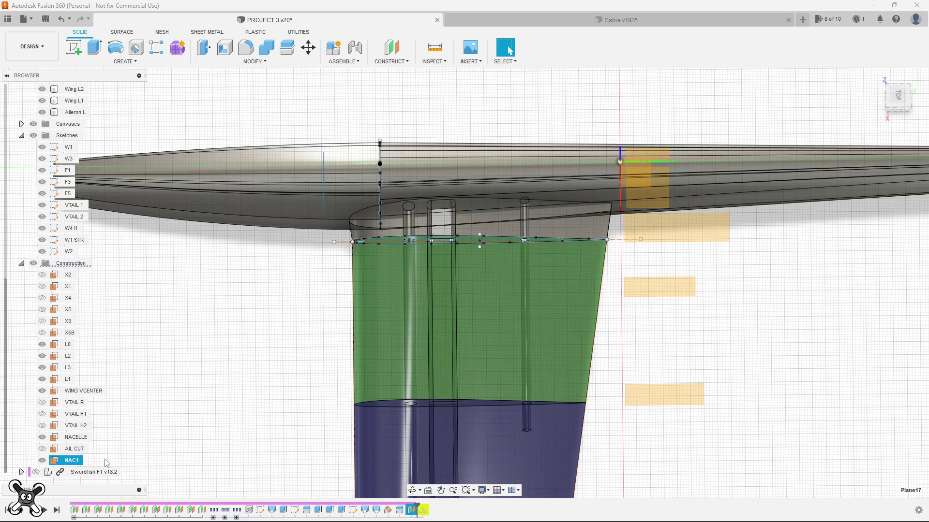
{"action": "middle_click_drag", "start_coordinate": [107, 464], "coordinate": [207, 363], "text": "shift"}
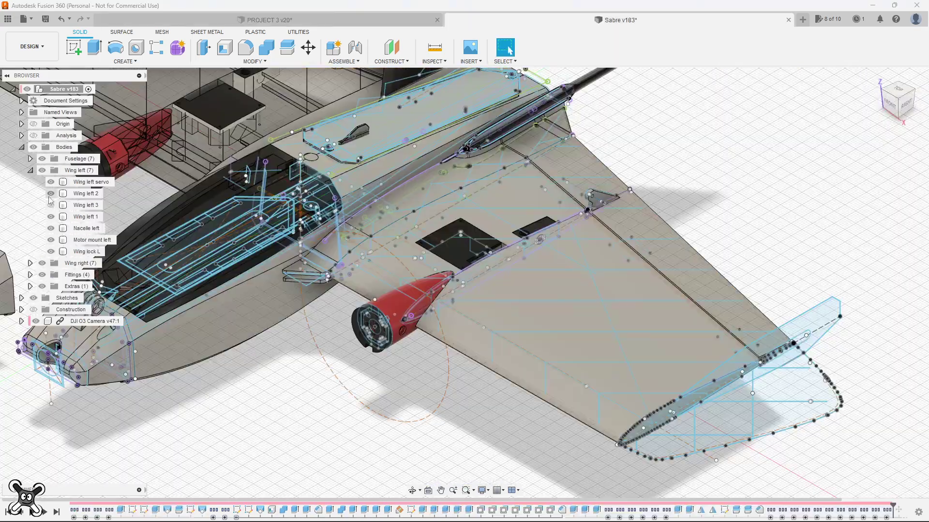
In the Sabre design, open the nacelle's round mount sketch for editing.
{"action": "left_click", "coordinate": [51, 194]}
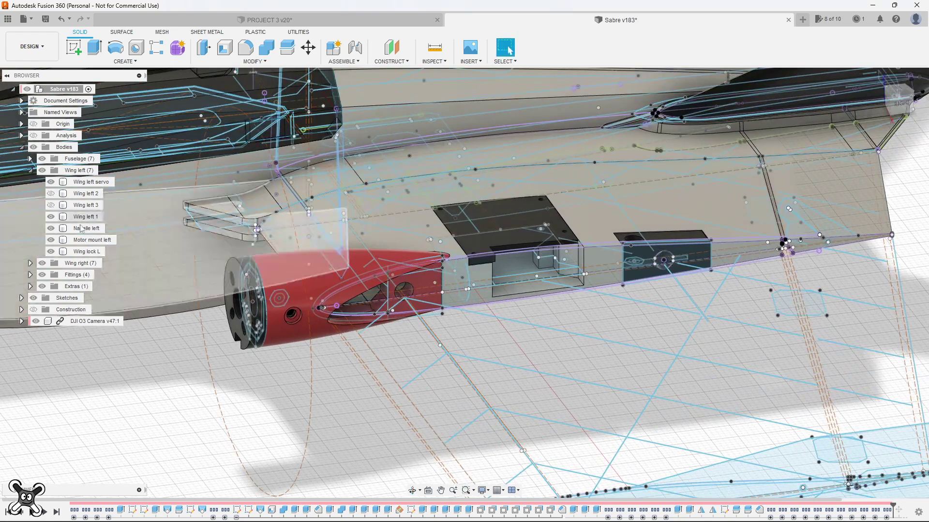
{"action": "middle_click_drag", "start_coordinate": [271, 309], "coordinate": [381, 383], "text": "shift"}
{"action": "scroll", "coordinate": [428, 397], "scroll_direction": "up", "scroll_amount": 3}
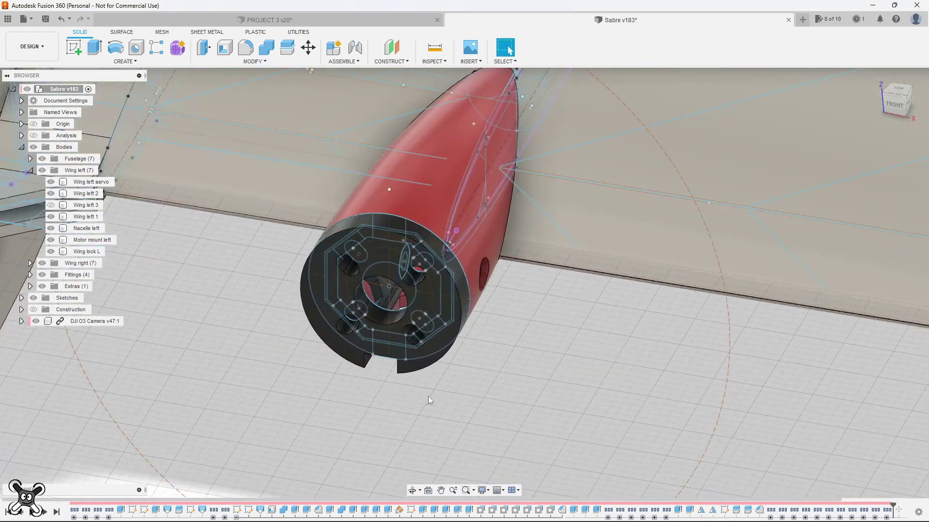
{"action": "right_click", "coordinate": [328, 284]}
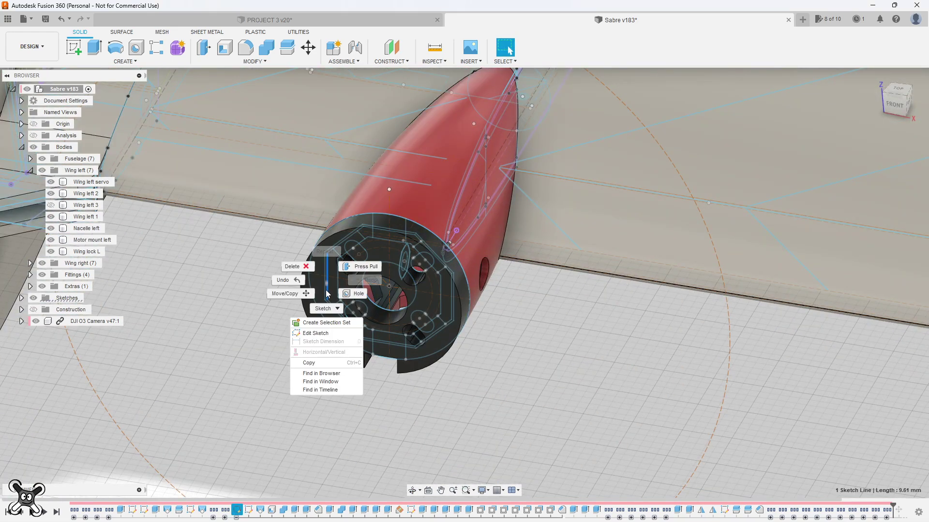
{"action": "left_click", "coordinate": [320, 328]}
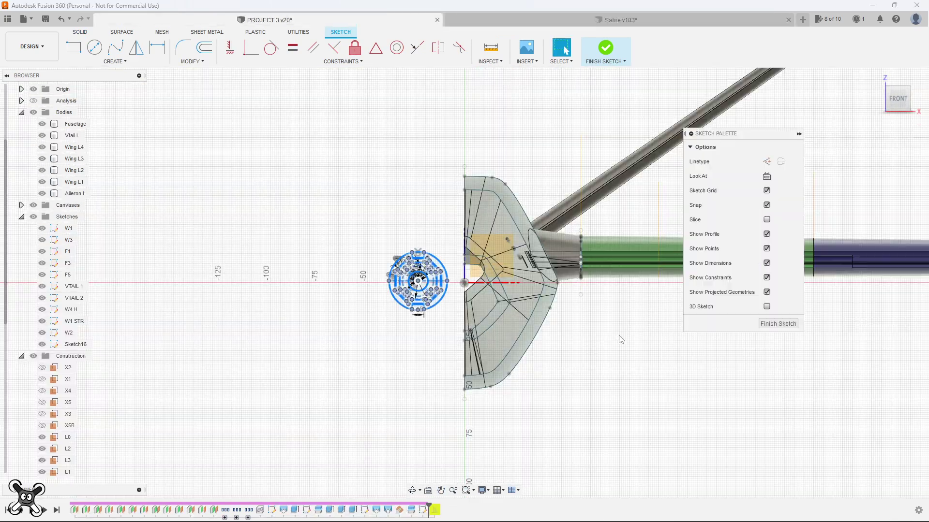
Move the pasted nacelle mount geometry 148 mm along X.
{"action": "key", "text": "m"}
{"action": "middle_click_drag", "start_coordinate": [620, 339], "coordinate": [414, 328]}
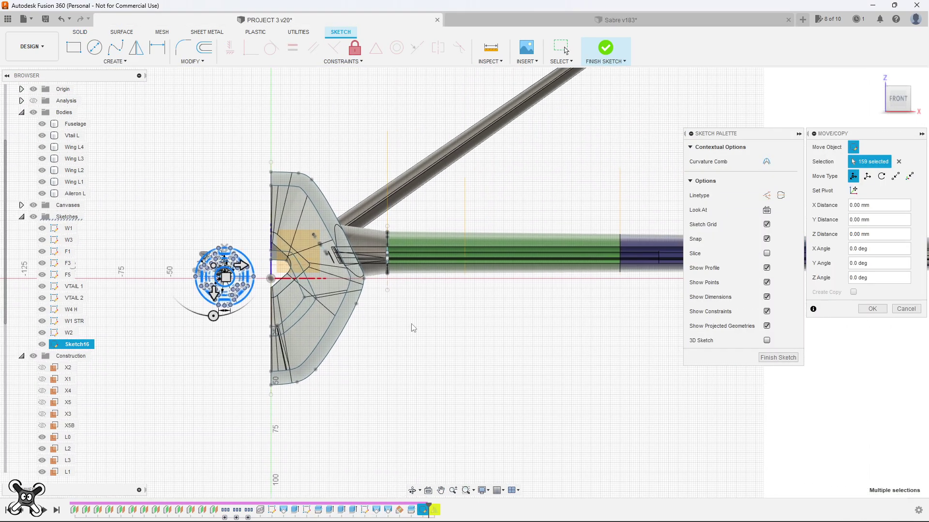
{"action": "left_click_drag", "start_coordinate": [241, 263], "coordinate": [526, 264]}
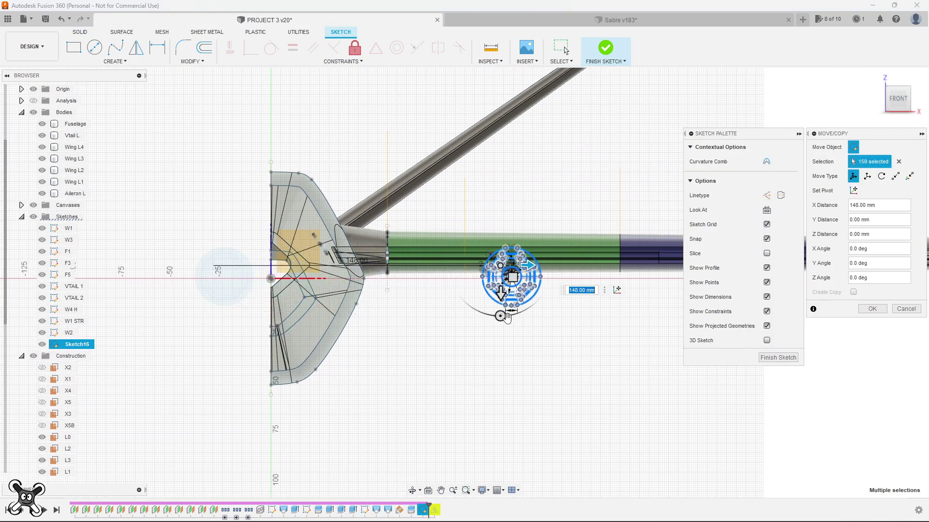
{"action": "scroll", "coordinate": [558, 347], "scroll_direction": "up", "scroll_amount": 2}
{"action": "scroll", "coordinate": [559, 347], "scroll_direction": "up", "scroll_amount": 1}
{"action": "scroll", "coordinate": [544, 290], "scroll_direction": "up", "scroll_amount": 2}
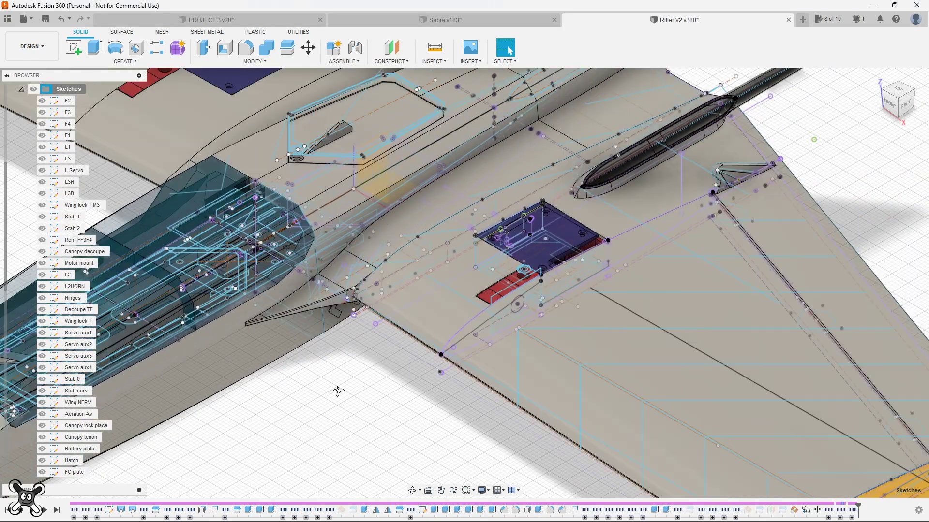
In Rifter V2, open the L Servo plate sketch for editing.
{"action": "scroll", "coordinate": [497, 266], "scroll_direction": "up", "scroll_amount": 5}
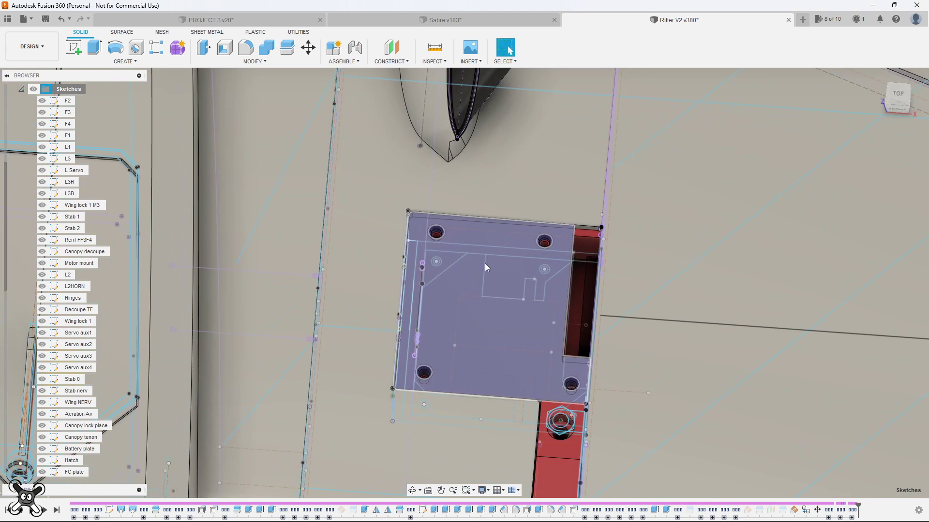
{"action": "right_click", "coordinate": [476, 254]}
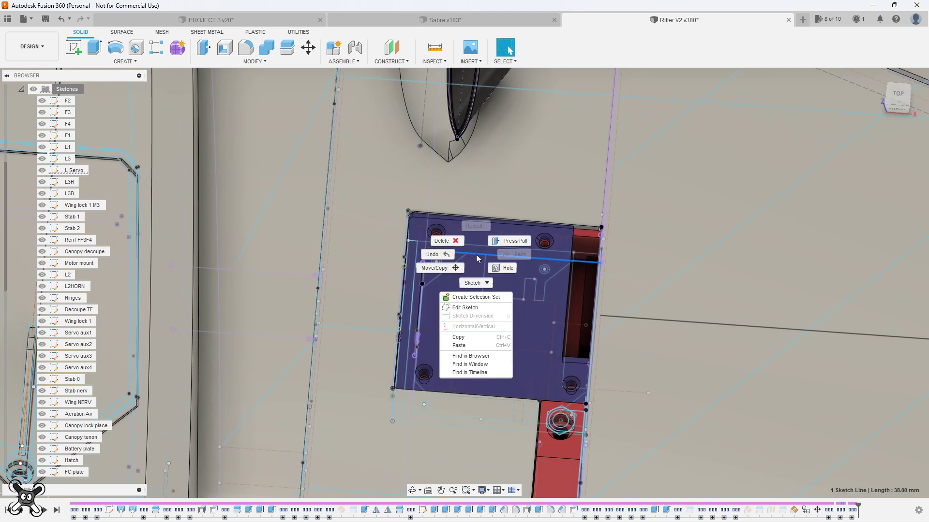
{"action": "left_click", "coordinate": [477, 310]}
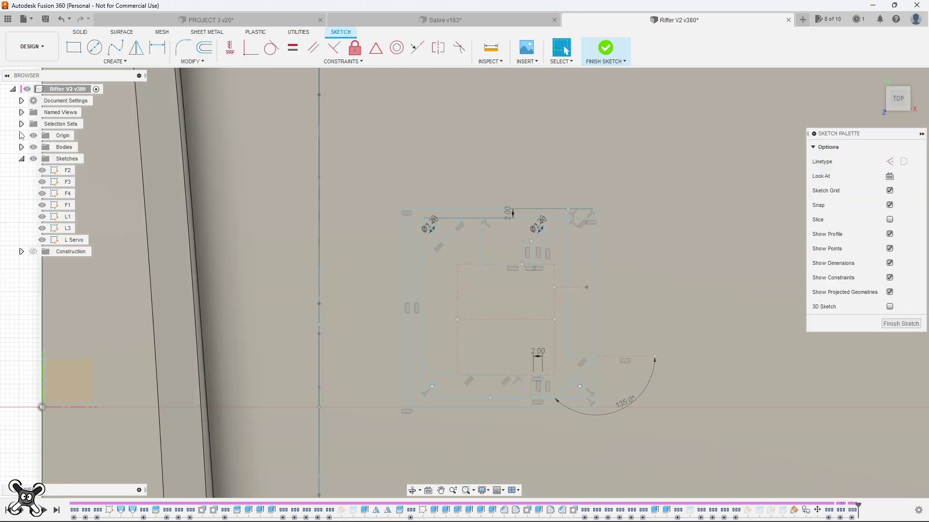
Hide bodies, copy all the square servo-plate geometry, and return to PROJECT 3.
{"action": "left_click", "coordinate": [33, 147]}
{"action": "scroll", "coordinate": [587, 376], "scroll_direction": "up", "scroll_amount": 2}
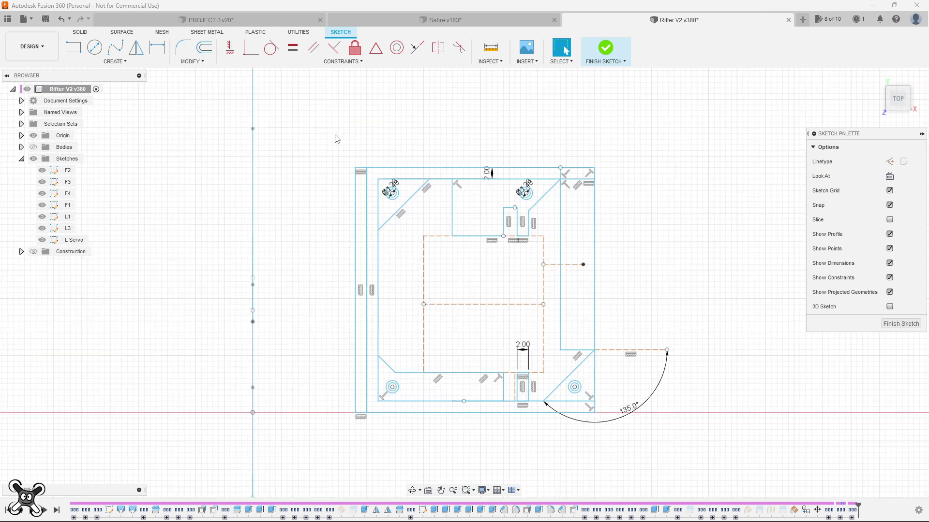
{"action": "left_click_drag", "start_coordinate": [336, 137], "coordinate": [610, 450]}
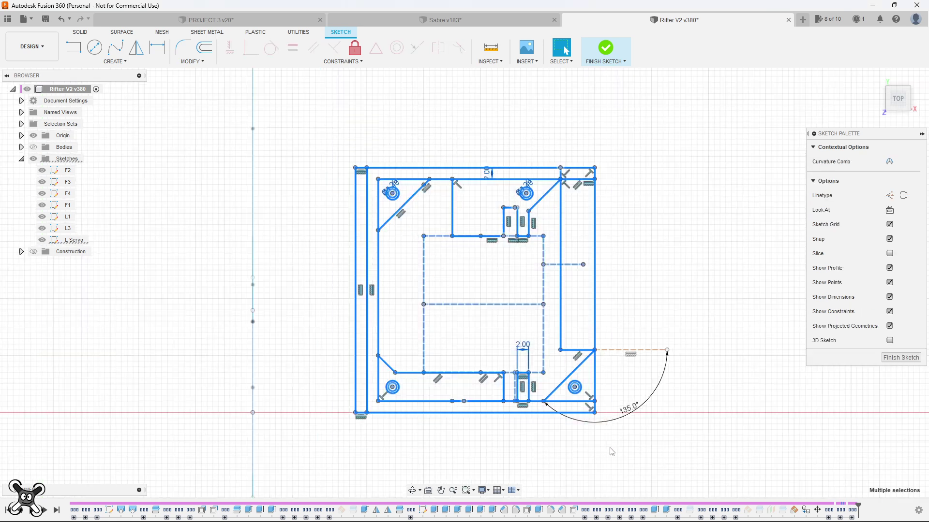
{"action": "right_click", "coordinate": [597, 323]}
{"action": "left_click", "coordinate": [586, 431]}
{"action": "left_click", "coordinate": [208, 20]}
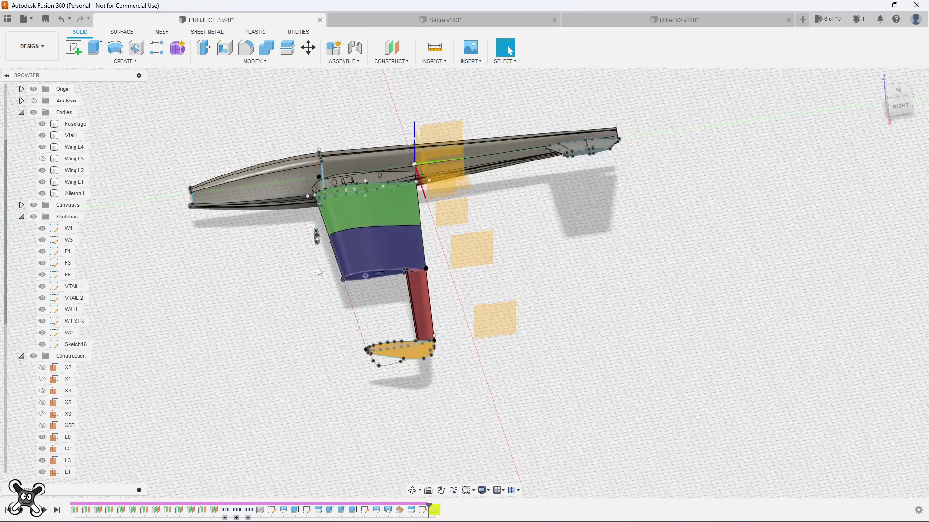
Create a new sketch on the origin plane and paste the copied plate geometry.
{"action": "middle_click_drag", "start_coordinate": [317, 268], "coordinate": [352, 280], "text": "shift"}
{"action": "scroll", "coordinate": [352, 280], "scroll_direction": "up", "scroll_amount": 5}
{"action": "left_click", "coordinate": [74, 47]}
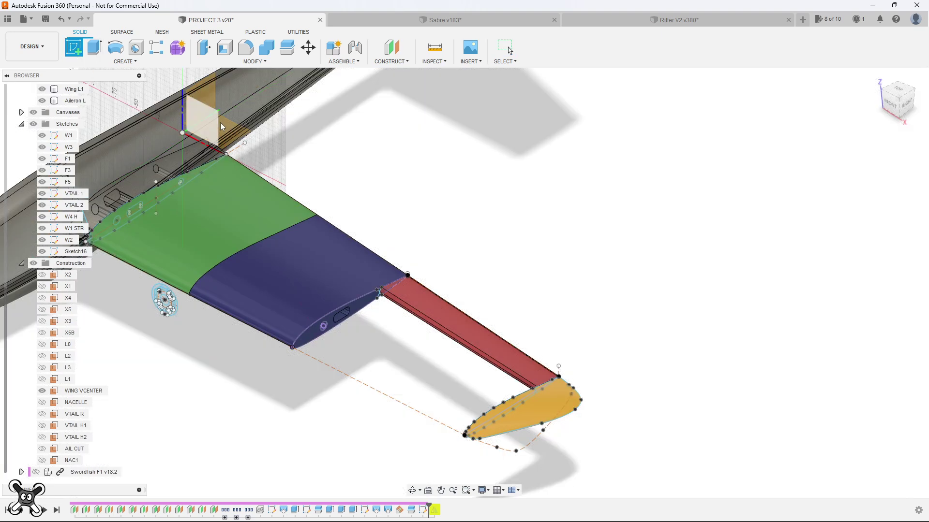
{"action": "left_click", "coordinate": [220, 127]}
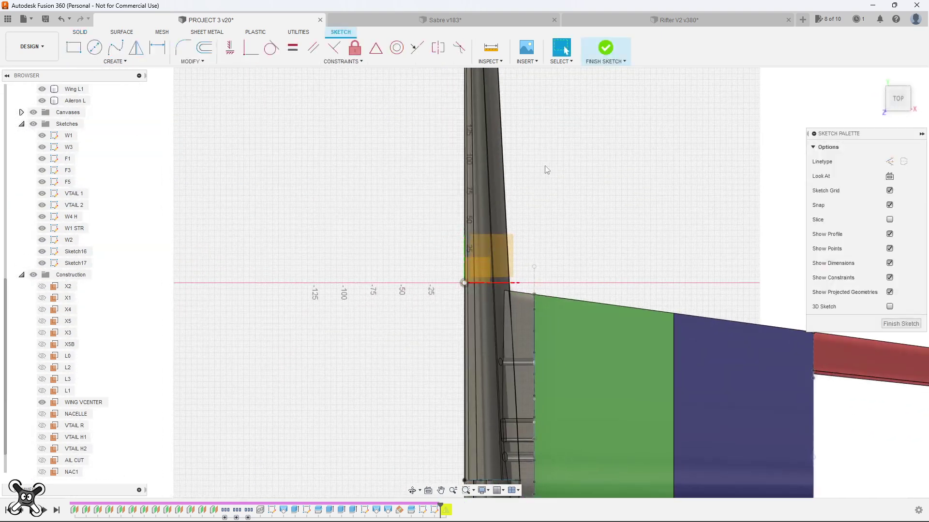
{"action": "key", "text": "ctrl+v"}
Move the plate outline to X 176 mm and Y -123 mm on the wing.
{"action": "middle_click_drag", "start_coordinate": [555, 170], "coordinate": [241, 103]}
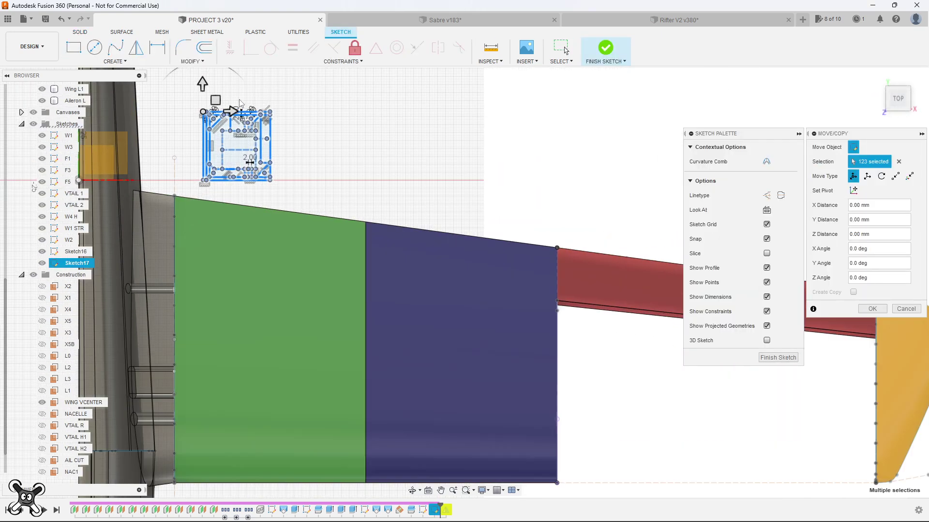
{"action": "left_click_drag", "start_coordinate": [231, 111], "coordinate": [510, 136]}
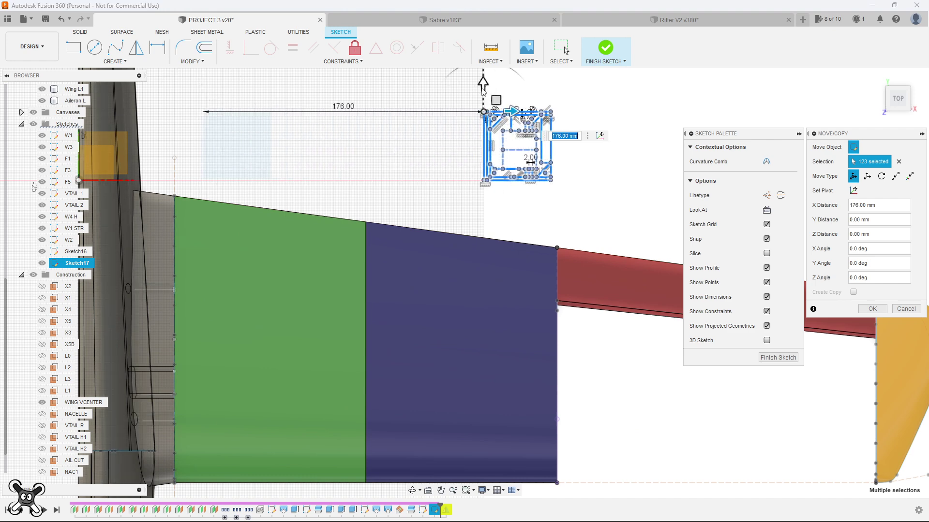
{"action": "left_click_drag", "start_coordinate": [483, 84], "coordinate": [483, 274]}
{"action": "scroll", "coordinate": [548, 206], "scroll_direction": "up", "scroll_amount": 2}
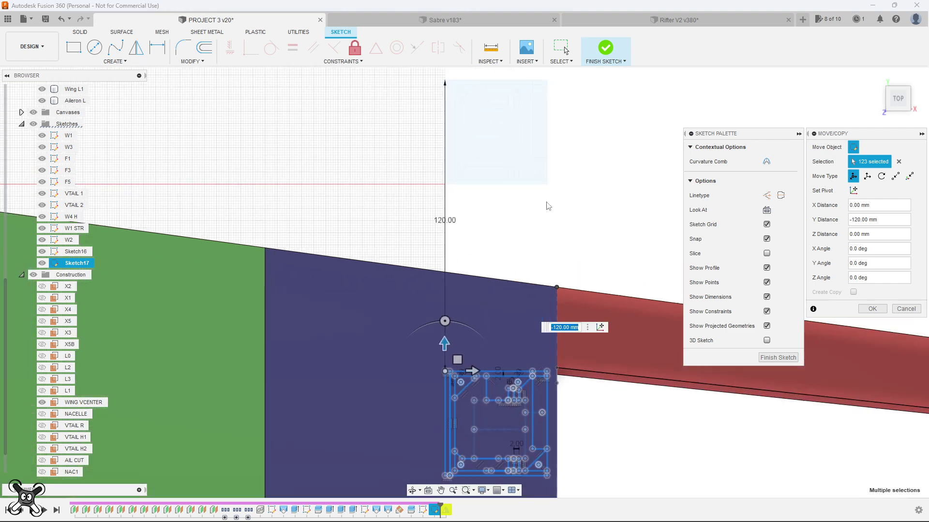
{"action": "middle_click_drag", "start_coordinate": [548, 207], "coordinate": [435, 58]}
{"action": "scroll", "coordinate": [352, 206], "scroll_direction": "up", "scroll_amount": 1}
{"action": "scroll", "coordinate": [351, 206], "scroll_direction": "up", "scroll_amount": 1}
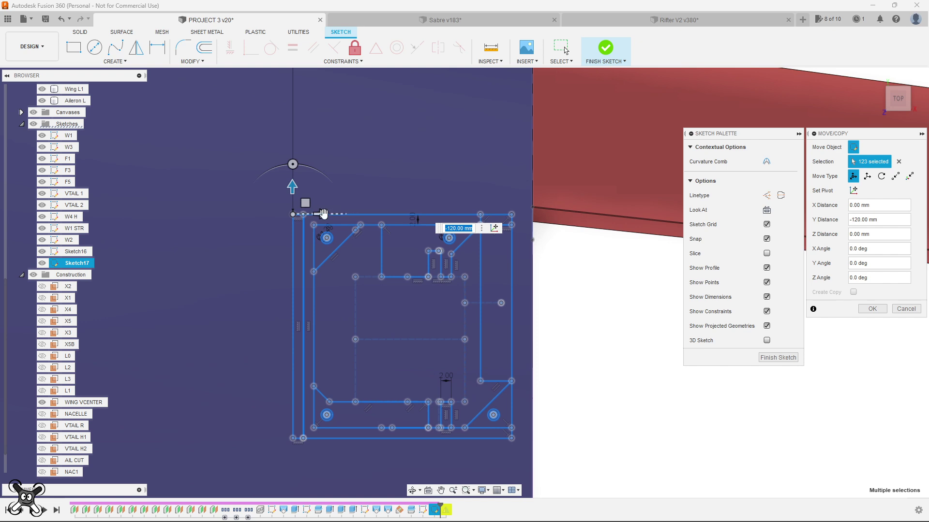
{"action": "left_click_drag", "start_coordinate": [323, 214], "coordinate": [334, 213]}
{"action": "left_click", "coordinate": [878, 310]}
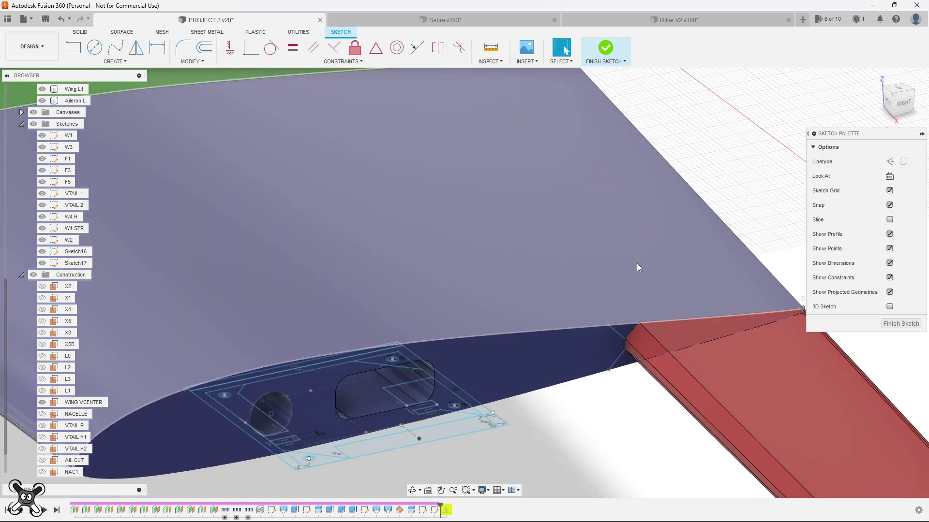
{"action": "mouse_move", "coordinate": [637, 264]}
{"action": "middle_mouse_down", "text": "shift"}
{"action": "mouse_move", "coordinate": [565, 386]}
{"action": "mouse_move", "coordinate": [541, 173]}
{"action": "middle_mouse_up", "text": "shift"}
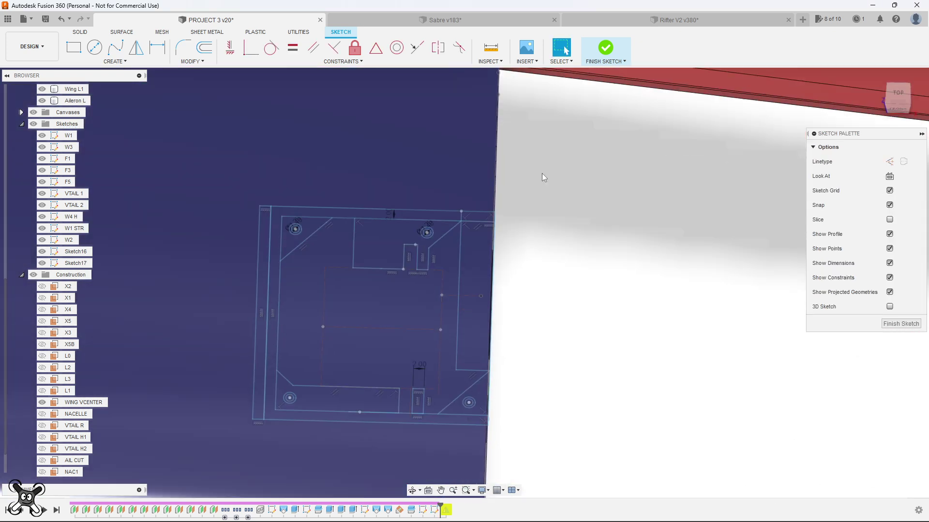
{"action": "scroll", "coordinate": [576, 277], "scroll_direction": "up", "scroll_amount": 3}
Reduce Extrude5's Side 1 distance from 240 mm to 198 mm, keeping Side 2 at 60 mm.
{"action": "left_click", "coordinate": [577, 272]}
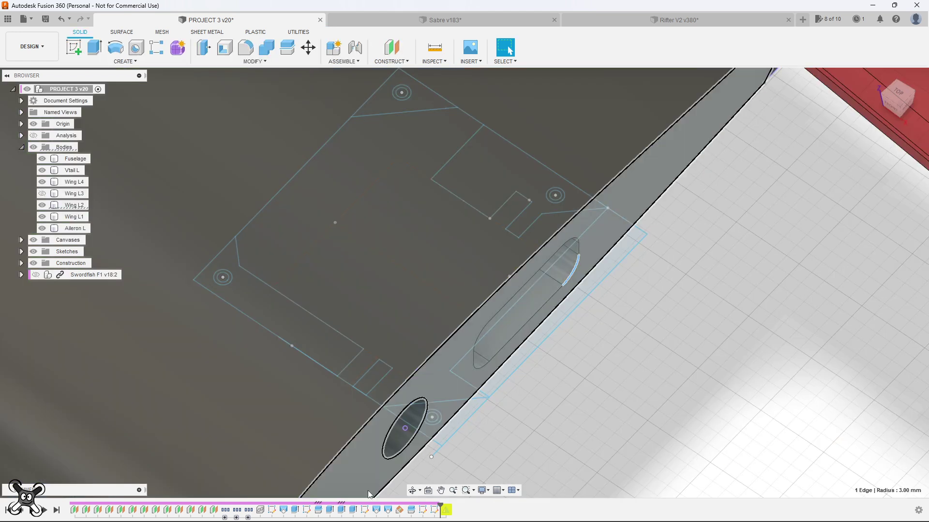
{"action": "right_click", "coordinate": [342, 511]}
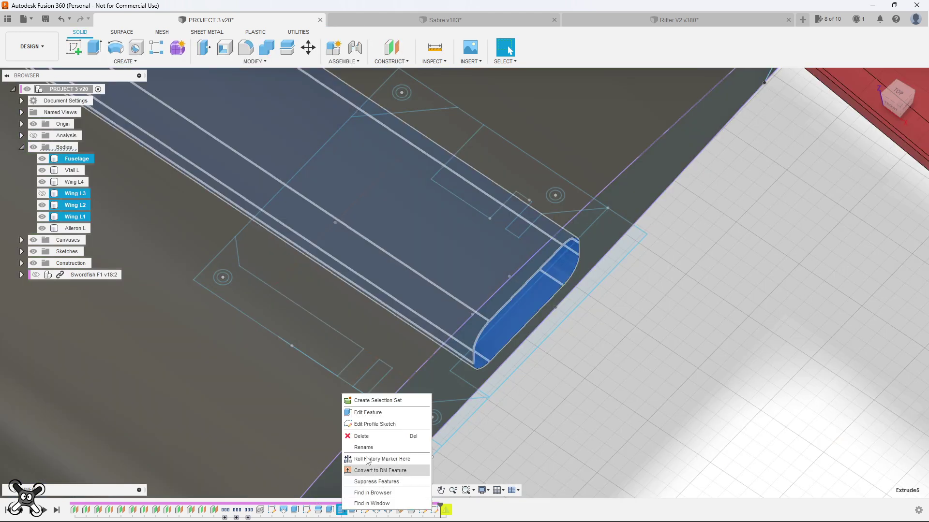
{"action": "left_click", "coordinate": [372, 412]}
{"action": "scroll", "coordinate": [503, 342], "scroll_direction": "up", "scroll_amount": 2}
{"action": "scroll", "coordinate": [490, 337], "scroll_direction": "up", "scroll_amount": 2}
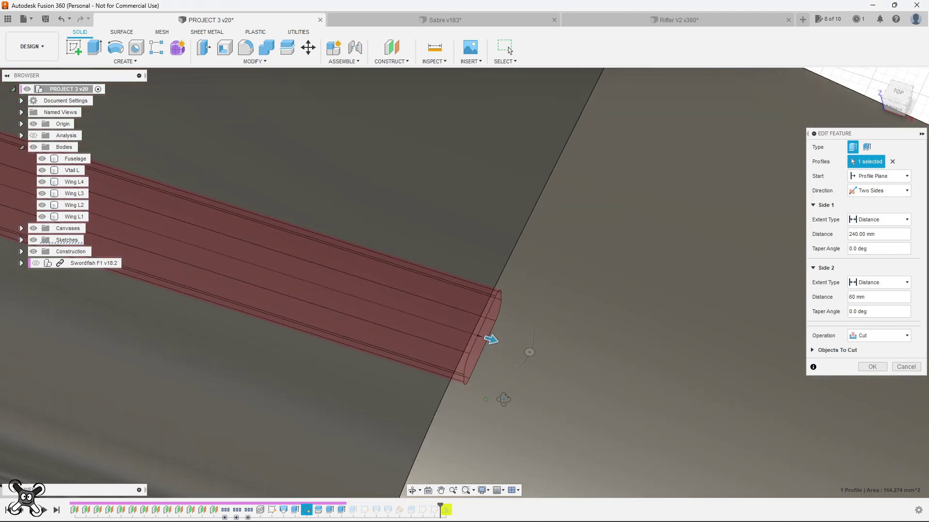
{"action": "scroll", "coordinate": [492, 341], "scroll_direction": "up", "scroll_amount": 2}
{"action": "left_click_drag", "start_coordinate": [481, 338], "coordinate": [261, 326]}
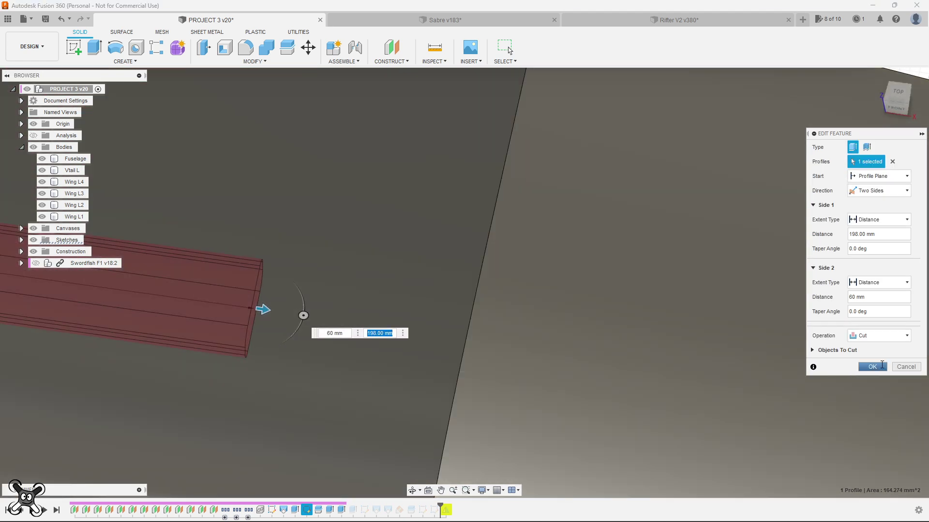
{"action": "left_click", "coordinate": [872, 367]}
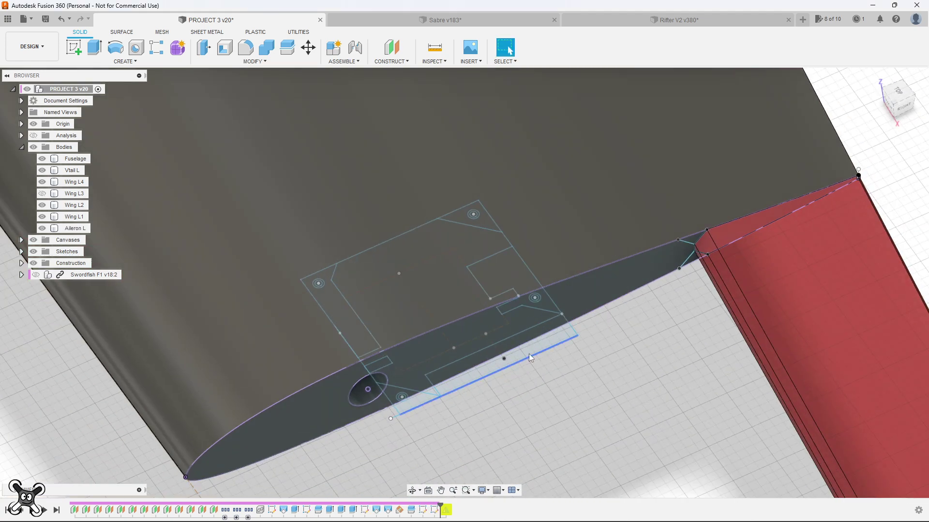
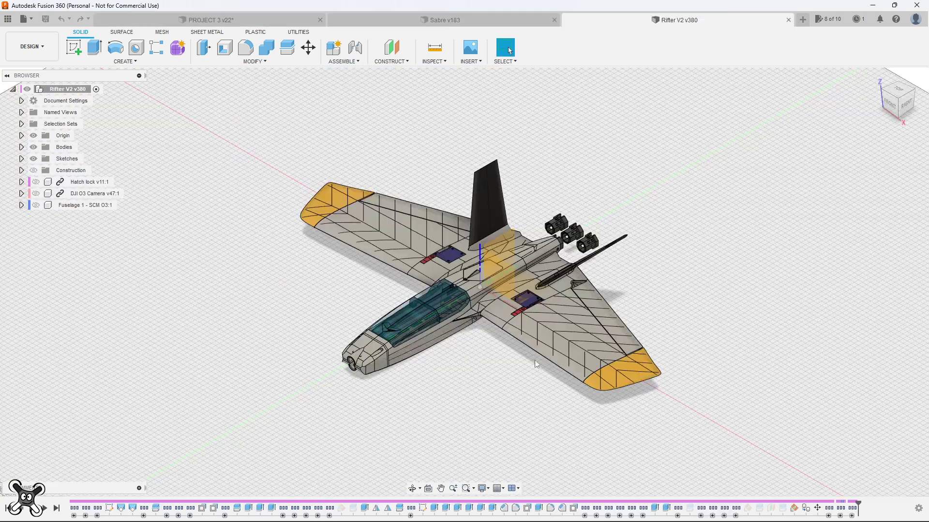
Copy all L2HORN sketch geometry from Rifter V2 and switch to the PROJECT 3 design.
{"action": "scroll", "coordinate": [535, 363], "scroll_direction": "up", "scroll_amount": 3}
{"action": "scroll", "coordinate": [649, 249], "scroll_direction": "up", "scroll_amount": 4}
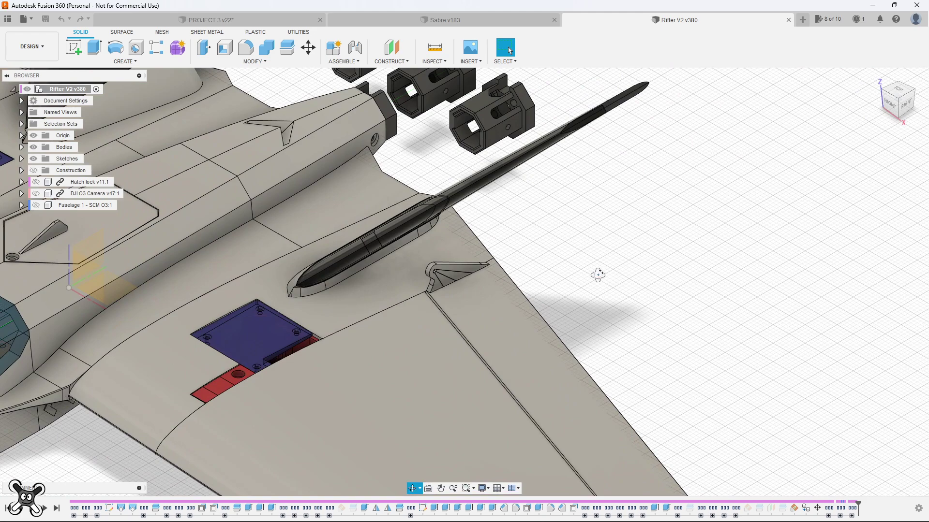
{"action": "middle_click_drag", "start_coordinate": [598, 275], "coordinate": [659, 284], "text": "shift"}
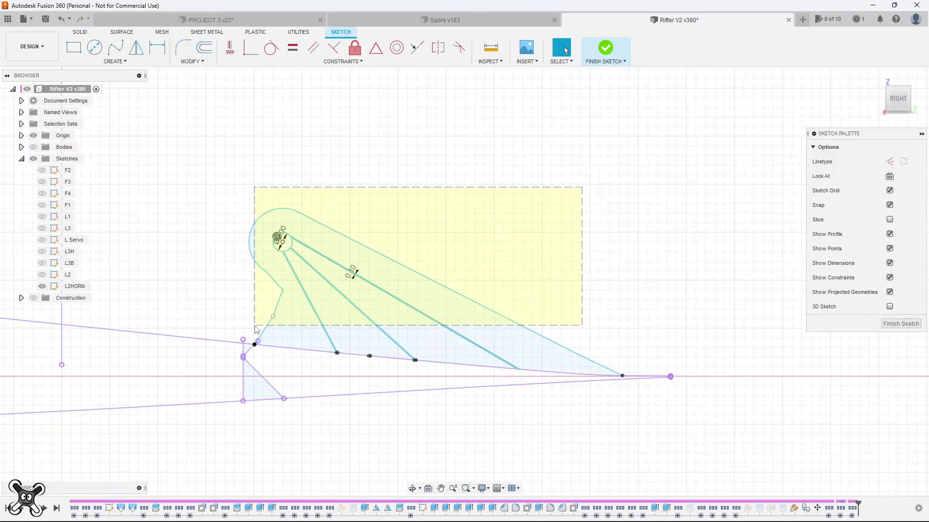
{"action": "left_click_drag", "start_coordinate": [256, 330], "coordinate": [255, 326]}
{"action": "right_click", "coordinate": [265, 229]}
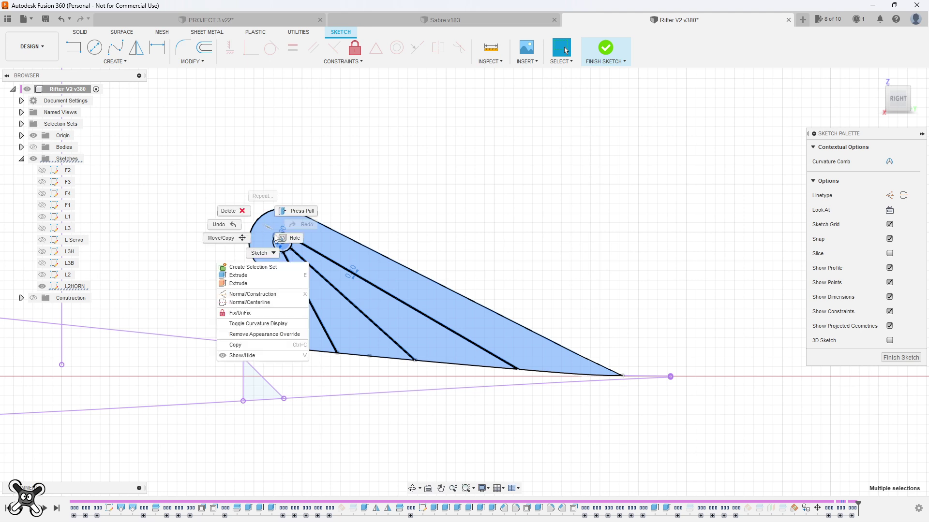
{"action": "left_click", "coordinate": [249, 334]}
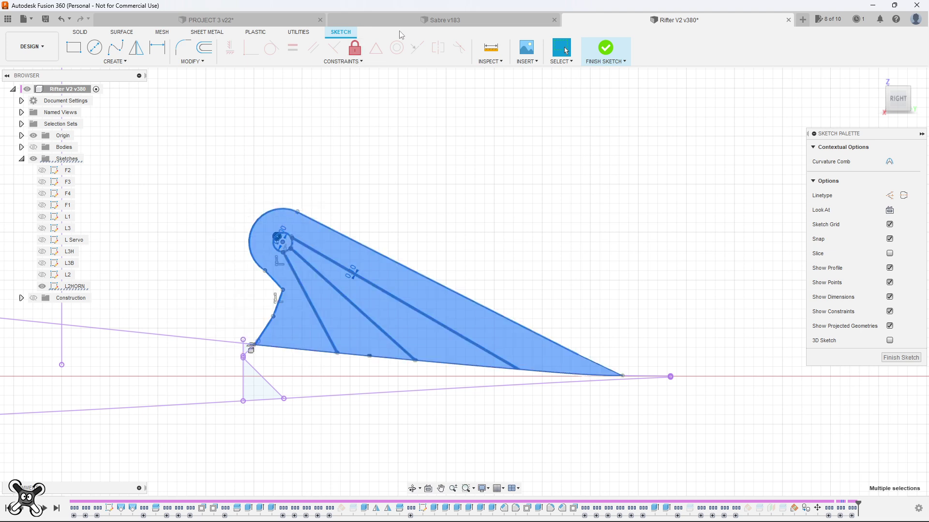
{"action": "left_click", "coordinate": [159, 18]}
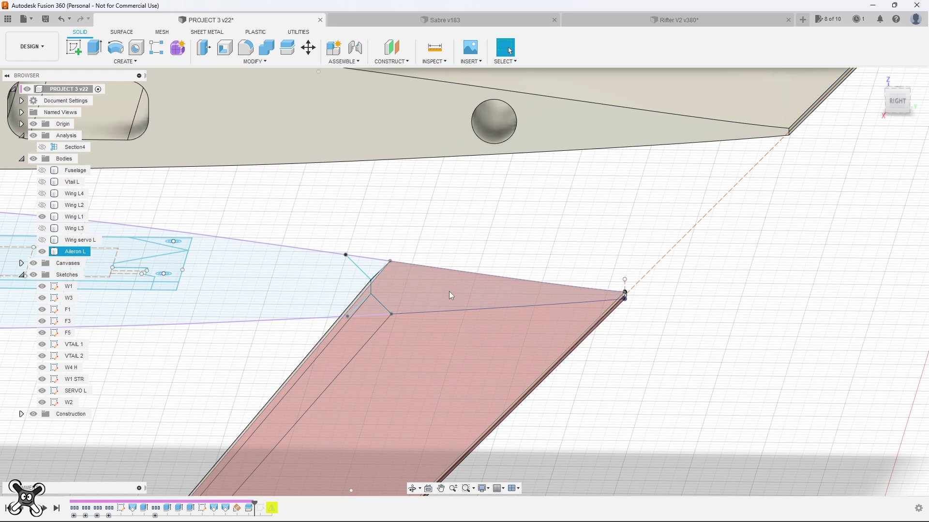
Edit sketch W2 and paste the copied control-horn geometry into it.
{"action": "right_click", "coordinate": [66, 404]}
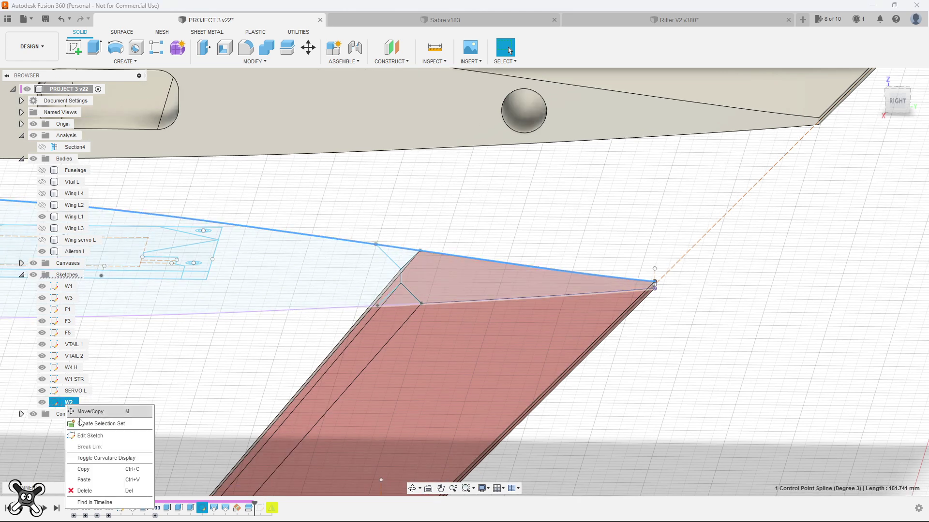
{"action": "left_click", "coordinate": [90, 436]}
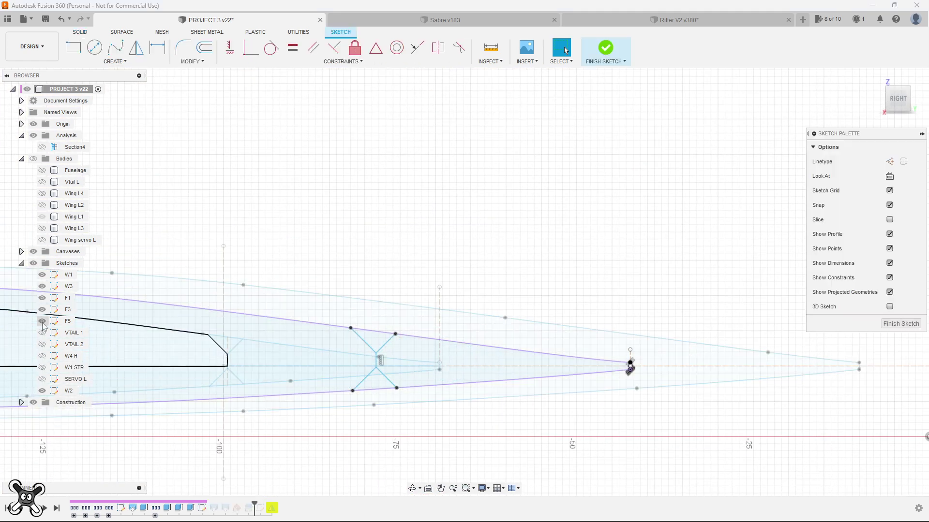
{"action": "key", "text": "ctrl+a"}
{"action": "key", "text": "m"}
{"action": "scroll", "coordinate": [535, 292], "scroll_direction": "down", "scroll_amount": 3}
{"action": "scroll", "coordinate": [535, 291], "scroll_direction": "down", "scroll_amount": 2}
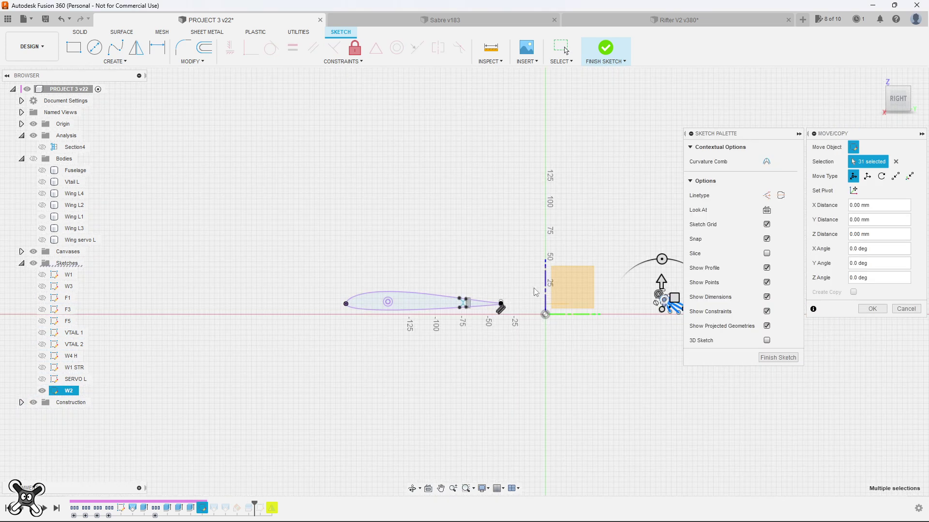
{"action": "scroll", "coordinate": [535, 292], "scroll_direction": "up", "scroll_amount": 5}
Place the pasted horn at the aileron tip with a -2° Z angle.
{"action": "mouse_move", "coordinate": [529, 332]}
{"action": "left_mouse_down"}
{"action": "mouse_move", "coordinate": [513, 369]}
{"action": "mouse_move", "coordinate": [321, 325]}
{"action": "mouse_move", "coordinate": [179, 274]}
{"action": "mouse_move", "coordinate": [183, 255]}
{"action": "left_mouse_up"}
{"action": "scroll", "coordinate": [346, 305], "scroll_direction": "up", "scroll_amount": 4}
{"action": "scroll", "coordinate": [323, 327], "scroll_direction": "down", "scroll_amount": 2}
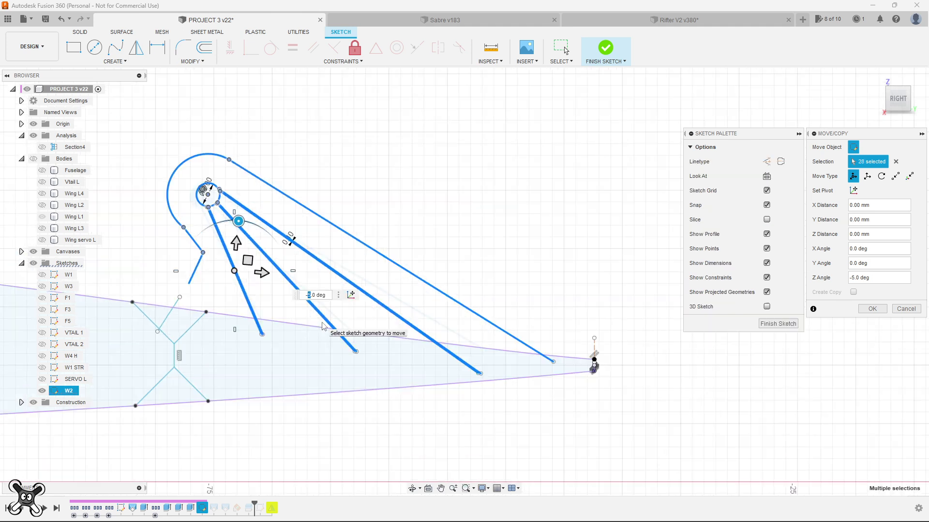
{"action": "type", "text": "3"}
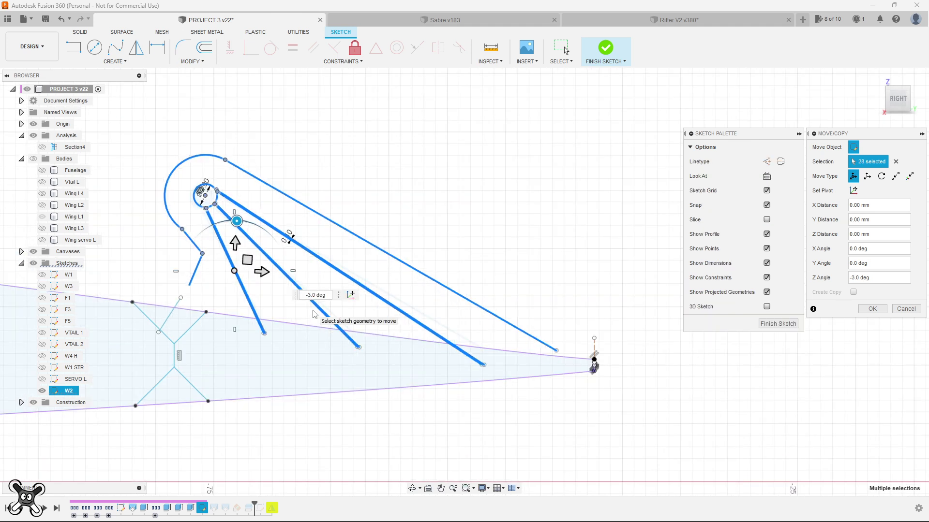
{"action": "key", "text": "BackSpace"}
{"action": "type", "text": "2"}
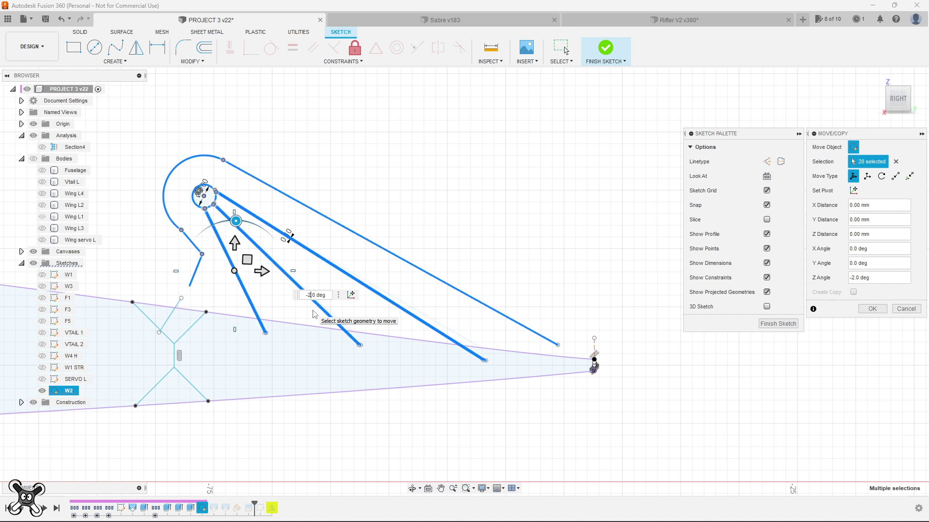
{"action": "key", "text": "Return"}
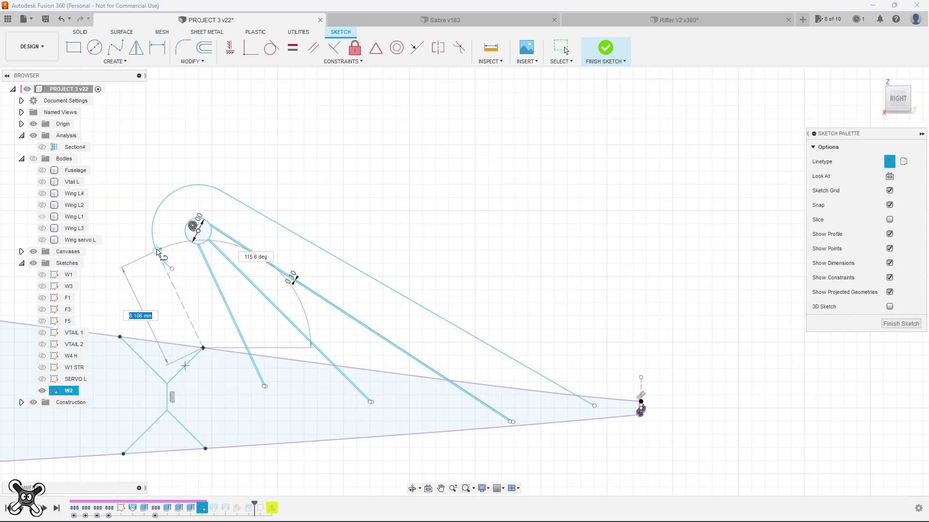
Fix the horn outline lines so its arms meet the aileron edge.
{"action": "left_click", "coordinate": [156, 249]}
{"action": "key", "text": "Escape"}
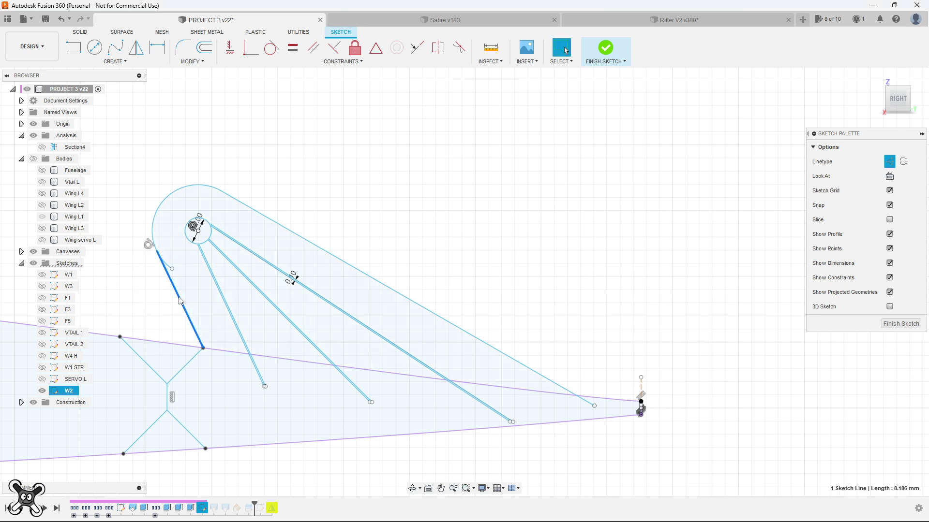
{"action": "scroll", "coordinate": [174, 276], "scroll_direction": "up", "scroll_amount": 3}
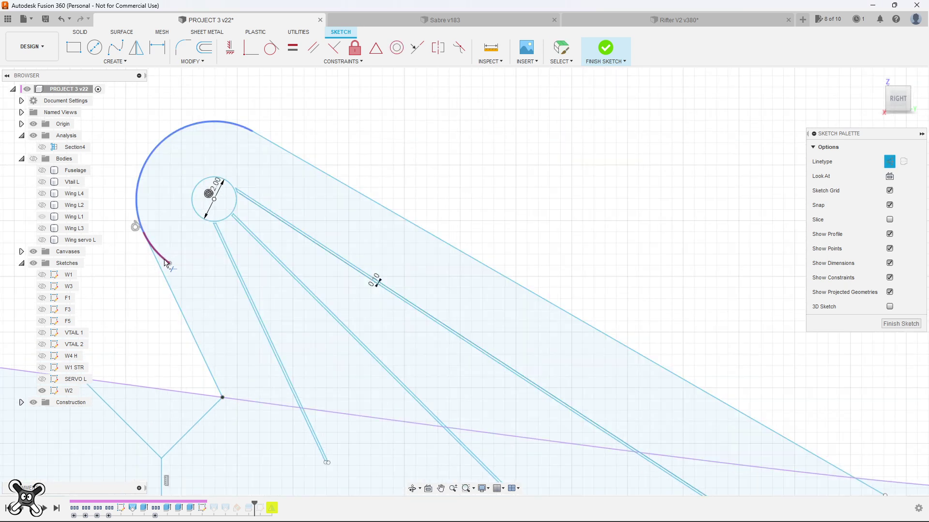
{"action": "key", "text": "Delete"}
{"action": "scroll", "coordinate": [280, 265], "scroll_direction": "down", "scroll_amount": 3}
{"action": "scroll", "coordinate": [297, 339], "scroll_direction": "up", "scroll_amount": 2}
{"action": "scroll", "coordinate": [310, 348], "scroll_direction": "up", "scroll_amount": 1}
{"action": "key", "text": "l"}
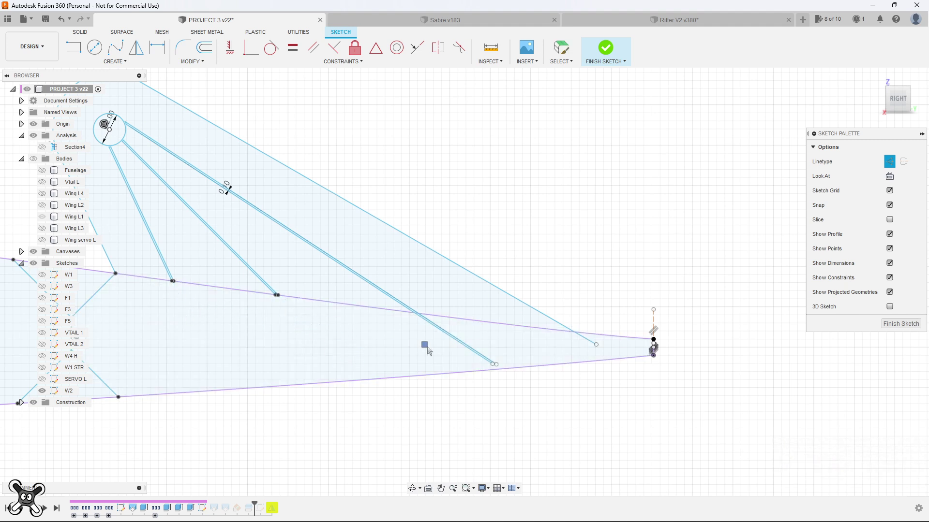
{"action": "key", "text": "ctrl+z"}
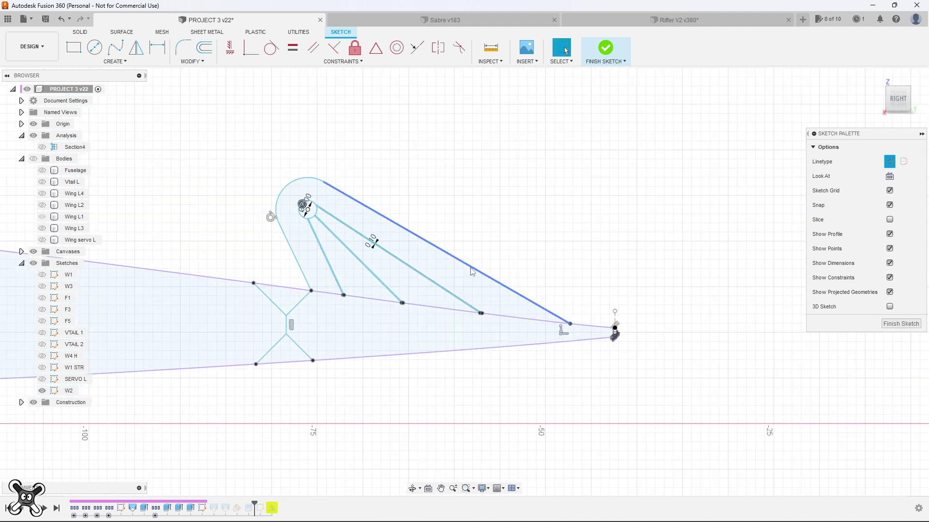
Extrude the horn profile 2.00 mm, joined to the aileron body.
{"action": "key", "text": "e"}
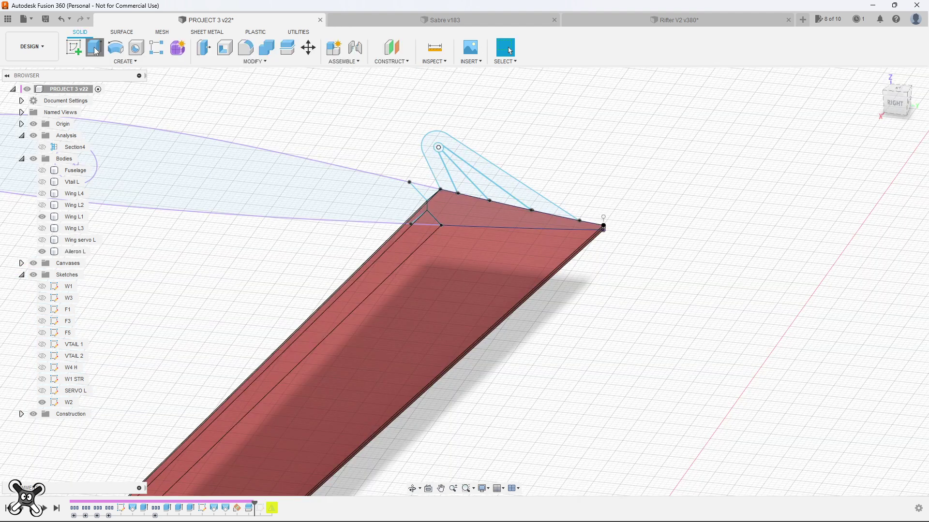
{"action": "left_click", "coordinate": [440, 163]}
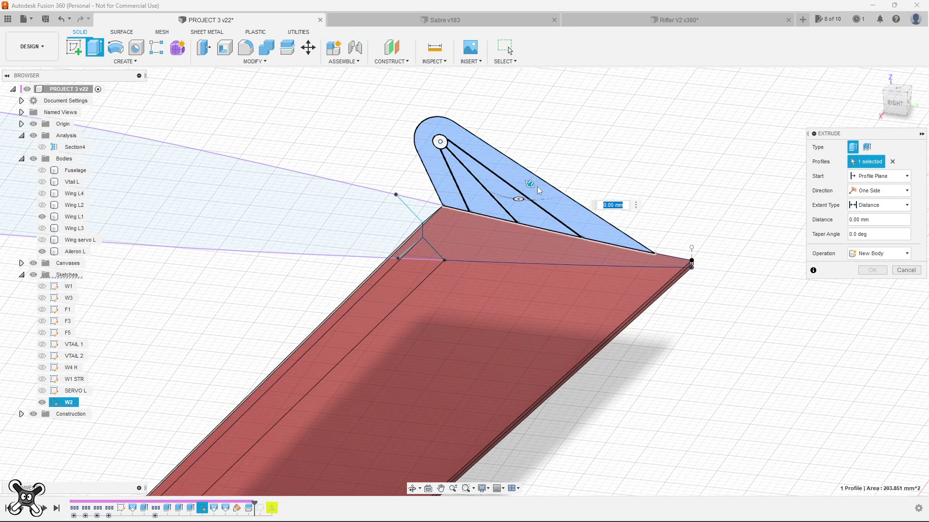
{"action": "left_click_drag", "start_coordinate": [527, 189], "coordinate": [526, 191]}
{"action": "left_click", "coordinate": [603, 211]}
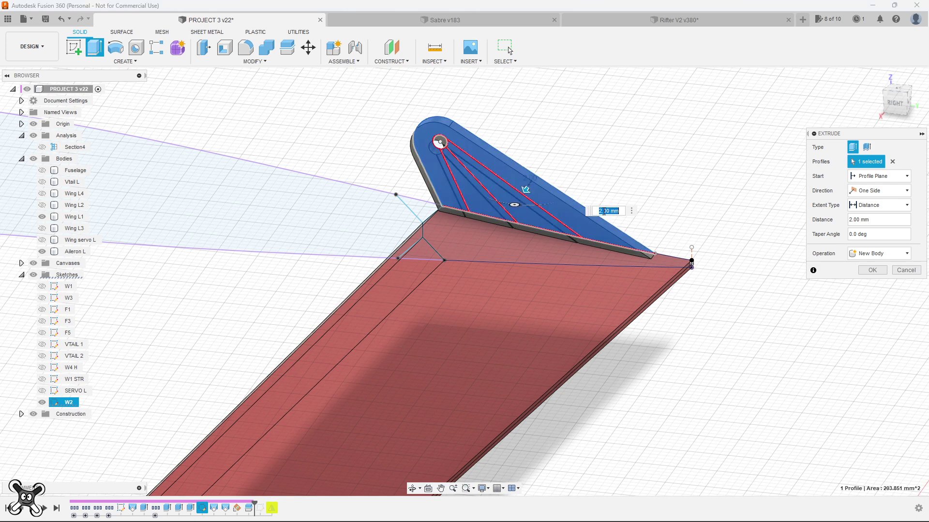
{"action": "left_click", "coordinate": [878, 253]}
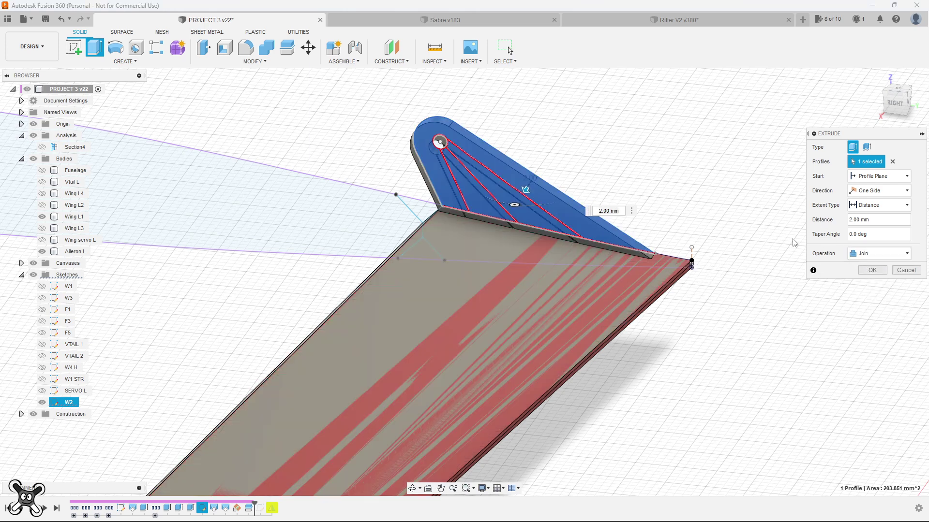
{"action": "mouse_move", "coordinate": [677, 196]}
{"action": "middle_mouse_down", "text": "shift"}
{"action": "mouse_move", "coordinate": [718, 174]}
{"action": "mouse_move", "coordinate": [753, 177]}
{"action": "mouse_move", "coordinate": [769, 193]}
{"action": "mouse_move", "coordinate": [636, 213]}
{"action": "mouse_move", "coordinate": [677, 232]}
{"action": "middle_mouse_up", "text": "shift"}
{"action": "left_click", "coordinate": [872, 270]}
Make the Wing L2 and Wing L3 bodies visible again.
{"action": "scroll", "coordinate": [473, 234], "scroll_direction": "down", "scroll_amount": 3}
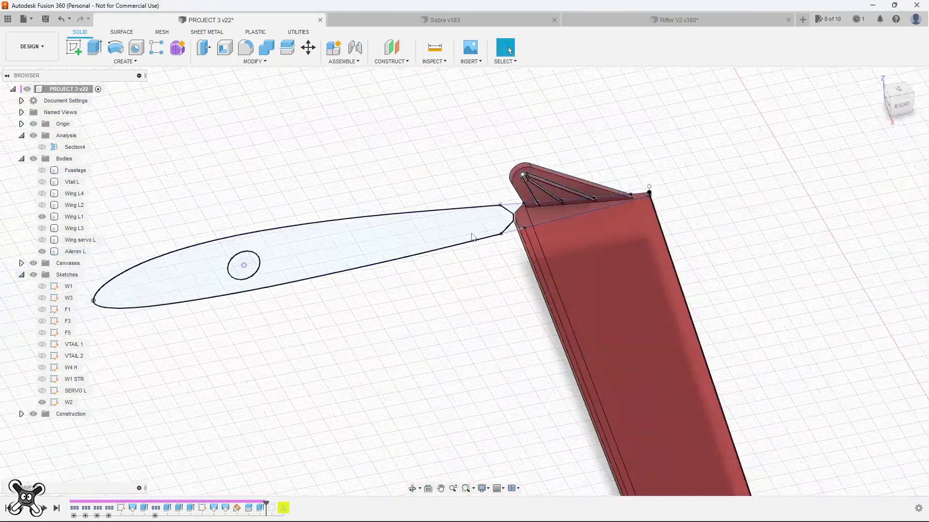
{"action": "scroll", "coordinate": [458, 262], "scroll_direction": "down", "scroll_amount": 3}
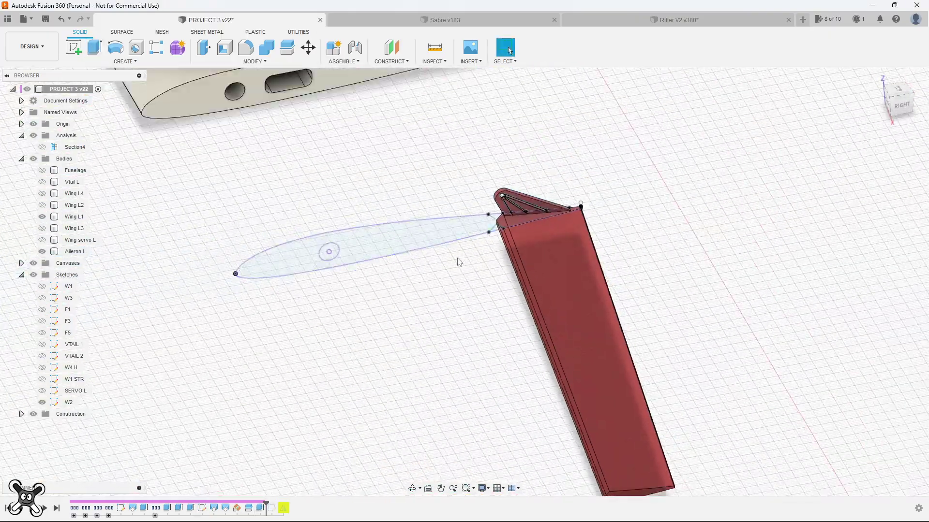
{"action": "left_click", "coordinate": [43, 206]}
{"action": "left_click", "coordinate": [43, 228]}
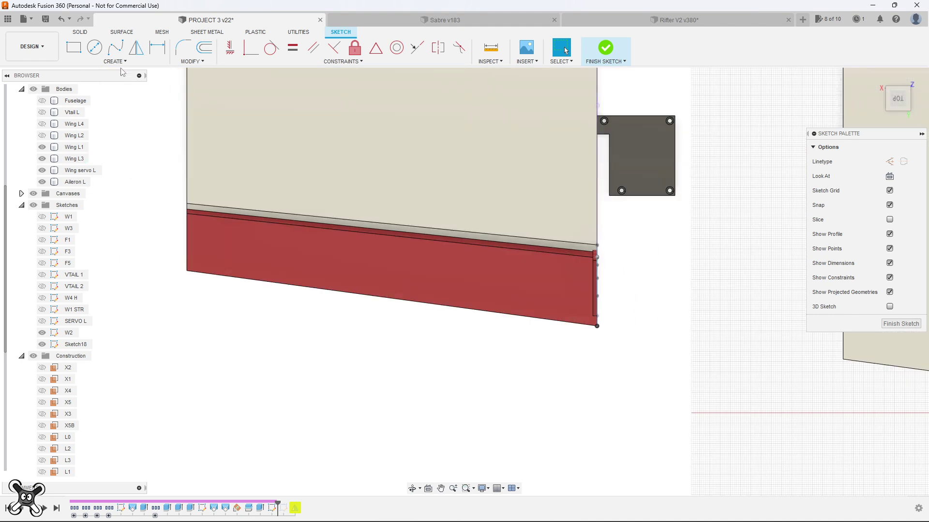
Project seven wing and aileron edges into Sketch18.
{"action": "left_click", "coordinate": [116, 62]}
{"action": "mouse_move", "coordinate": [93, 222]}
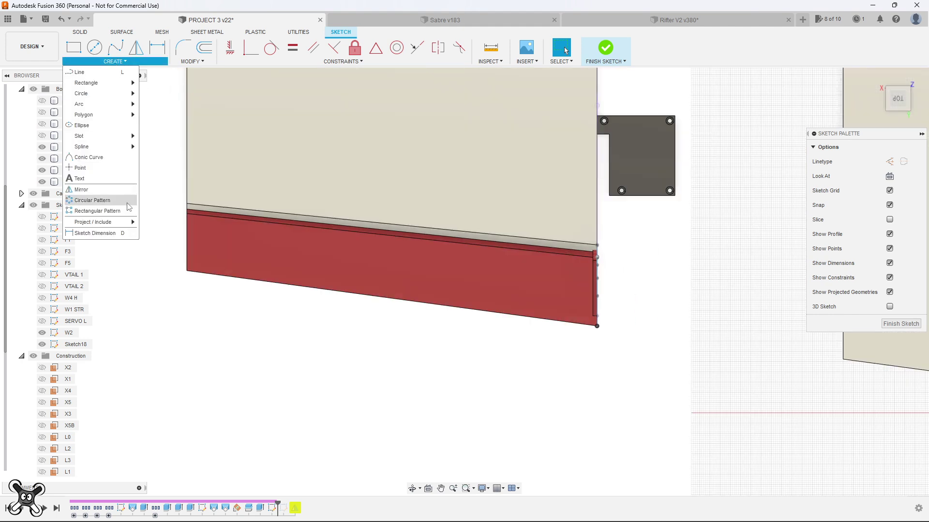
{"action": "left_click", "coordinate": [208, 220]}
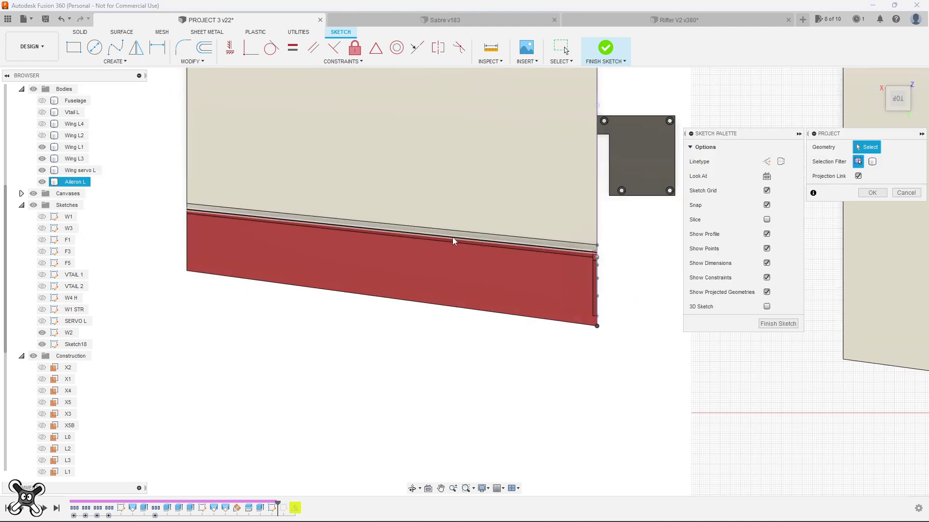
{"action": "scroll", "coordinate": [451, 237], "scroll_direction": "up", "scroll_amount": 3}
{"action": "left_click", "coordinate": [470, 228]}
{"action": "left_click", "coordinate": [465, 244]}
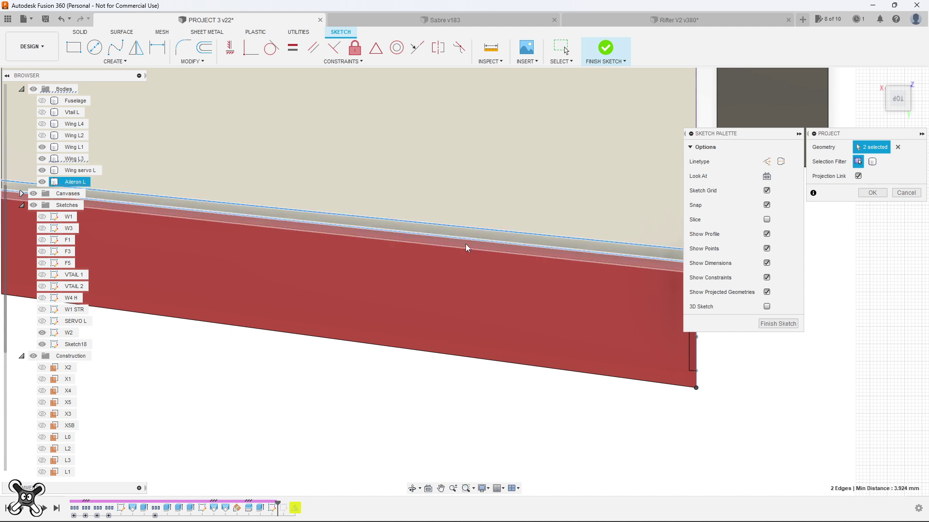
{"action": "scroll", "coordinate": [399, 254], "scroll_direction": "up", "scroll_amount": 2}
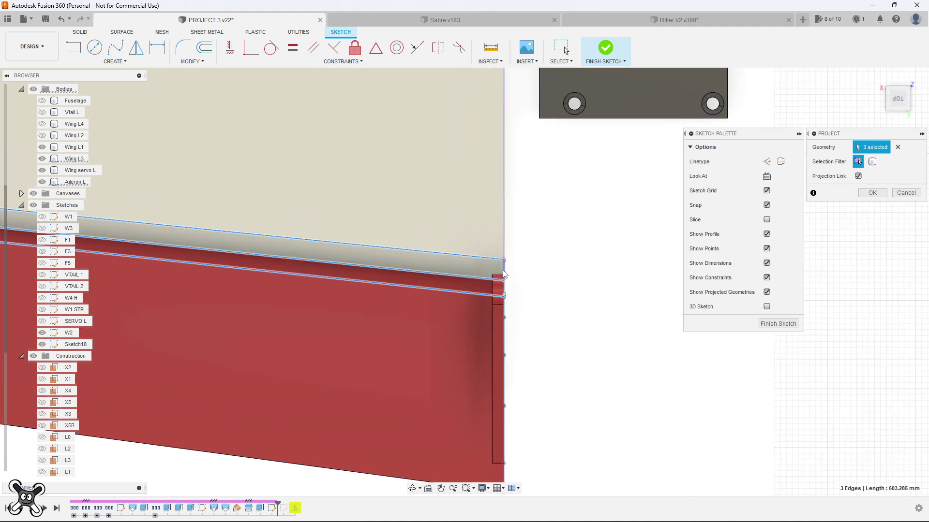
{"action": "scroll", "coordinate": [283, 261], "scroll_direction": "down", "scroll_amount": 3}
{"action": "left_click", "coordinate": [312, 208]}
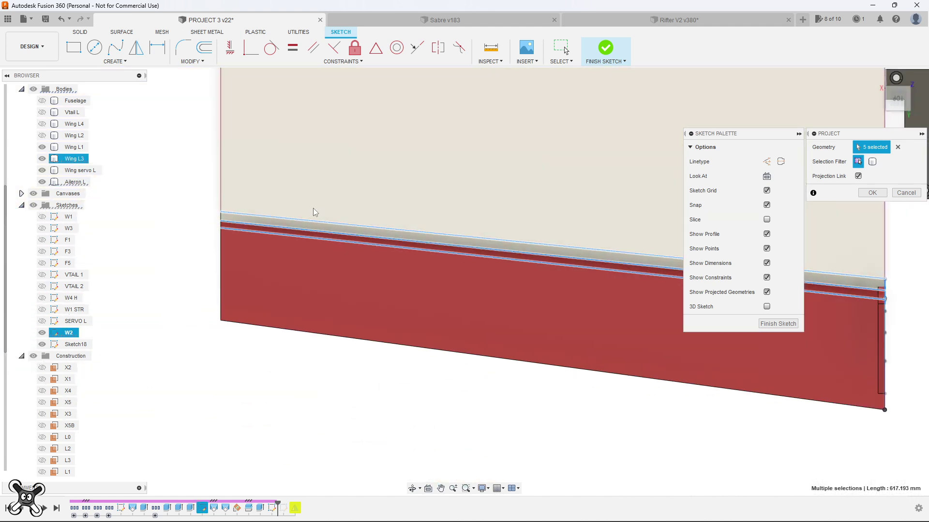
{"action": "scroll", "coordinate": [198, 231], "scroll_direction": "up", "scroll_amount": 3}
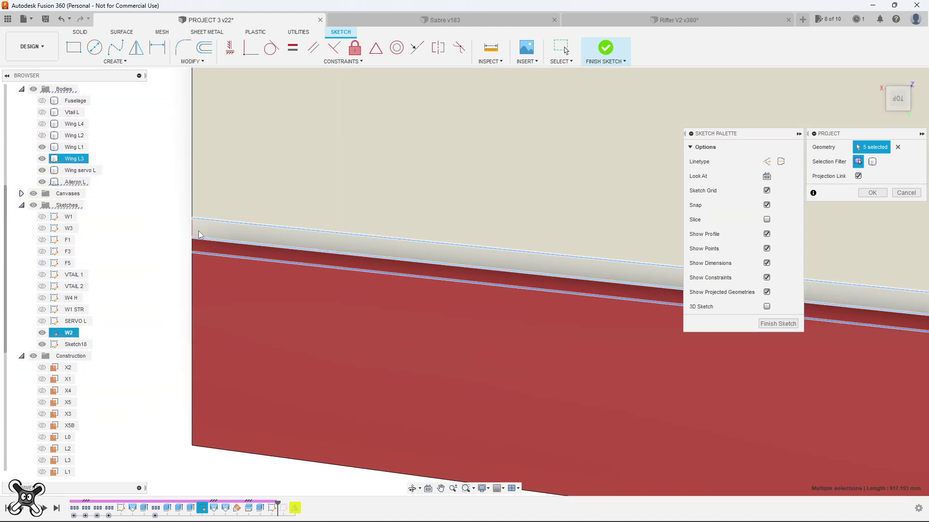
{"action": "left_click", "coordinate": [286, 265]}
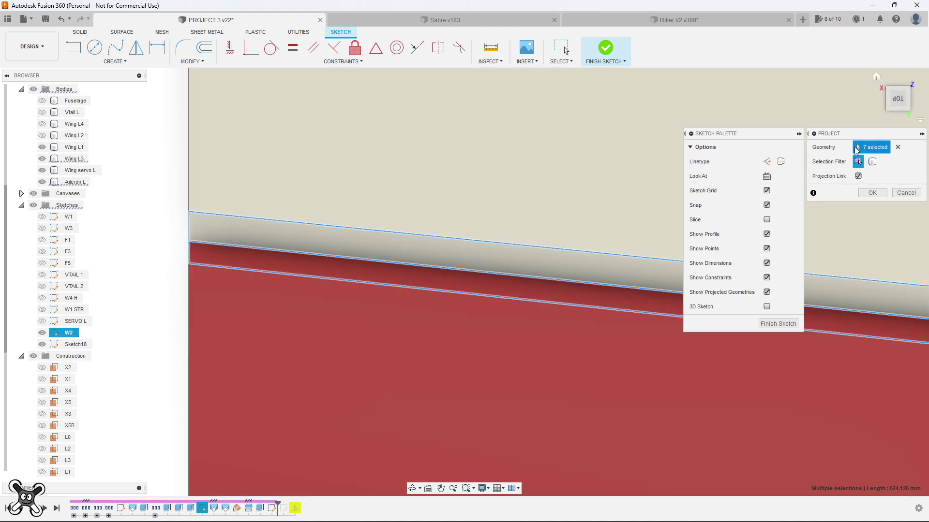
{"action": "left_click", "coordinate": [875, 193]}
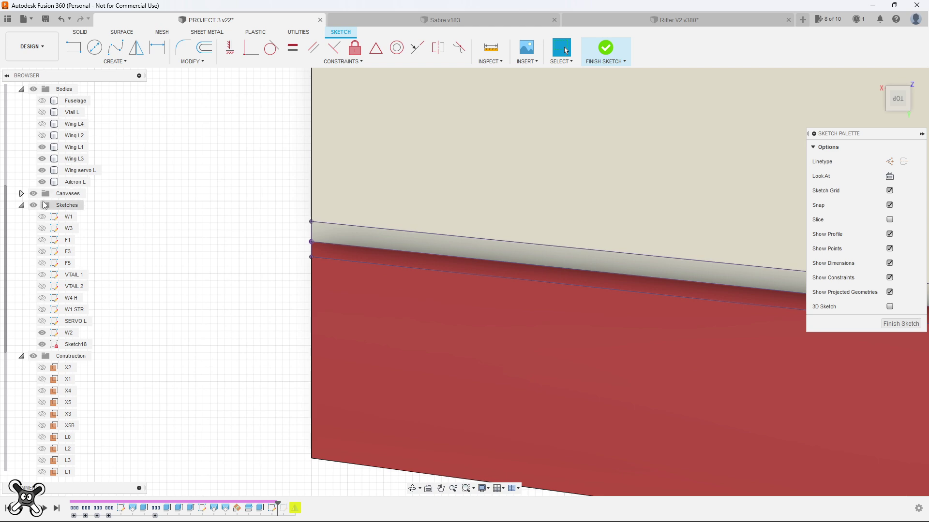
Collapse the Sketches folder and hide the wing bodies.
{"action": "left_click", "coordinate": [21, 207]}
{"action": "left_click", "coordinate": [33, 147]}
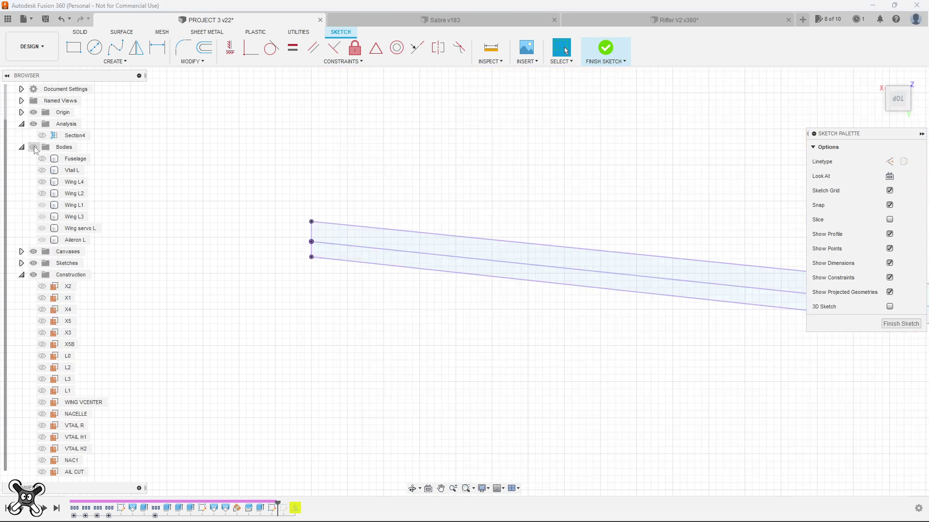
{"action": "scroll", "coordinate": [513, 287], "scroll_direction": "down", "scroll_amount": 3}
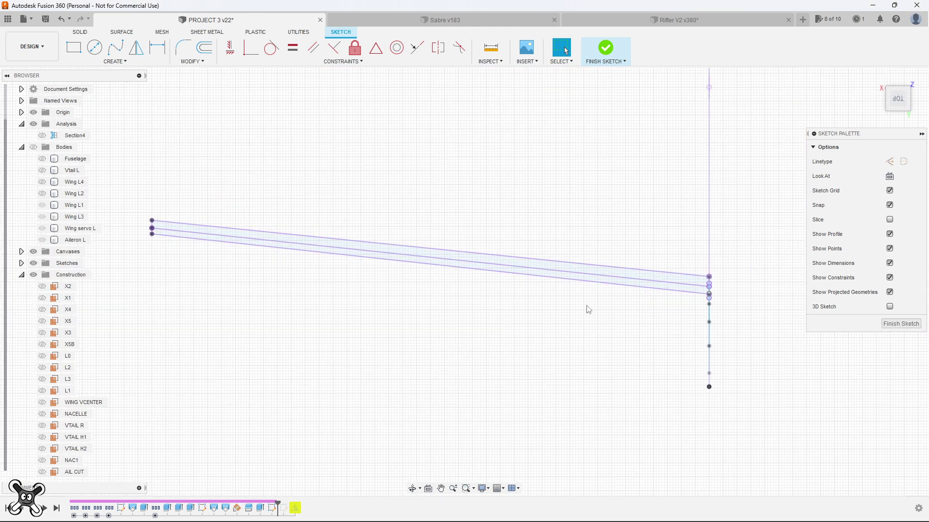
Offset the rectangle edge 8 mm and close the left side of the shape.
{"action": "left_click", "coordinate": [297, 323]}
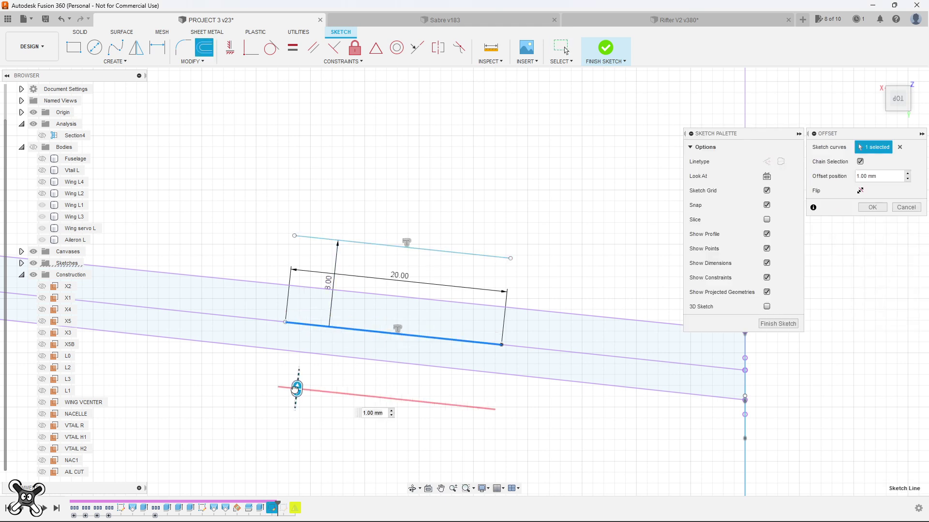
{"action": "type", "text": "8"}
{"action": "key", "text": "Return"}
{"action": "key", "text": "l"}
{"action": "left_click", "coordinate": [294, 236]}
{"action": "left_click", "coordinate": [277, 408]}
{"action": "key", "text": "Escape"}
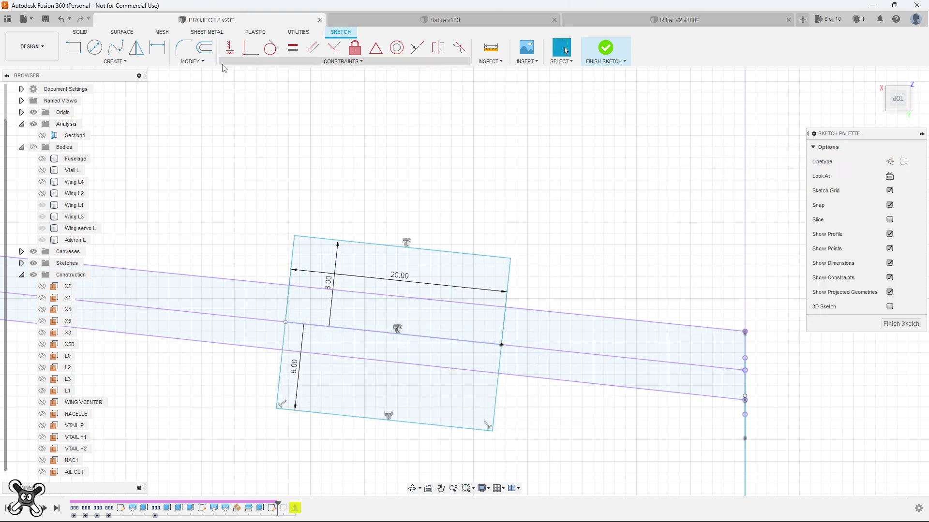
Chamfer all the shape's corners 6.5 mm to form an octagon.
{"action": "left_click", "coordinate": [192, 62]}
{"action": "left_click", "coordinate": [297, 116]}
{"action": "left_click", "coordinate": [294, 236]}
{"action": "type", "text": "6.5"}
{"action": "key", "text": "Return"}
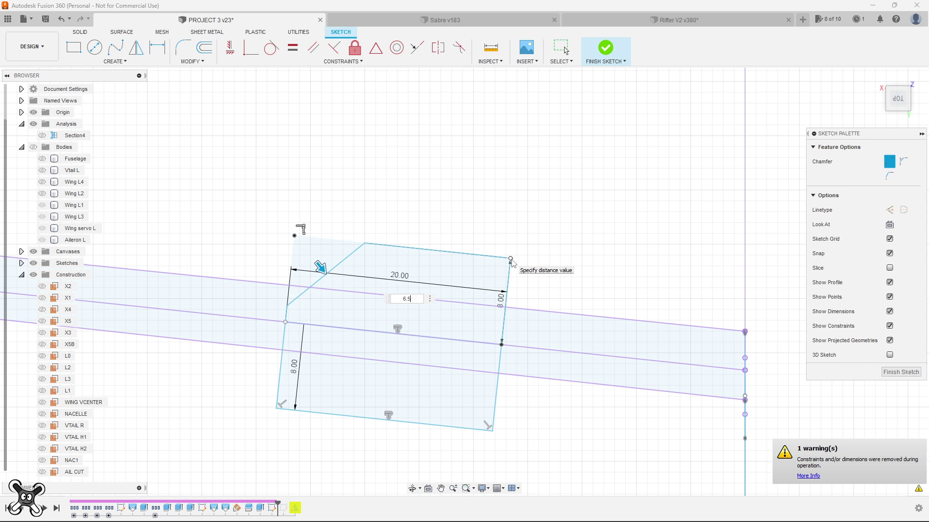
{"action": "left_click", "coordinate": [510, 259]}
{"action": "left_click", "coordinate": [501, 345]}
{"action": "left_click", "coordinate": [492, 430]}
{"action": "left_click", "coordinate": [276, 408]}
{"action": "key", "text": "Return"}
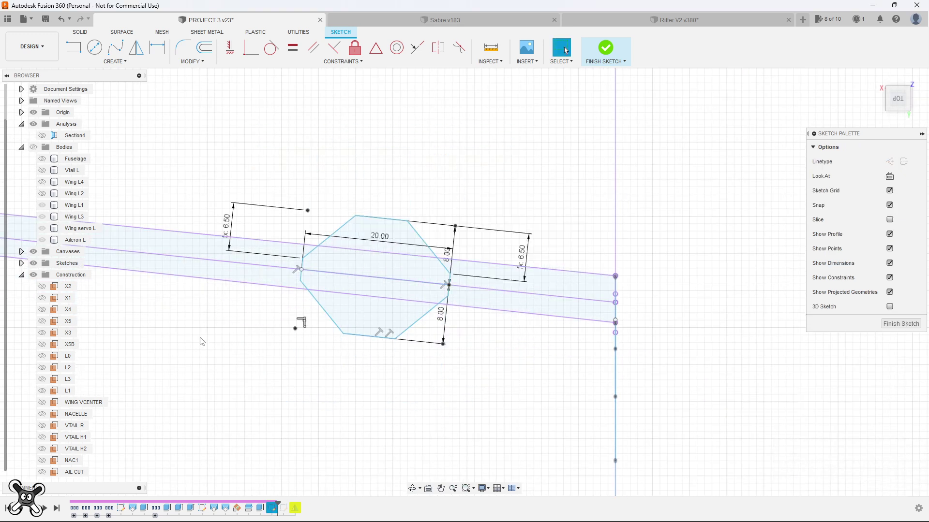
Convert the middle and top guide lines to construction geometry.
{"action": "left_click", "coordinate": [461, 287]}
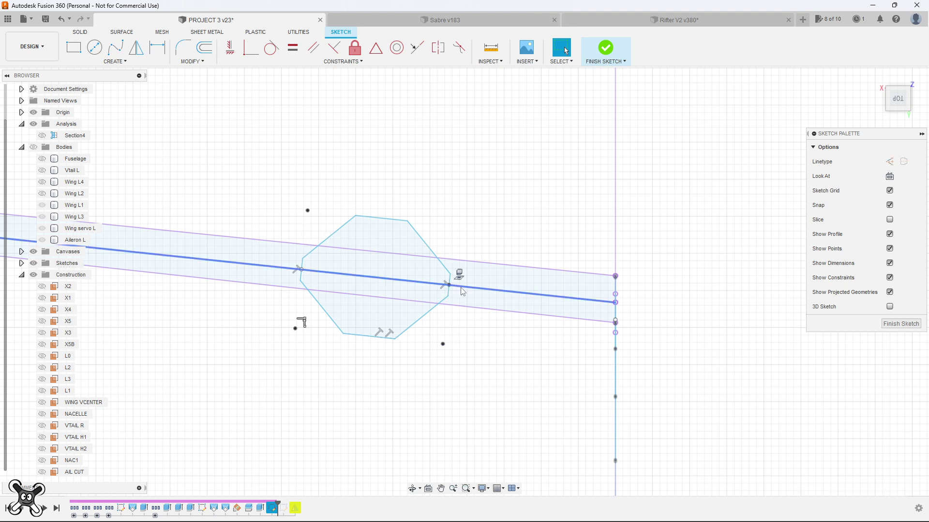
{"action": "key", "text": "x"}
{"action": "left_click", "coordinate": [518, 268]}
{"action": "key", "text": "x"}
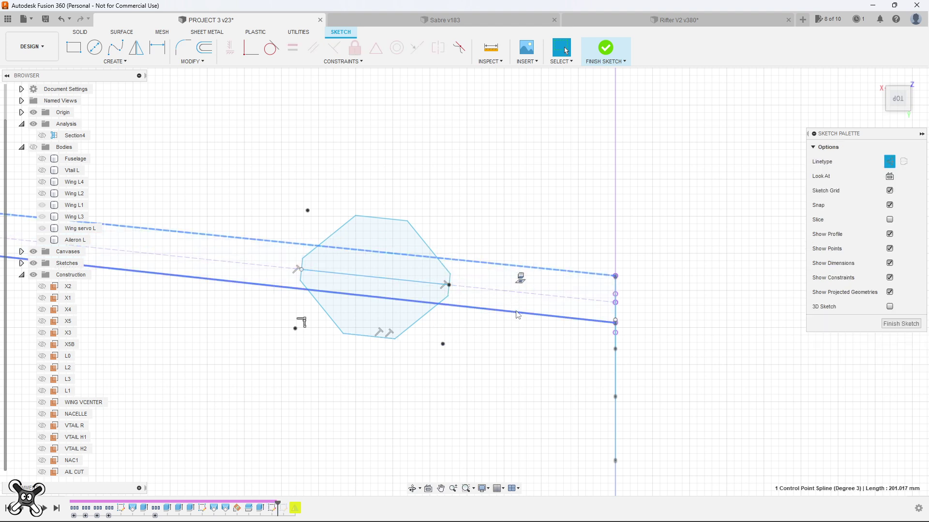
Move the octagon point-to-point onto the wing's top edge.
{"action": "middle_click_drag", "start_coordinate": [500, 297], "coordinate": [362, 255], "text": "shift"}
{"action": "left_click_drag", "start_coordinate": [360, 255], "coordinate": [526, 393]}
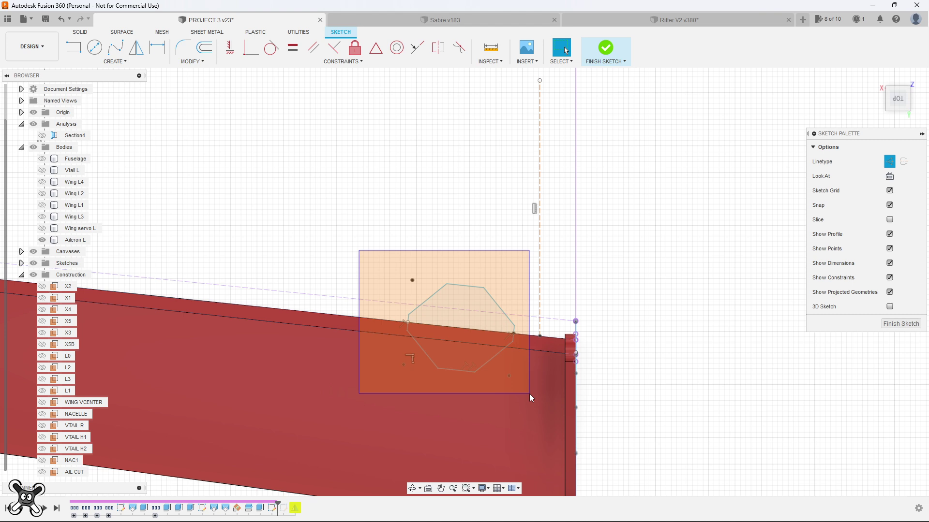
{"action": "key", "text": "m"}
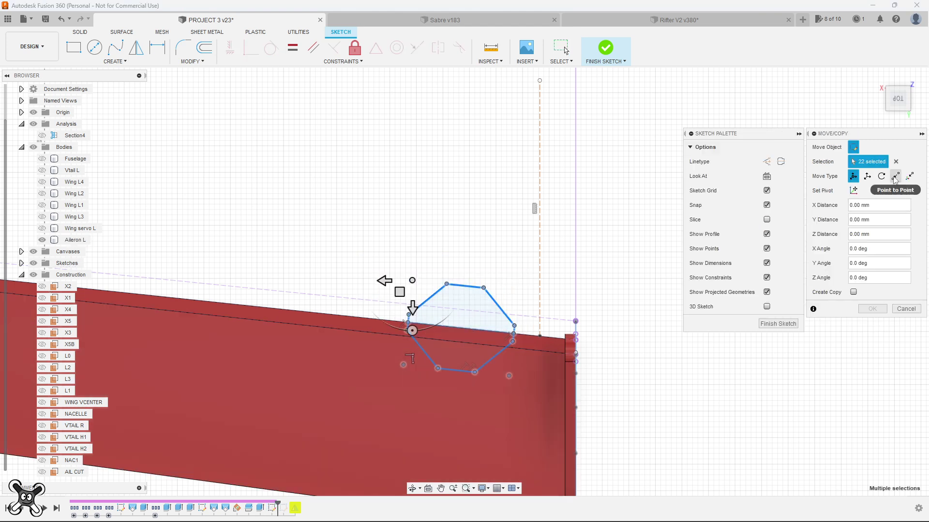
{"action": "left_click", "coordinate": [895, 177]}
{"action": "left_click", "coordinate": [512, 335]}
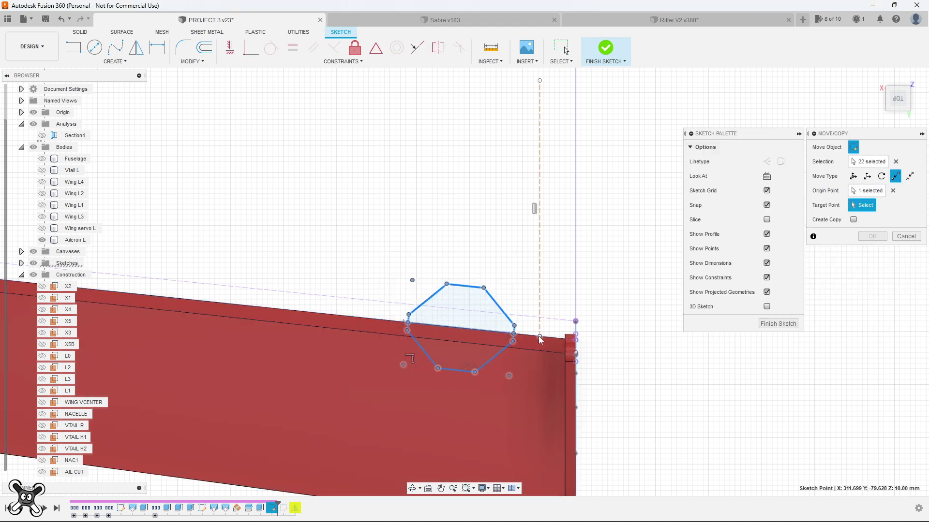
{"action": "left_click", "coordinate": [538, 336]}
Copy the octagon point-to-point to the wing's left corner.
{"action": "left_click_drag", "start_coordinate": [545, 266], "coordinate": [678, 400]}
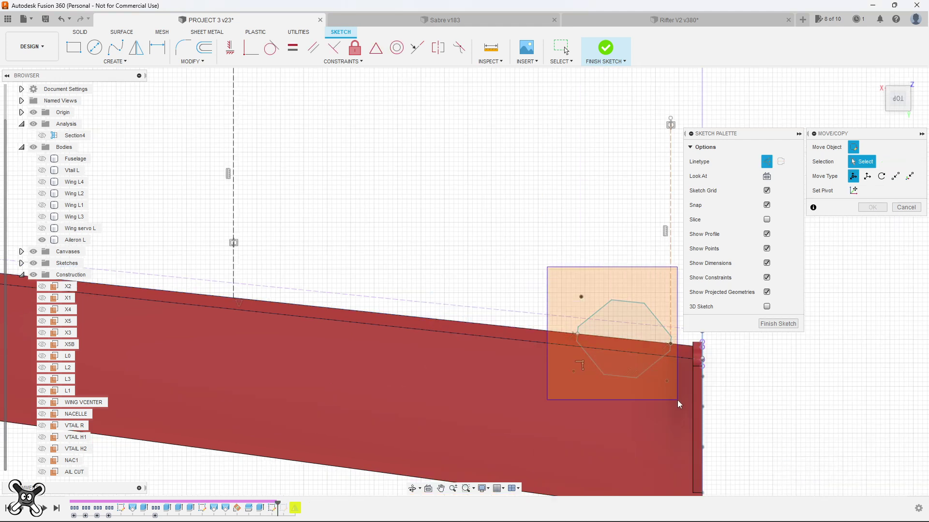
{"action": "left_click", "coordinate": [896, 176]}
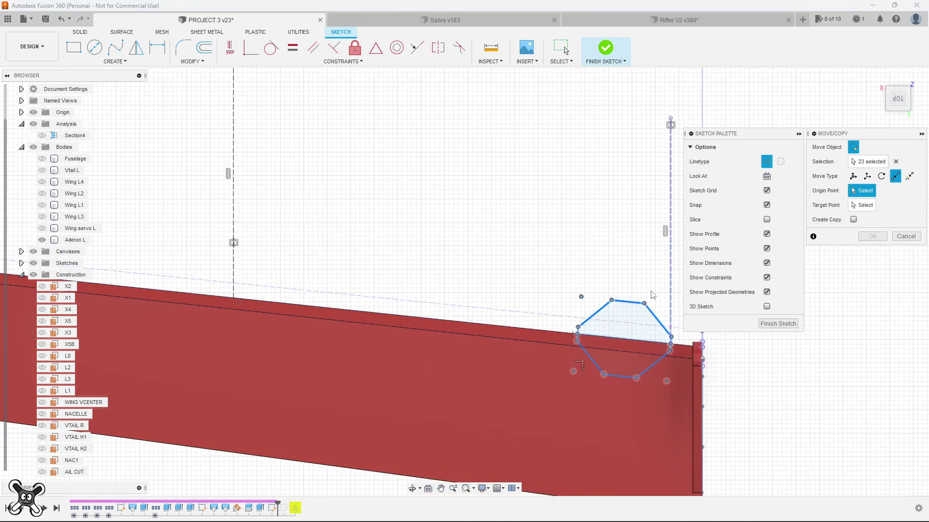
{"action": "left_click", "coordinate": [578, 333]}
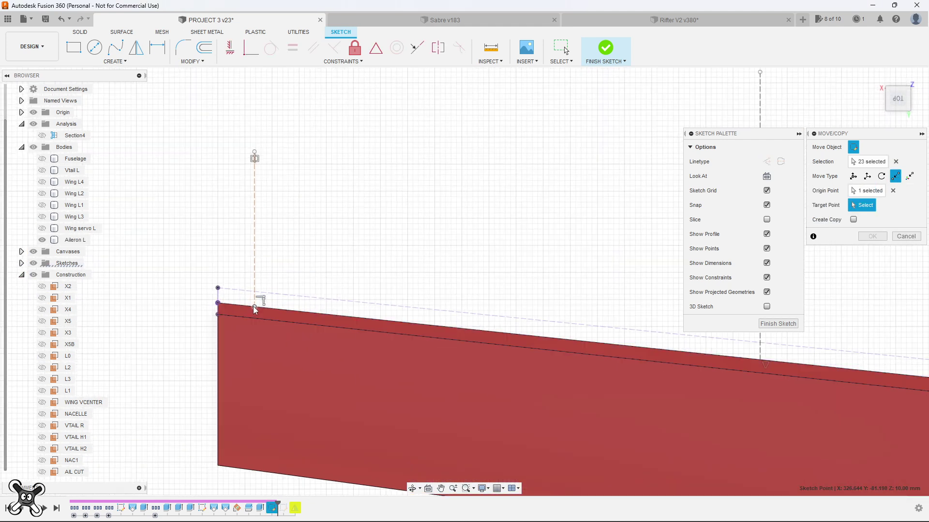
{"action": "left_click", "coordinate": [254, 307]}
{"action": "left_click", "coordinate": [853, 219]}
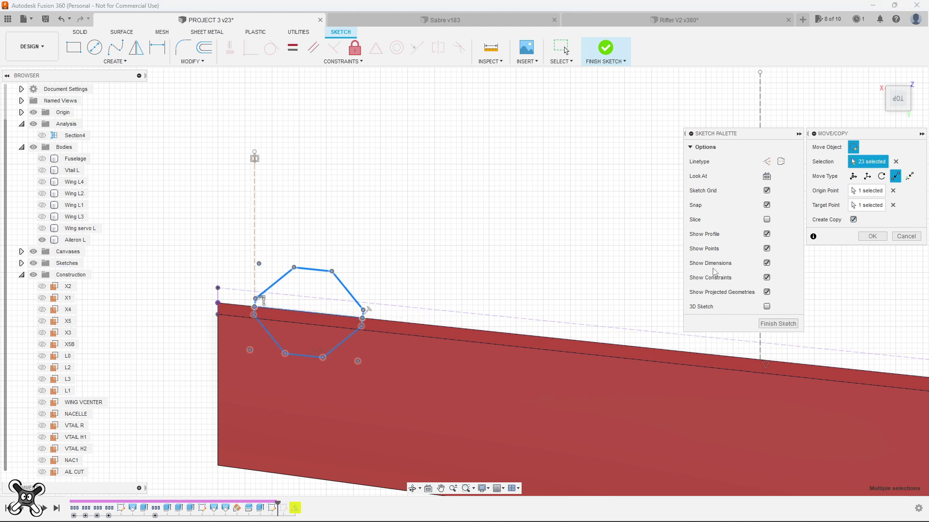
{"action": "scroll", "coordinate": [475, 317], "scroll_direction": "down", "scroll_amount": 2}
{"action": "scroll", "coordinate": [475, 317], "scroll_direction": "down", "scroll_amount": 2}
{"action": "key", "text": "Return"}
{"action": "scroll", "coordinate": [598, 360], "scroll_direction": "up", "scroll_amount": 2}
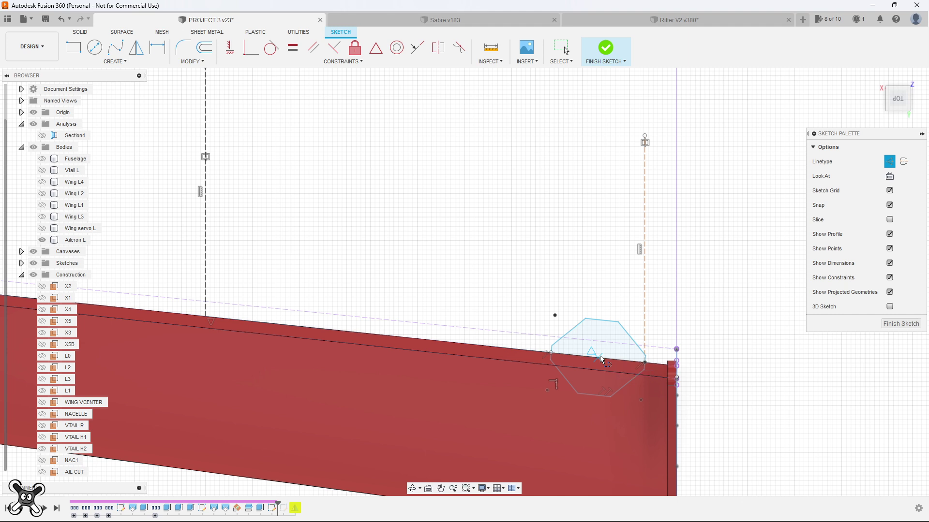
Draw an 8 mm marker line and copy the octagon to the wing's middle mark.
{"action": "left_click", "coordinate": [599, 358]}
{"action": "key", "text": "Return"}
{"action": "key", "text": "Escape"}
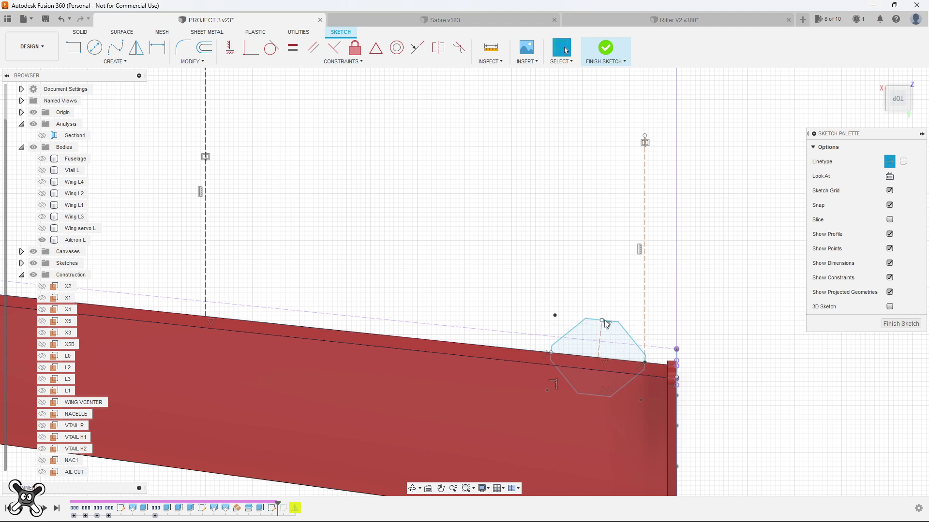
{"action": "key", "text": "m"}
{"action": "left_click_drag", "start_coordinate": [524, 288], "coordinate": [663, 438]}
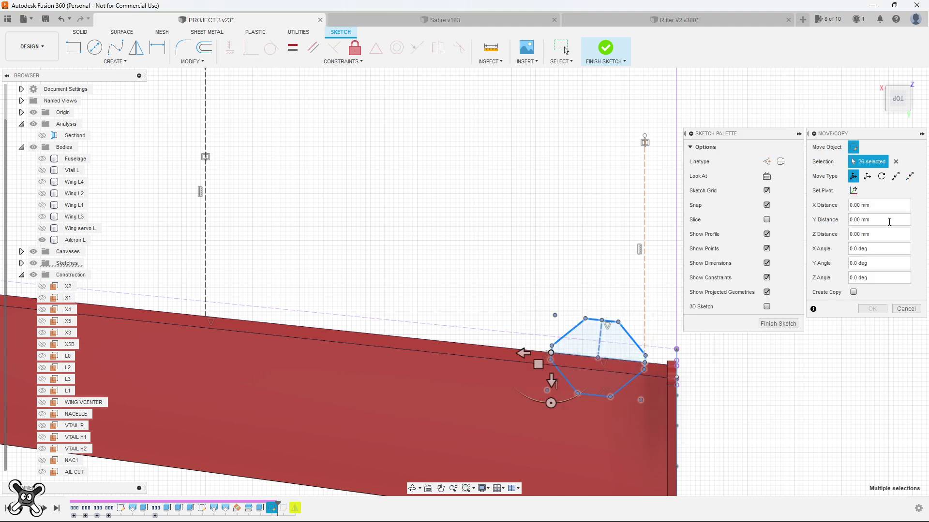
{"action": "left_click", "coordinate": [896, 177]}
{"action": "left_click", "coordinate": [599, 360]}
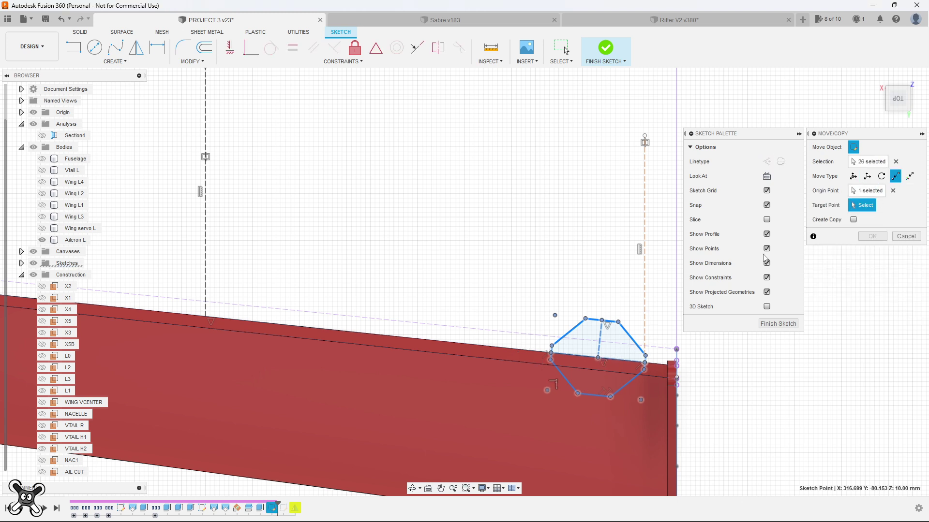
{"action": "left_click", "coordinate": [205, 323]}
{"action": "left_click", "coordinate": [853, 220]}
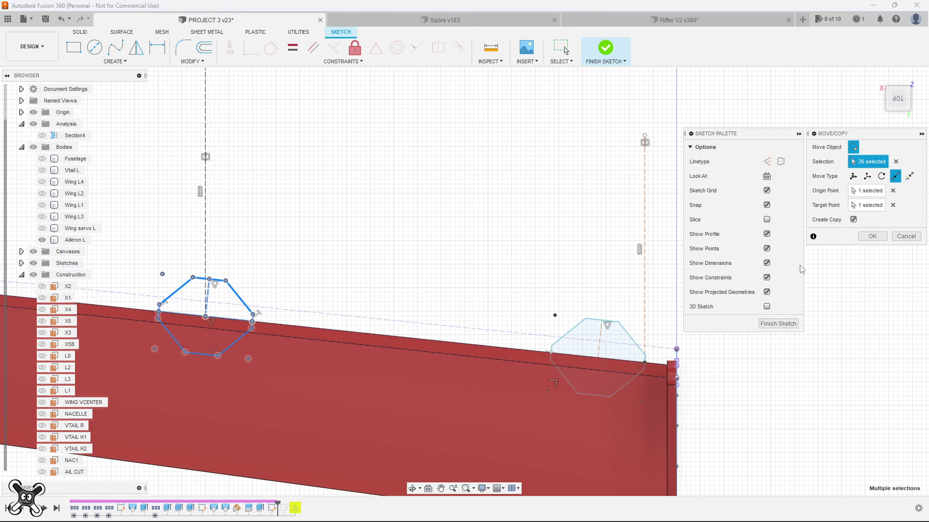
{"action": "left_click", "coordinate": [872, 236]}
{"action": "scroll", "coordinate": [604, 403], "scroll_direction": "down", "scroll_amount": 5}
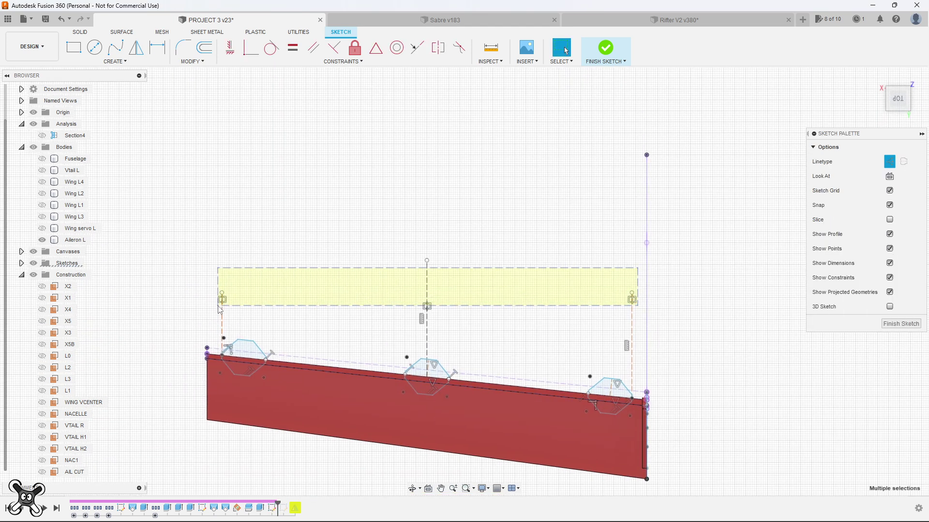
Finish the sketch and add Section5 from the aileron face, offset about -19 mm.
{"action": "left_click", "coordinate": [606, 48]}
{"action": "left_click", "coordinate": [434, 61]}
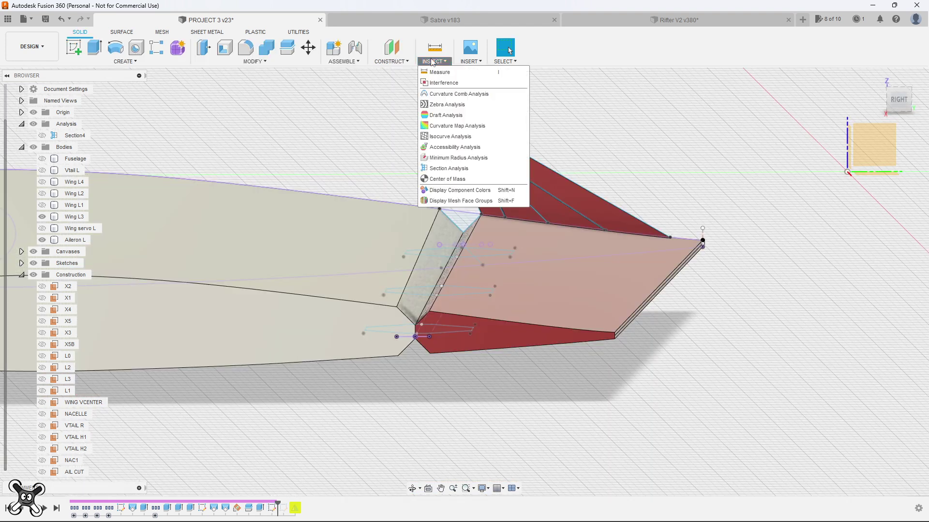
{"action": "left_click", "coordinate": [447, 169]}
{"action": "left_click", "coordinate": [446, 350]}
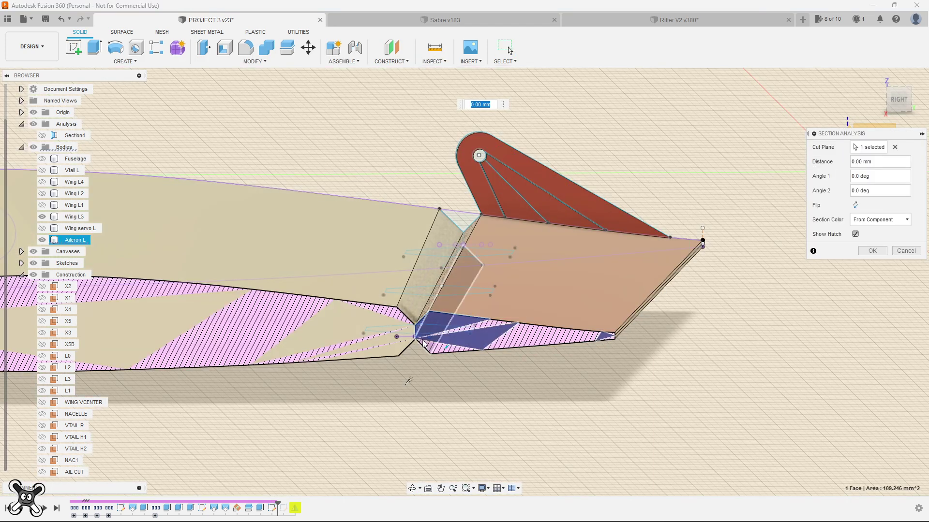
{"action": "left_click_drag", "start_coordinate": [444, 350], "coordinate": [441, 397]}
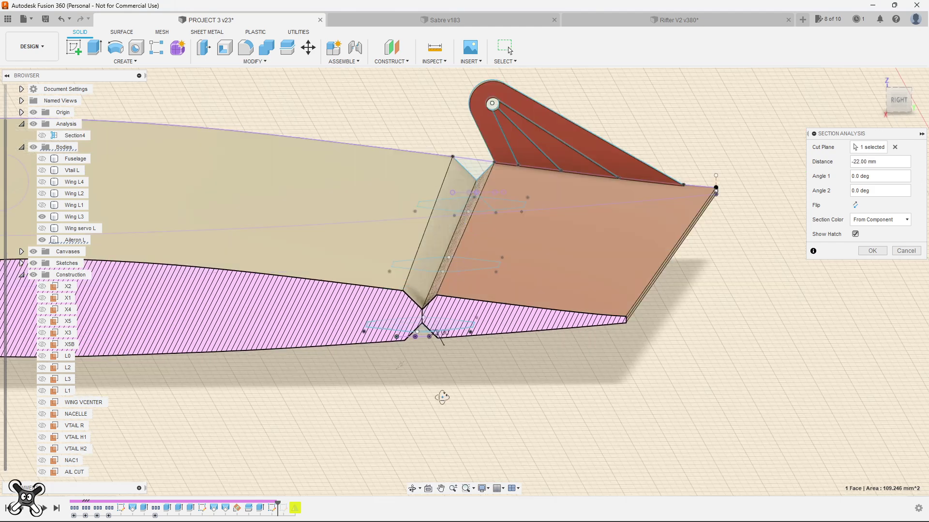
{"action": "middle_click_drag", "start_coordinate": [442, 397], "coordinate": [448, 232], "text": "shift"}
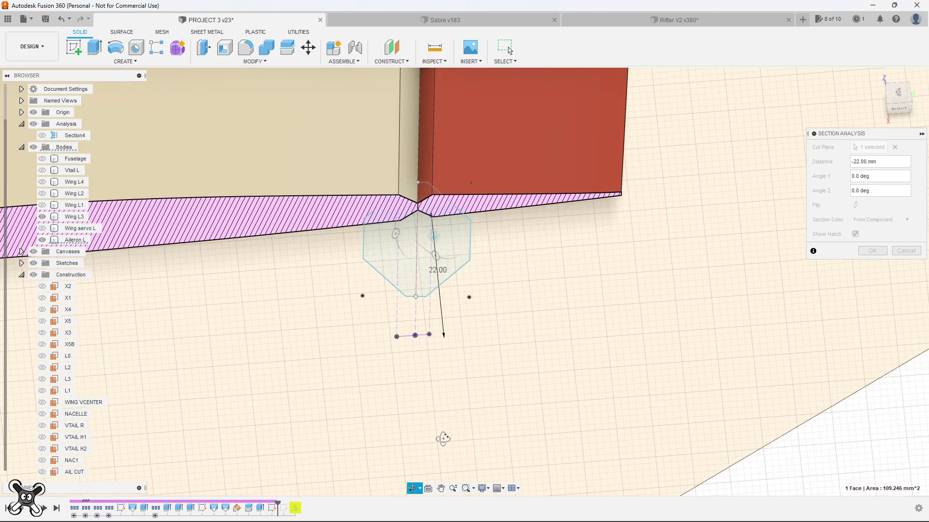
{"action": "left_click_drag", "start_coordinate": [441, 222], "coordinate": [445, 253]}
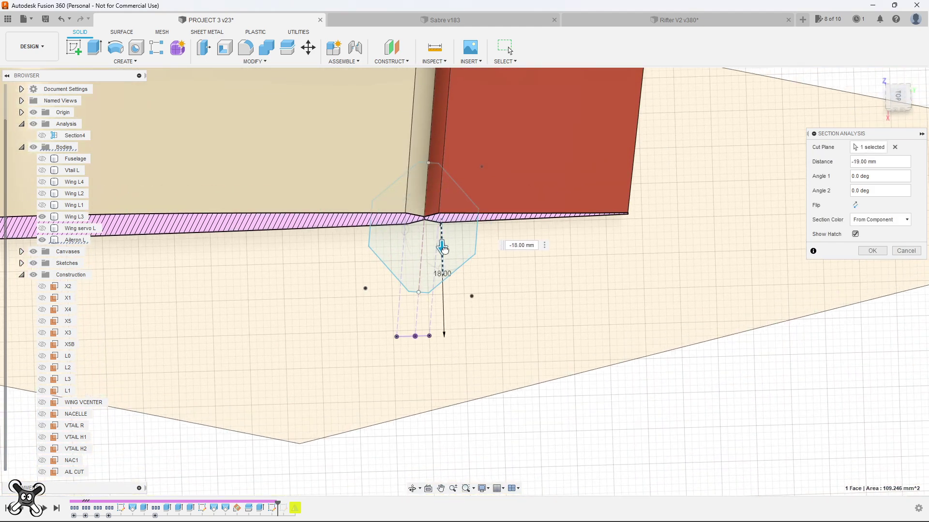
{"action": "left_click", "coordinate": [871, 251]}
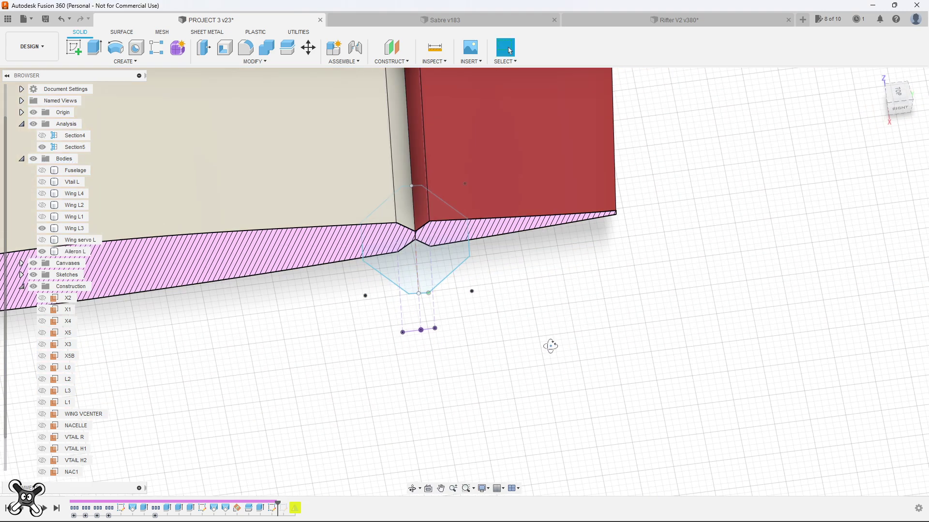
{"action": "mouse_move", "coordinate": [549, 346]}
{"action": "middle_mouse_down", "text": "shift"}
{"action": "mouse_move", "coordinate": [531, 445]}
{"action": "mouse_move", "coordinate": [143, 72]}
{"action": "middle_mouse_up", "text": "shift"}
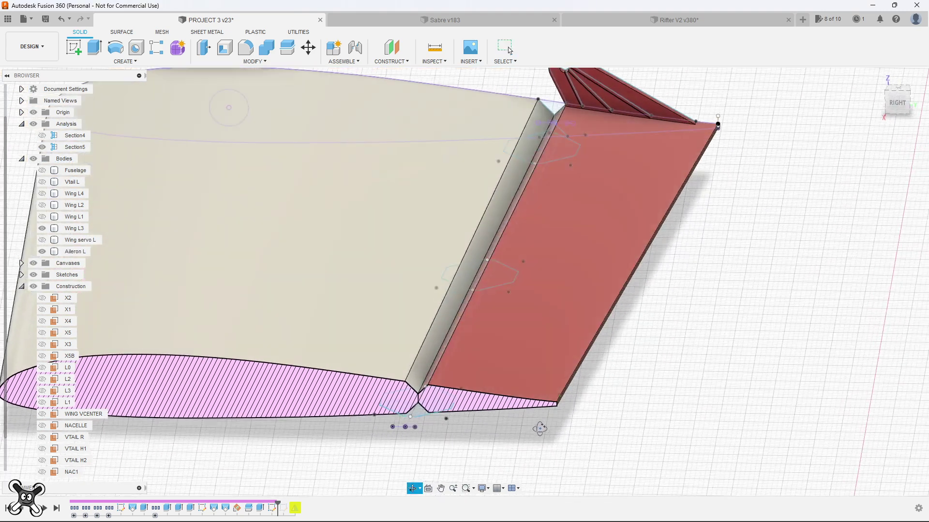
Start an extrusion with the top, middle and bottom octagon profiles selected.
{"action": "left_click", "coordinate": [95, 48]}
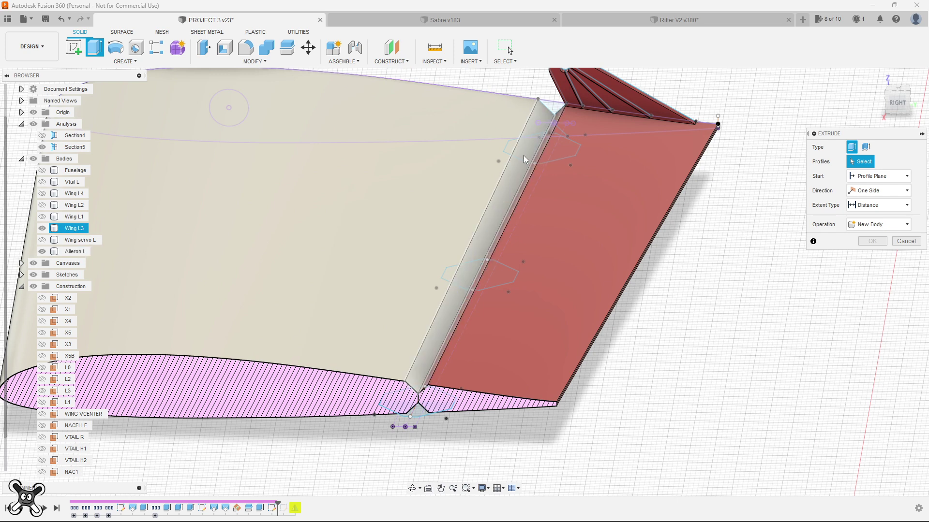
{"action": "left_click", "coordinate": [530, 155]}
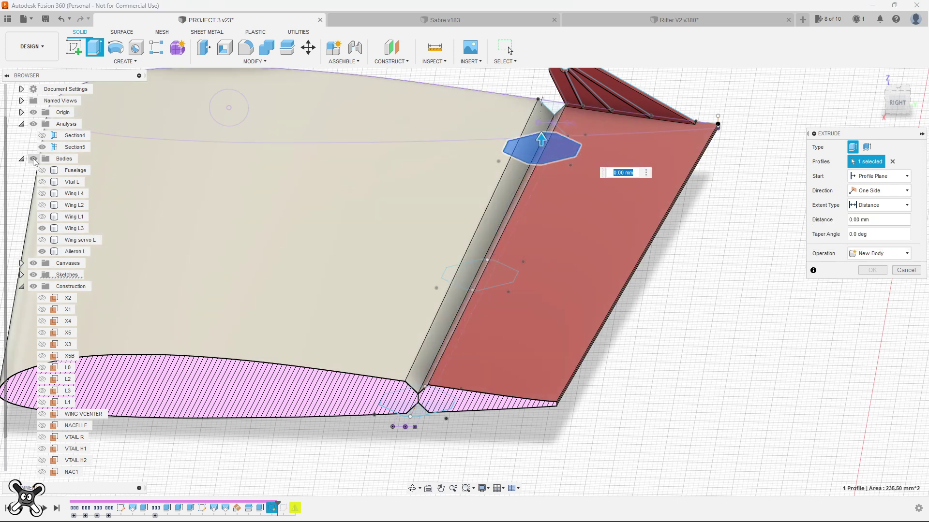
{"action": "left_click", "coordinate": [34, 159]}
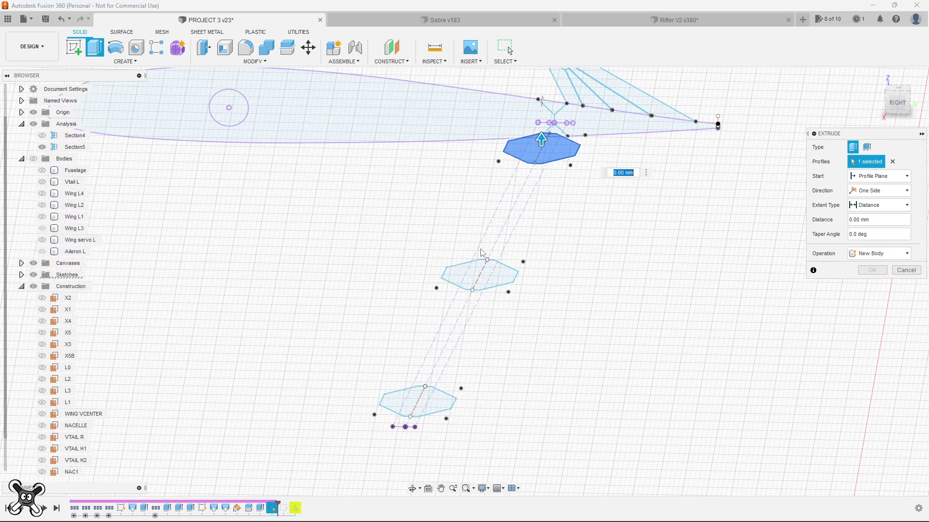
{"action": "left_click", "coordinate": [462, 274]}
{"action": "left_click", "coordinate": [416, 402]}
{"action": "left_click", "coordinate": [34, 158]}
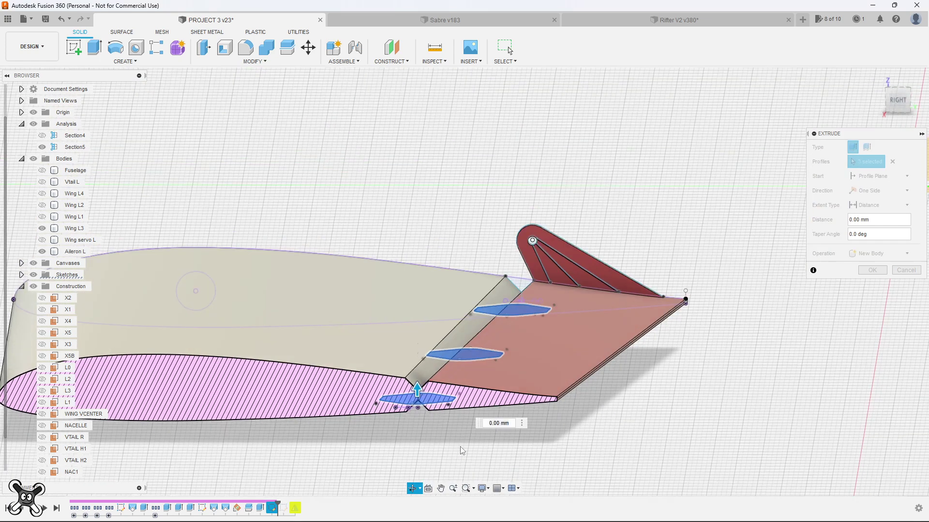
{"action": "middle_click_drag", "start_coordinate": [460, 462], "coordinate": [760, 308], "text": "shift"}
{"action": "type", "text": "14"}
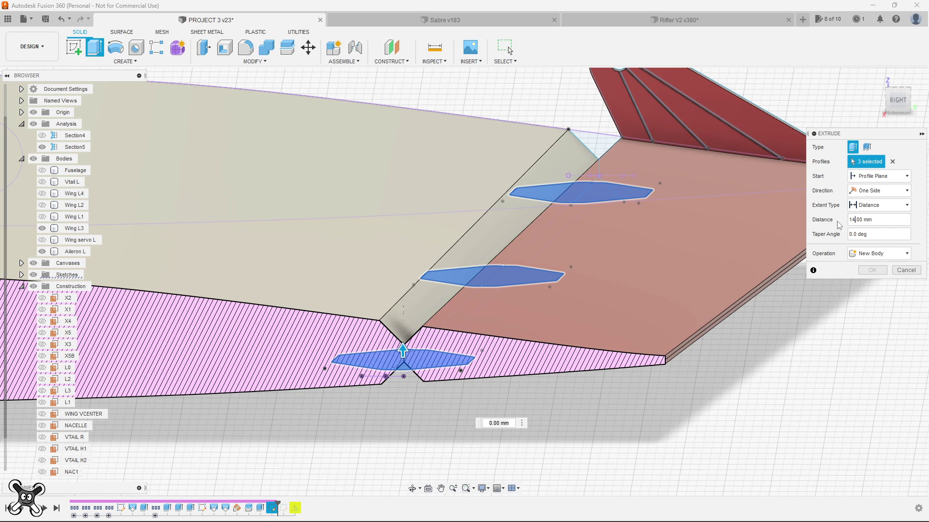
Set the extrude depth for the three octagons to 1.00 mm.
{"action": "key", "text": "Return"}
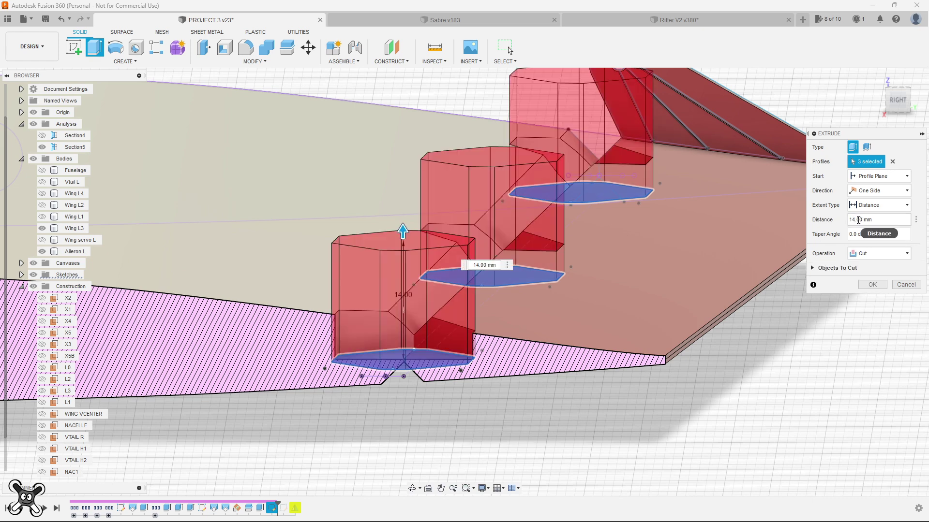
{"action": "left_click", "coordinate": [858, 220]}
{"action": "key", "text": "BackSpace"}
{"action": "scroll", "coordinate": [391, 415], "scroll_direction": "up", "scroll_amount": 3}
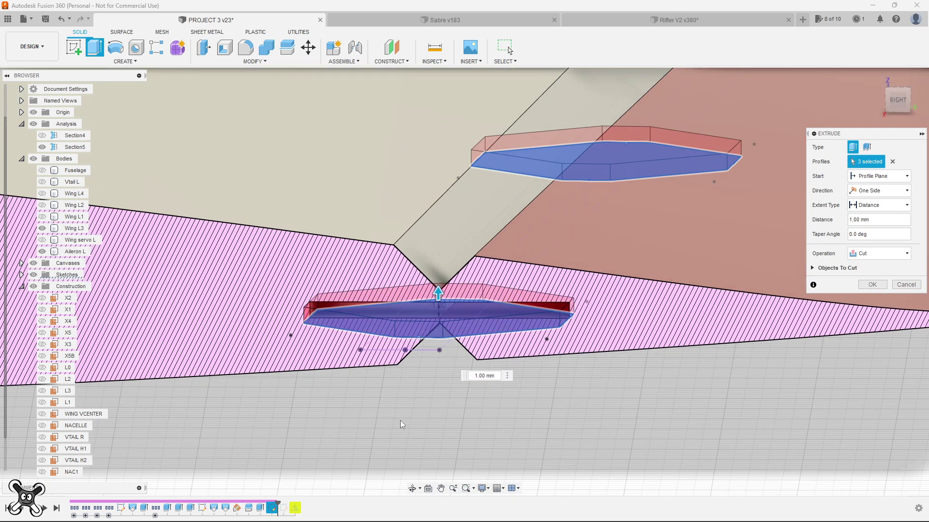
{"action": "middle_click_drag", "start_coordinate": [400, 425], "coordinate": [406, 414], "text": "shift"}
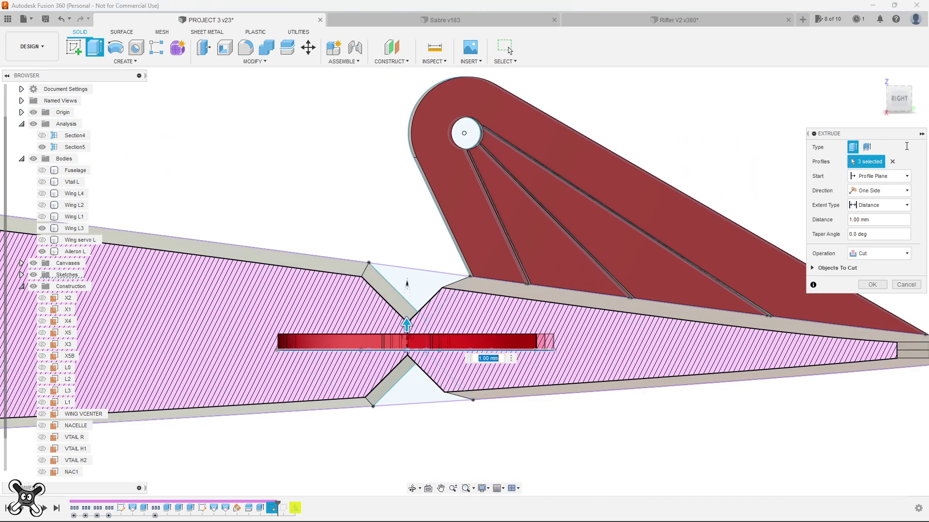
{"action": "scroll", "coordinate": [415, 413], "scroll_direction": "up", "scroll_amount": 2}
{"action": "scroll", "coordinate": [435, 429], "scroll_direction": "up", "scroll_amount": 2}
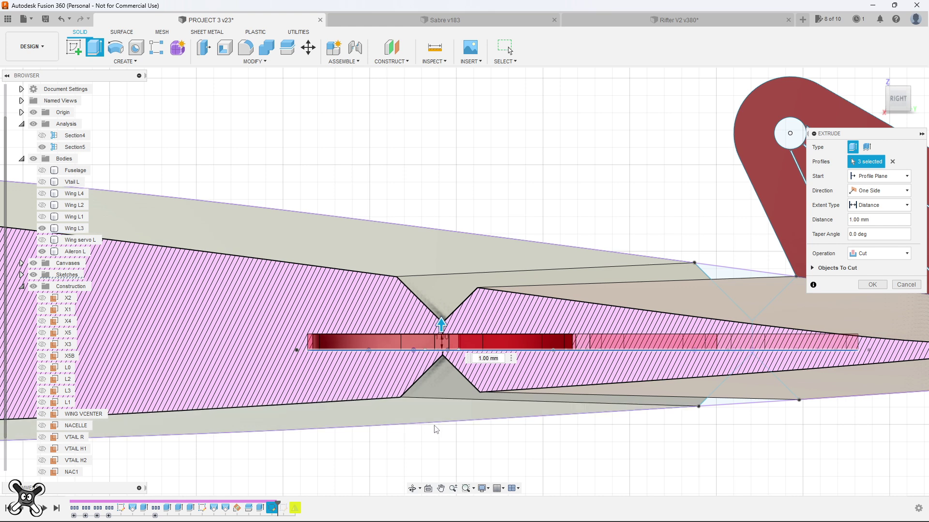
{"action": "scroll", "coordinate": [442, 387], "scroll_direction": "up", "scroll_amount": 3}
{"action": "scroll", "coordinate": [445, 353], "scroll_direction": "up", "scroll_amount": 2}
{"action": "scroll", "coordinate": [446, 352], "scroll_direction": "up", "scroll_amount": 2}
{"action": "scroll", "coordinate": [443, 334], "scroll_direction": "up", "scroll_amount": 1}
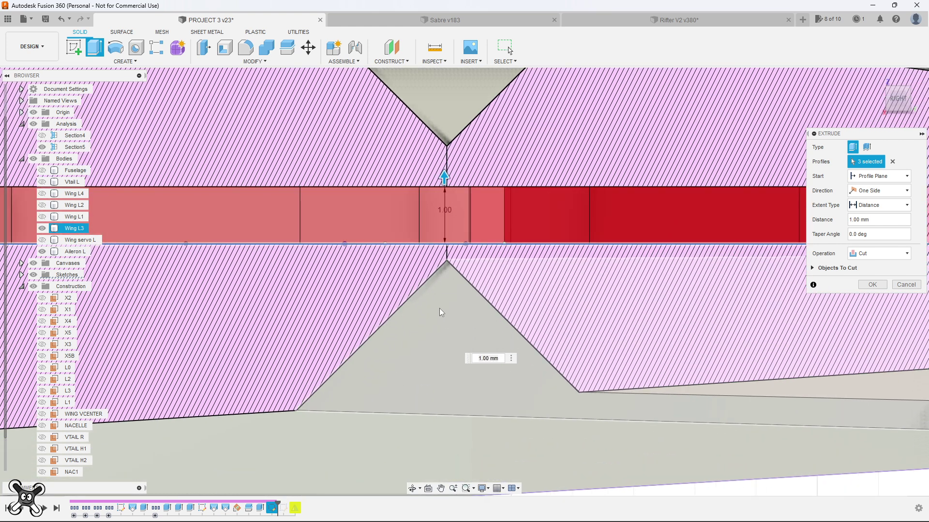
Use an Offset start and cut through Wing L3 and Aileron L.
{"action": "left_click", "coordinate": [880, 177]}
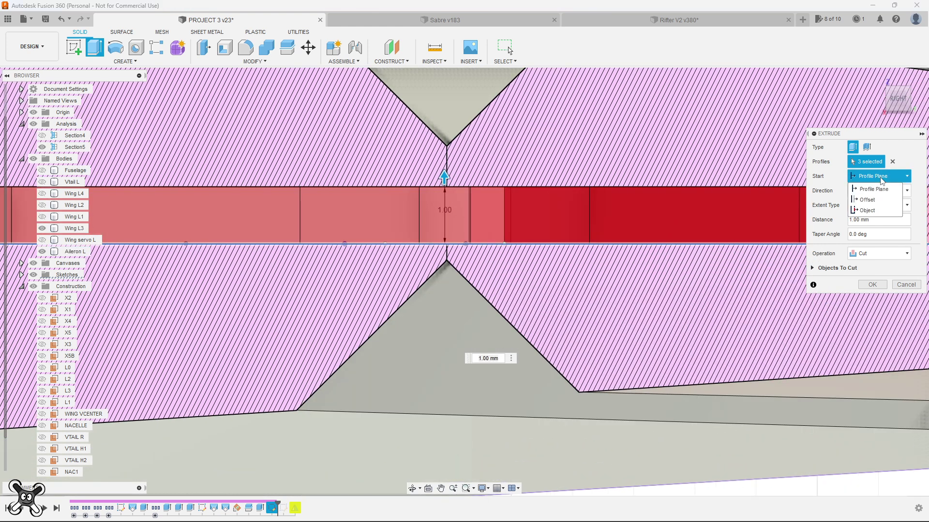
{"action": "left_click", "coordinate": [879, 201]}
{"action": "type", "text": "2"}
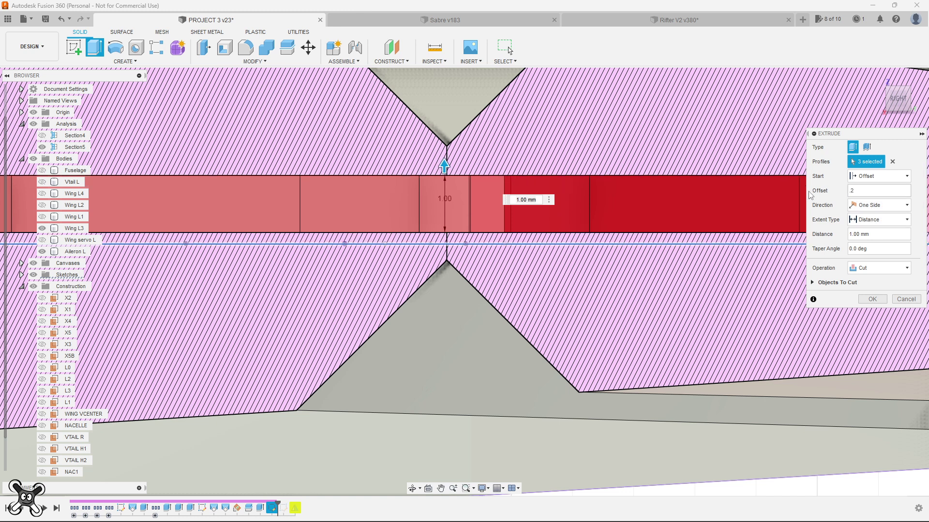
{"action": "scroll", "coordinate": [521, 388], "scroll_direction": "down", "scroll_amount": 5}
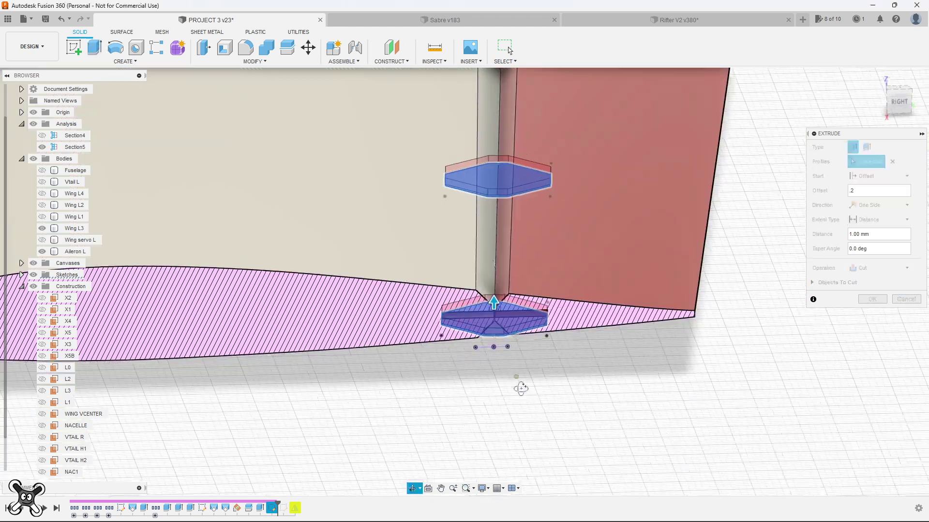
{"action": "scroll", "coordinate": [554, 389], "scroll_direction": "down", "scroll_amount": 3}
{"action": "middle_click_drag", "start_coordinate": [555, 389], "coordinate": [823, 314], "text": "shift"}
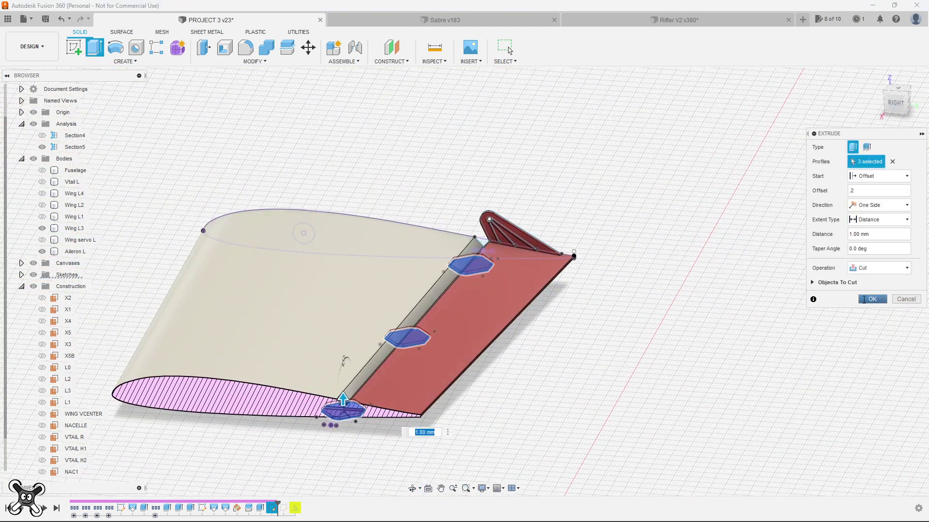
{"action": "left_click", "coordinate": [812, 282]}
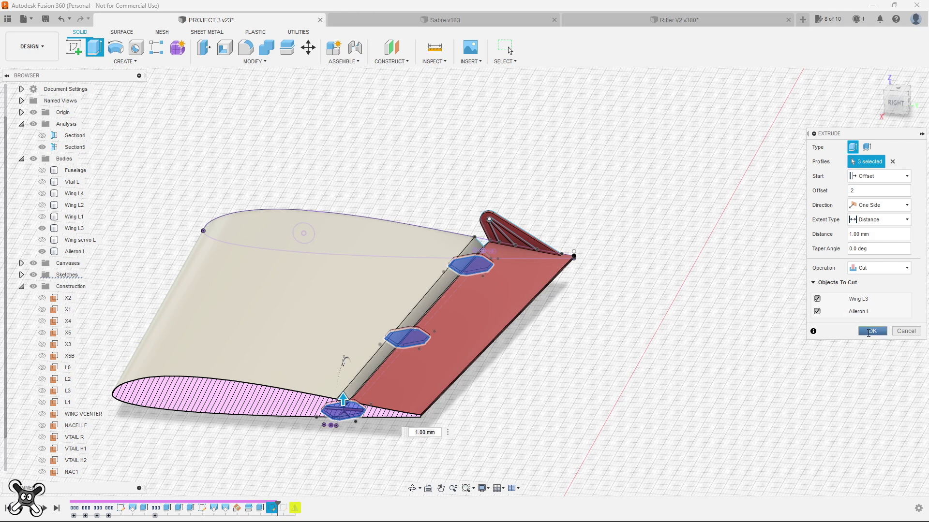
{"action": "left_click", "coordinate": [871, 331]}
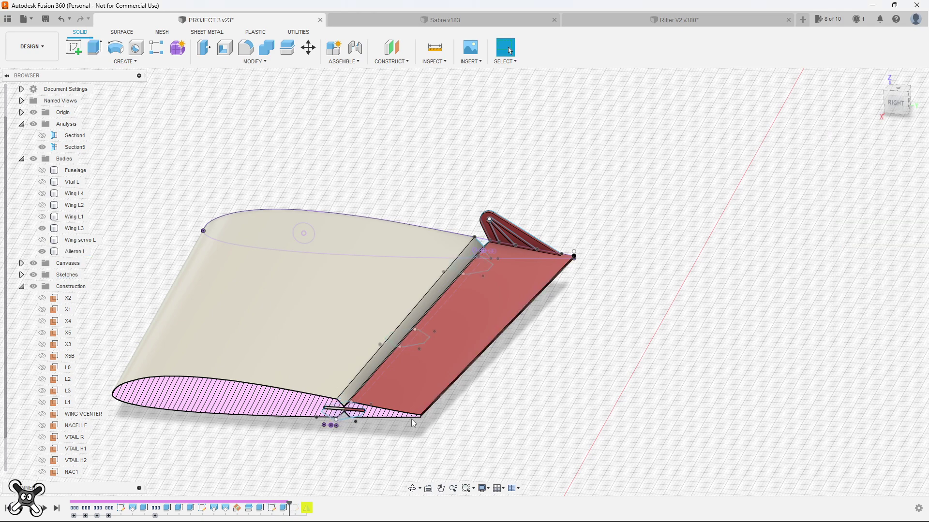
Delete the Section4 analysis from the Analysis folder.
{"action": "scroll", "coordinate": [367, 426], "scroll_direction": "up", "scroll_amount": 5}
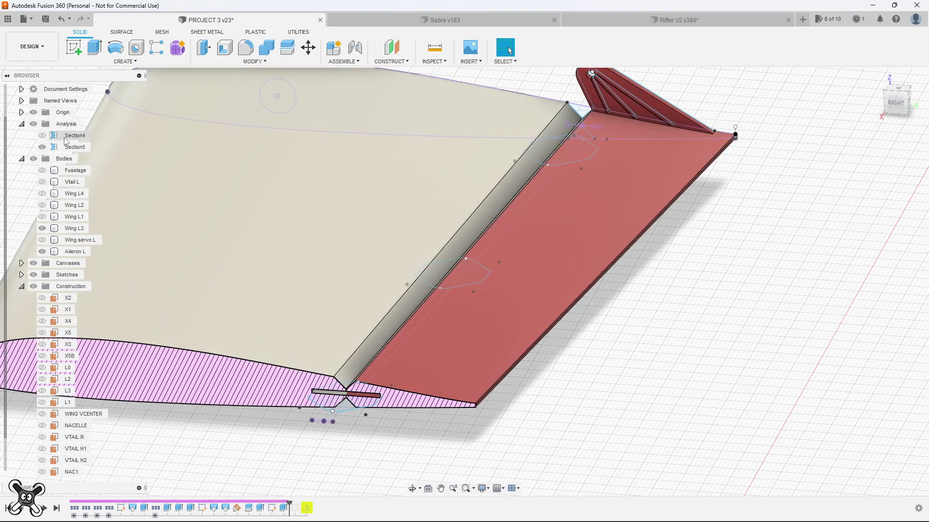
{"action": "right_click", "coordinate": [67, 140]}
{"action": "left_click", "coordinate": [93, 169]}
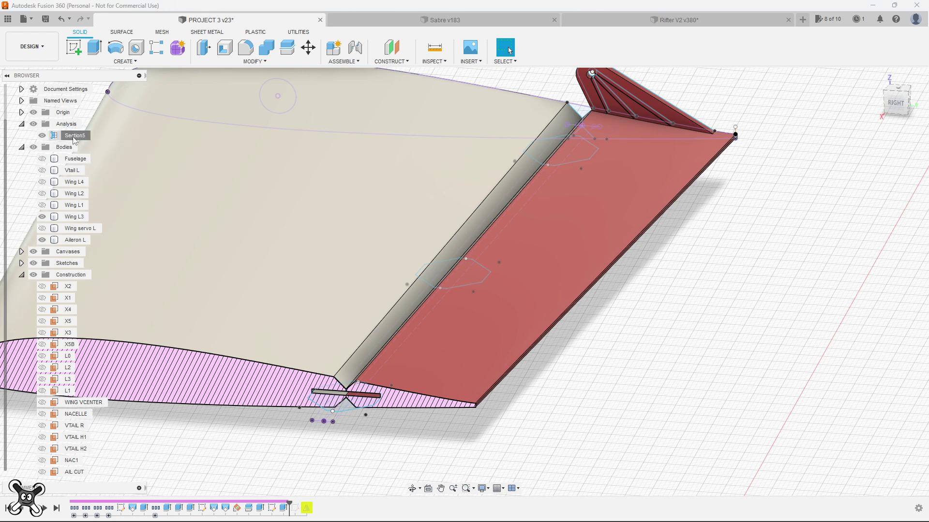
Edit Section5 and move its cut plane to -96 mm along the wing.
{"action": "right_click", "coordinate": [73, 137]}
{"action": "left_click", "coordinate": [89, 158]}
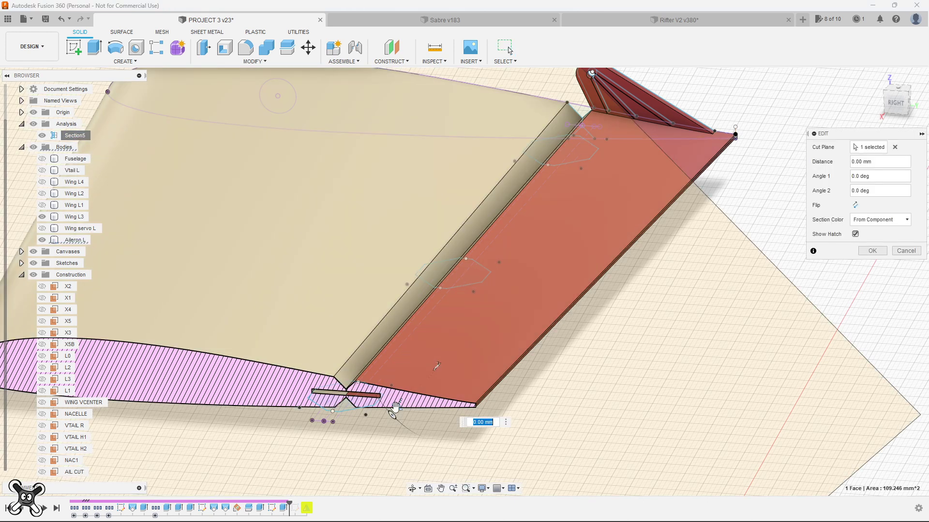
{"action": "left_click_drag", "start_coordinate": [400, 397], "coordinate": [581, 161]}
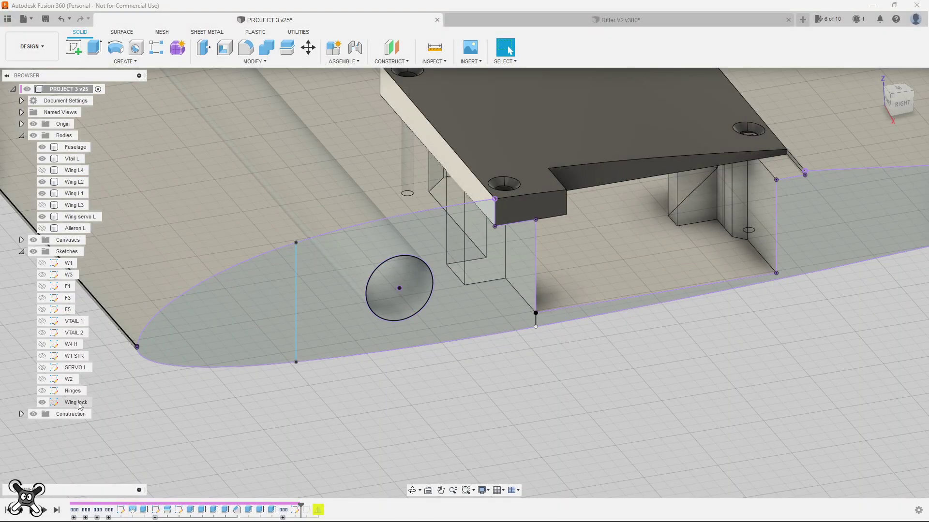
Reopen the Wing lock sketch and offset the centre line by 0.80 mm.
{"action": "right_click", "coordinate": [75, 403]}
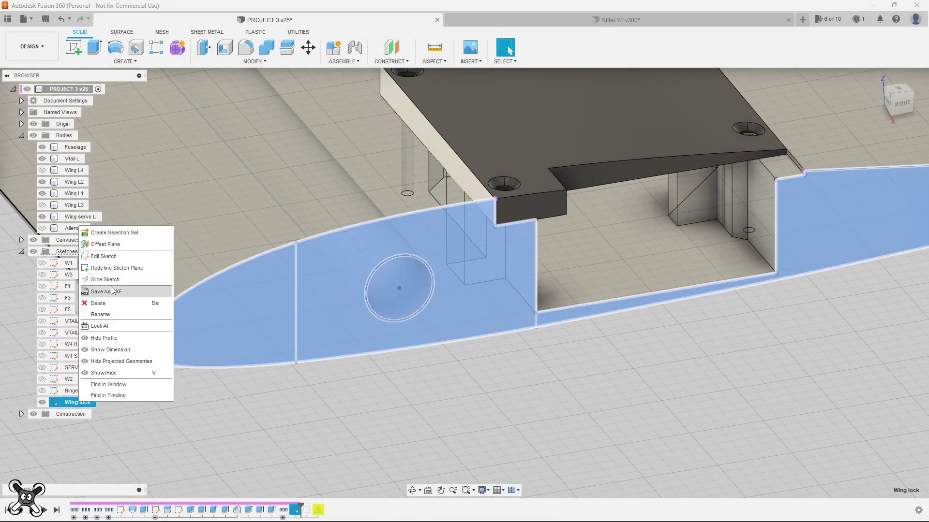
{"action": "left_click", "coordinate": [104, 257]}
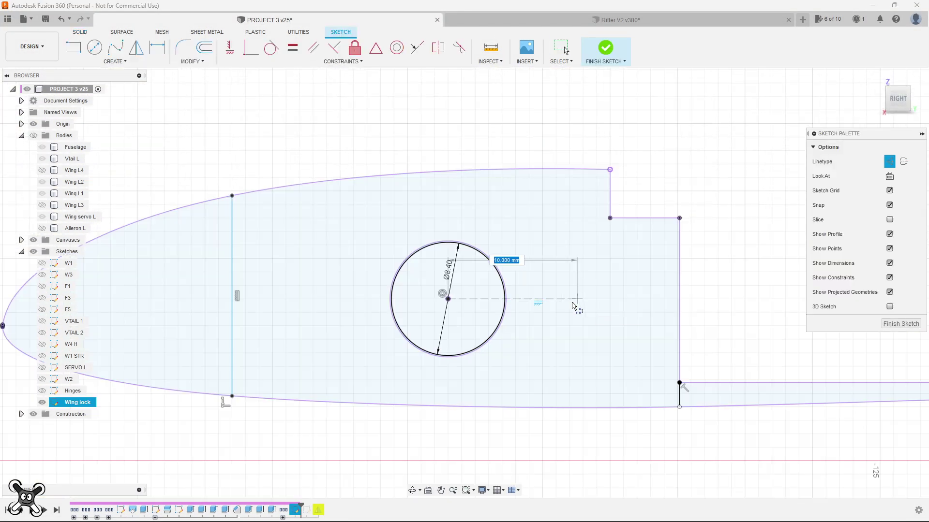
{"action": "left_click", "coordinate": [571, 300]}
{"action": "key", "text": "o"}
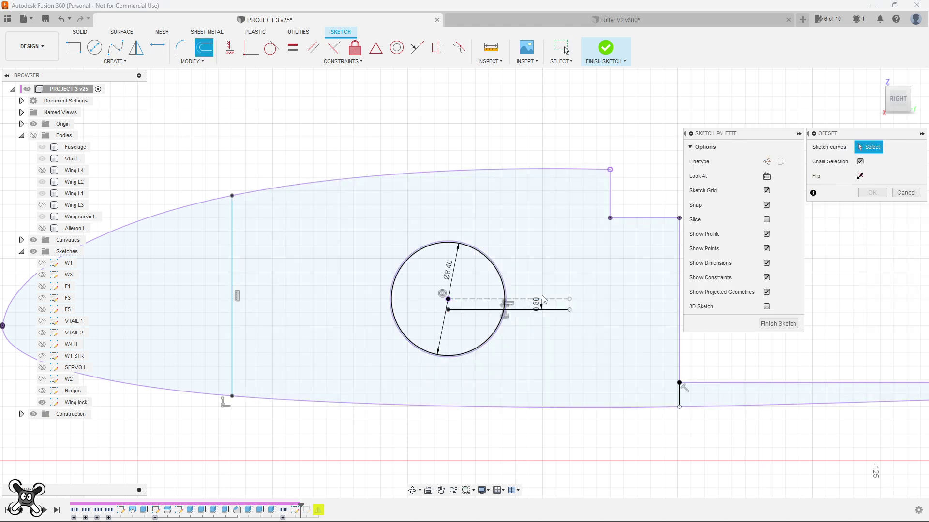
{"action": "left_click", "coordinate": [542, 300]}
{"action": "key", "text": "Return"}
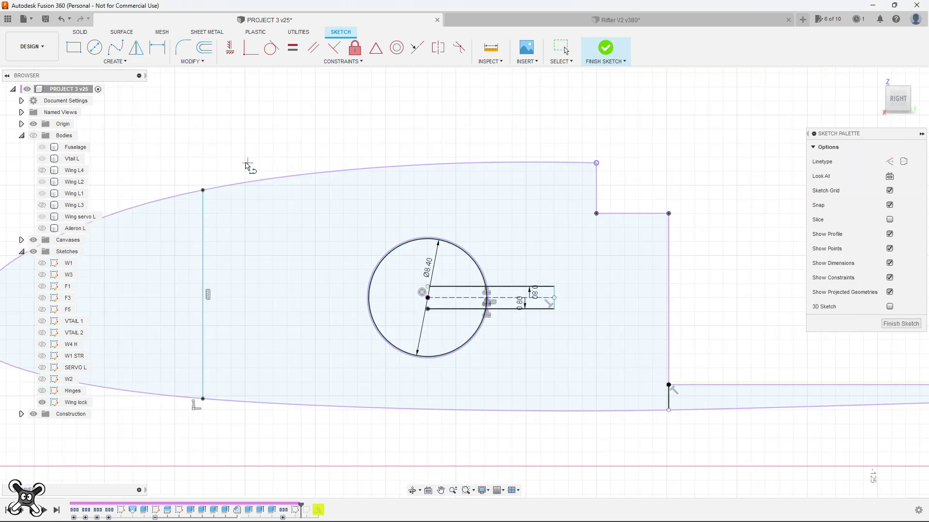
Extend the offset lines to the left edge and Ø8.40 circle, trimming them inside the circle.
{"action": "left_click", "coordinate": [389, 287]}
{"action": "left_click", "coordinate": [389, 309]}
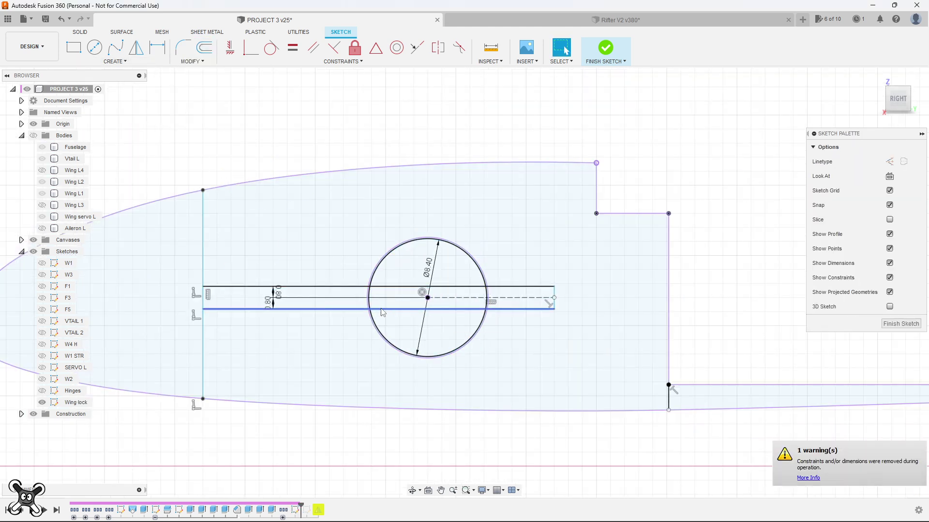
{"action": "scroll", "coordinate": [372, 296], "scroll_direction": "up", "scroll_amount": 10}
{"action": "left_click", "coordinate": [369, 242]}
{"action": "scroll", "coordinate": [402, 358], "scroll_direction": "down", "scroll_amount": 5}
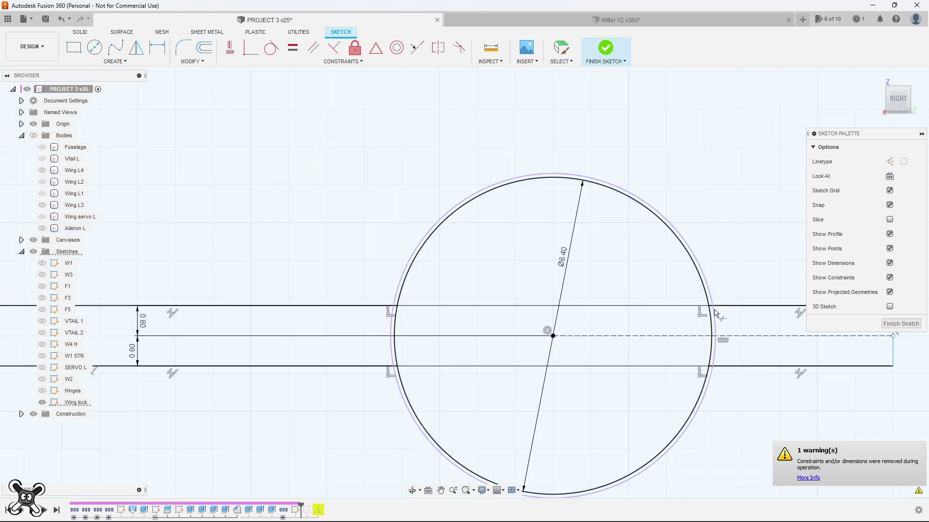
{"action": "scroll", "coordinate": [554, 320], "scroll_direction": "down", "scroll_amount": 3}
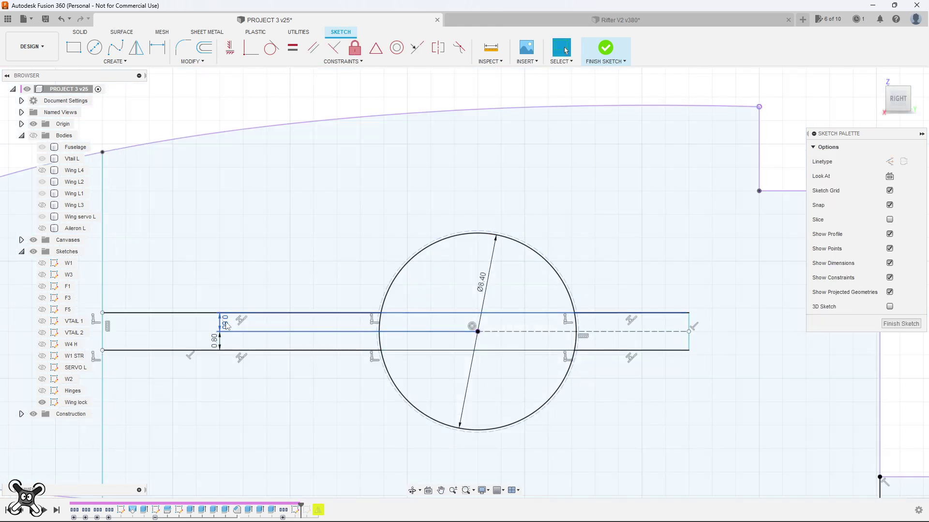
{"action": "left_click_drag", "start_coordinate": [426, 304], "coordinate": [426, 358]}
{"action": "scroll", "coordinate": [389, 340], "scroll_direction": "up", "scroll_amount": 5}
{"action": "scroll", "coordinate": [468, 328], "scroll_direction": "down", "scroll_amount": 3}
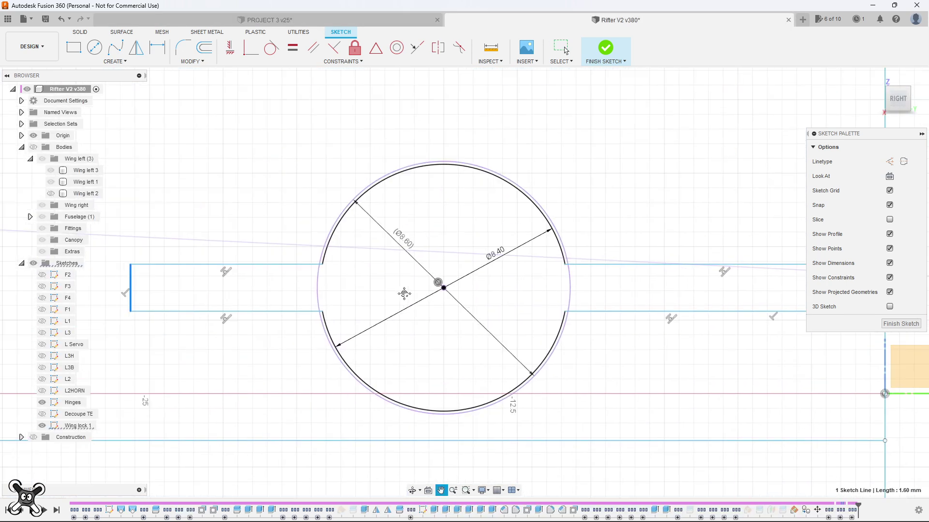
{"action": "left_click", "coordinate": [274, 22]}
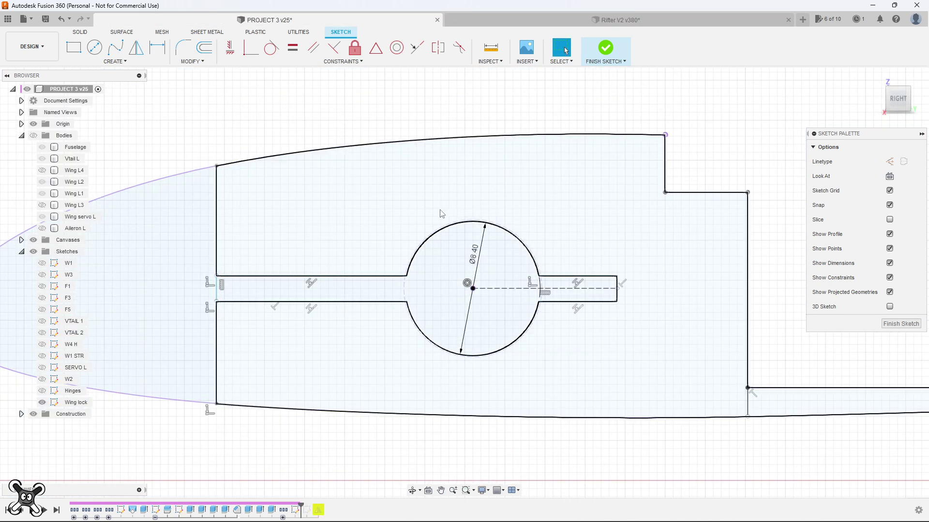
Offset the top and bottom airfoil outline curves inward by 1 mm.
{"action": "scroll", "coordinate": [329, 223], "scroll_direction": "down", "scroll_amount": 2}
{"action": "scroll", "coordinate": [293, 269], "scroll_direction": "up", "scroll_amount": 3}
{"action": "scroll", "coordinate": [293, 269], "scroll_direction": "up", "scroll_amount": 2}
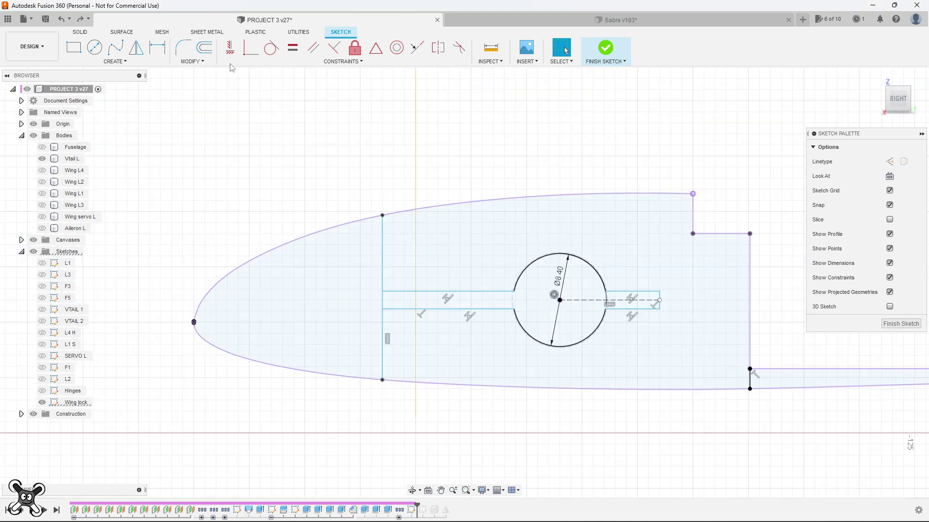
{"action": "left_click", "coordinate": [213, 54]}
{"action": "left_click", "coordinate": [464, 200]}
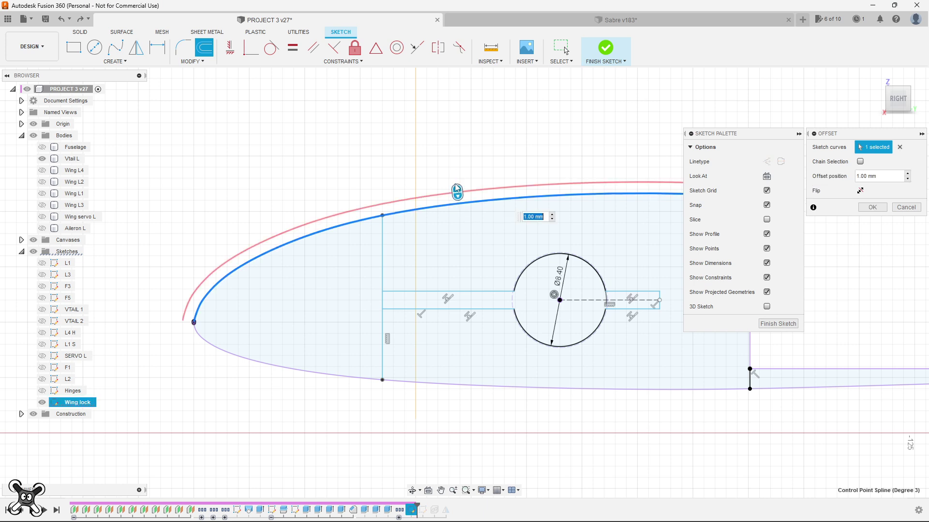
{"action": "middle_click_drag", "start_coordinate": [483, 189], "coordinate": [362, 182]}
{"action": "key", "text": "Return"}
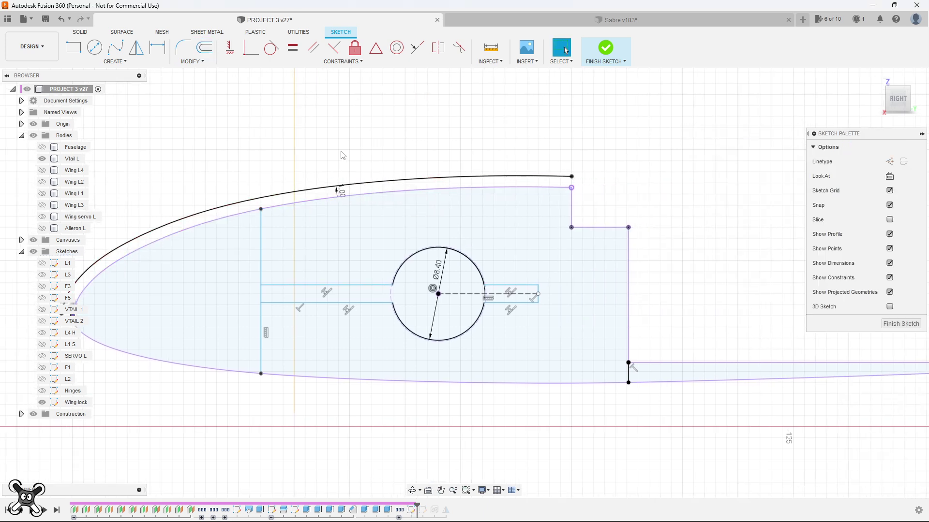
{"action": "left_click", "coordinate": [213, 53]}
{"action": "mouse_move", "coordinate": [329, 385]}
{"action": "middle_mouse_down"}
{"action": "mouse_move", "coordinate": [404, 322]}
{"action": "mouse_move", "coordinate": [341, 340]}
{"action": "middle_mouse_up"}
{"action": "left_click", "coordinate": [405, 318]}
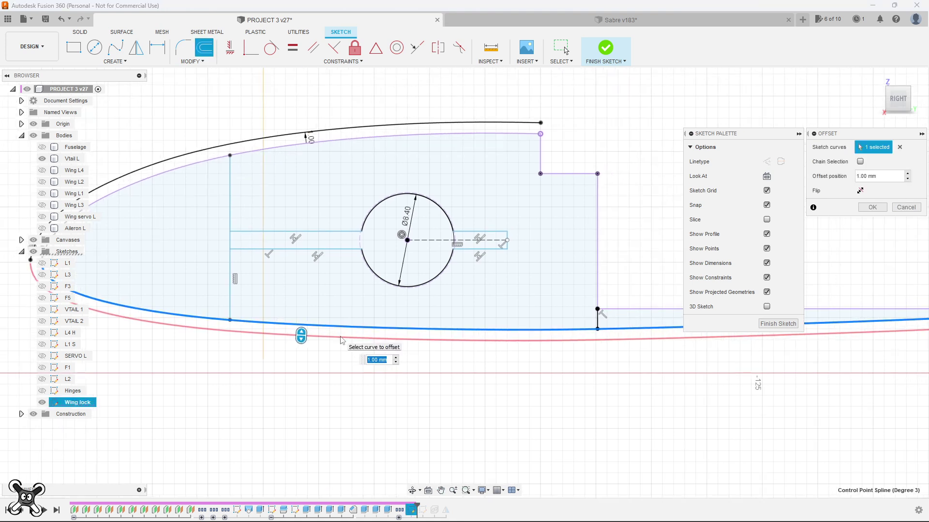
{"action": "key", "text": "Return"}
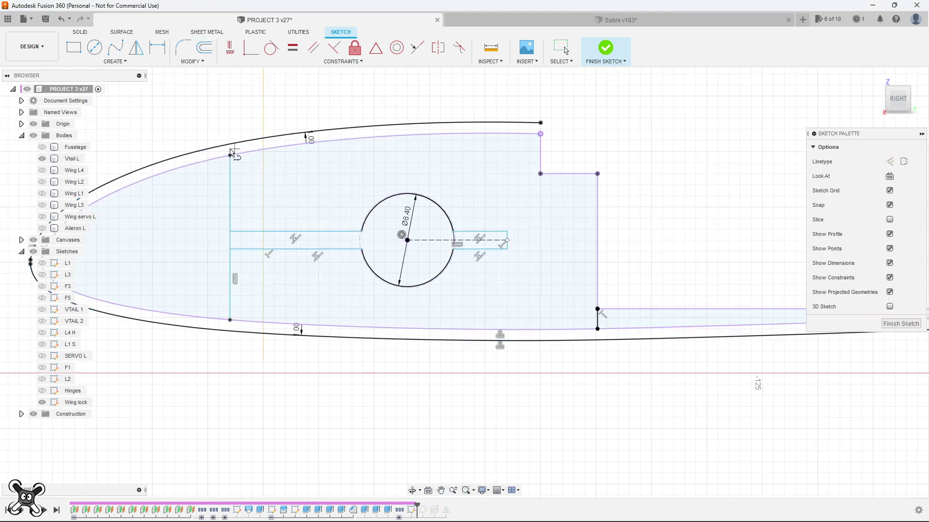
Draw a closing line from the vertical edge and trim away the outer curves and extra lower segment.
{"action": "scroll", "coordinate": [231, 153], "scroll_direction": "up", "scroll_amount": 2}
{"action": "left_click", "coordinate": [230, 142]}
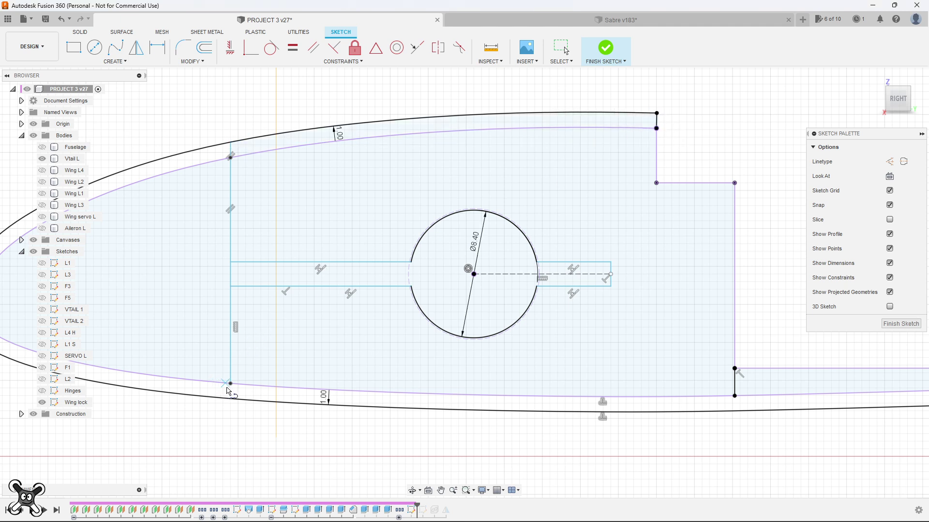
{"action": "left_click", "coordinate": [232, 395]}
{"action": "scroll", "coordinate": [725, 390], "scroll_direction": "down", "scroll_amount": 2}
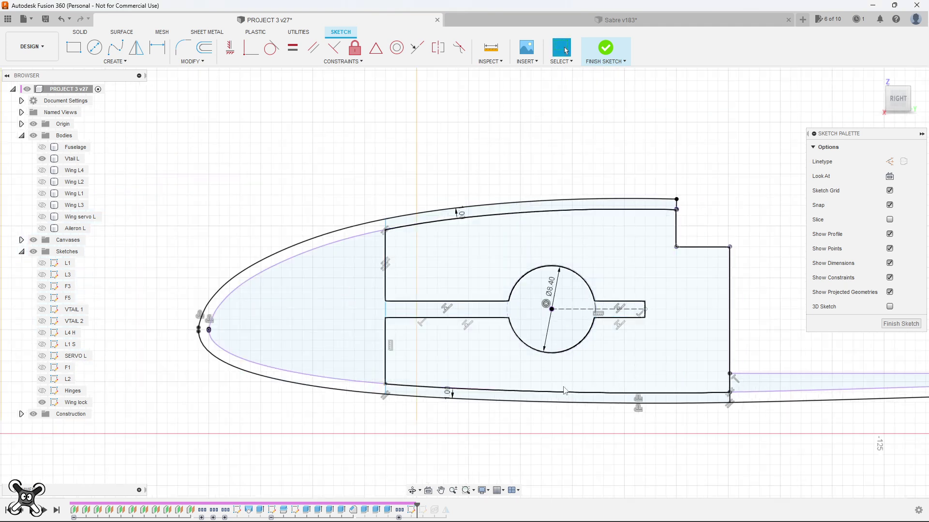
{"action": "left_click", "coordinate": [299, 251]}
{"action": "left_click", "coordinate": [256, 378]}
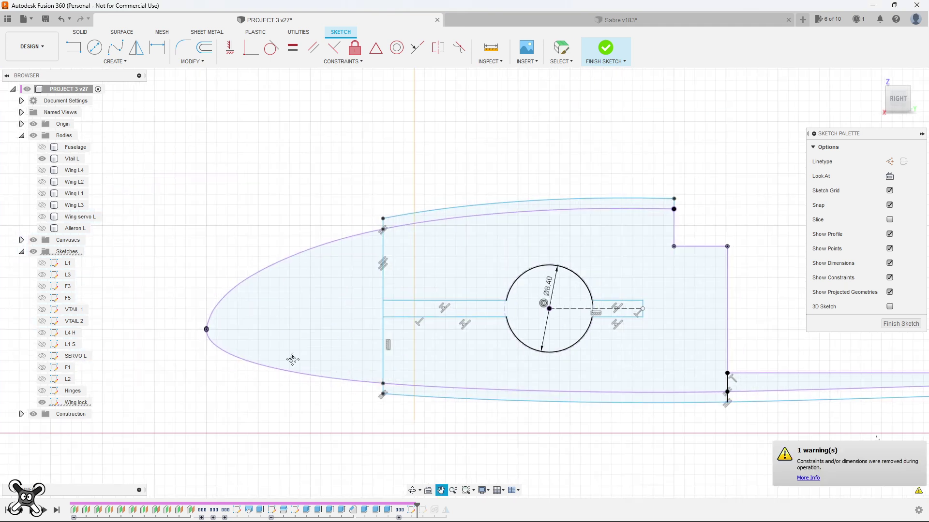
{"action": "middle_click_drag", "start_coordinate": [371, 369], "coordinate": [210, 358]}
{"action": "left_click", "coordinate": [595, 391]}
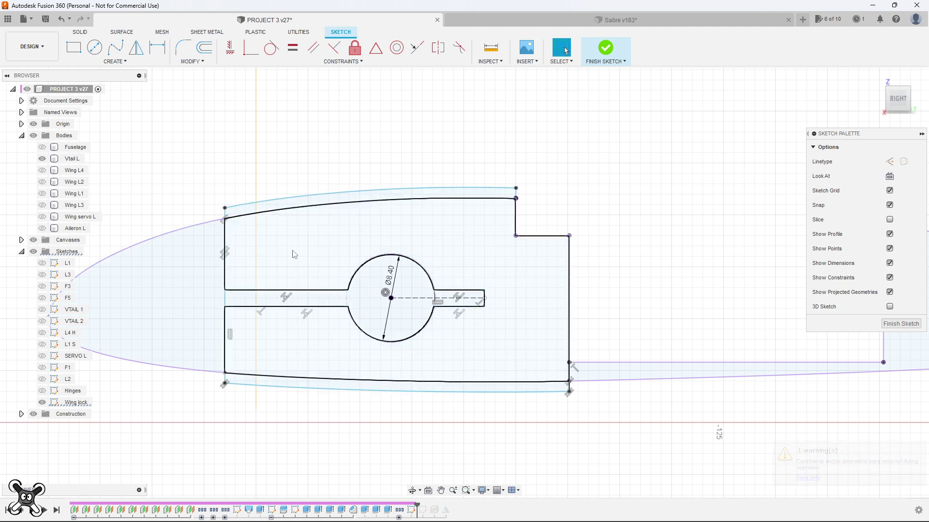
Finish the sketch and cut the slot and bottom strip profiles 10 mm into the wing.
{"action": "left_click", "coordinate": [901, 324]}
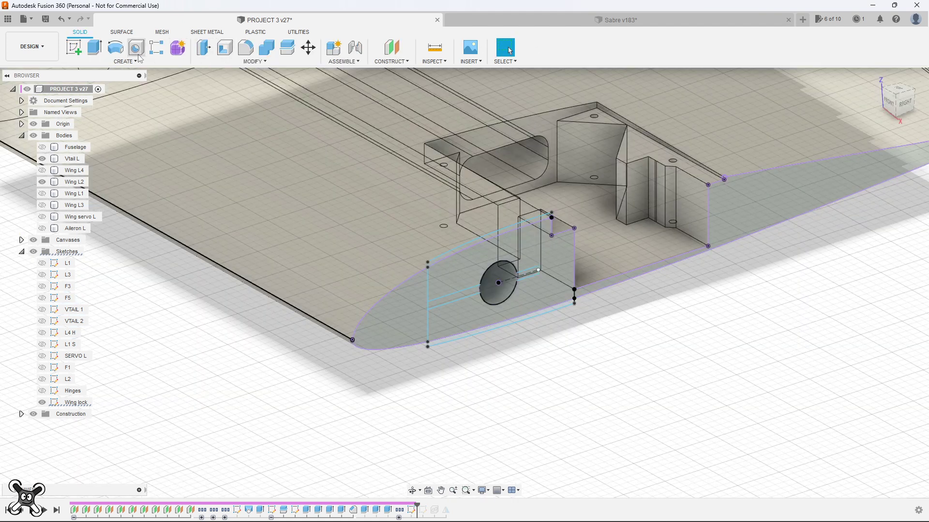
{"action": "left_click", "coordinate": [98, 56]}
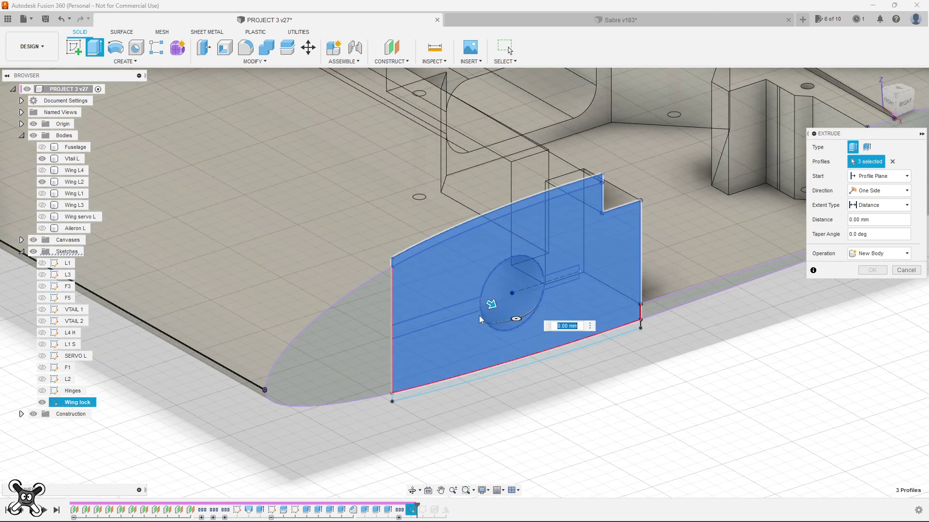
{"action": "left_click", "coordinate": [445, 319]}
{"action": "left_click", "coordinate": [522, 362]}
{"action": "middle_click_drag", "start_coordinate": [522, 362], "coordinate": [508, 348], "text": "shift"}
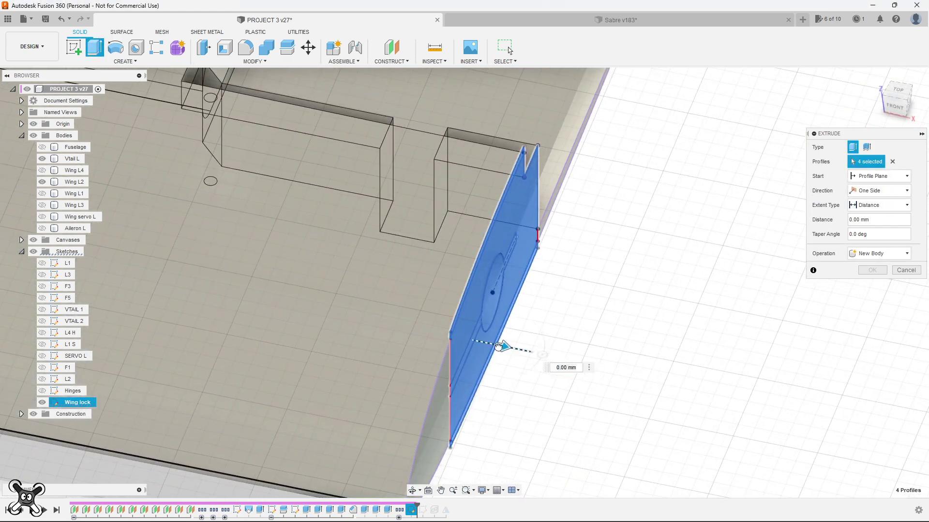
{"action": "left_click_drag", "start_coordinate": [508, 348], "coordinate": [394, 324]}
{"action": "mouse_move", "coordinate": [393, 324]}
{"action": "middle_mouse_down", "text": "shift"}
{"action": "mouse_move", "coordinate": [516, 315]}
{"action": "mouse_move", "coordinate": [537, 351]}
{"action": "middle_mouse_up", "text": "shift"}
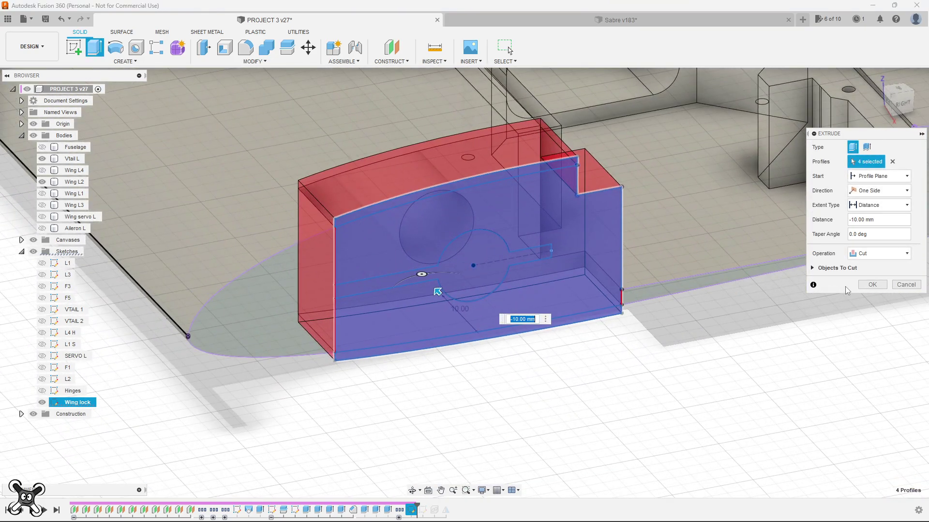
{"action": "left_click", "coordinate": [864, 287]}
Extrude the wing-lock profile -9.8 mm as a new body.
{"action": "mouse_move", "coordinate": [657, 328]}
{"action": "middle_mouse_down", "text": "shift"}
{"action": "mouse_move", "coordinate": [644, 386]}
{"action": "mouse_move", "coordinate": [641, 366]}
{"action": "mouse_move", "coordinate": [452, 222]}
{"action": "middle_mouse_up", "text": "shift"}
{"action": "key", "text": "e"}
{"action": "left_click", "coordinate": [453, 222]}
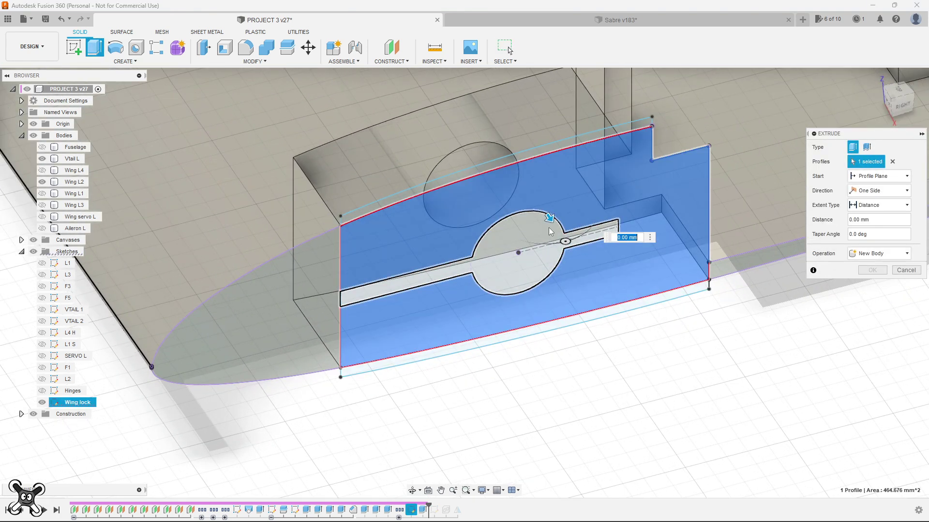
{"action": "mouse_move", "coordinate": [549, 219]}
{"action": "left_mouse_down"}
{"action": "mouse_move", "coordinate": [494, 144]}
{"action": "mouse_move", "coordinate": [500, 156]}
{"action": "left_mouse_up"}
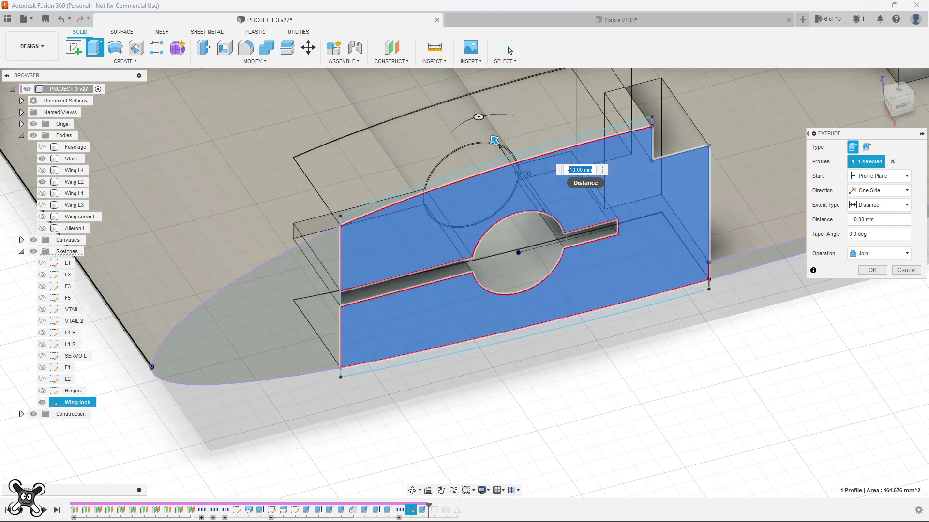
{"action": "type", "text": "-9.8"}
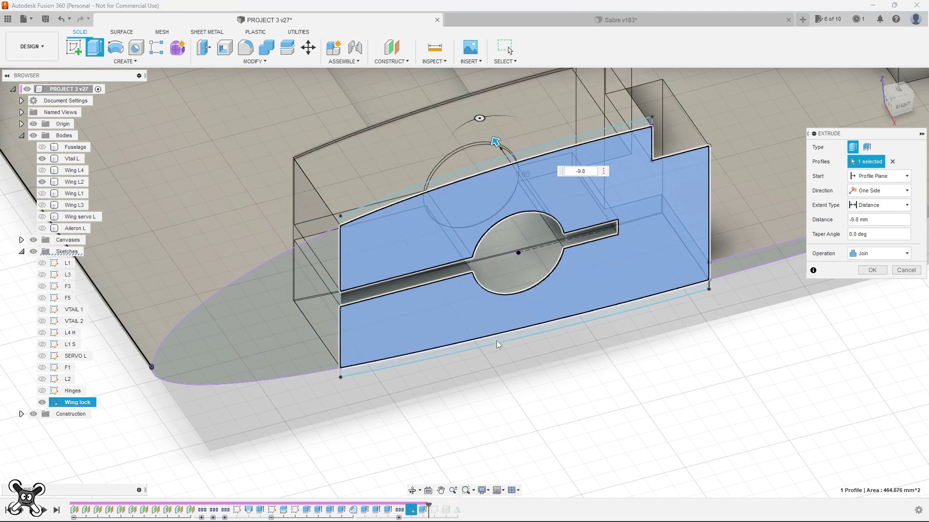
{"action": "mouse_move", "coordinate": [497, 341]}
{"action": "middle_mouse_down", "text": "shift"}
{"action": "mouse_move", "coordinate": [576, 327]}
{"action": "mouse_move", "coordinate": [517, 356]}
{"action": "middle_mouse_up", "text": "shift"}
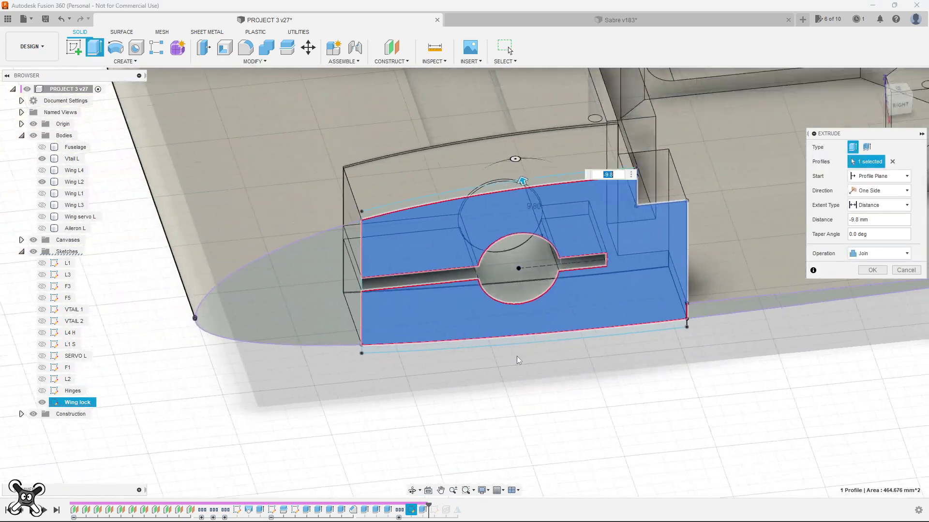
{"action": "left_click", "coordinate": [878, 253]}
{"action": "left_click", "coordinate": [872, 303]}
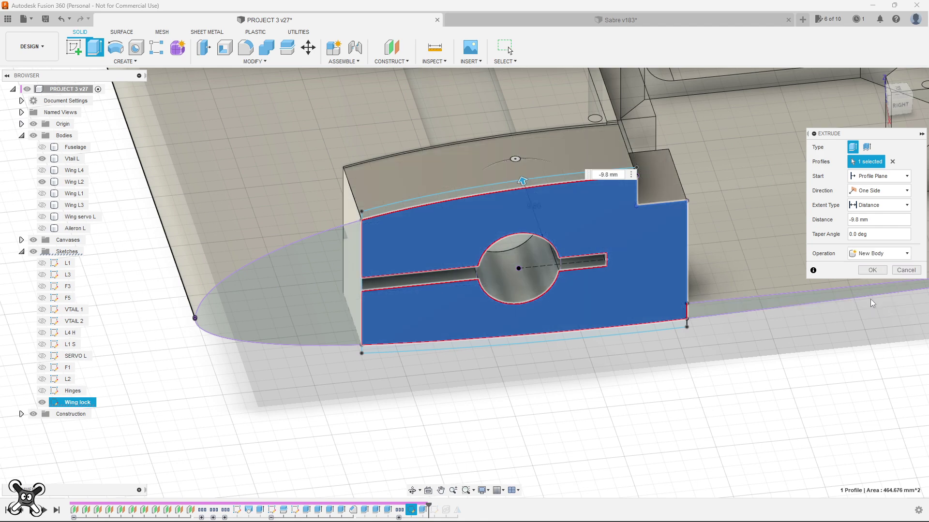
{"action": "middle_click_drag", "start_coordinate": [585, 363], "coordinate": [543, 320], "text": "shift"}
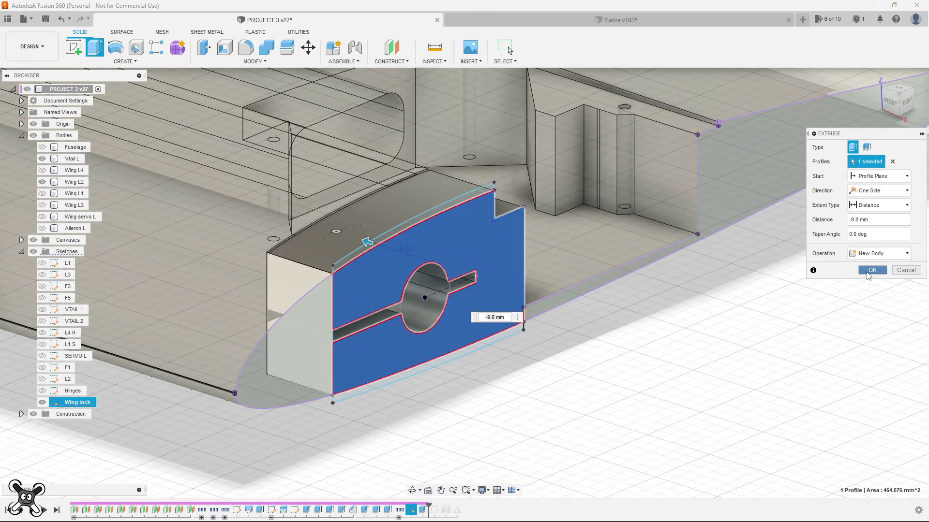
{"action": "left_click", "coordinate": [868, 275]}
Apply a dark paint appearance to the new lock body, keeping existing appearances.
{"action": "key", "text": "a"}
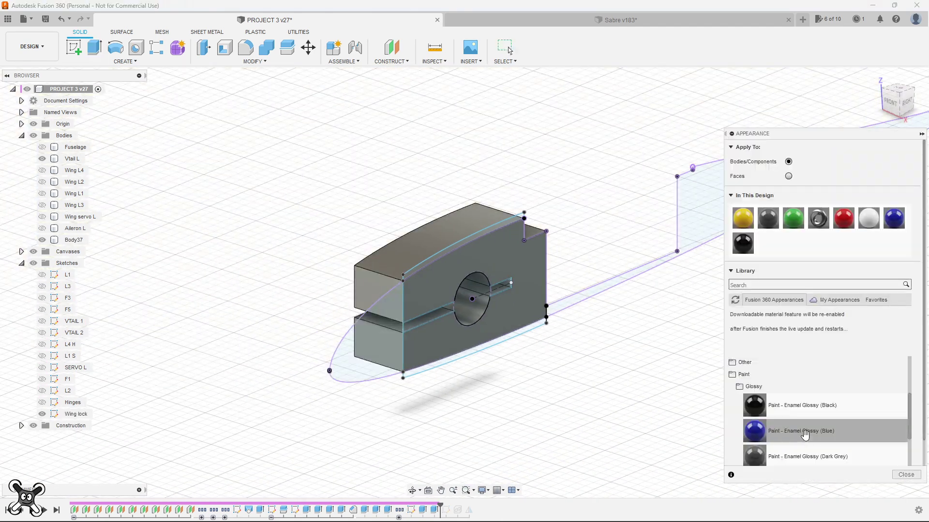
{"action": "left_click_drag", "start_coordinate": [805, 434], "coordinate": [493, 290]}
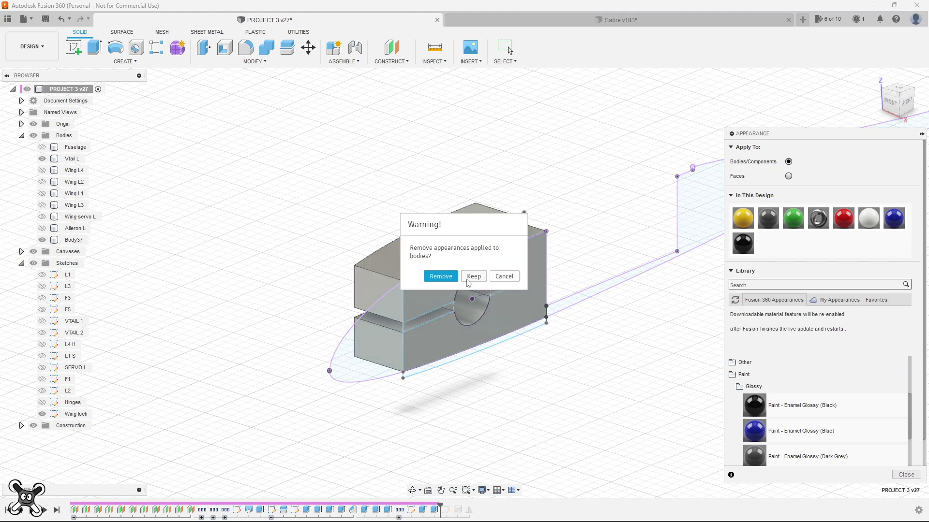
{"action": "left_click", "coordinate": [471, 277]}
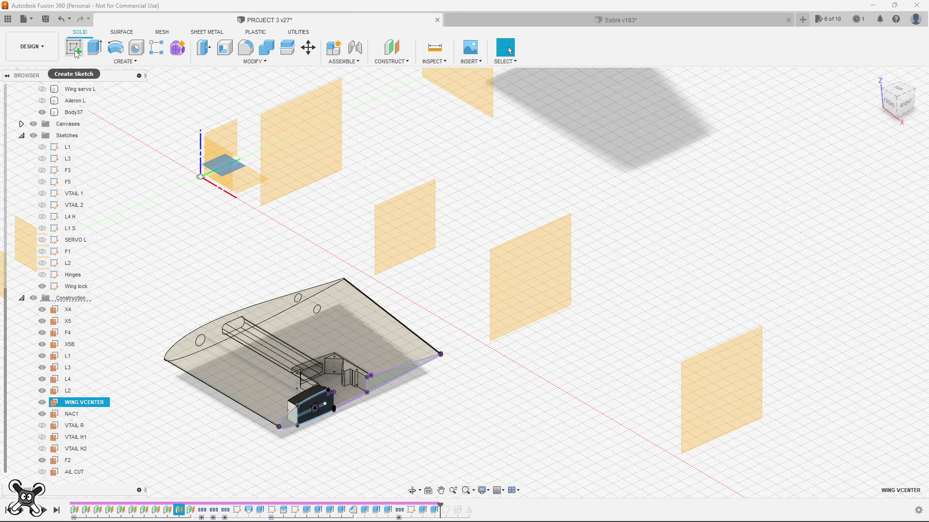
Create a sketch on WING VCENTER projecting the lock block's upper and lower faces.
{"action": "left_click", "coordinate": [74, 50]}
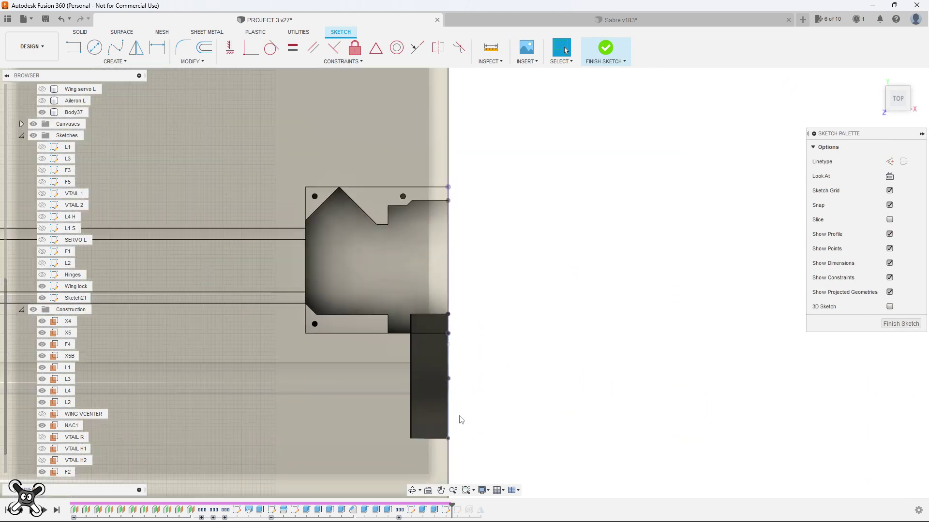
{"action": "scroll", "coordinate": [461, 420], "scroll_direction": "up", "scroll_amount": 3}
{"action": "middle_click_drag", "start_coordinate": [461, 420], "coordinate": [496, 311]}
{"action": "key", "text": "p"}
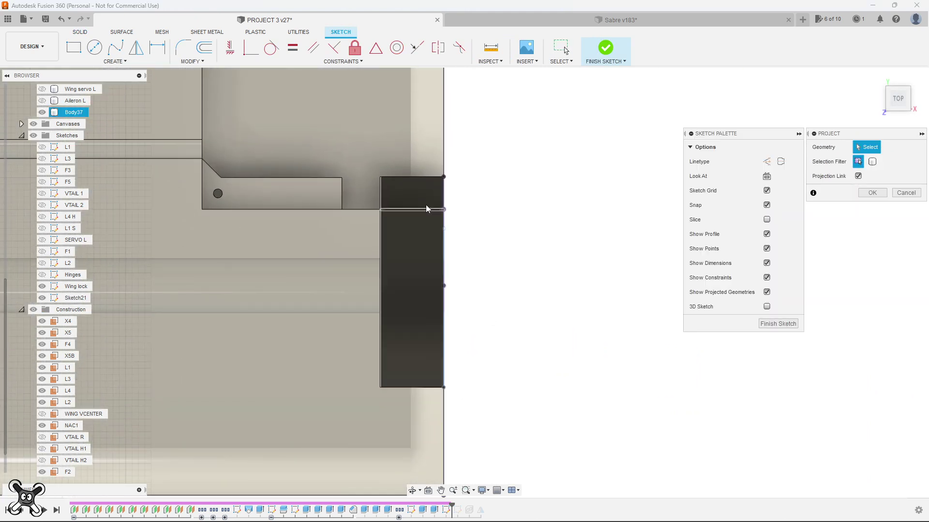
{"action": "left_click", "coordinate": [421, 197]}
{"action": "left_click", "coordinate": [425, 280]}
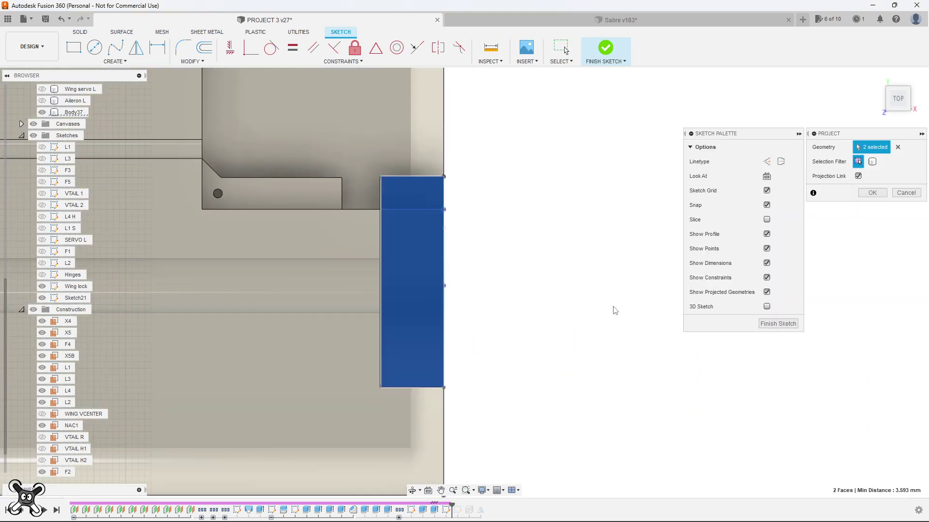
{"action": "left_click", "coordinate": [872, 193]}
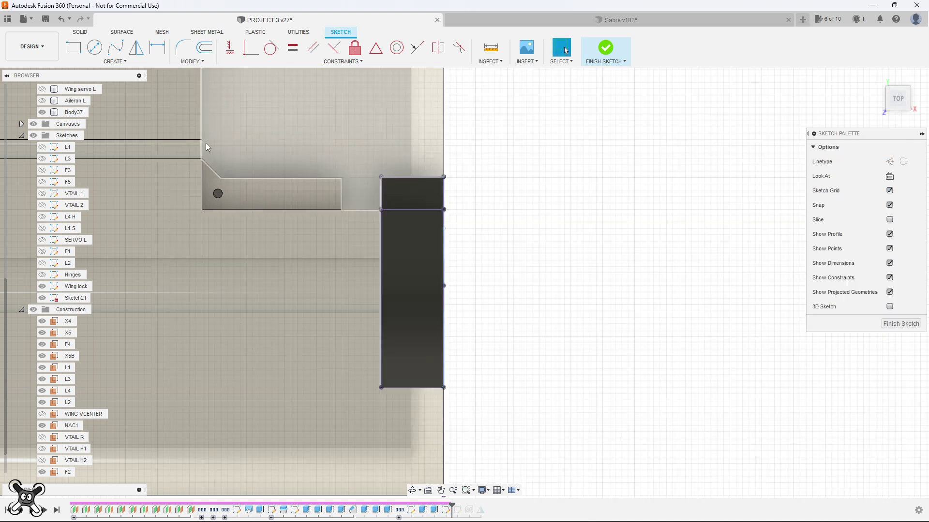
{"action": "scroll", "coordinate": [44, 302], "scroll_direction": "up", "scroll_amount": 3}
{"action": "scroll", "coordinate": [30, 172], "scroll_direction": "up", "scroll_amount": 3}
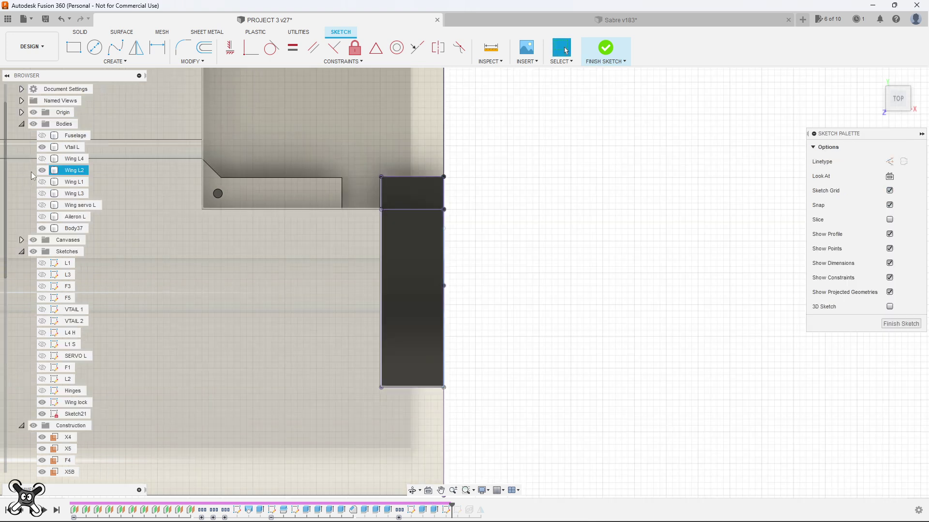
{"action": "left_click", "coordinate": [33, 124]}
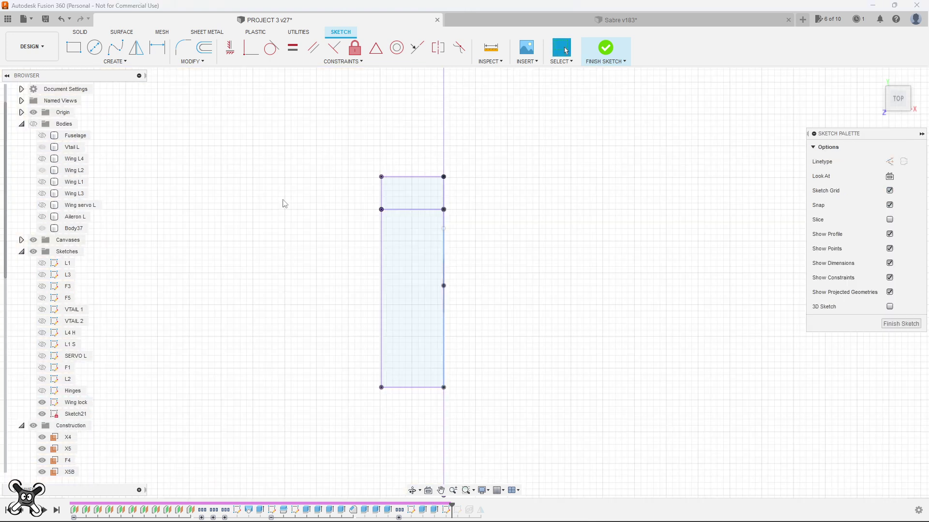
{"action": "left_click", "coordinate": [33, 124]}
{"action": "mouse_move", "coordinate": [425, 251]}
{"action": "middle_mouse_down", "text": "shift"}
{"action": "mouse_move", "coordinate": [459, 269]}
{"action": "mouse_move", "coordinate": [338, 300]}
{"action": "middle_mouse_up", "text": "shift"}
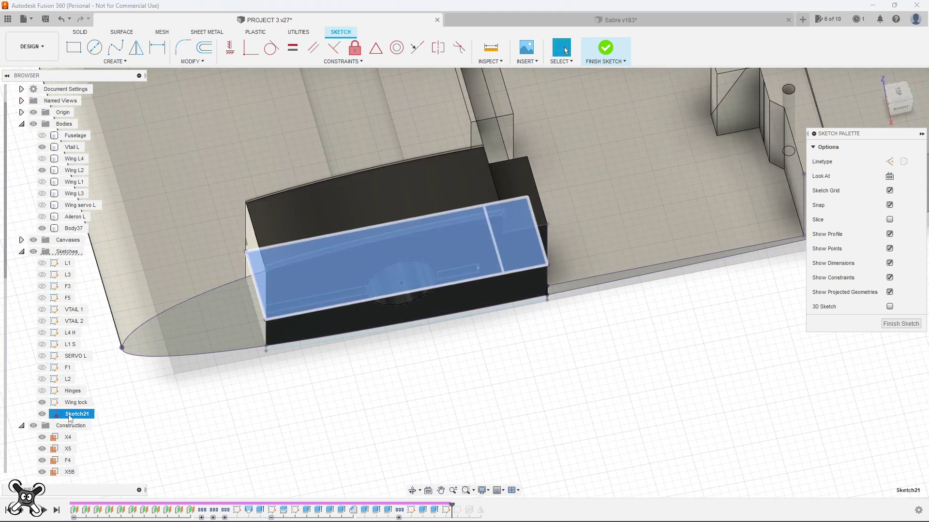
Rename Sketch21 to 'Wing lock V' and the original sketch to 'Wing lock H'.
{"action": "double_click", "coordinate": [86, 414]}
{"action": "type", "text": "Wing lock V"}
{"action": "key", "text": "Return"}
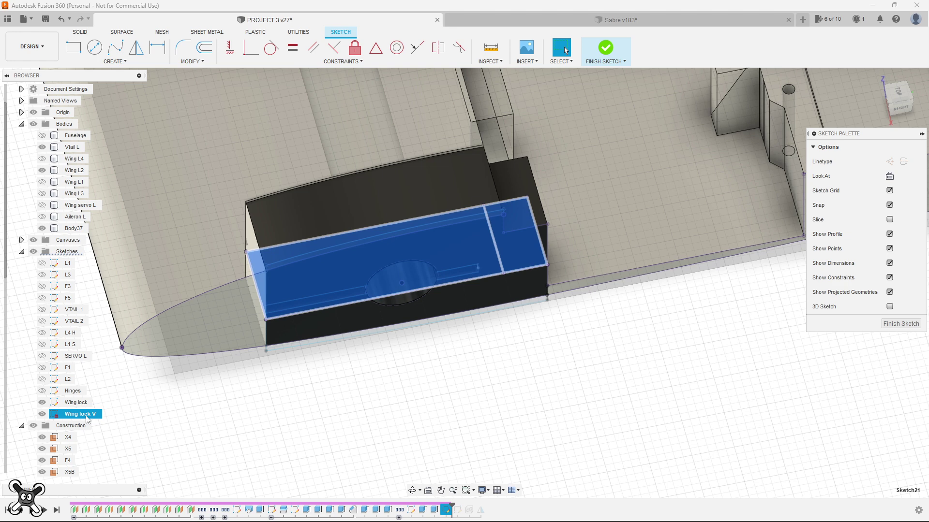
{"action": "double_click", "coordinate": [87, 405]}
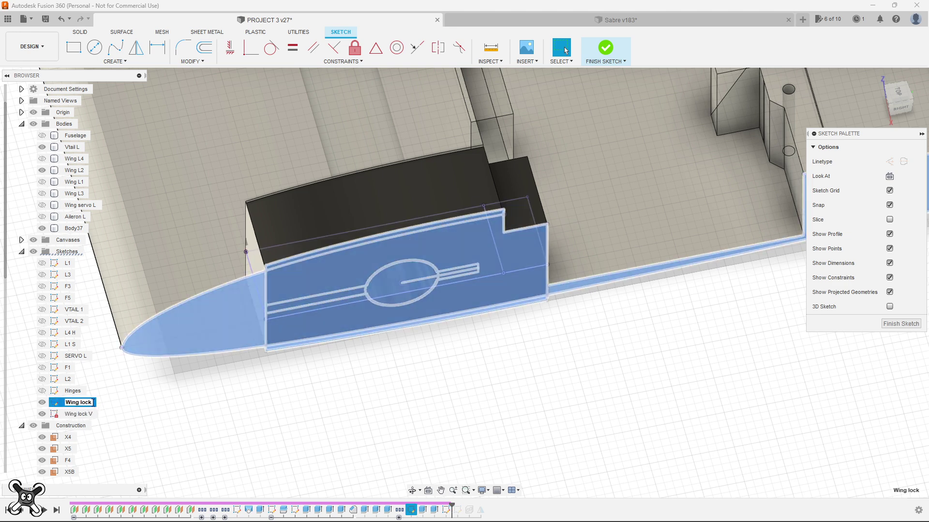
{"action": "type", "text": " H"}
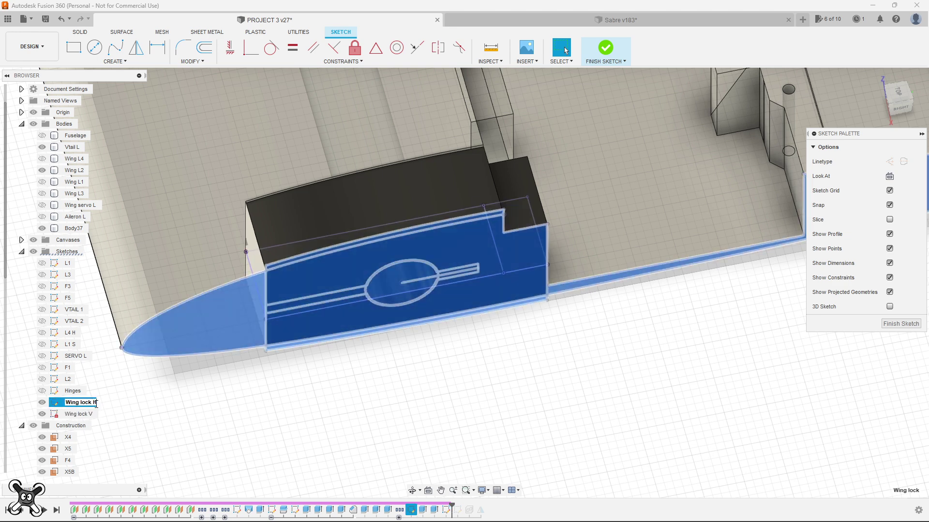
{"action": "key", "text": "Return"}
With bodies hidden in top view, draw a construction line between the bottom and top edge midpoints.
{"action": "left_click", "coordinate": [33, 124]}
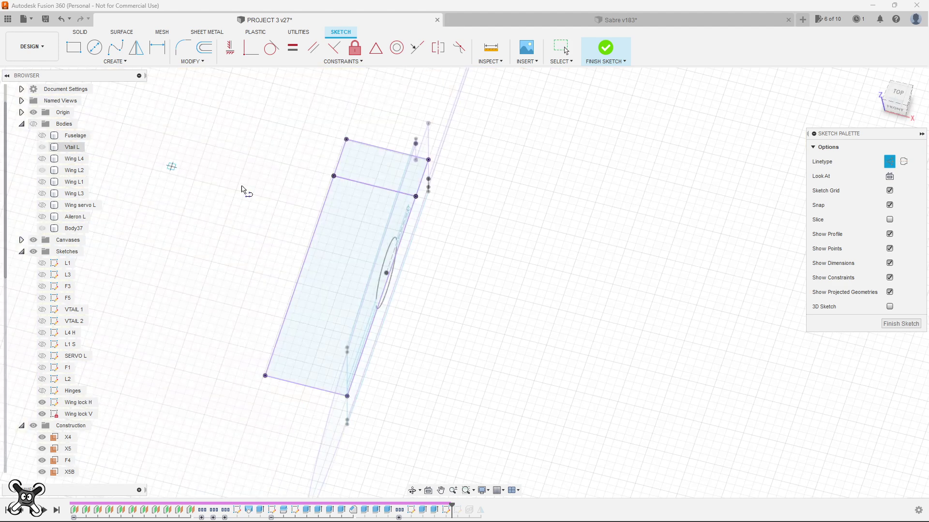
{"action": "left_click", "coordinate": [895, 96]}
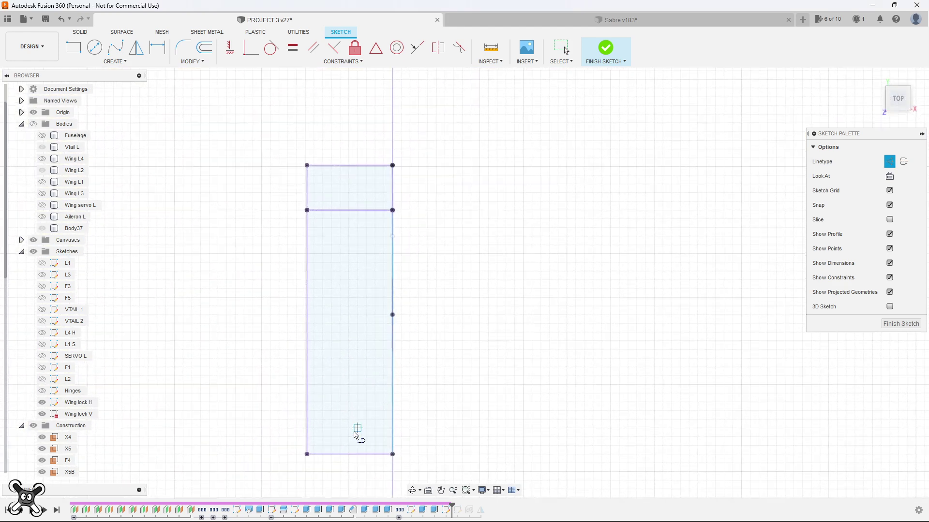
{"action": "left_click", "coordinate": [349, 457]}
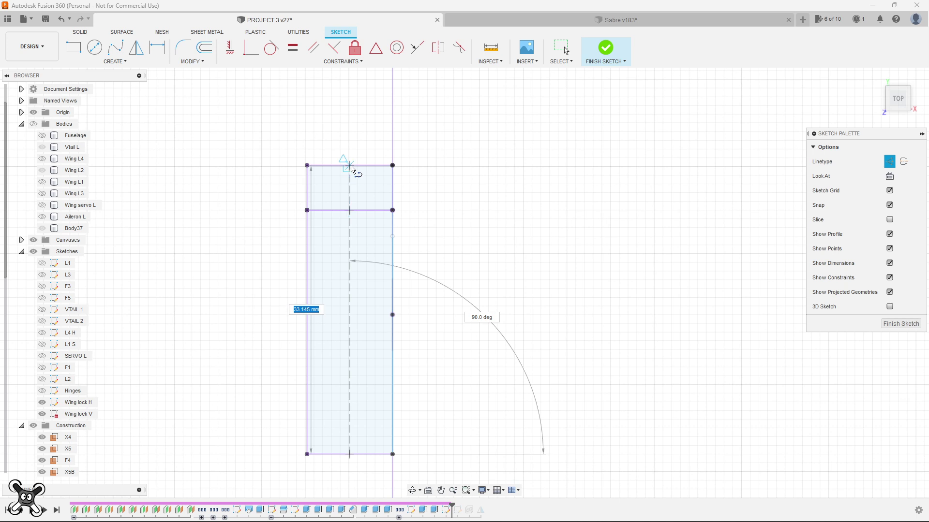
{"action": "left_click", "coordinate": [350, 167]}
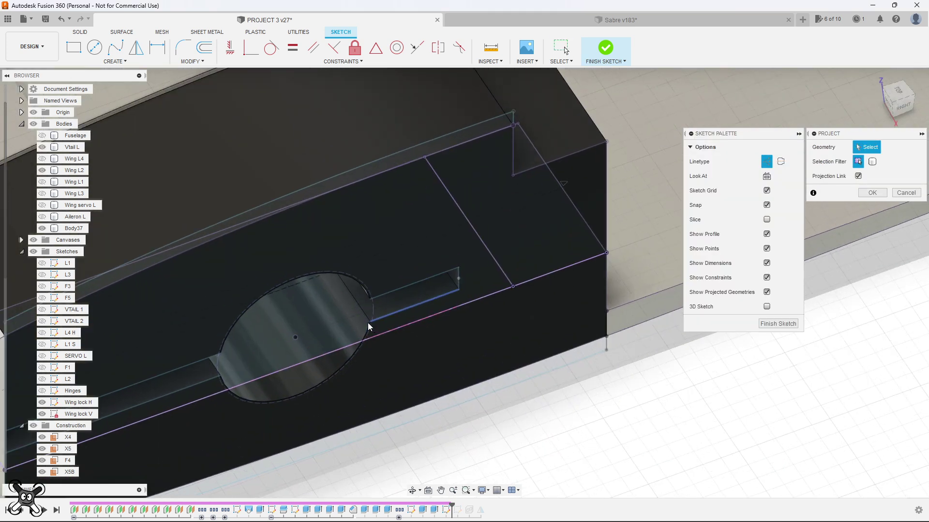
Project the two slot edges inside the round hole into the sketch.
{"action": "scroll", "coordinate": [368, 323], "scroll_direction": "up", "scroll_amount": 3}
{"action": "scroll", "coordinate": [368, 323], "scroll_direction": "up", "scroll_amount": 2}
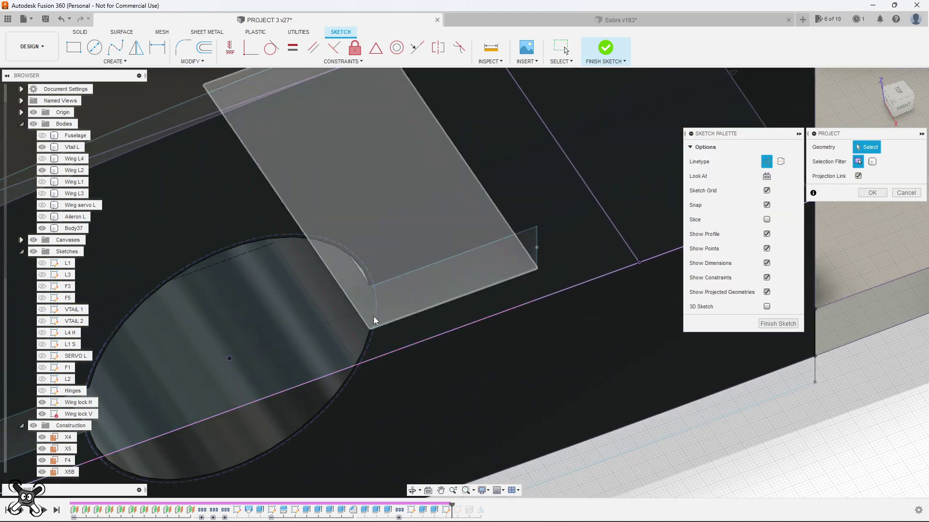
{"action": "mouse_move", "coordinate": [368, 327]}
{"action": "middle_mouse_down", "text": "shift"}
{"action": "mouse_move", "coordinate": [365, 303]}
{"action": "mouse_move", "coordinate": [431, 297]}
{"action": "middle_mouse_up", "text": "shift"}
{"action": "left_click", "coordinate": [363, 301]}
{"action": "left_click", "coordinate": [192, 303]}
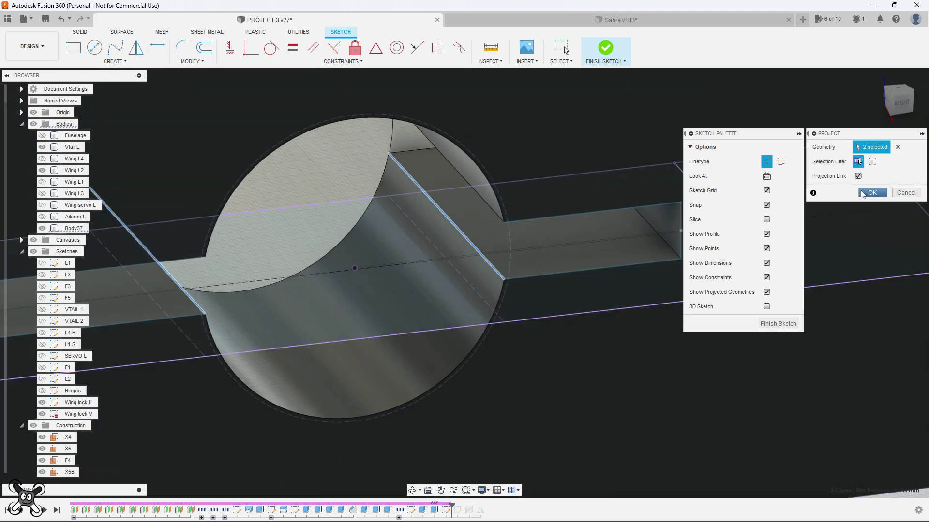
{"action": "left_click", "coordinate": [872, 193]}
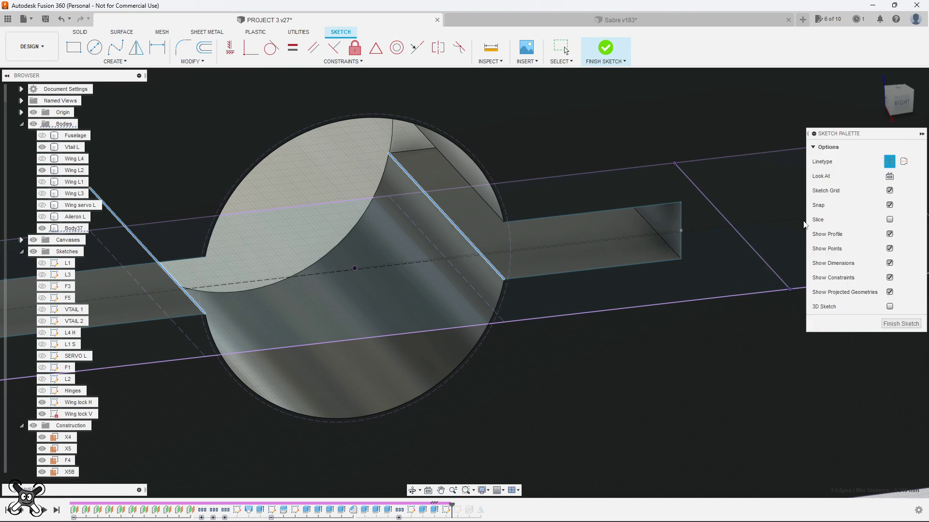
Draw a diagonal construction line across the rectangle from corner to corner.
{"action": "middle_click_drag", "start_coordinate": [484, 315], "coordinate": [461, 391], "text": "shift"}
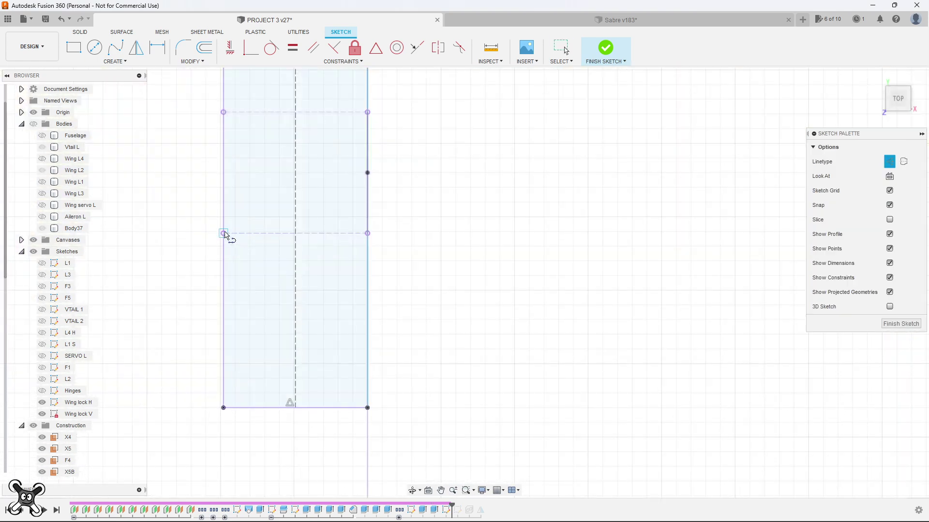
{"action": "left_click", "coordinate": [223, 233]}
{"action": "left_click", "coordinate": [368, 408]}
{"action": "key", "text": "Escape"}
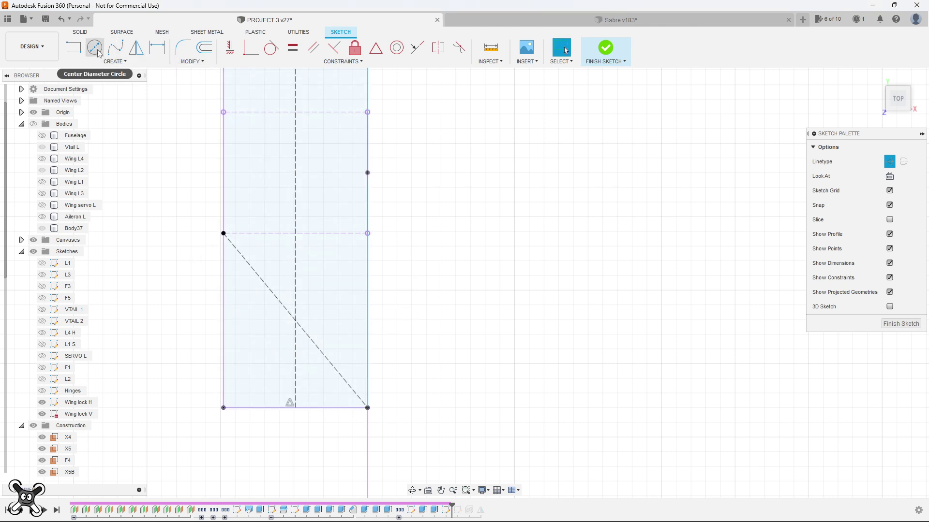
Draw concentric 3.40 mm and 6 mm circles at the diagonal's midpoint.
{"action": "left_click", "coordinate": [98, 52]}
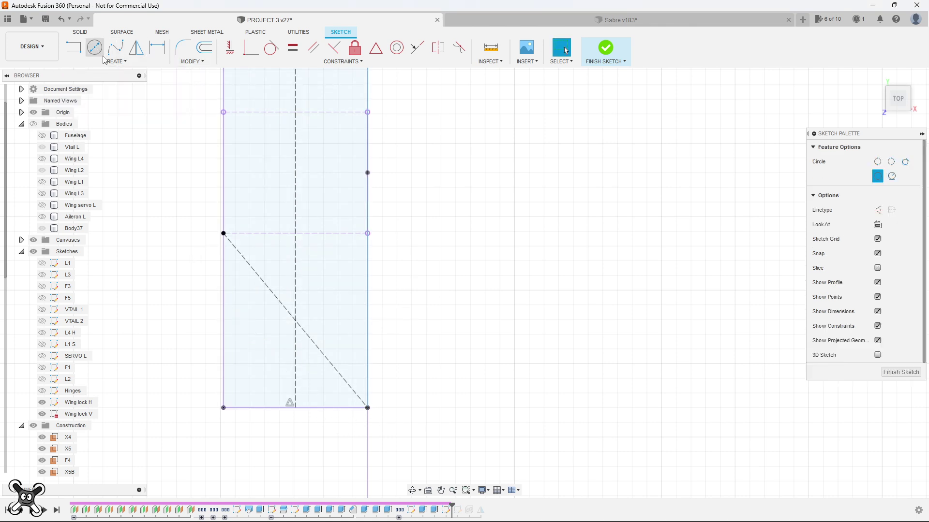
{"action": "left_click", "coordinate": [295, 319]}
{"action": "type", "text": "3.4"}
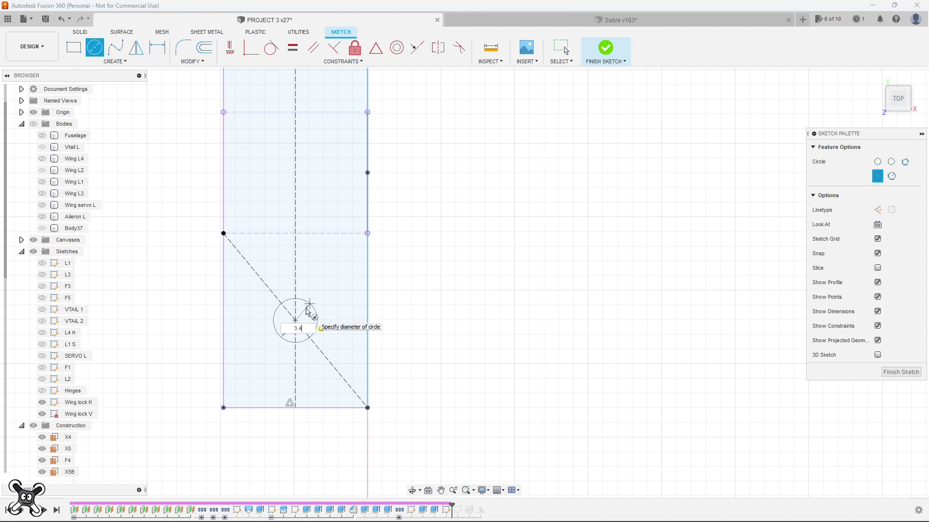
{"action": "key", "text": "Return"}
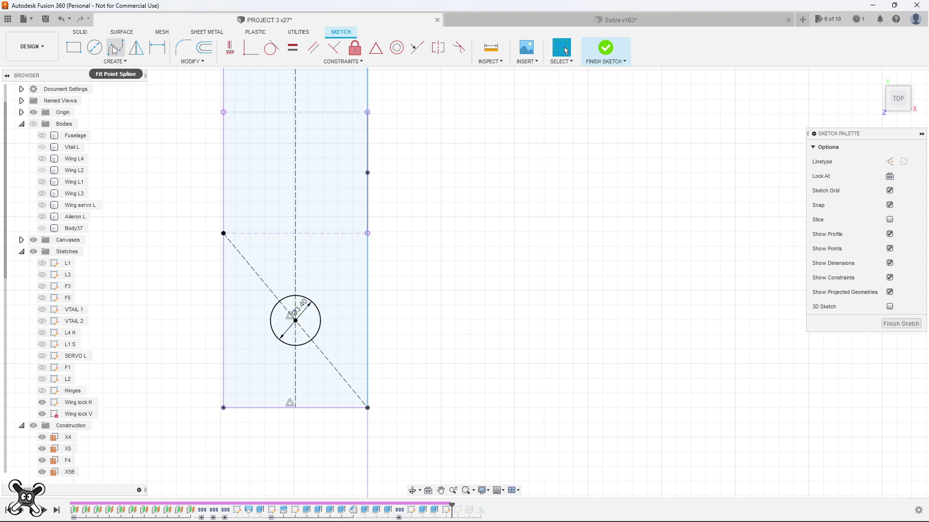
{"action": "left_click", "coordinate": [95, 47]}
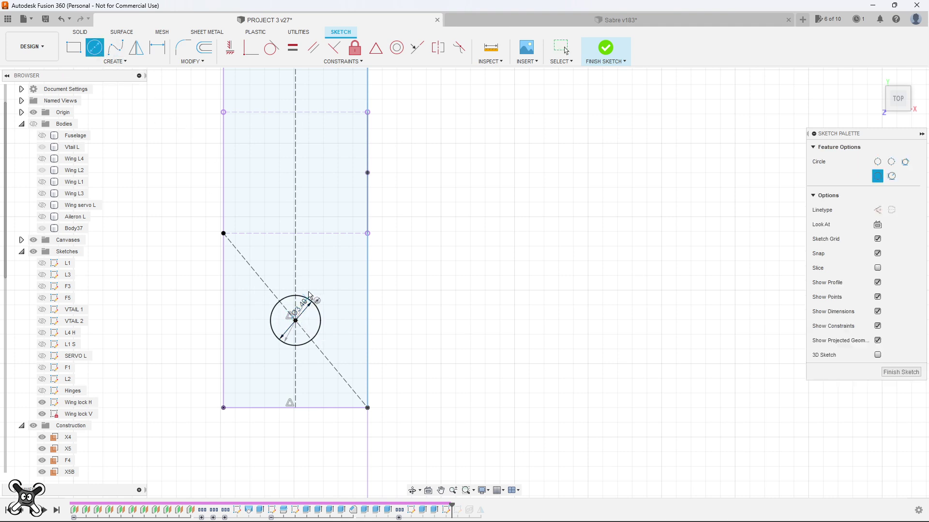
{"action": "left_click", "coordinate": [295, 320]}
{"action": "type", "text": "6"}
{"action": "key", "text": "Return"}
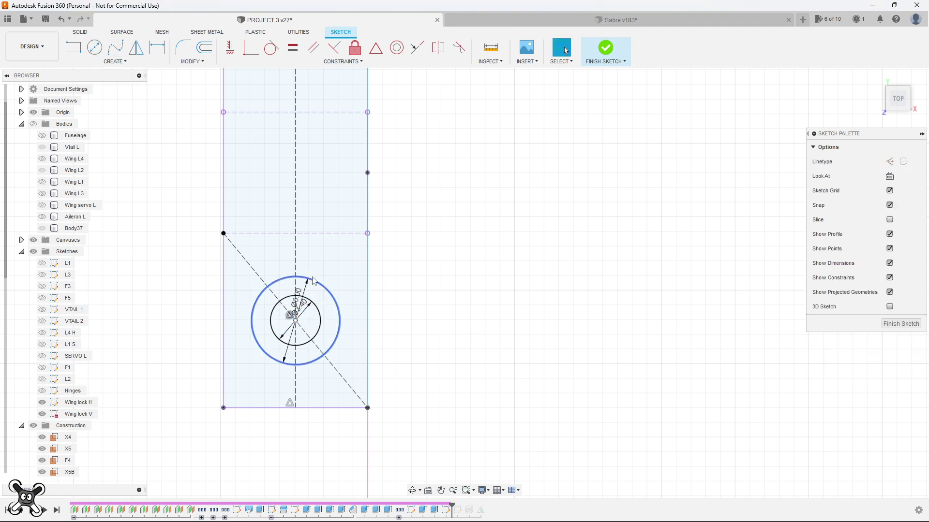
Add a circumscribed hexagon around the 6 mm circle and begin renaming Body37.
{"action": "left_click", "coordinate": [116, 61]}
{"action": "mouse_move", "coordinate": [84, 115]}
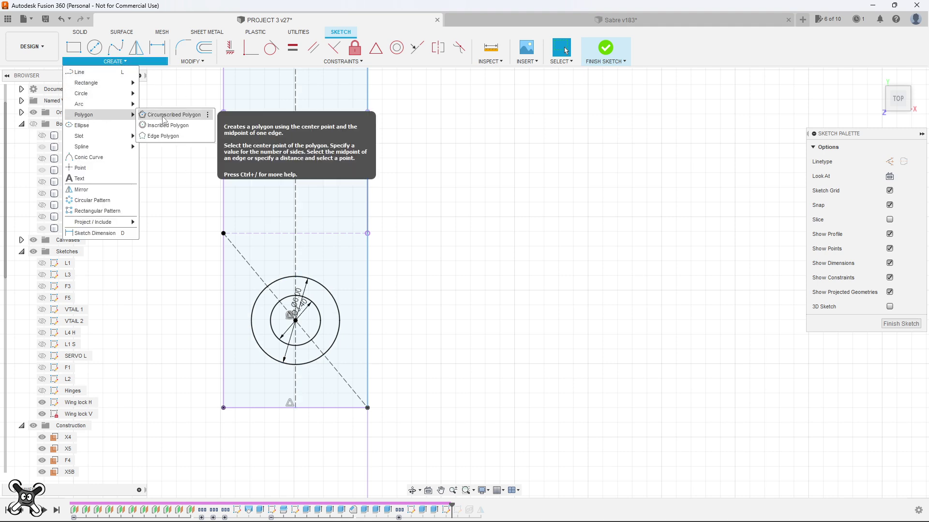
{"action": "left_click", "coordinate": [163, 115]}
{"action": "scroll", "coordinate": [296, 324], "scroll_direction": "up", "scroll_amount": 3}
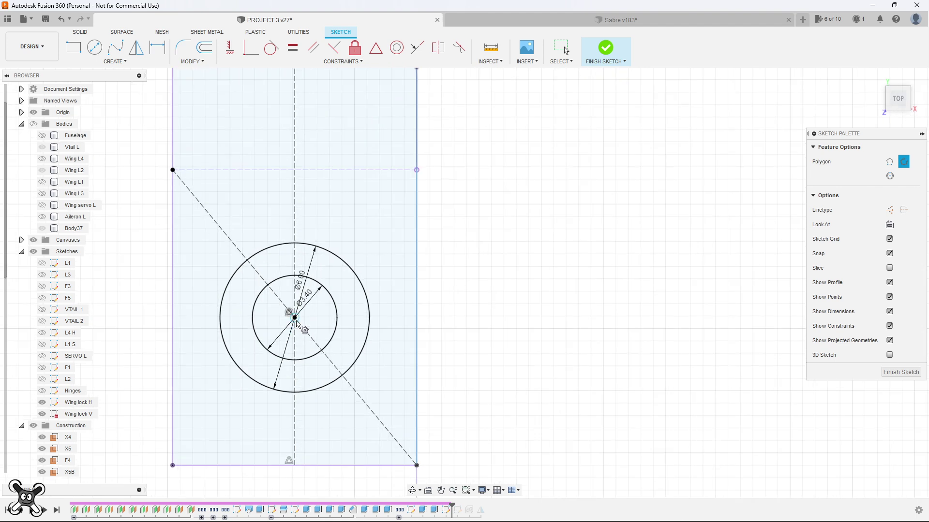
{"action": "left_click", "coordinate": [295, 317]}
{"action": "scroll", "coordinate": [296, 318], "scroll_direction": "up", "scroll_amount": 1}
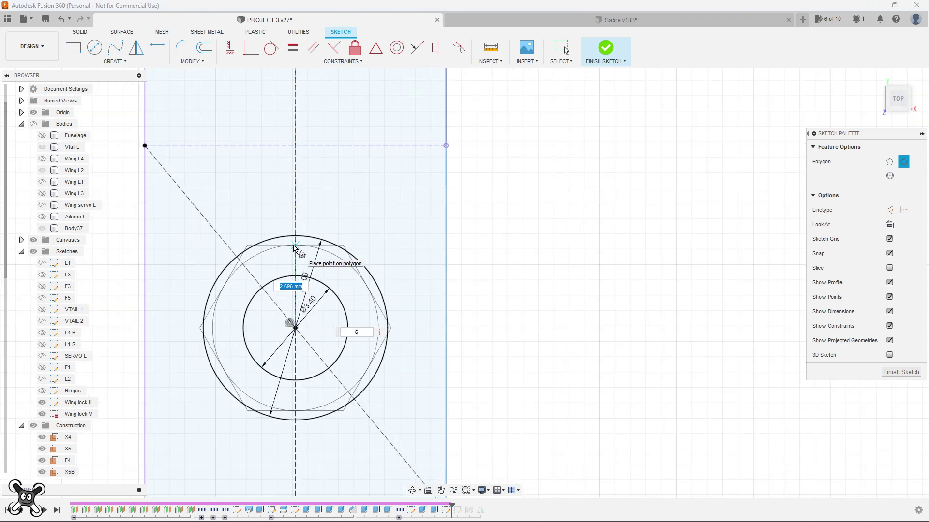
{"action": "type", "text": "2"}
{"action": "key", "text": "Tab"}
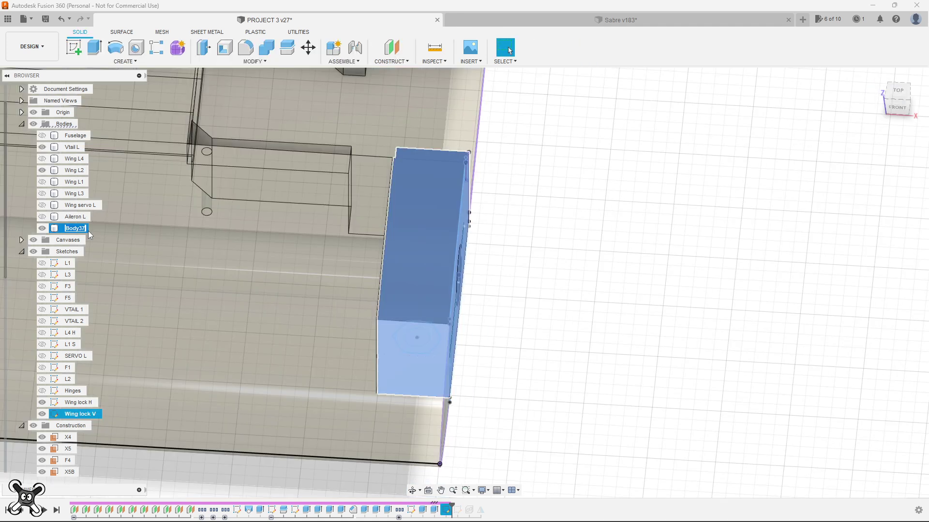
{"action": "type", "text": "Wing lock L"}
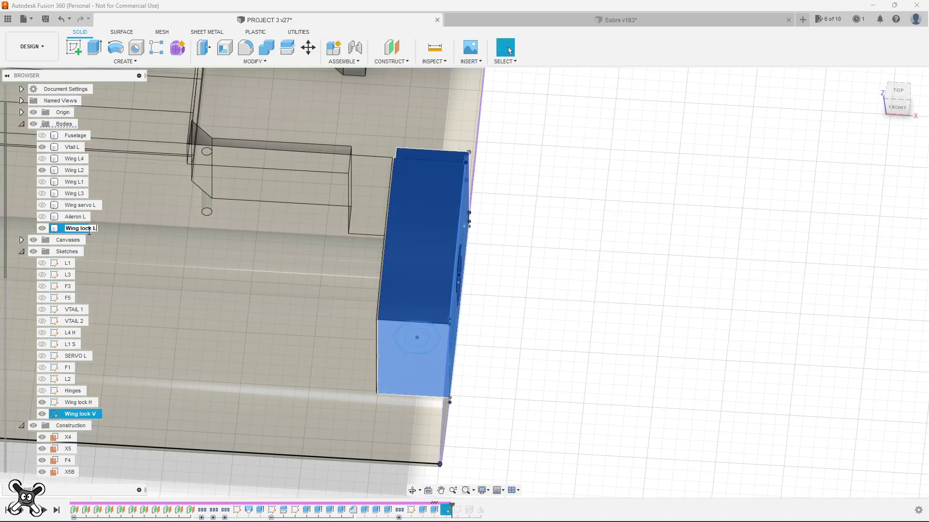
Name the body 'Wing lock L' and hide the Wing lock H sketch.
{"action": "key", "text": "Return"}
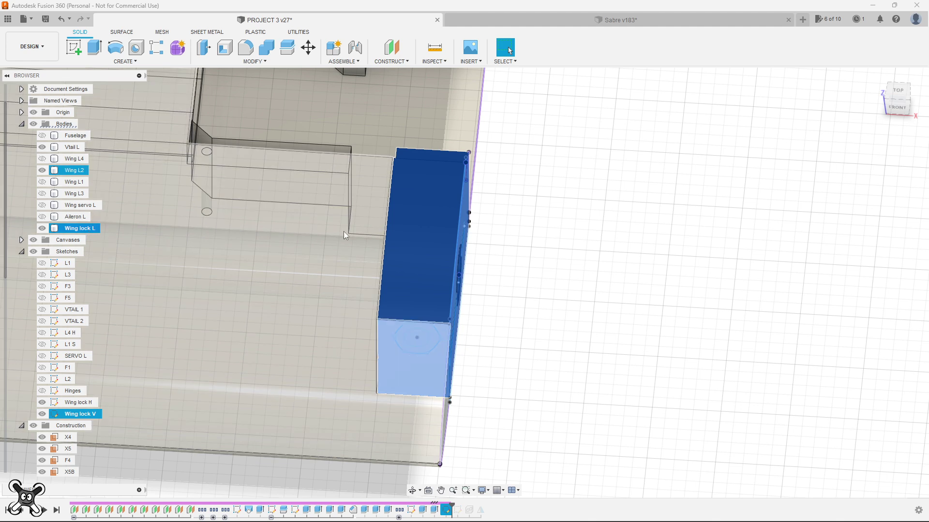
{"action": "scroll", "coordinate": [495, 252], "scroll_direction": "down", "scroll_amount": 3}
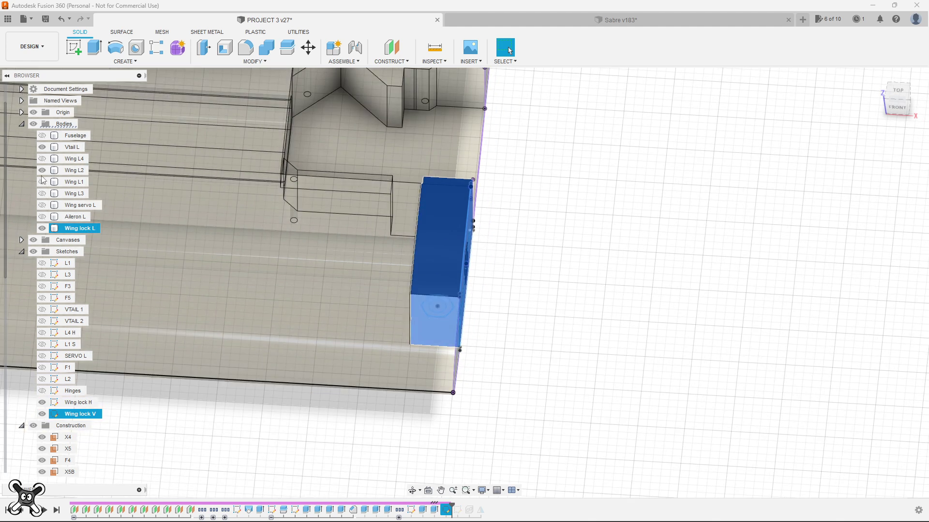
{"action": "middle_click_drag", "start_coordinate": [433, 280], "coordinate": [484, 344], "text": "shift"}
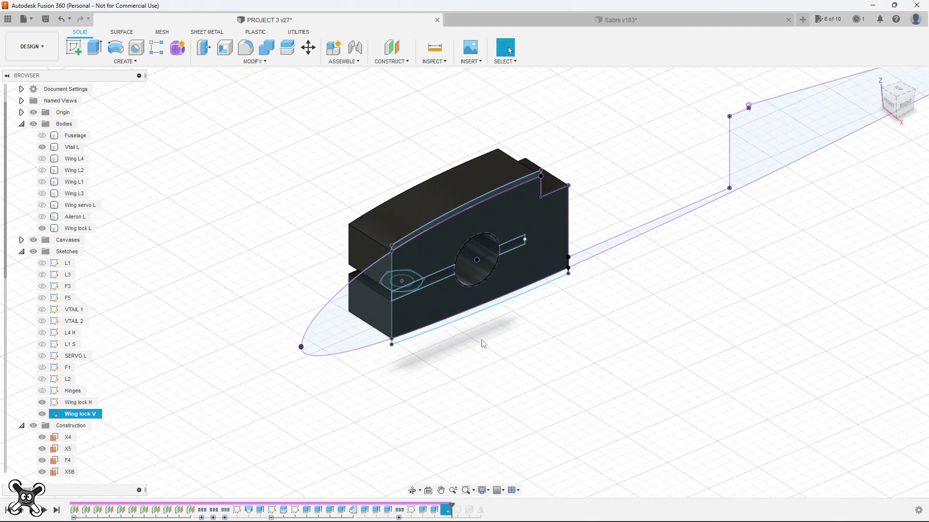
{"action": "left_click", "coordinate": [42, 402]}
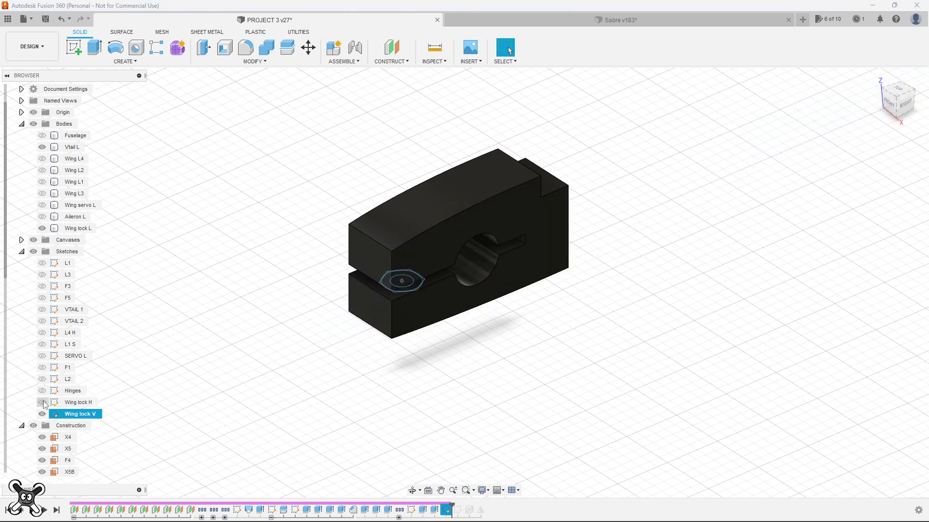
{"action": "mouse_move", "coordinate": [243, 379]}
{"action": "middle_mouse_down", "text": "shift"}
{"action": "mouse_move", "coordinate": [229, 374]}
{"action": "mouse_move", "coordinate": [425, 346]}
{"action": "middle_mouse_up", "text": "shift"}
{"action": "scroll", "coordinate": [486, 357], "scroll_direction": "up", "scroll_amount": 3}
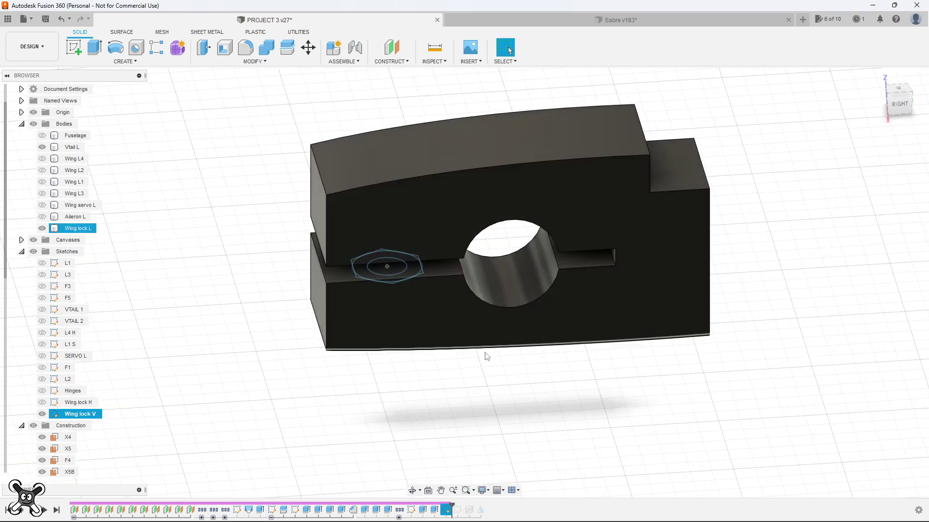
Extrude the small 3.40 mm circle profile in Two Sides direction.
{"action": "left_click", "coordinate": [94, 47]}
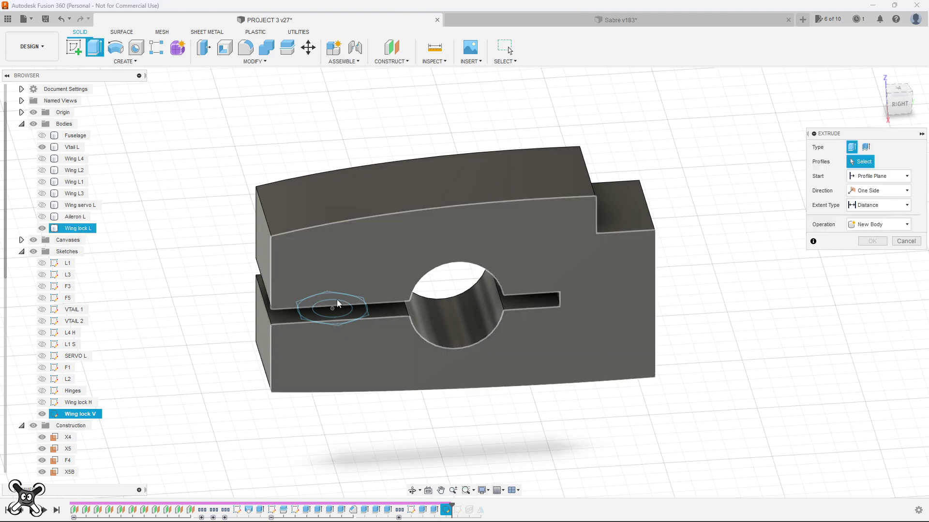
{"action": "scroll", "coordinate": [339, 307], "scroll_direction": "up", "scroll_amount": 3}
{"action": "middle_click_drag", "start_coordinate": [276, 399], "coordinate": [301, 401], "text": "shift"}
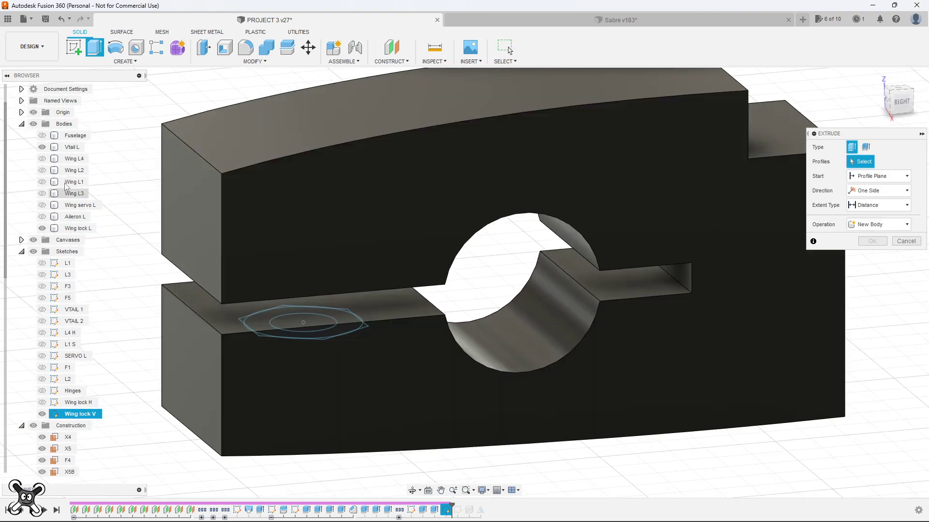
{"action": "left_click", "coordinate": [33, 124]}
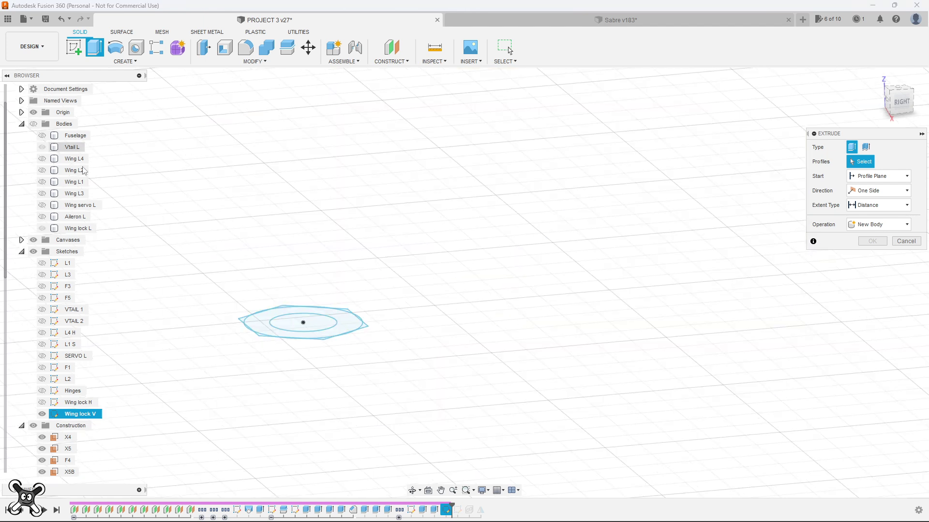
{"action": "left_click", "coordinate": [286, 326]}
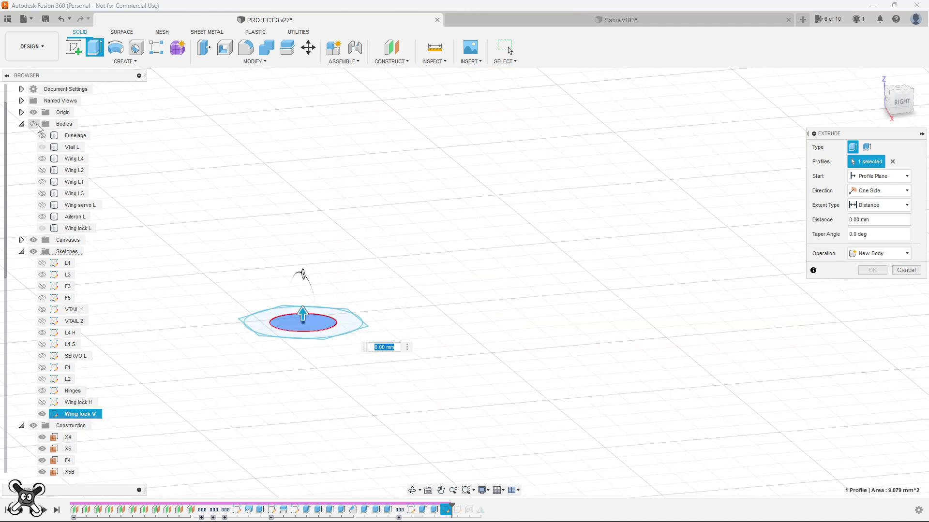
{"action": "left_click", "coordinate": [33, 124]}
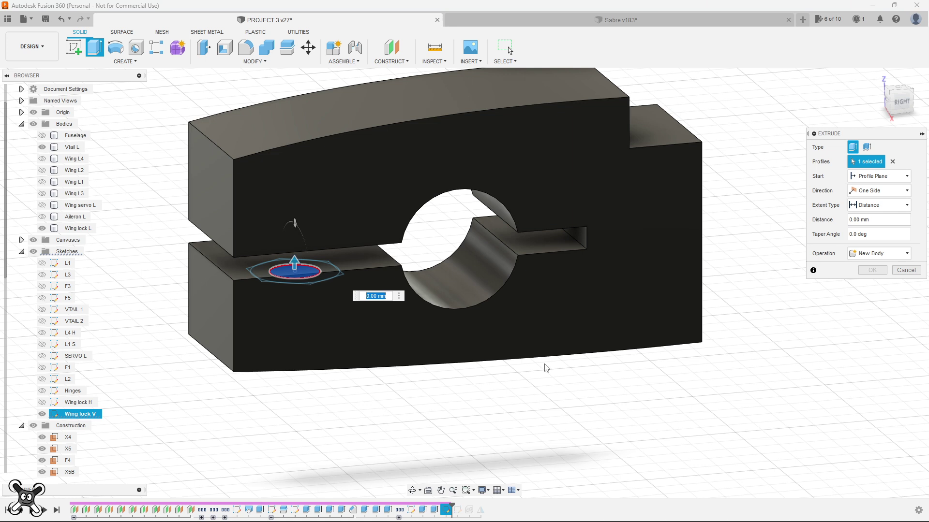
{"action": "left_click", "coordinate": [877, 191]}
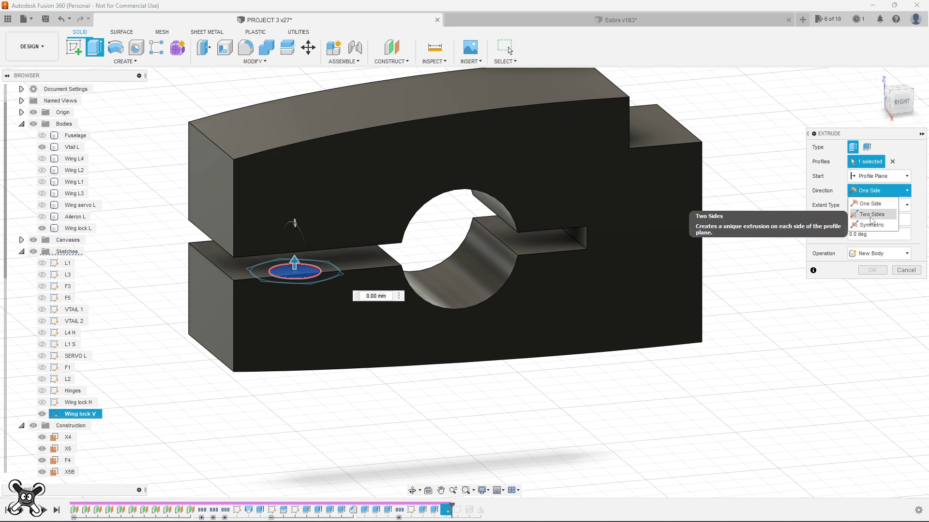
{"action": "left_click", "coordinate": [878, 220]}
Limit both sides To Object at the block's top and bottom faces and cut the hole.
{"action": "left_click", "coordinate": [889, 224]}
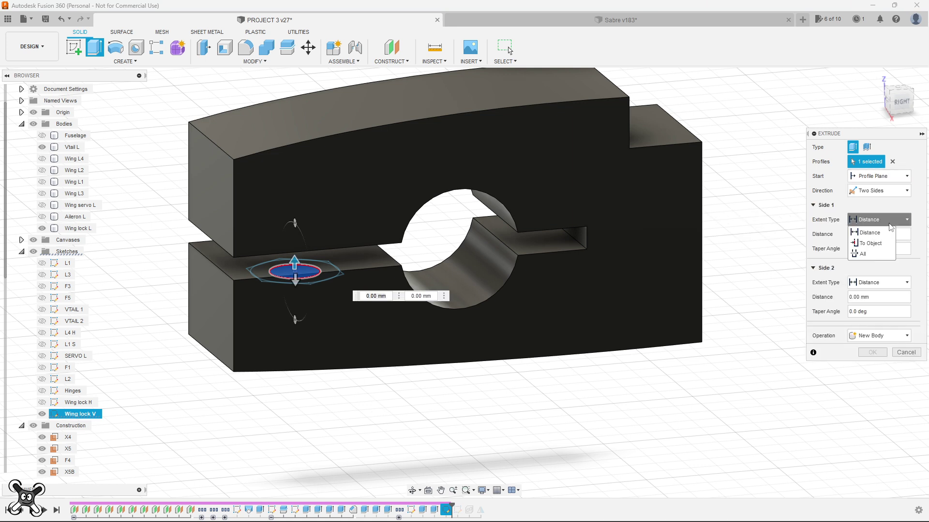
{"action": "left_click", "coordinate": [870, 243]}
{"action": "left_click", "coordinate": [398, 117]}
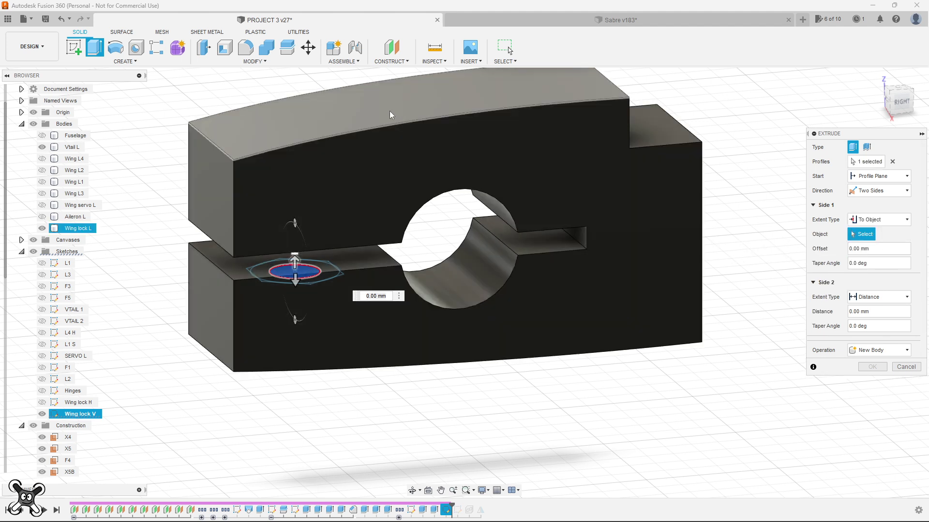
{"action": "left_click", "coordinate": [870, 249]}
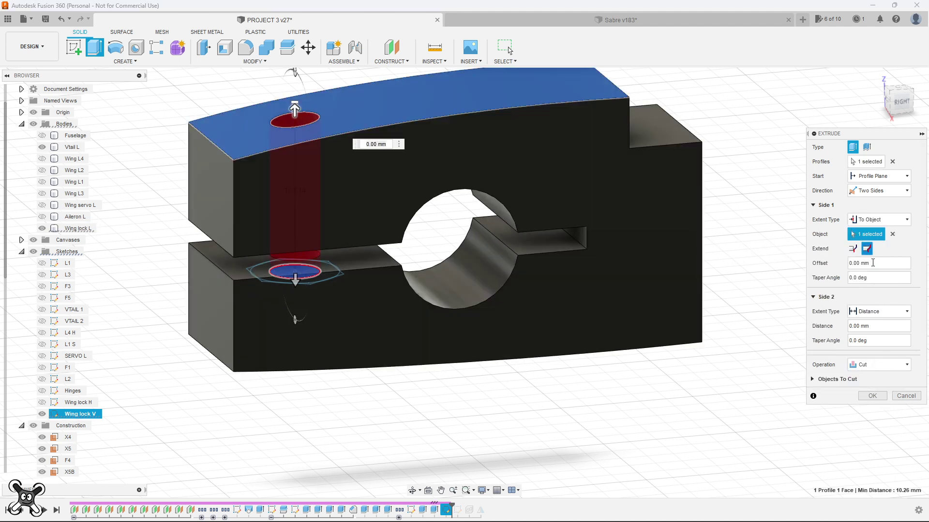
{"action": "left_click", "coordinate": [878, 312]}
{"action": "left_click", "coordinate": [866, 326]}
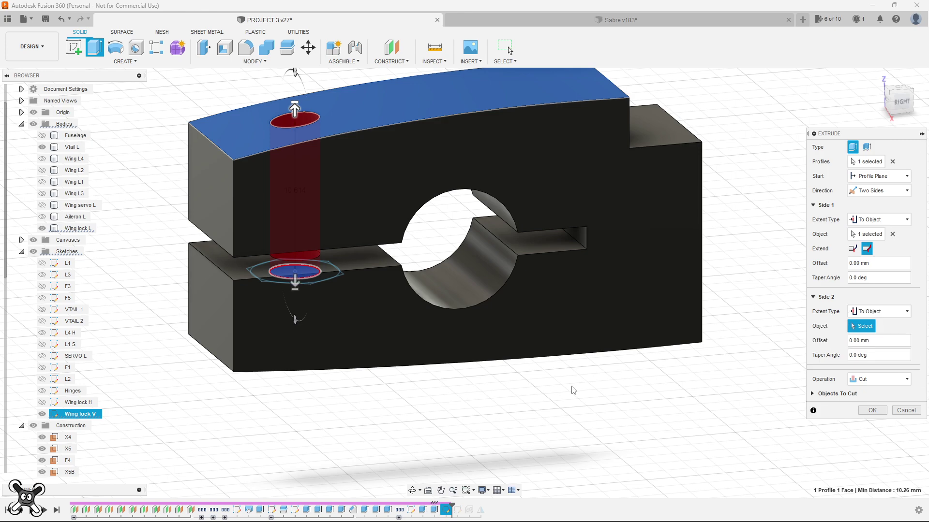
{"action": "mouse_move", "coordinate": [573, 388]}
{"action": "middle_mouse_down", "text": "shift"}
{"action": "mouse_move", "coordinate": [495, 348]}
{"action": "mouse_move", "coordinate": [556, 309]}
{"action": "middle_mouse_up", "text": "shift"}
{"action": "left_click", "coordinate": [382, 382]}
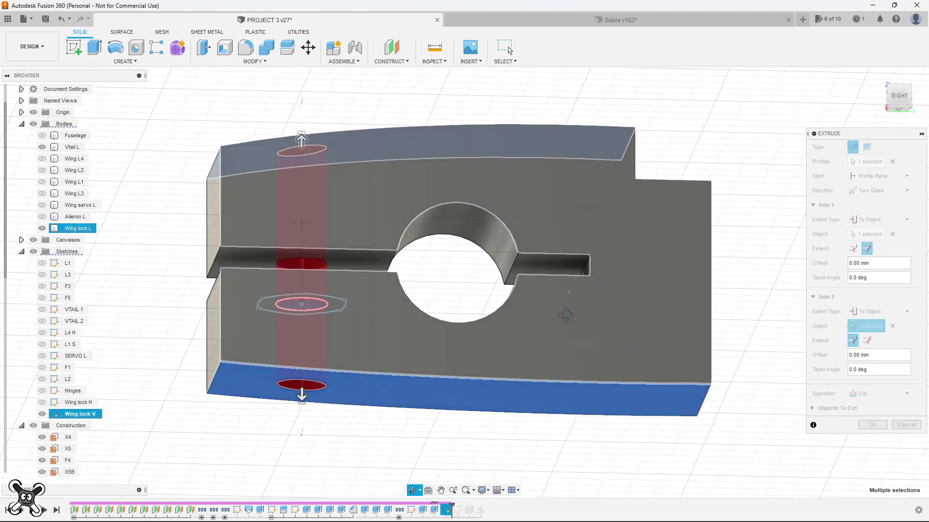
{"action": "left_click", "coordinate": [870, 341]}
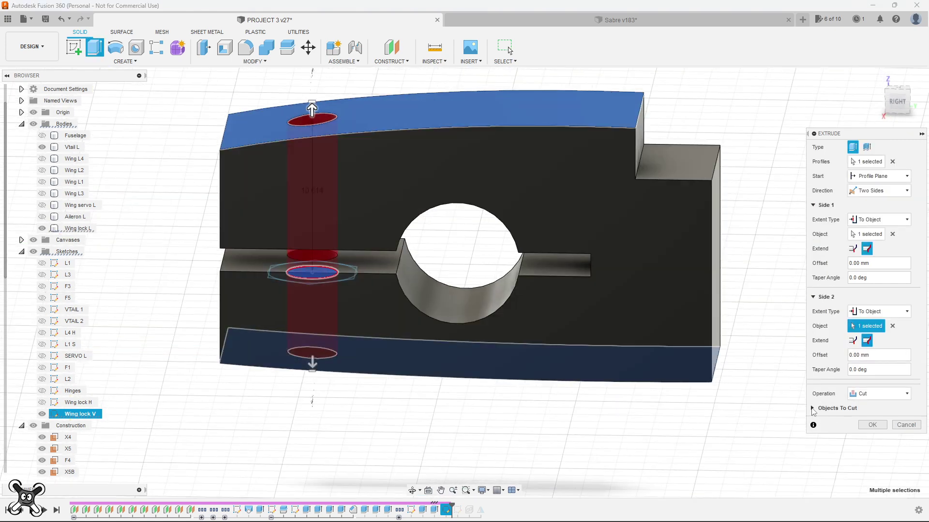
{"action": "left_click", "coordinate": [812, 409]}
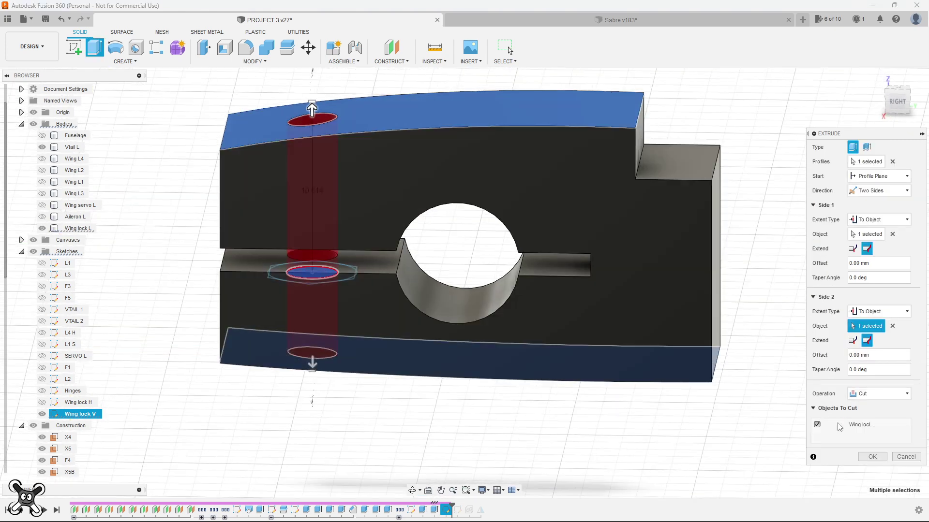
{"action": "left_click", "coordinate": [867, 456]}
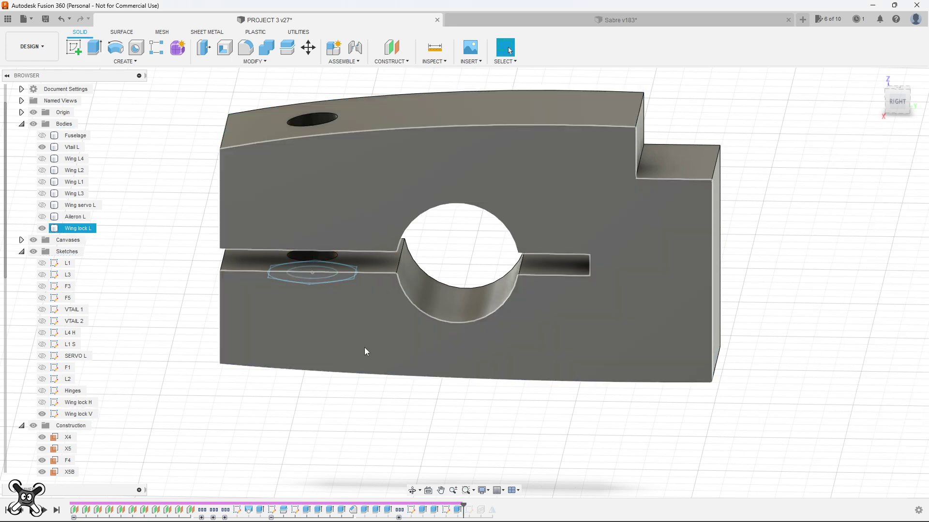
Start an extrusion with bodies hidden and select the Wing lock V ring profiles.
{"action": "mouse_move", "coordinate": [365, 351]}
{"action": "middle_mouse_down", "text": "shift"}
{"action": "mouse_move", "coordinate": [313, 352]}
{"action": "mouse_move", "coordinate": [315, 393]}
{"action": "middle_mouse_up", "text": "shift"}
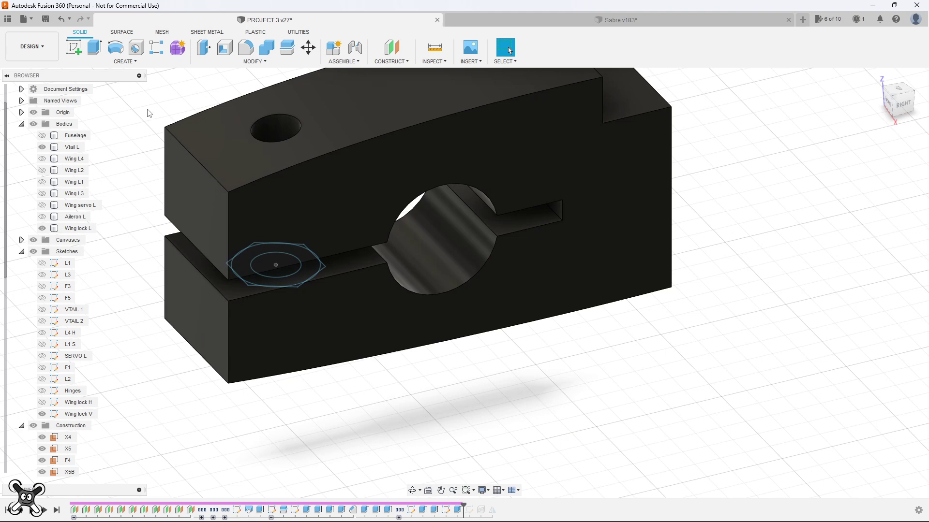
{"action": "key", "text": "e"}
{"action": "scroll", "coordinate": [288, 242], "scroll_direction": "up", "scroll_amount": 3}
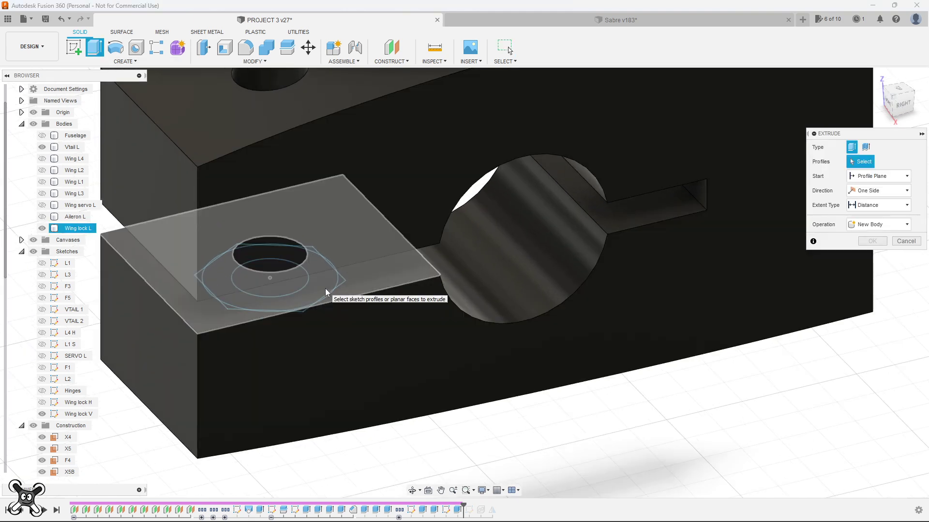
{"action": "left_click", "coordinate": [33, 124]}
{"action": "scroll", "coordinate": [235, 302], "scroll_direction": "up", "scroll_amount": 2}
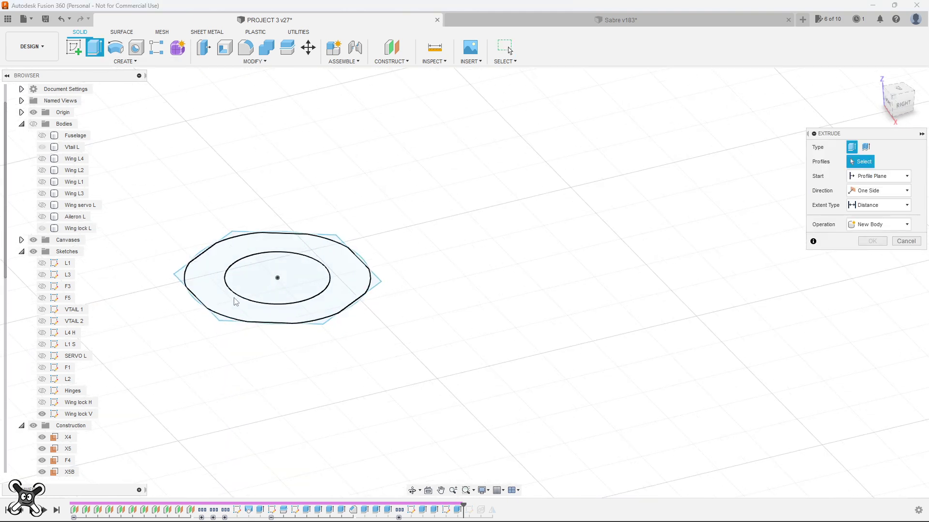
{"action": "scroll", "coordinate": [225, 304], "scroll_direction": "up", "scroll_amount": 3}
{"action": "left_click", "coordinate": [225, 303]}
{"action": "scroll", "coordinate": [420, 265], "scroll_direction": "up", "scroll_amount": 2}
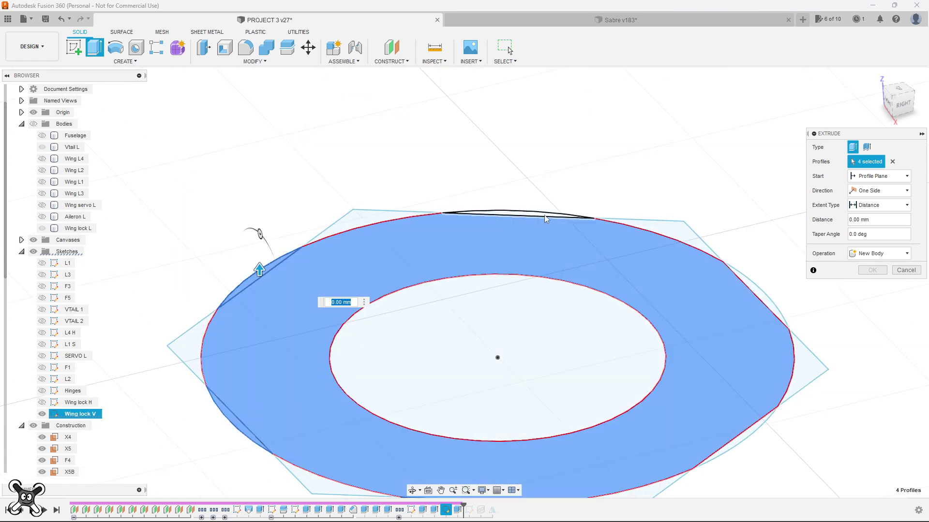
{"action": "left_click", "coordinate": [546, 218]}
{"action": "scroll", "coordinate": [523, 345], "scroll_direction": "down", "scroll_amount": 3}
{"action": "scroll", "coordinate": [483, 354], "scroll_direction": "down", "scroll_amount": 3}
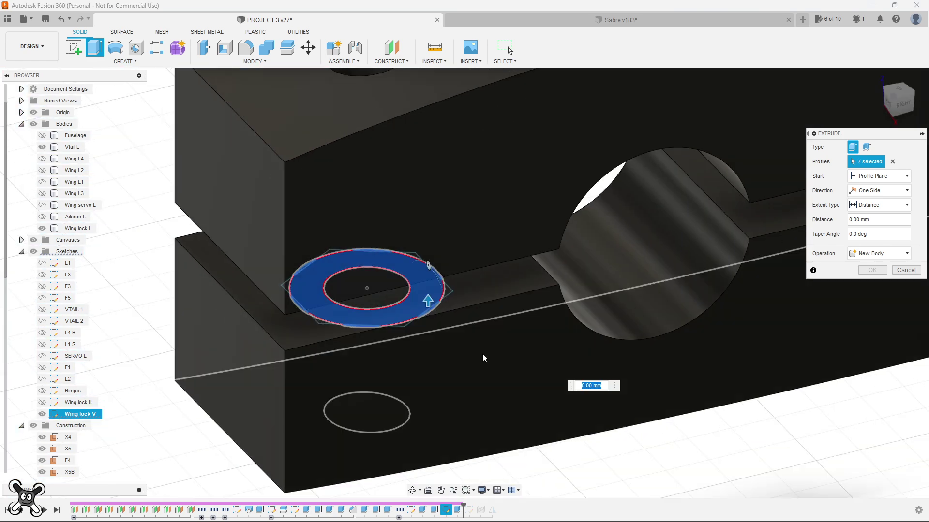
Cut the ring profiles from a 7 mm offset up to the block's top face, To Adjacent Faces.
{"action": "mouse_move", "coordinate": [459, 316]}
{"action": "left_mouse_down"}
{"action": "mouse_move", "coordinate": [438, 190]}
{"action": "mouse_move", "coordinate": [438, 221]}
{"action": "left_mouse_up"}
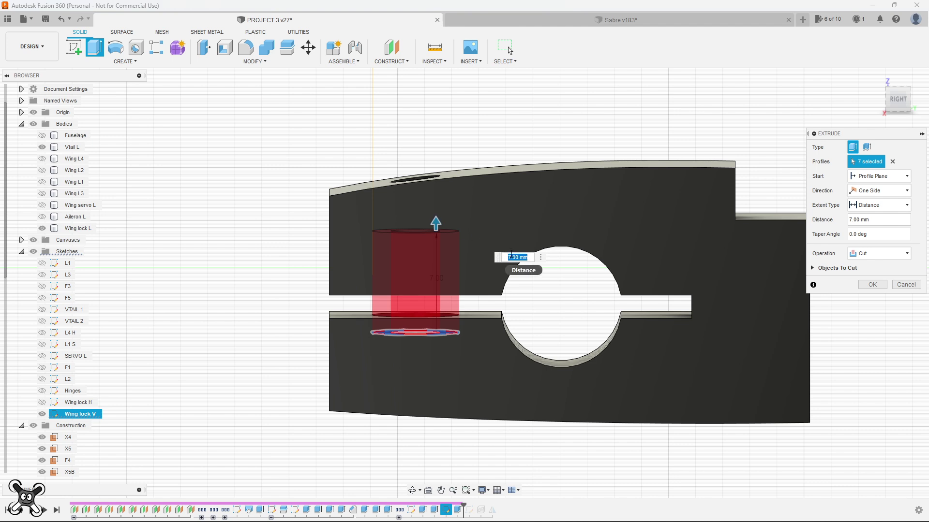
{"action": "left_click", "coordinate": [878, 176]}
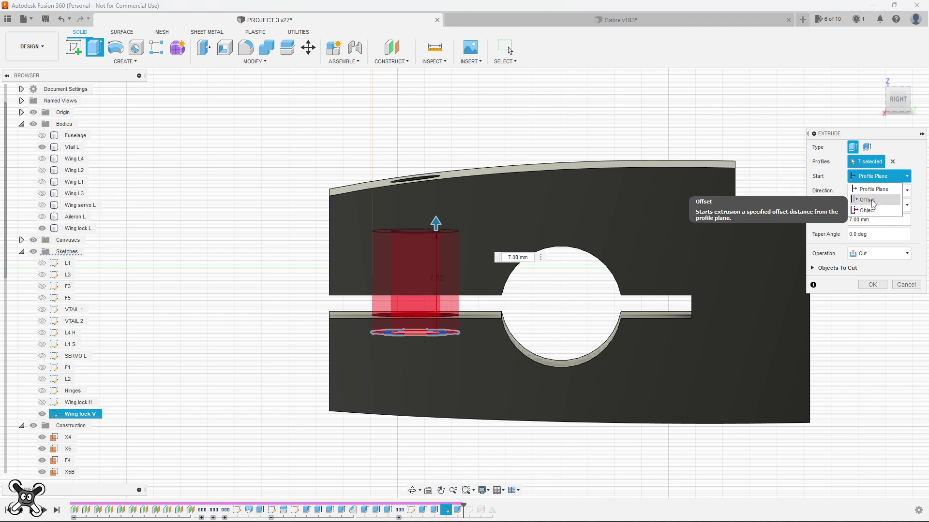
{"action": "left_click", "coordinate": [871, 198]}
{"action": "type", "text": "7"}
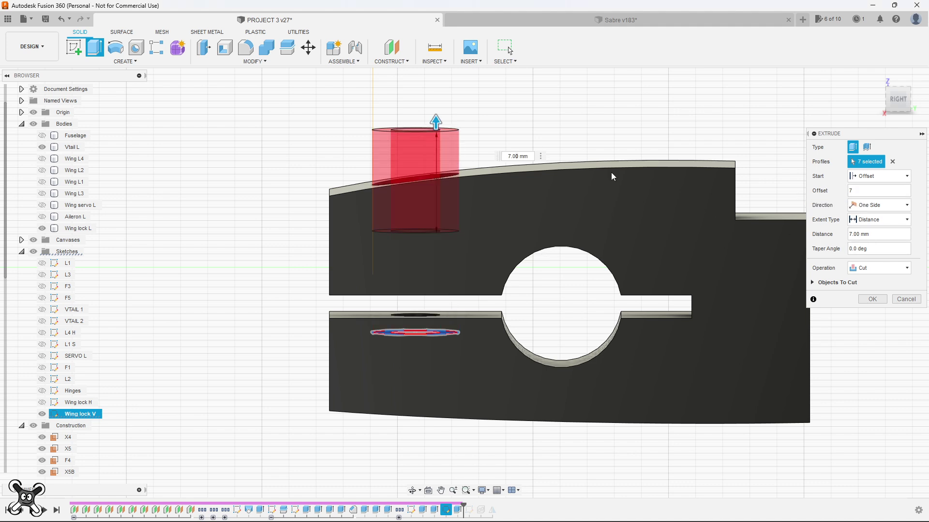
{"action": "mouse_move", "coordinate": [440, 128]}
{"action": "left_mouse_down"}
{"action": "mouse_move", "coordinate": [435, 163]}
{"action": "mouse_move", "coordinate": [436, 152]}
{"action": "left_mouse_up"}
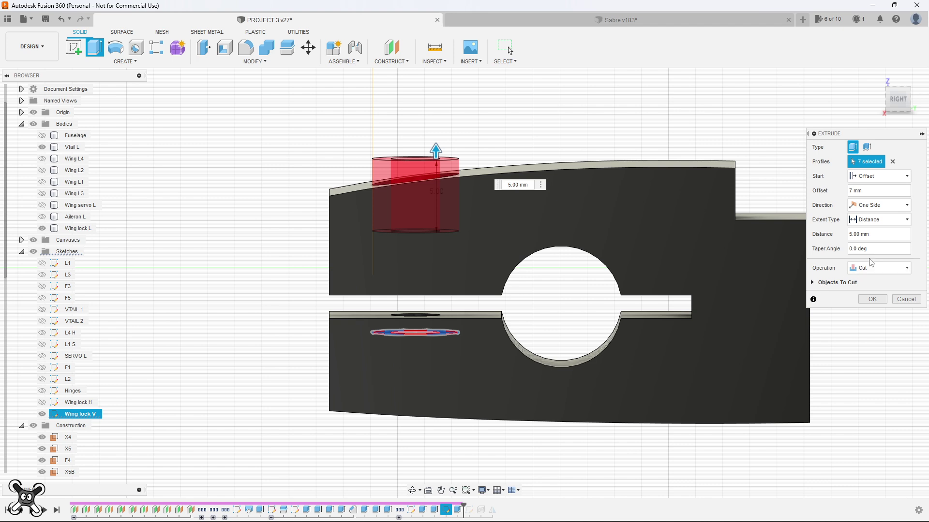
{"action": "left_click", "coordinate": [878, 220]}
{"action": "left_click", "coordinate": [866, 240]}
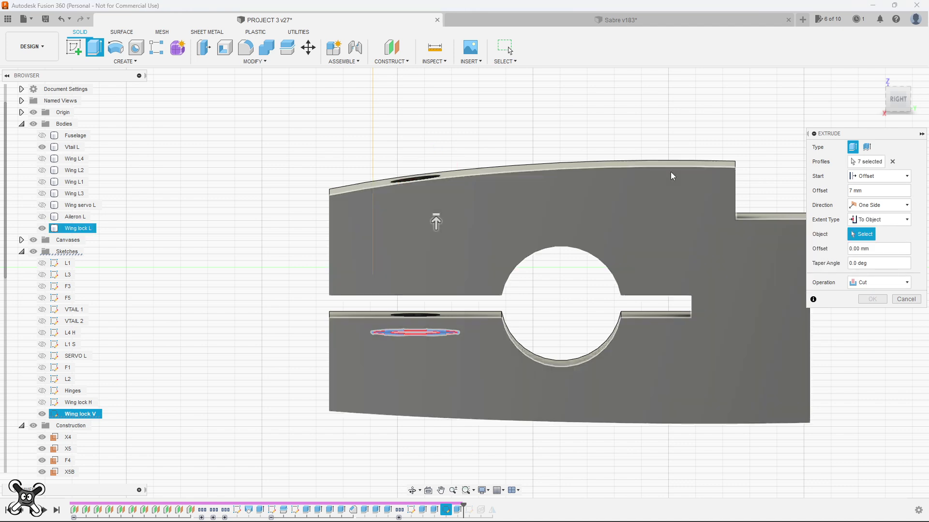
{"action": "middle_click_drag", "start_coordinate": [670, 172], "coordinate": [530, 136], "text": "shift"}
{"action": "left_click", "coordinate": [548, 147]}
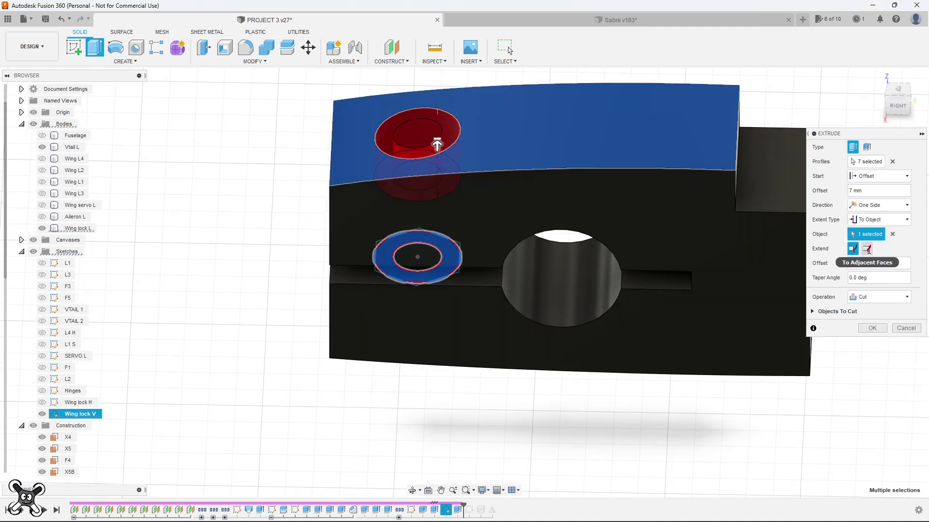
{"action": "left_click", "coordinate": [868, 250]}
{"action": "left_click", "coordinate": [822, 312]}
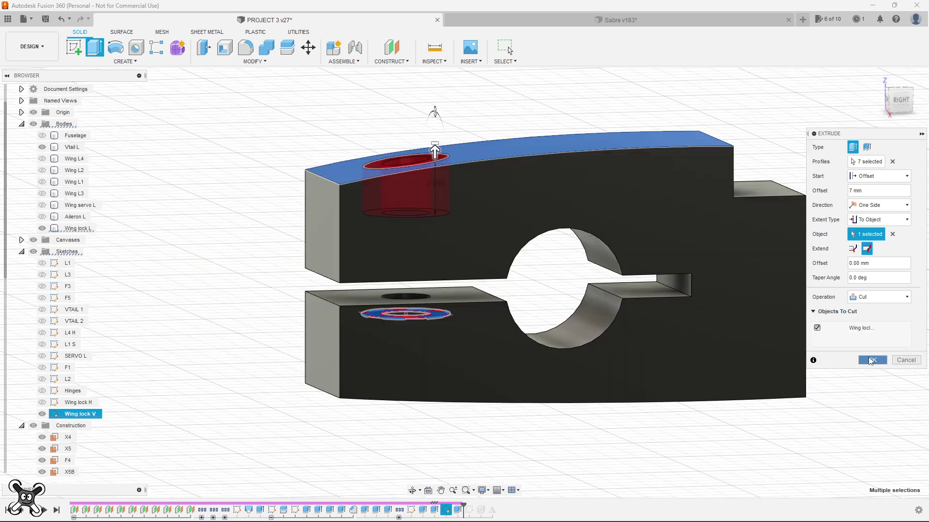
{"action": "left_click", "coordinate": [872, 360]}
Start another extrusion with bodies hidden and select the eight hexagon profiles.
{"action": "scroll", "coordinate": [406, 285], "scroll_direction": "up", "scroll_amount": 5}
{"action": "key", "text": "e"}
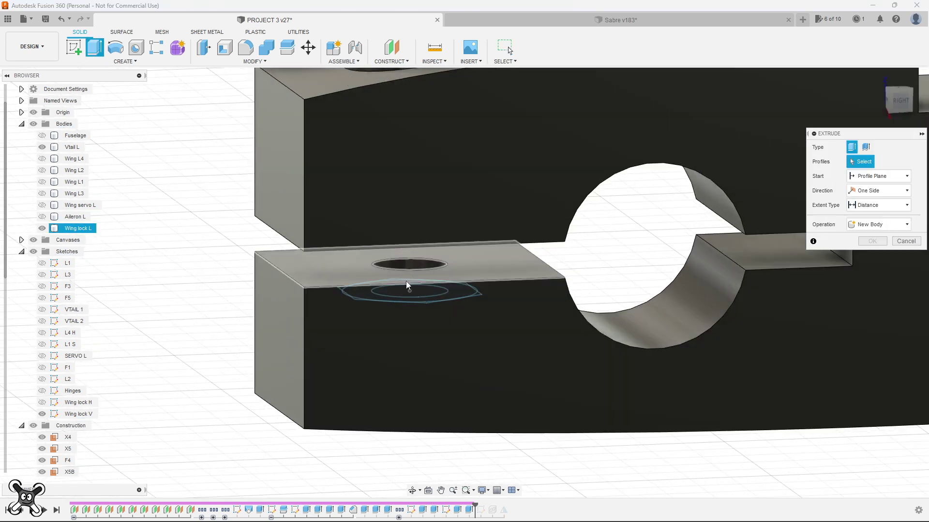
{"action": "left_click", "coordinate": [34, 124]}
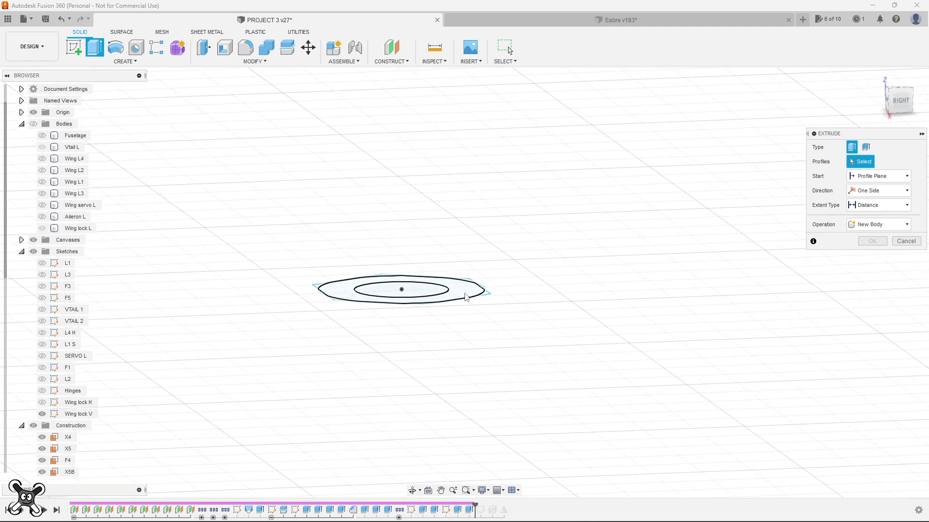
{"action": "scroll", "coordinate": [464, 292], "scroll_direction": "up", "scroll_amount": 3}
{"action": "middle_click_drag", "start_coordinate": [465, 293], "coordinate": [491, 315], "text": "shift"}
{"action": "left_click", "coordinate": [494, 298]}
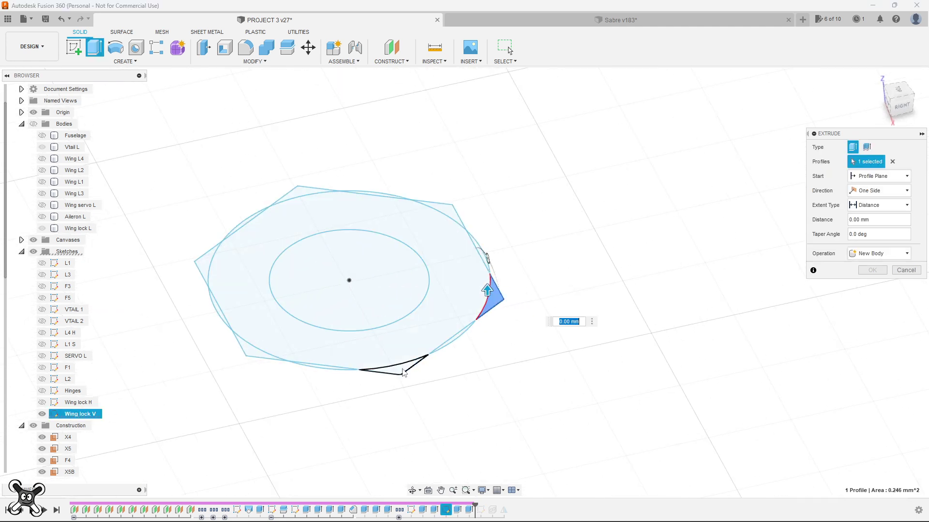
{"action": "left_click", "coordinate": [404, 372]}
{"action": "left_click", "coordinate": [394, 356]}
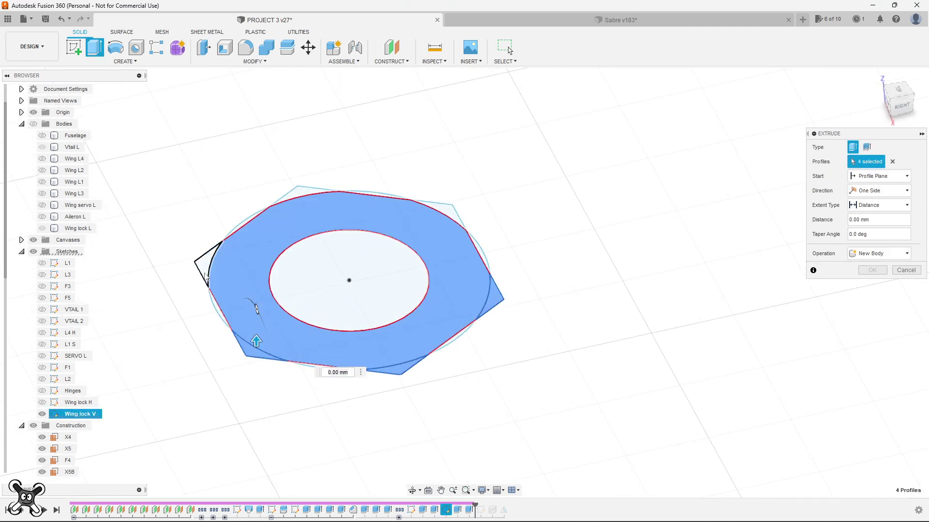
{"action": "left_click", "coordinate": [205, 278]}
{"action": "left_click", "coordinate": [293, 191]}
{"action": "left_click", "coordinate": [448, 205]}
{"action": "left_click", "coordinate": [405, 297]}
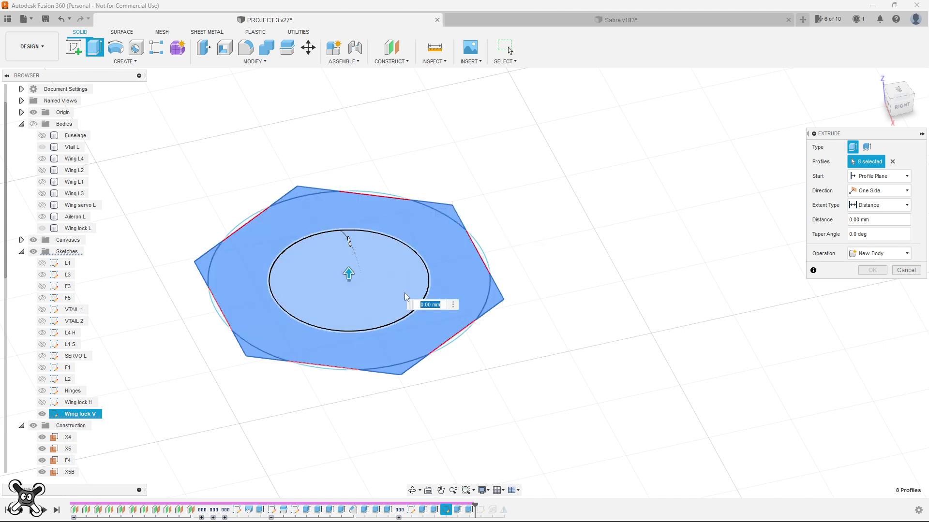
{"action": "left_click", "coordinate": [33, 124]}
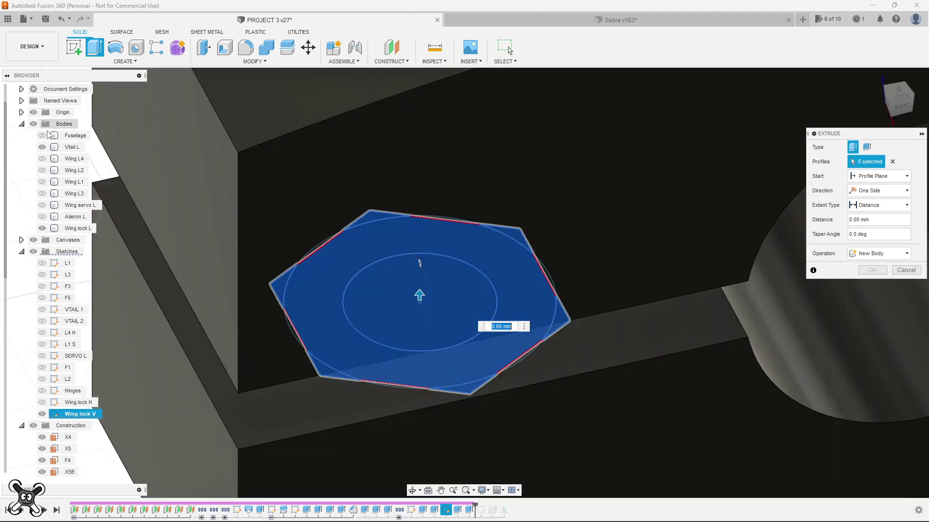
Cut the hexagon profiles 4 mm down from a -3 mm start offset.
{"action": "scroll", "coordinate": [288, 204], "scroll_direction": "down", "scroll_amount": 5}
{"action": "scroll", "coordinate": [288, 205], "scroll_direction": "down", "scroll_amount": 2}
{"action": "mouse_move", "coordinate": [288, 205]}
{"action": "middle_mouse_down", "text": "shift"}
{"action": "mouse_move", "coordinate": [366, 241]}
{"action": "mouse_move", "coordinate": [550, 266]}
{"action": "middle_mouse_up", "text": "shift"}
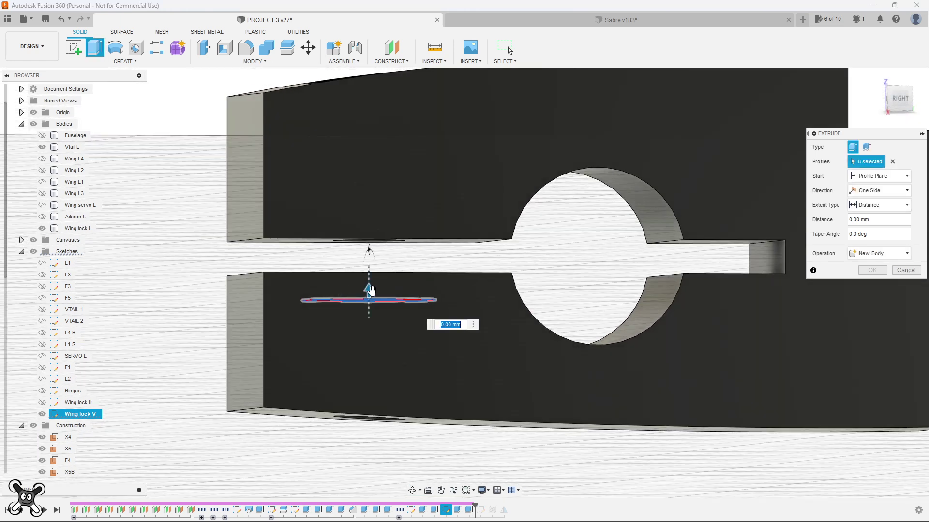
{"action": "left_click_drag", "start_coordinate": [371, 289], "coordinate": [370, 312]}
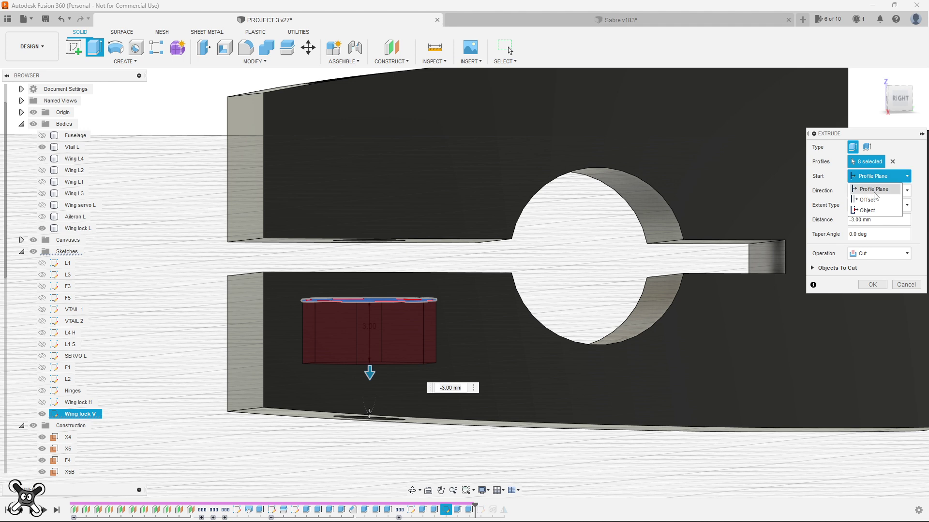
{"action": "left_click", "coordinate": [870, 199]}
{"action": "left_click", "coordinate": [884, 191]}
{"action": "type", "text": "-3"}
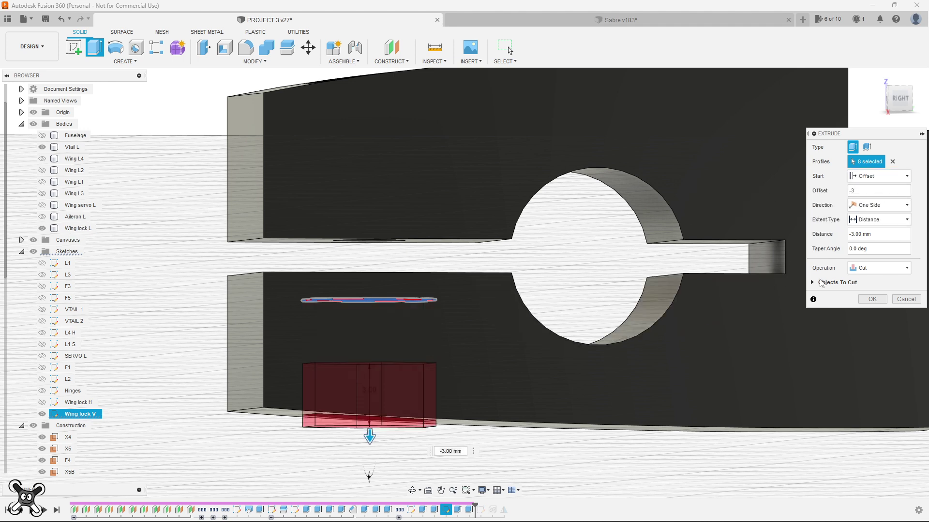
{"action": "mouse_move", "coordinate": [377, 431]}
{"action": "middle_mouse_down"}
{"action": "mouse_move", "coordinate": [377, 328]}
{"action": "mouse_move", "coordinate": [252, 352]}
{"action": "mouse_move", "coordinate": [270, 354]}
{"action": "middle_mouse_up"}
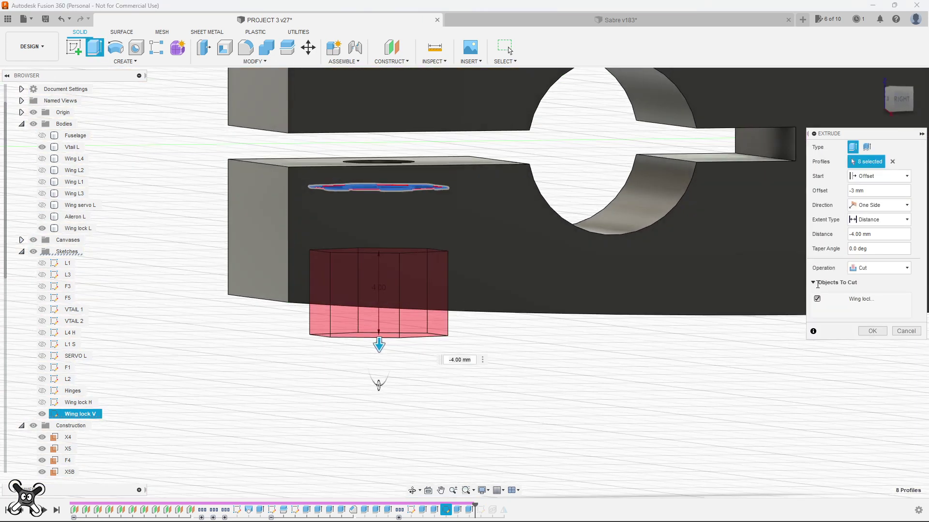
{"action": "left_click", "coordinate": [873, 331]}
{"action": "mouse_move", "coordinate": [596, 348]}
{"action": "middle_mouse_down", "text": "shift"}
{"action": "mouse_move", "coordinate": [503, 348]}
{"action": "mouse_move", "coordinate": [477, 362]}
{"action": "mouse_move", "coordinate": [297, 373]}
{"action": "mouse_move", "coordinate": [400, 140]}
{"action": "middle_mouse_up", "text": "shift"}
Section the block through its side face to inspect the hole and hex pocket, then dismiss it.
{"action": "left_click", "coordinate": [432, 62]}
{"action": "left_click", "coordinate": [450, 169]}
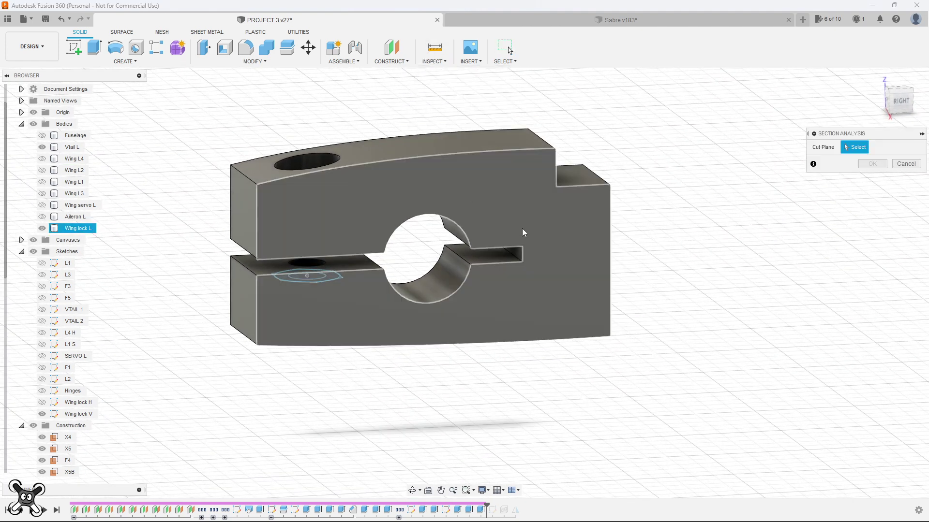
{"action": "left_click", "coordinate": [595, 251]}
{"action": "left_click_drag", "start_coordinate": [602, 255], "coordinate": [589, 243]}
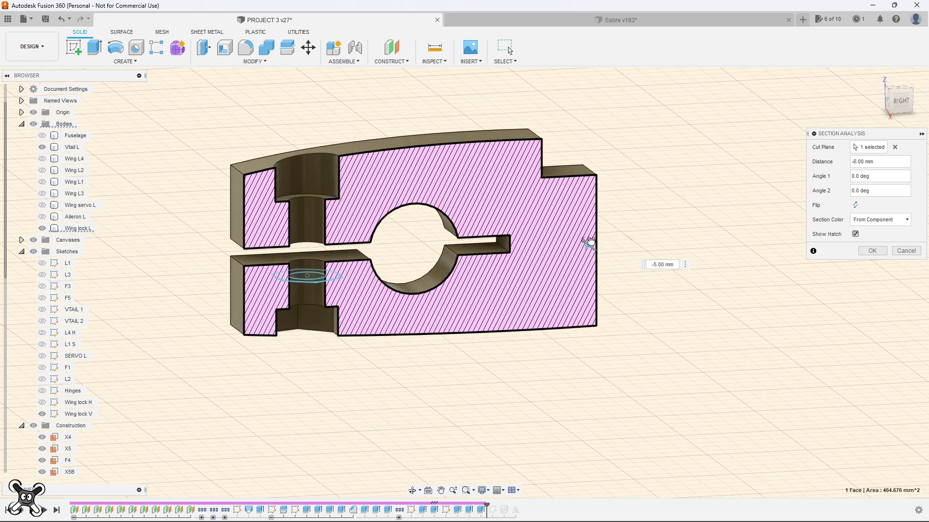
{"action": "key", "text": "Escape"}
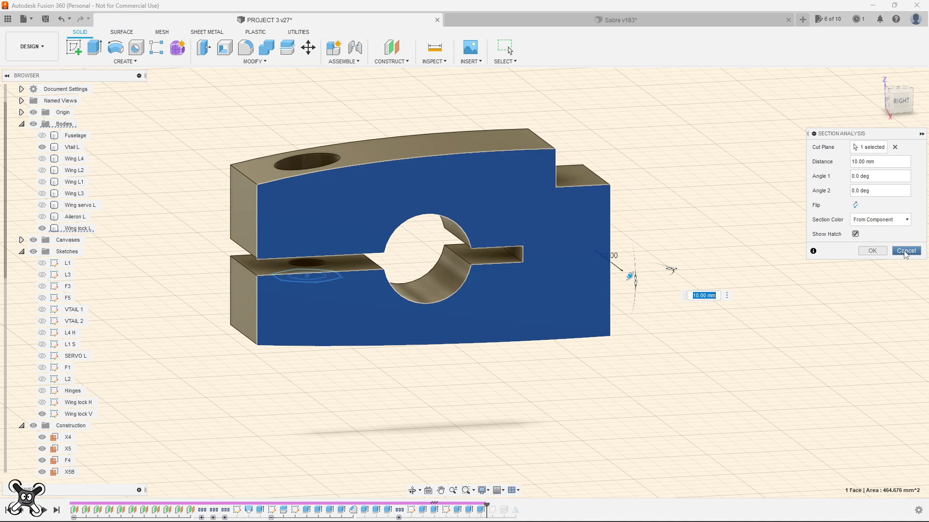
{"action": "scroll", "coordinate": [612, 249], "scroll_direction": "down", "scroll_amount": 3}
Offset Wing lock L's upper and lower front end faces inward, with Wing L2 shown.
{"action": "left_click", "coordinate": [42, 170]}
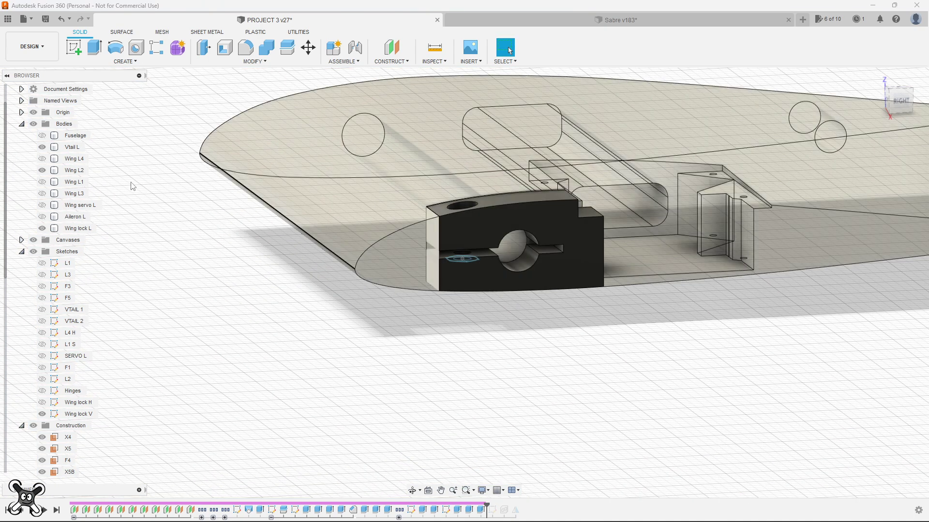
{"action": "middle_click_drag", "start_coordinate": [217, 210], "coordinate": [233, 228], "text": "shift"}
{"action": "scroll", "coordinate": [232, 227], "scroll_direction": "up", "scroll_amount": 3}
{"action": "left_click", "coordinate": [255, 61]}
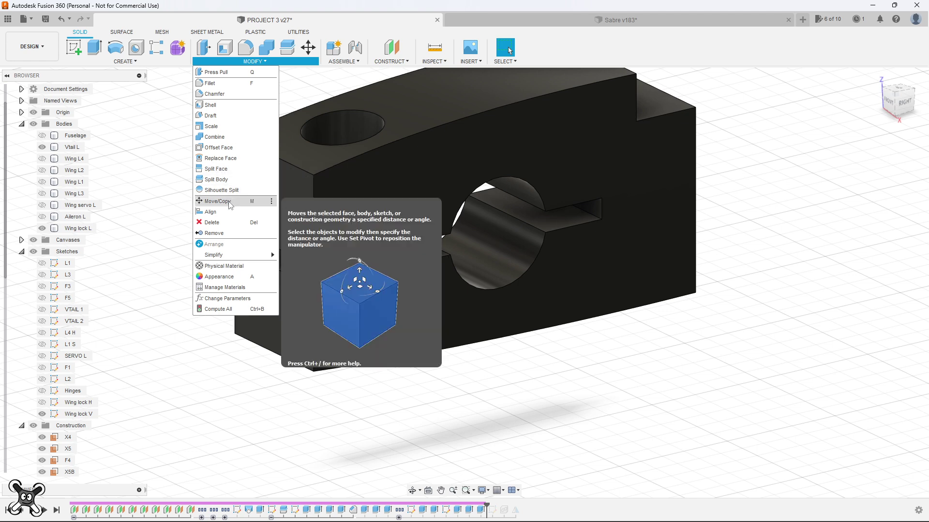
{"action": "left_click", "coordinate": [218, 148]}
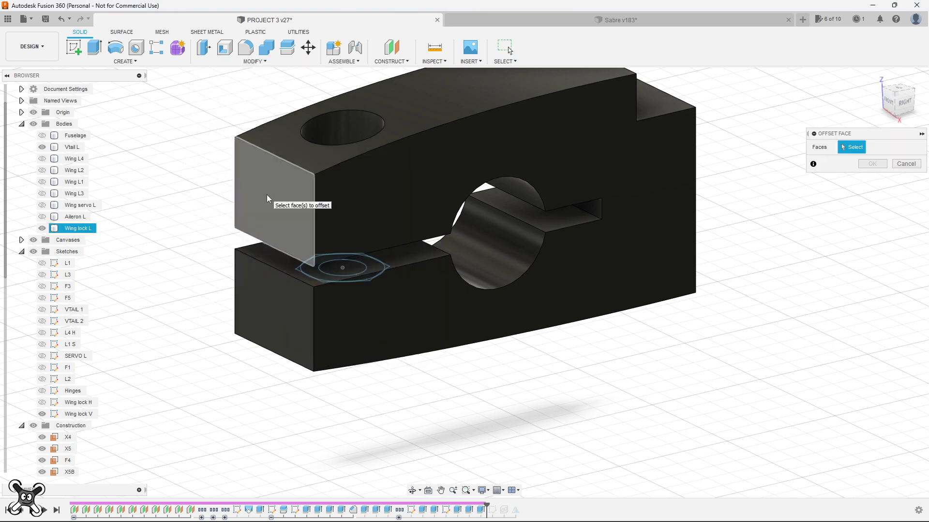
{"action": "left_click", "coordinate": [266, 194]}
{"action": "left_click", "coordinate": [270, 296]}
{"action": "middle_click_drag", "start_coordinate": [198, 331], "coordinate": [269, 296], "text": "shift"}
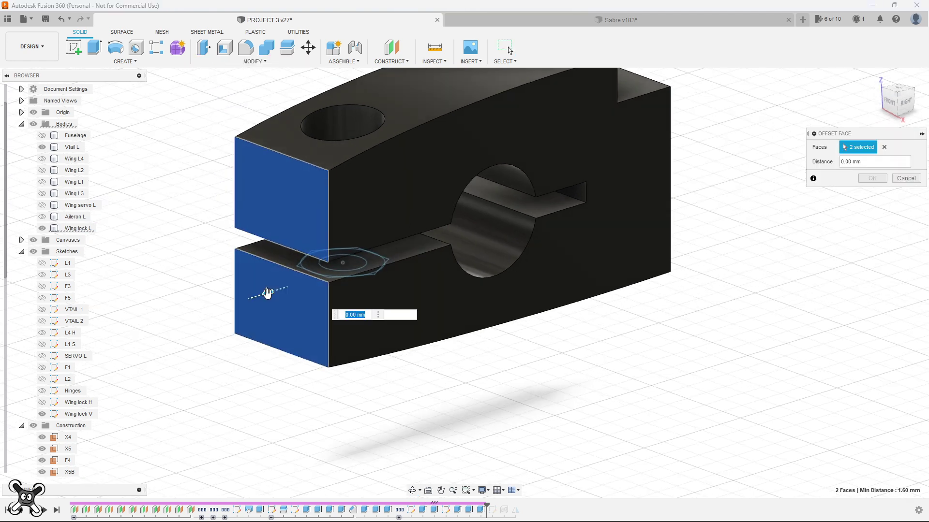
{"action": "mouse_move", "coordinate": [266, 294]}
{"action": "left_mouse_down"}
{"action": "mouse_move", "coordinate": [322, 325]}
{"action": "mouse_move", "coordinate": [215, 305]}
{"action": "mouse_move", "coordinate": [243, 288]}
{"action": "mouse_move", "coordinate": [200, 304]}
{"action": "mouse_move", "coordinate": [234, 293]}
{"action": "left_mouse_up"}
{"action": "type", "text": "0"}
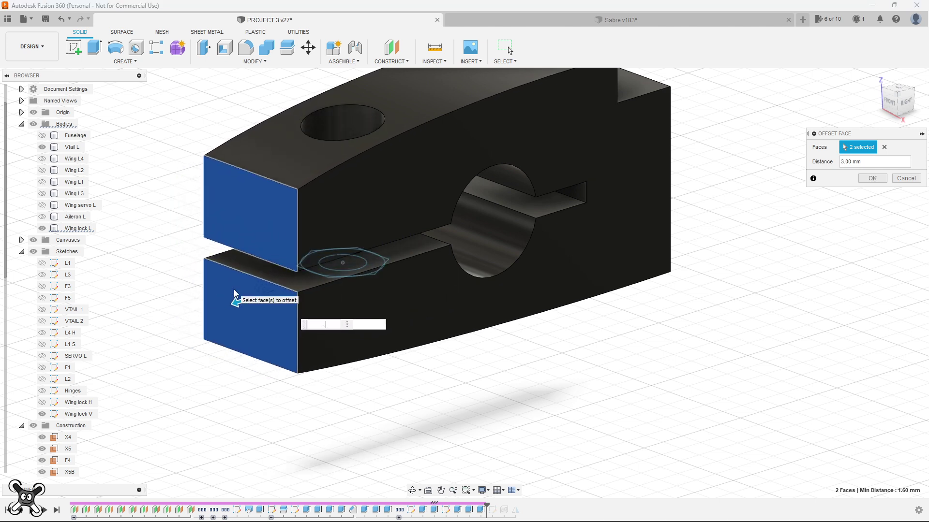
{"action": "key", "text": "Return"}
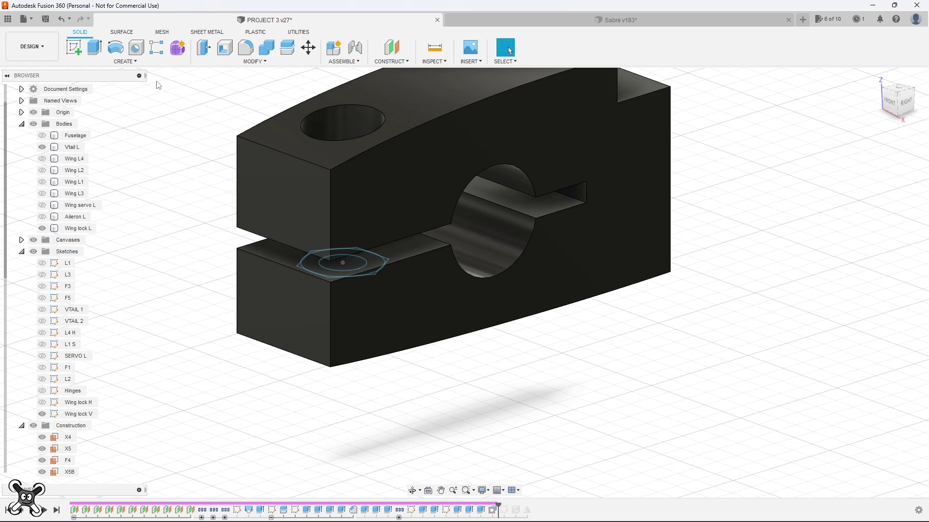
{"action": "left_click", "coordinate": [42, 171]}
Move Body47 along Y to 99 mm so it sits inside the nacelle.
{"action": "left_click", "coordinate": [78, 228]}
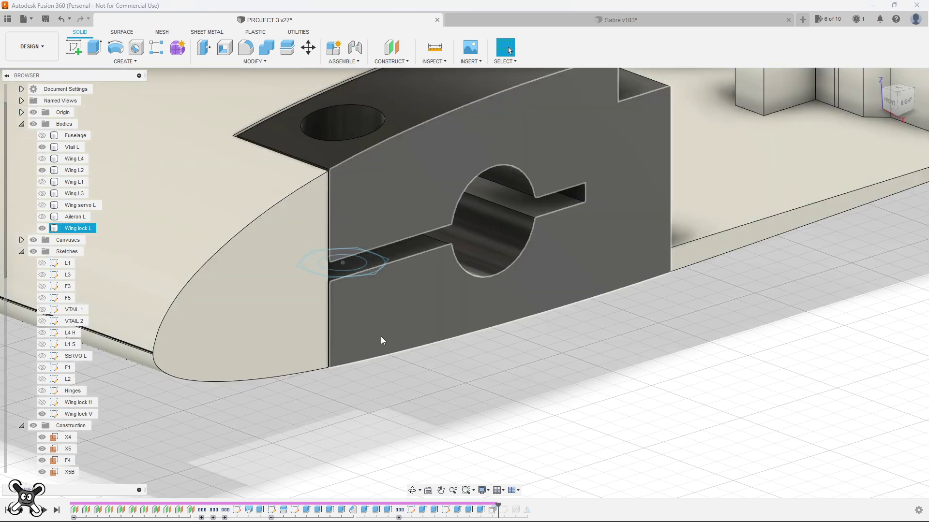
{"action": "mouse_move", "coordinate": [382, 336]}
{"action": "middle_mouse_down", "text": "shift"}
{"action": "mouse_move", "coordinate": [344, 408]}
{"action": "mouse_move", "coordinate": [344, 395]}
{"action": "middle_mouse_up", "text": "shift"}
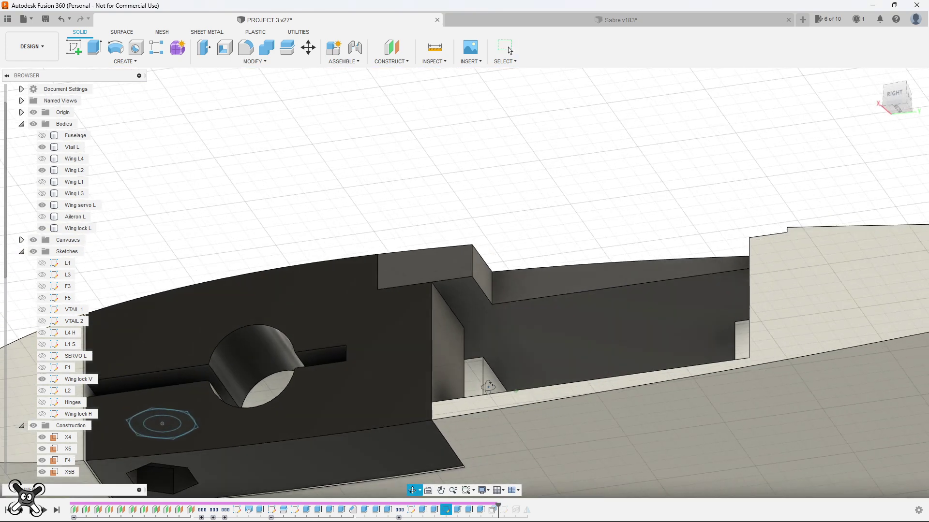
{"action": "mouse_move", "coordinate": [487, 387]}
{"action": "middle_mouse_down", "text": "shift"}
{"action": "mouse_move", "coordinate": [497, 431]}
{"action": "mouse_move", "coordinate": [515, 431]}
{"action": "mouse_move", "coordinate": [353, 386]}
{"action": "mouse_move", "coordinate": [372, 383]}
{"action": "middle_mouse_up", "text": "shift"}
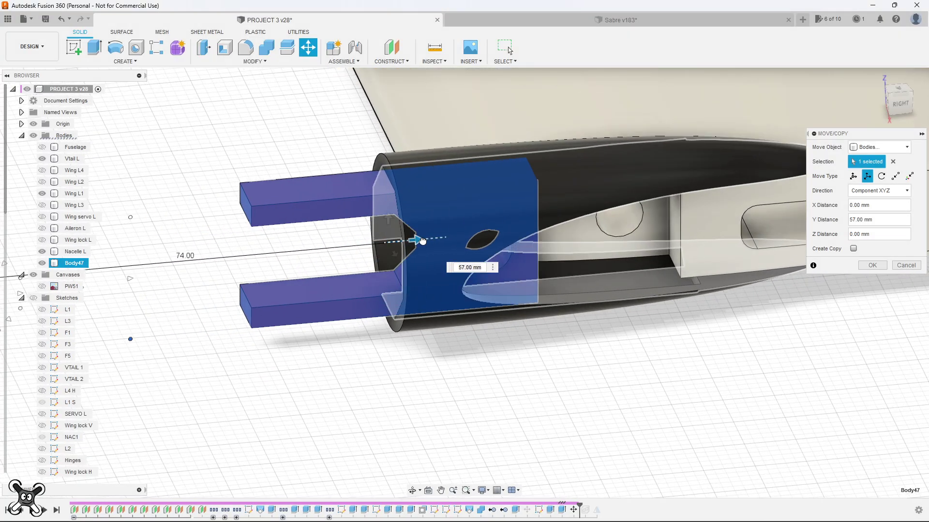
{"action": "left_click_drag", "start_coordinate": [321, 248], "coordinate": [300, 248]}
{"action": "mouse_move", "coordinate": [300, 248]}
{"action": "middle_mouse_down", "text": "shift"}
{"action": "mouse_move", "coordinate": [343, 366]}
{"action": "mouse_move", "coordinate": [253, 250]}
{"action": "middle_mouse_up", "text": "shift"}
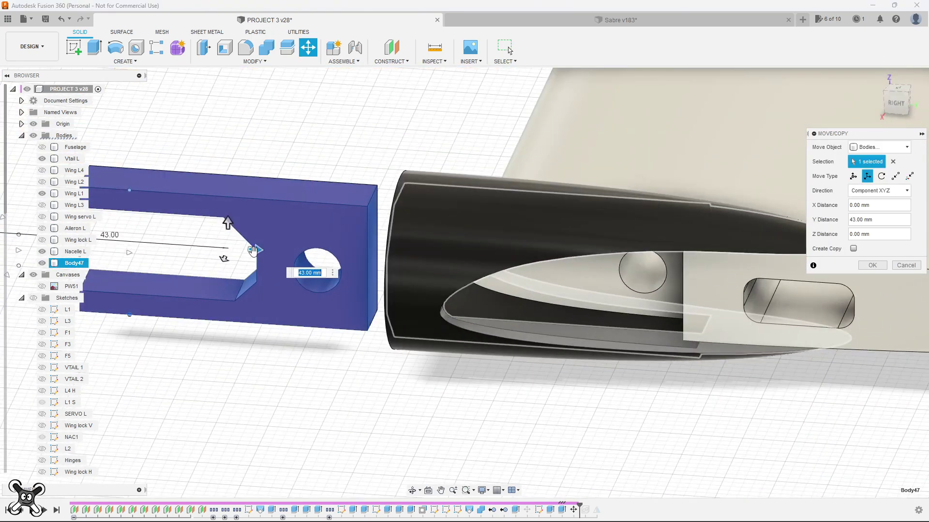
{"action": "left_click_drag", "start_coordinate": [252, 251], "coordinate": [554, 280]}
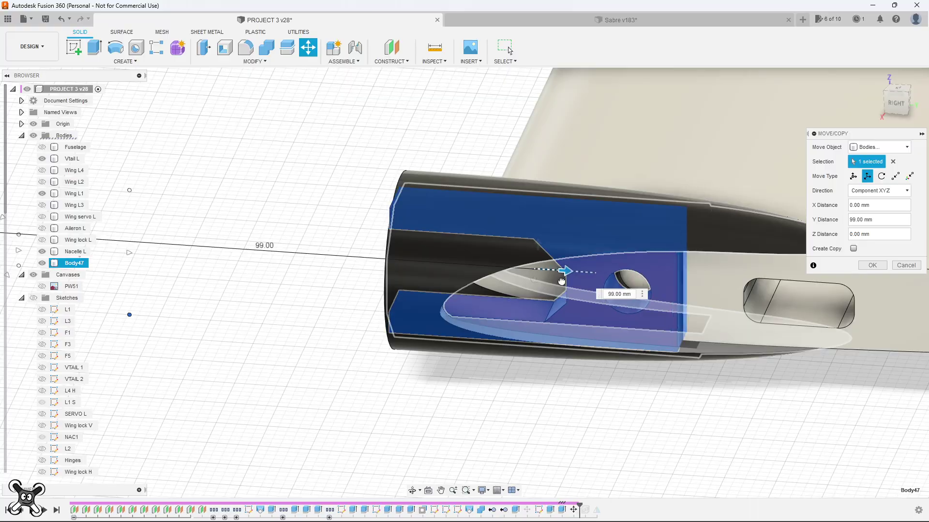
{"action": "middle_click_drag", "start_coordinate": [566, 282], "coordinate": [369, 400], "text": "shift"}
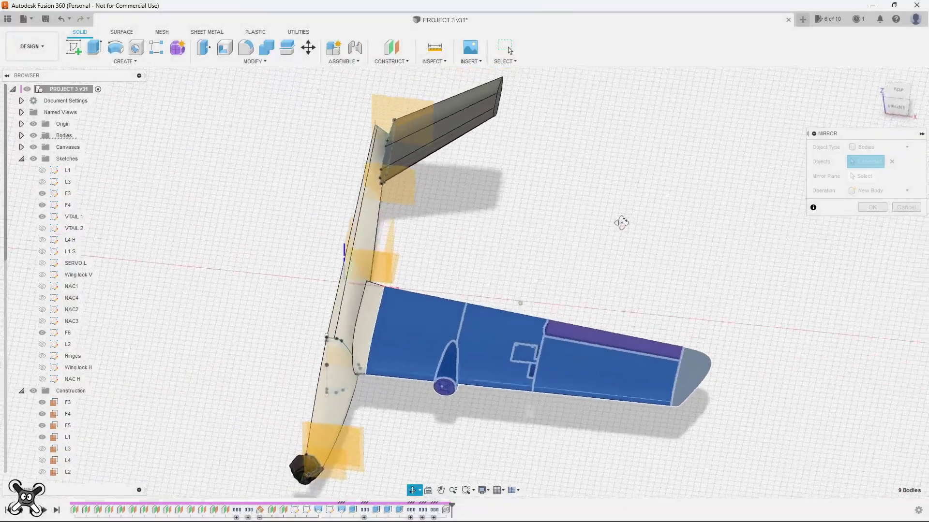
Mirror the left wing bodies plus the tail across the centre plane as new bodies.
{"action": "mouse_move", "coordinate": [630, 218]}
{"action": "middle_mouse_down", "text": "shift"}
{"action": "mouse_move", "coordinate": [555, 218]}
{"action": "mouse_move", "coordinate": [600, 131]}
{"action": "mouse_move", "coordinate": [602, 209]}
{"action": "middle_mouse_up", "text": "shift"}
{"action": "left_click", "coordinate": [590, 121]}
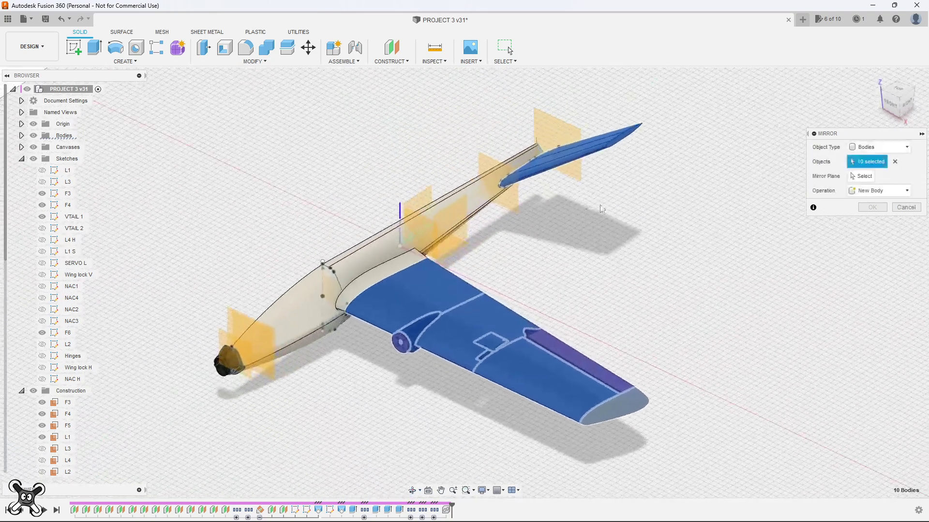
{"action": "left_click", "coordinate": [876, 191]}
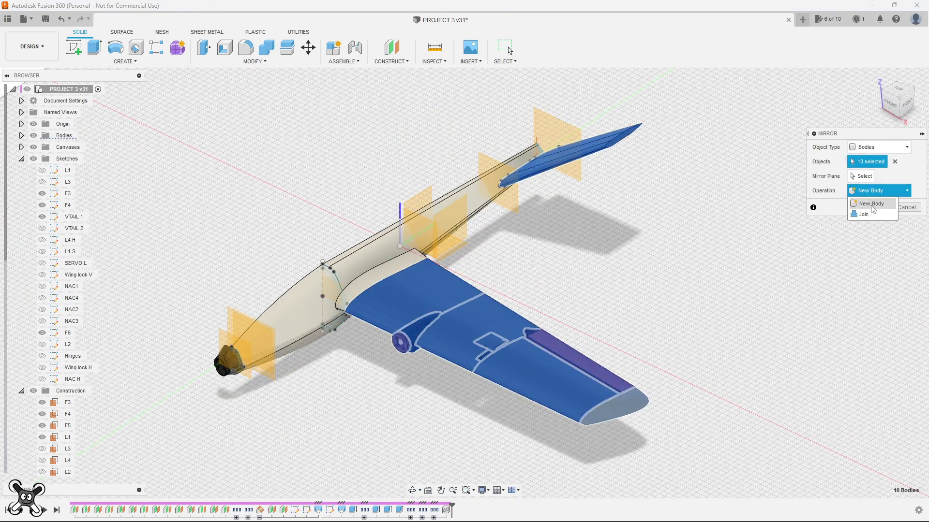
{"action": "left_click", "coordinate": [872, 205]}
{"action": "middle_click_drag", "start_coordinate": [478, 222], "coordinate": [394, 341], "text": "shift"}
{"action": "left_click", "coordinate": [353, 372]}
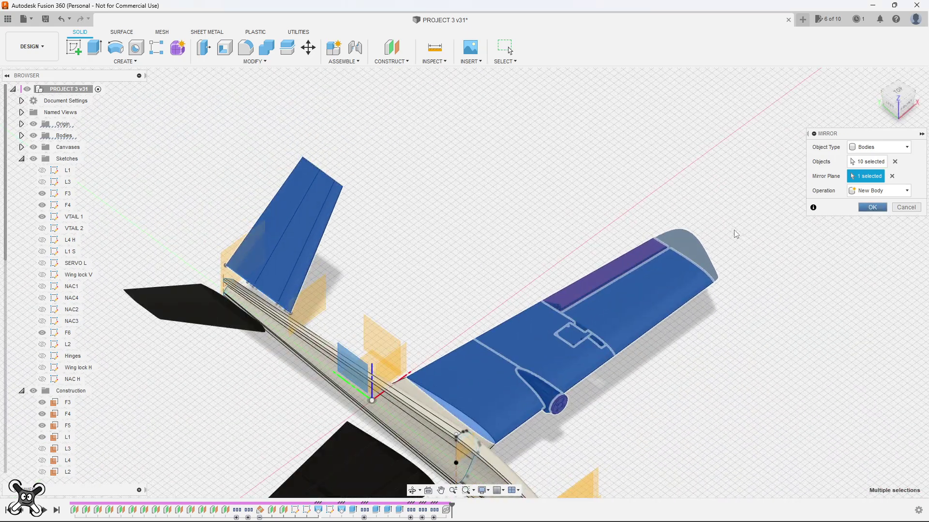
{"action": "middle_click_drag", "start_coordinate": [734, 235], "coordinate": [484, 237], "text": "shift"}
{"action": "left_click", "coordinate": [870, 207]}
Hide all wing and tail bodies from Vtail L through Motor mount L (1).
{"action": "left_click", "coordinate": [22, 136]}
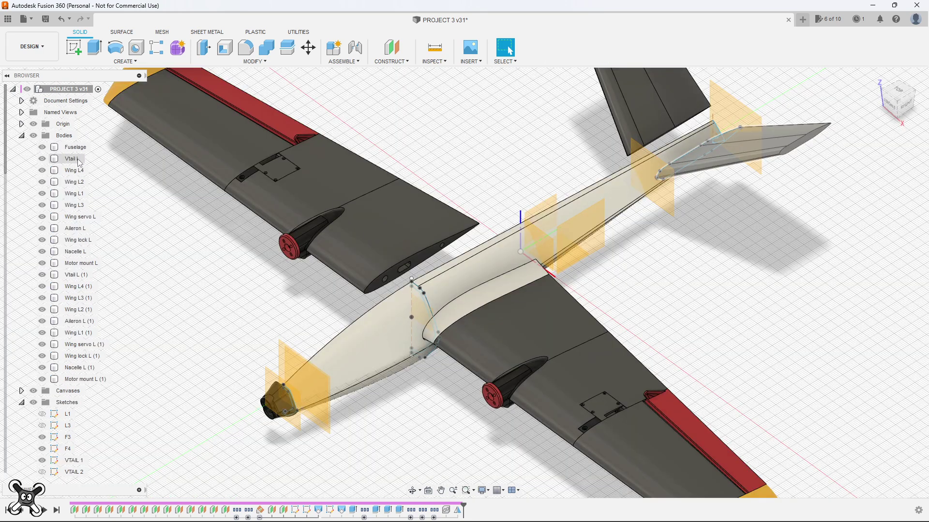
{"action": "left_click", "coordinate": [72, 159]}
{"action": "left_click", "coordinate": [95, 380], "text": "shift"}
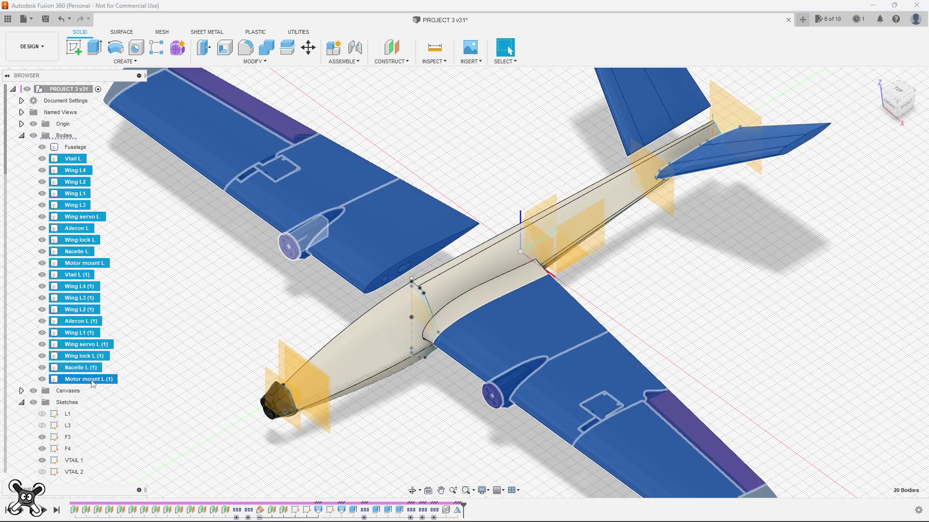
{"action": "key", "text": "v"}
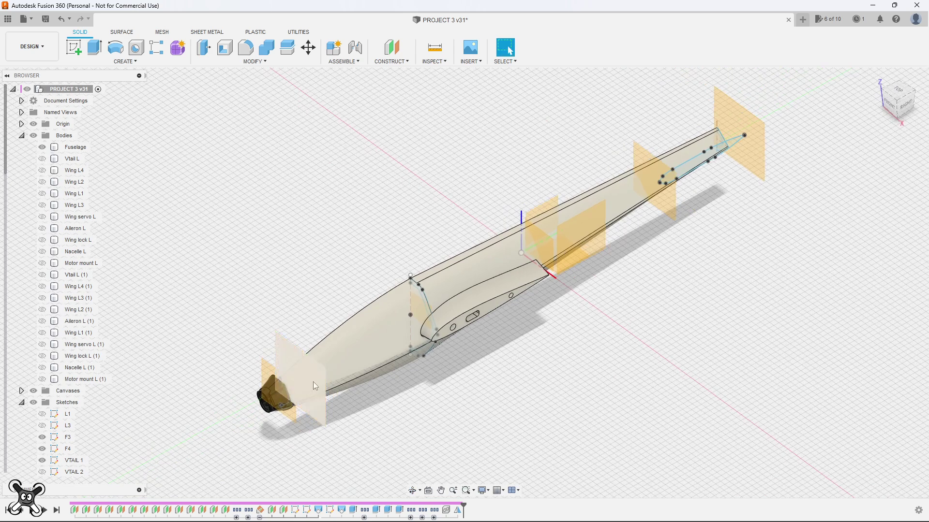
Mirror the Fuselage across the centre plane and join both halves into one body.
{"action": "left_click", "coordinate": [125, 62]}
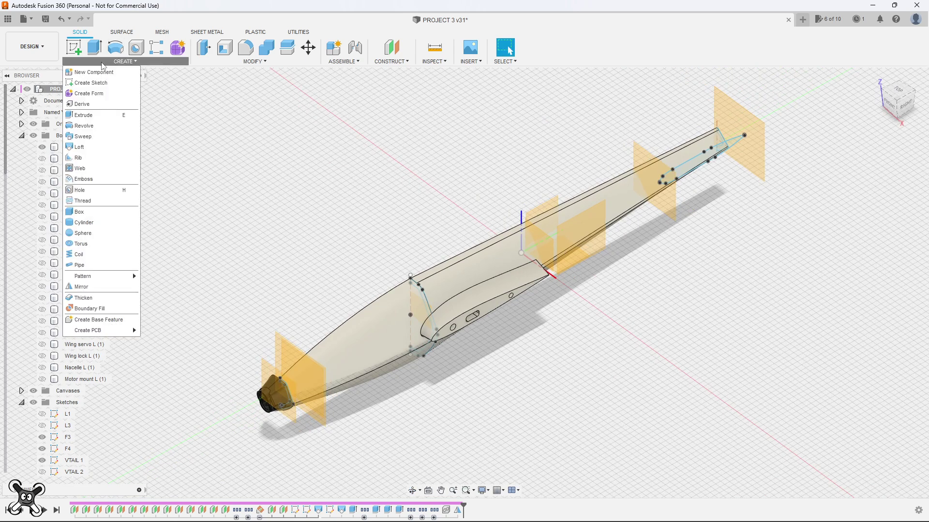
{"action": "left_click", "coordinate": [81, 286]}
{"action": "left_click", "coordinate": [393, 302]}
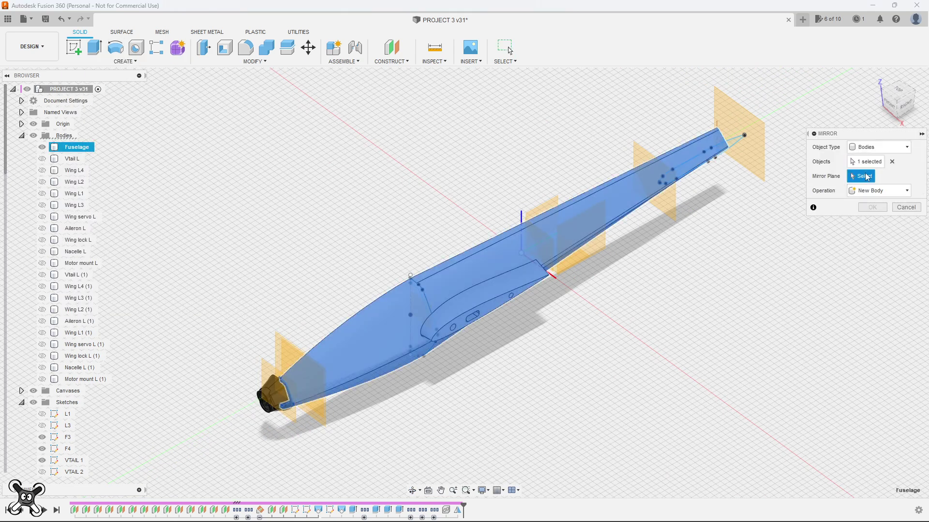
{"action": "middle_click_drag", "start_coordinate": [648, 264], "coordinate": [562, 262], "text": "shift"}
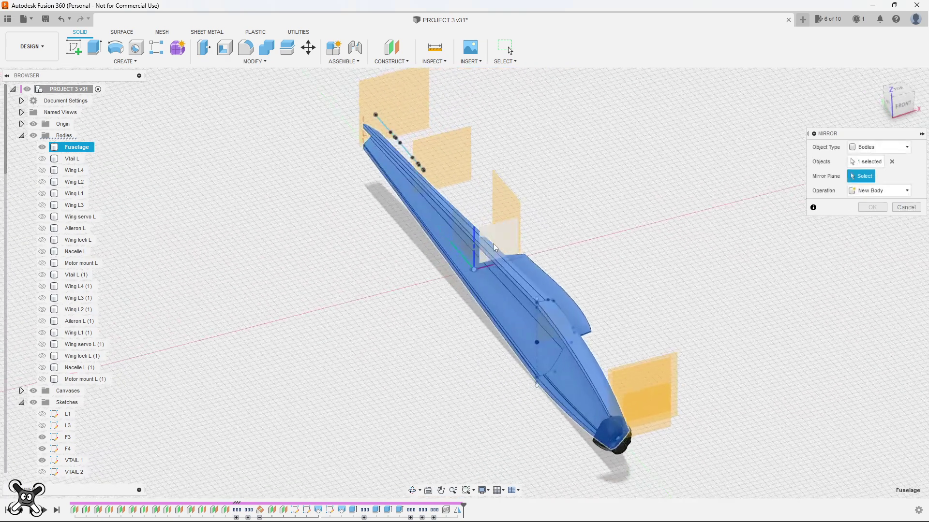
{"action": "left_click", "coordinate": [469, 251]}
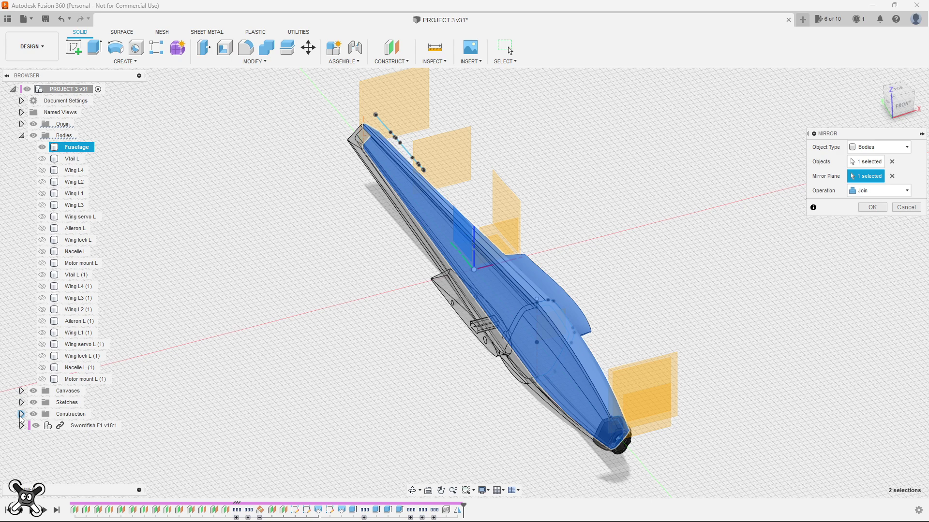
{"action": "left_click", "coordinate": [36, 425]}
{"action": "mouse_move", "coordinate": [261, 368]}
{"action": "middle_mouse_down", "text": "shift"}
{"action": "mouse_move", "coordinate": [239, 369]}
{"action": "mouse_move", "coordinate": [751, 212]}
{"action": "middle_mouse_up", "text": "shift"}
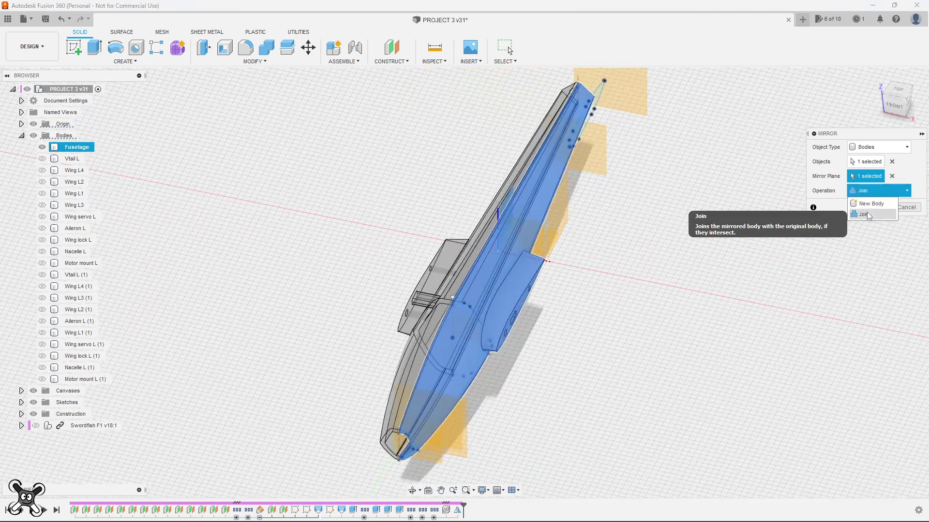
{"action": "left_click", "coordinate": [872, 208]}
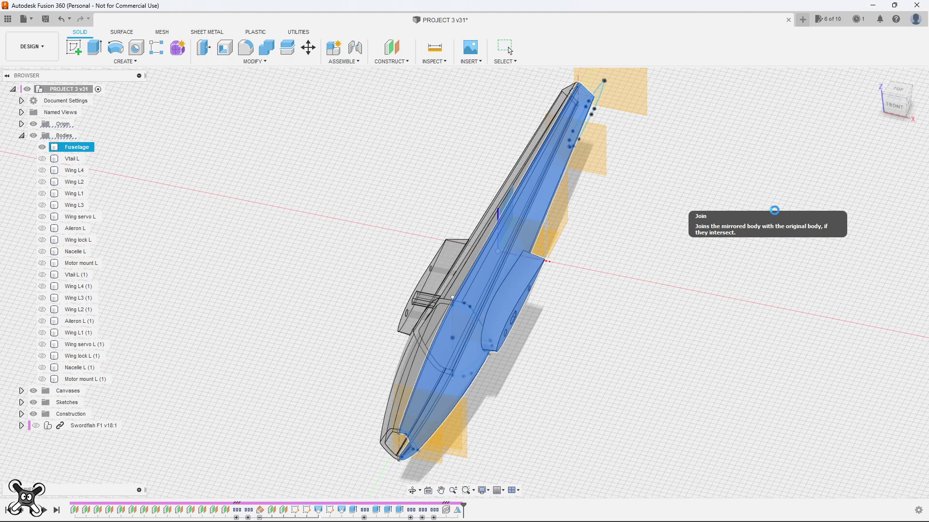
Show all hidden bodies via the Bodies folder.
{"action": "middle_click_drag", "start_coordinate": [669, 257], "coordinate": [435, 203], "text": "shift"}
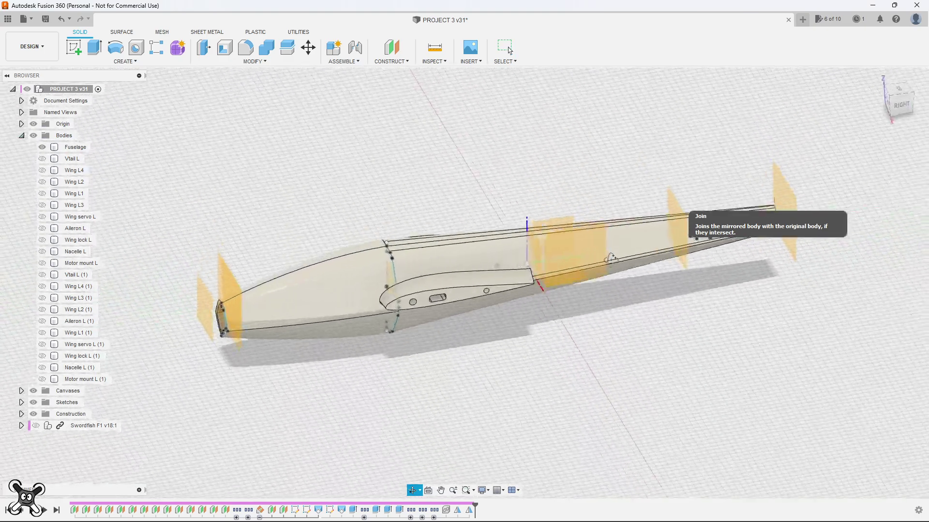
{"action": "right_click", "coordinate": [66, 136]}
{"action": "left_click", "coordinate": [88, 195]}
Rename the mirrored (1) bodies with R names, starting with Vtail R.
{"action": "scroll", "coordinate": [435, 242], "scroll_direction": "down", "scroll_amount": 3}
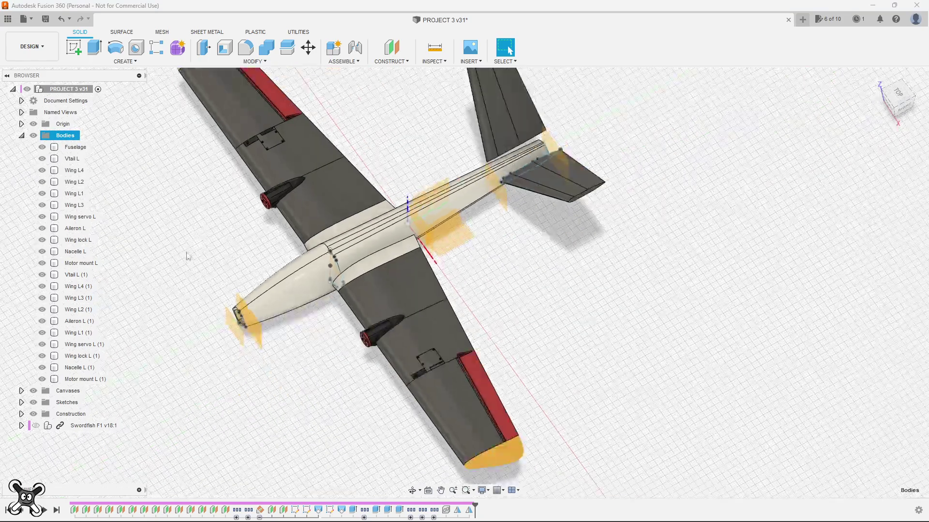
{"action": "mouse_move", "coordinate": [435, 242]}
{"action": "middle_mouse_down", "text": "shift"}
{"action": "mouse_move", "coordinate": [468, 240]}
{"action": "mouse_move", "coordinate": [87, 226]}
{"action": "middle_mouse_up", "text": "shift"}
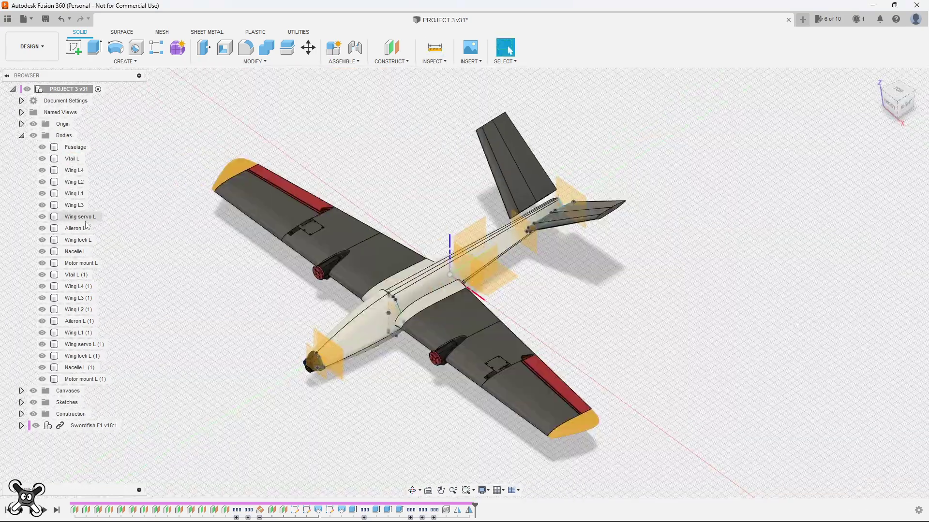
{"action": "double_click", "coordinate": [78, 275]}
{"action": "type", "text": "Vtail R"}
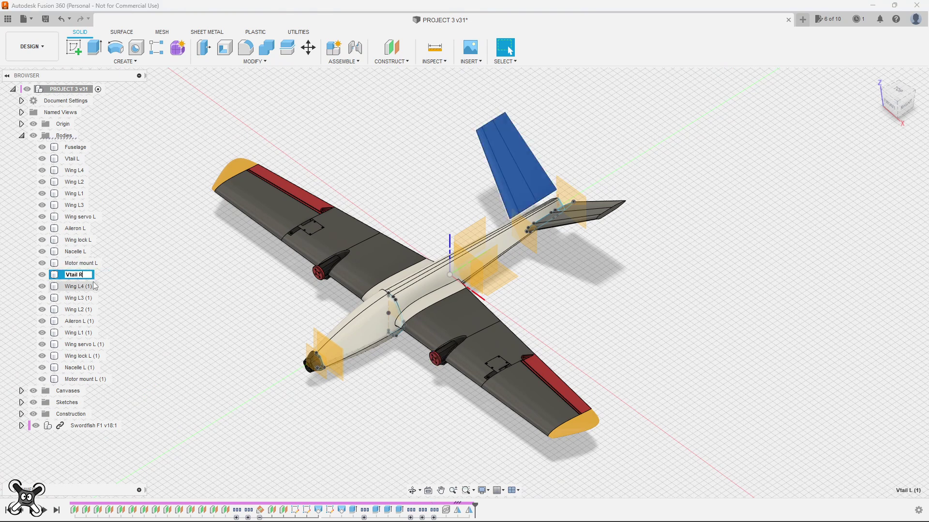
{"action": "double_click", "coordinate": [84, 298]}
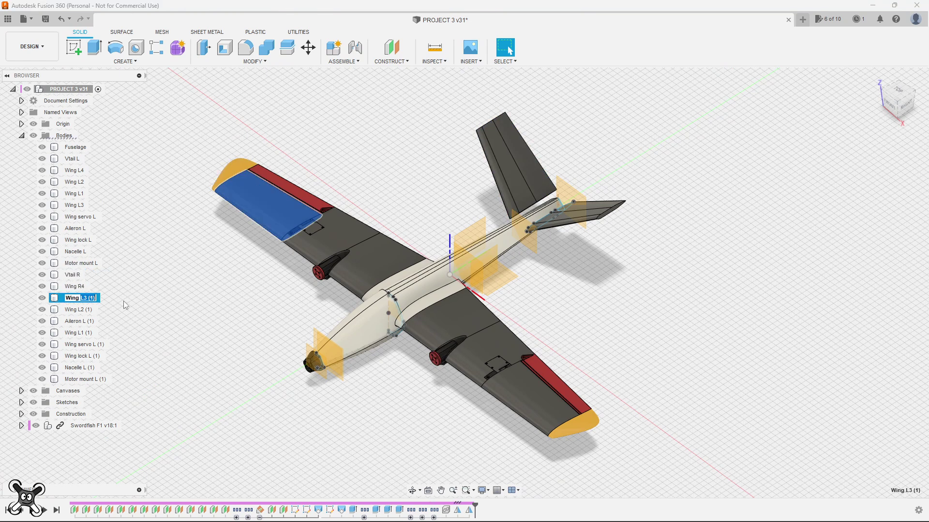
{"action": "type", "text": "R3"}
{"action": "key", "text": "Return"}
{"action": "left_click_drag", "start_coordinate": [71, 310], "coordinate": [128, 315]}
{"action": "type", "text": "R"}
{"action": "key", "text": "Return"}
{"action": "double_click", "coordinate": [78, 333]}
{"action": "left_click_drag", "start_coordinate": [78, 333], "coordinate": [123, 332]}
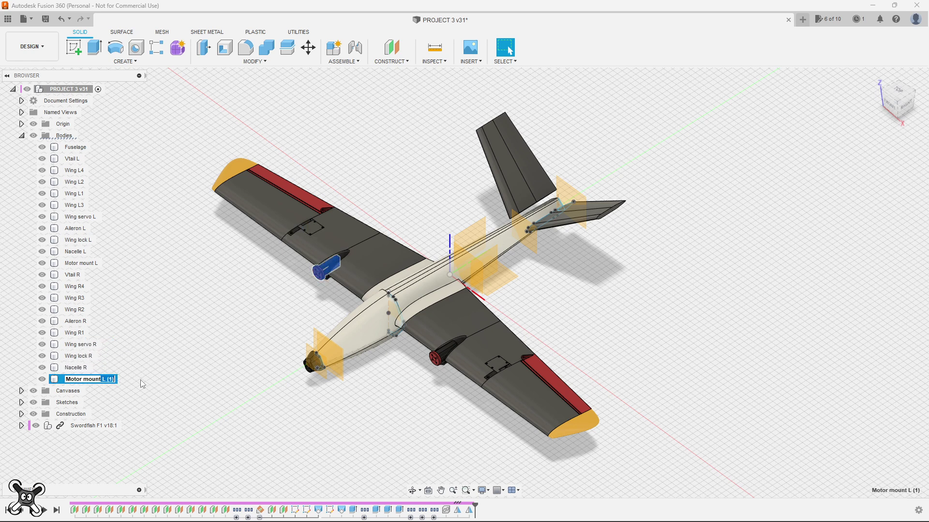
Create Fuselage, Wingf left and Wing right folders and sort the bodies into them.
{"action": "right_click", "coordinate": [50, 170]}
{"action": "right_click", "coordinate": [72, 147]}
{"action": "left_click", "coordinate": [159, 194]}
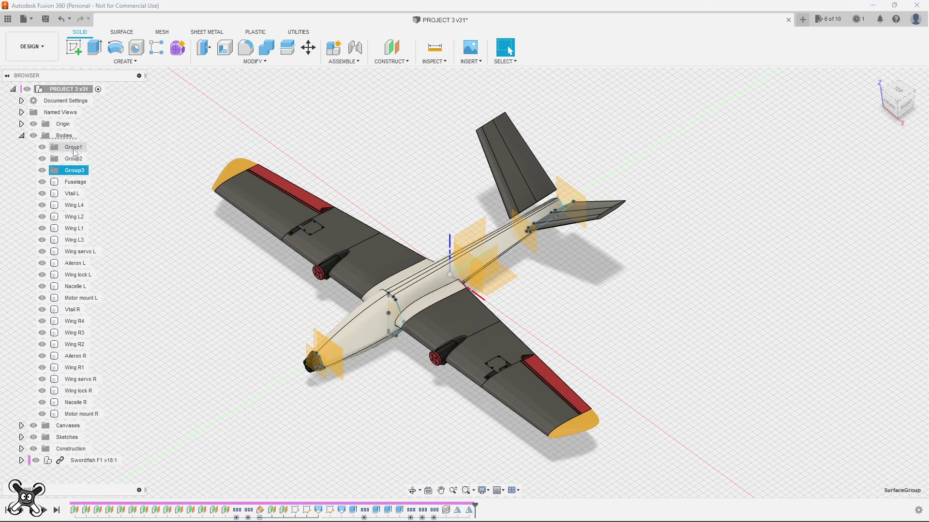
{"action": "key", "text": "Return"}
{"action": "left_click_drag", "start_coordinate": [76, 182], "coordinate": [75, 147]}
{"action": "left_click", "coordinate": [72, 182]}
{"action": "left_click", "coordinate": [75, 275], "text": "shift"}
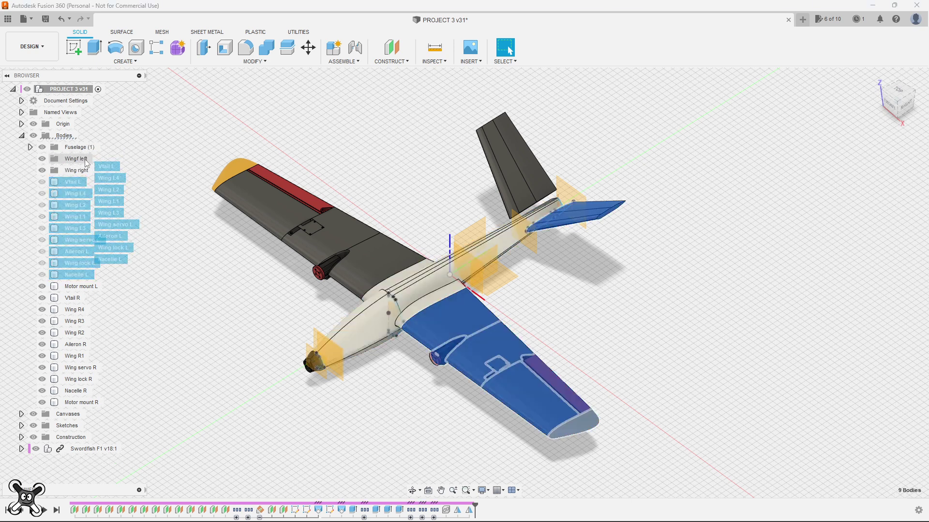
{"action": "left_click_drag", "start_coordinate": [75, 275], "coordinate": [76, 159]}
{"action": "left_click", "coordinate": [73, 193]}
{"action": "left_click", "coordinate": [81, 298], "text": "shift"}
{"action": "left_click_drag", "start_coordinate": [81, 298], "coordinate": [76, 170]}
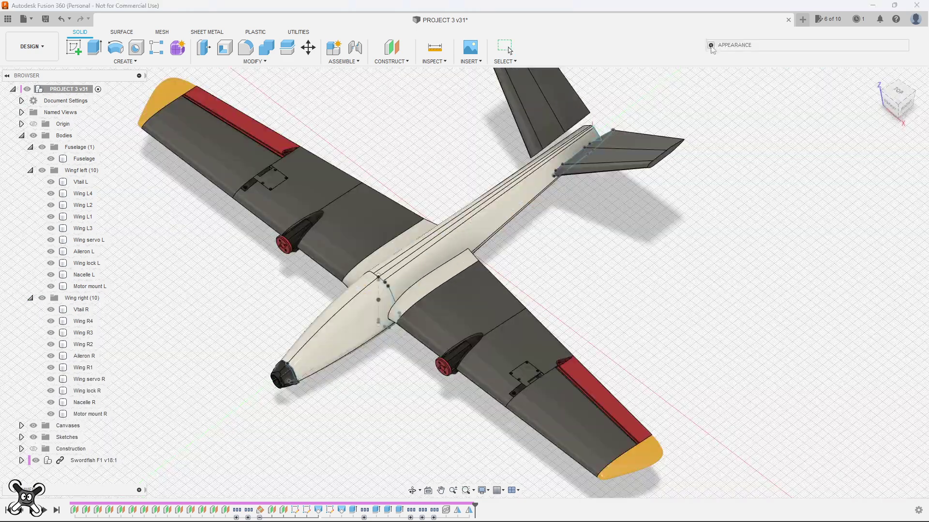
Apply a black appearance to the left wing's aileron.
{"action": "key", "text": "a"}
{"action": "left_click_drag", "start_coordinate": [875, 129], "coordinate": [744, 255]}
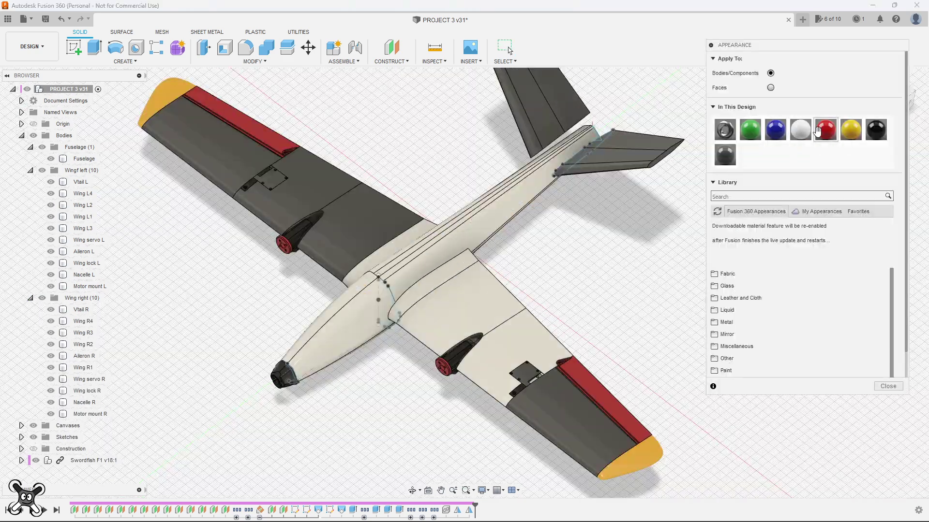
{"action": "left_click_drag", "start_coordinate": [360, 161], "coordinate": [251, 124]}
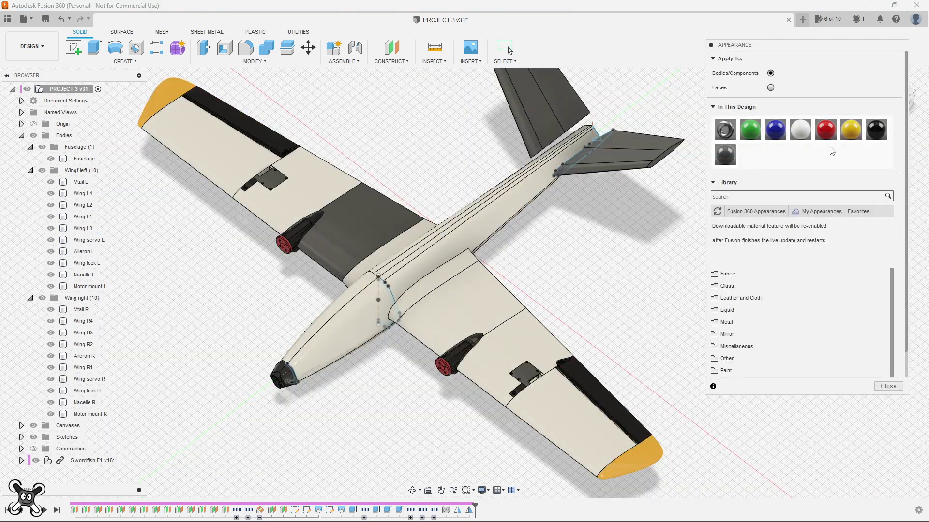